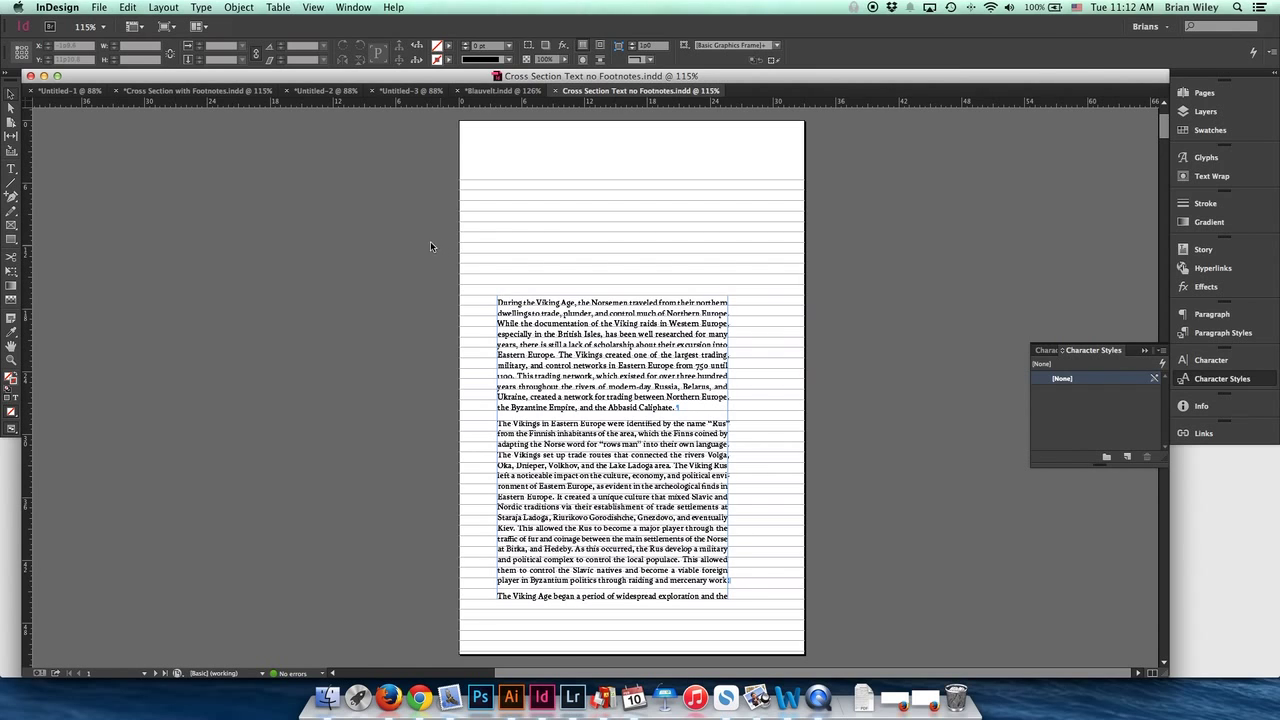
Step: Create a new document from the recently used Cross Section Template.indt
{"action": "left_click", "coordinate": [96, 8]}
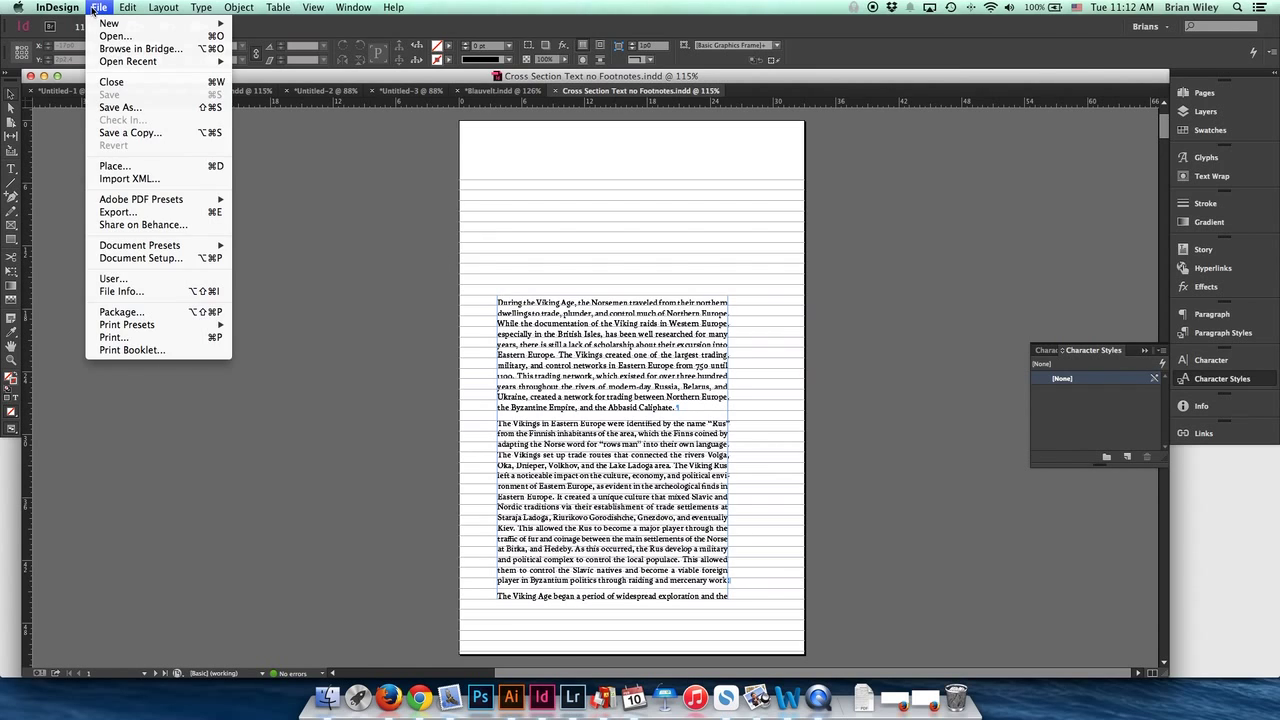
{"action": "mouse_move", "coordinate": [111, 66]}
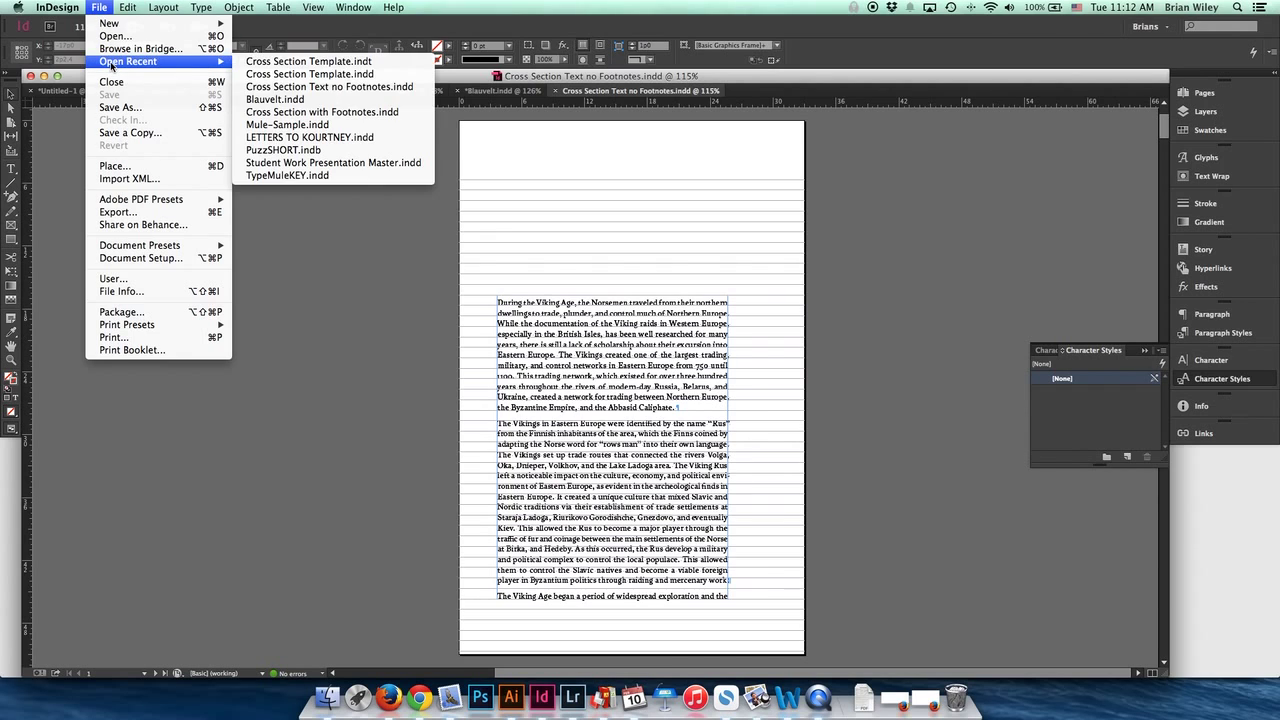
{"action": "left_click", "coordinate": [367, 63]}
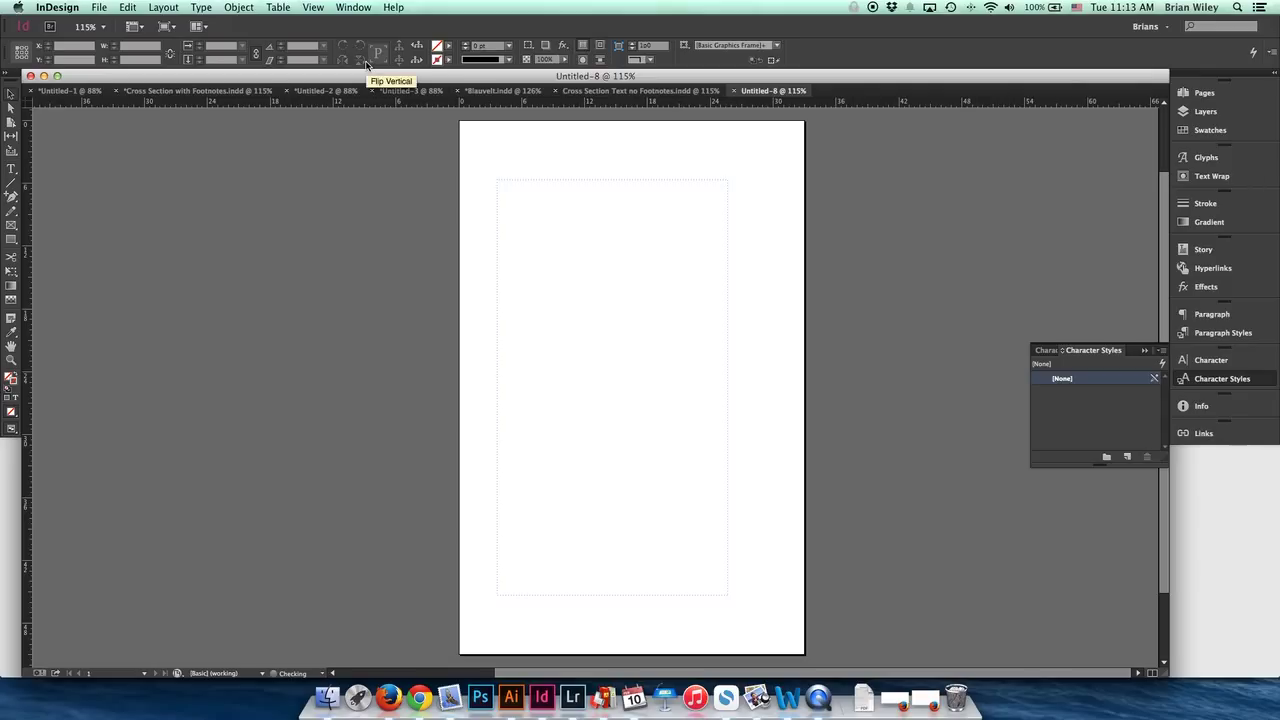
Step: Display the template's paragraph styles and briefly switch the baseline grid on and off to inspect it
{"action": "left_click", "coordinate": [1222, 333]}
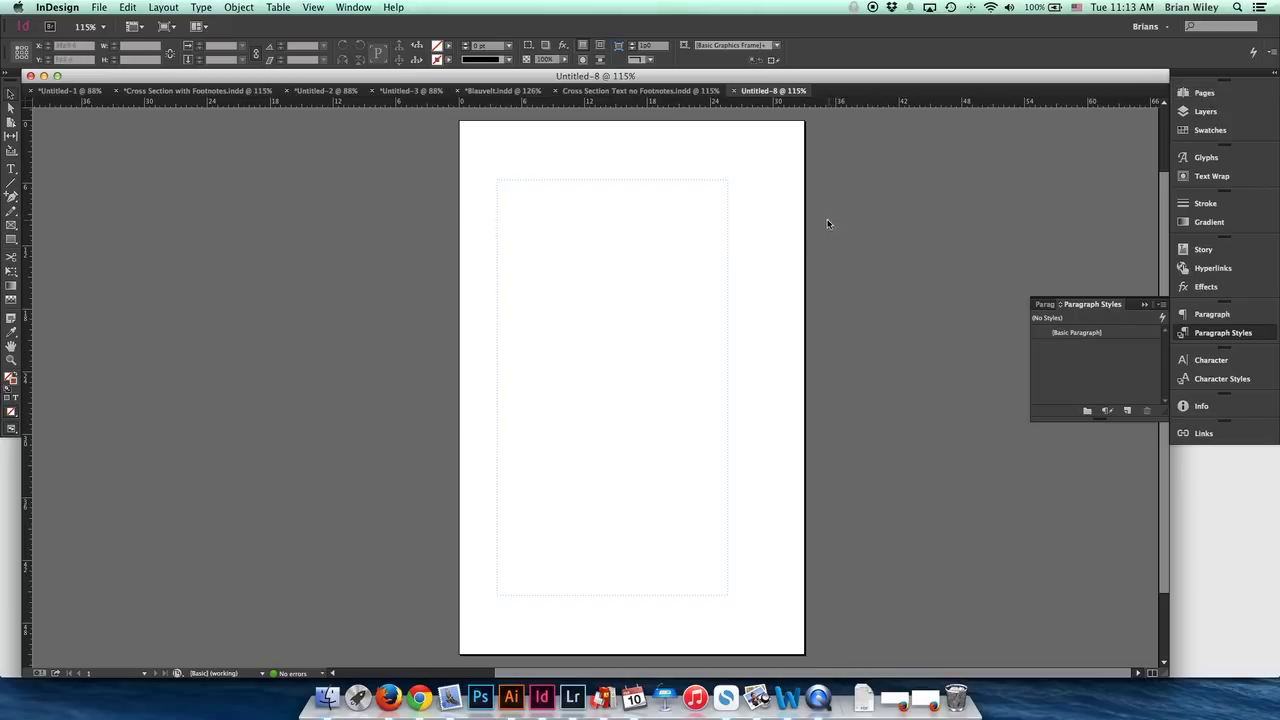
{"action": "key", "text": "super+alt+apostrophe"}
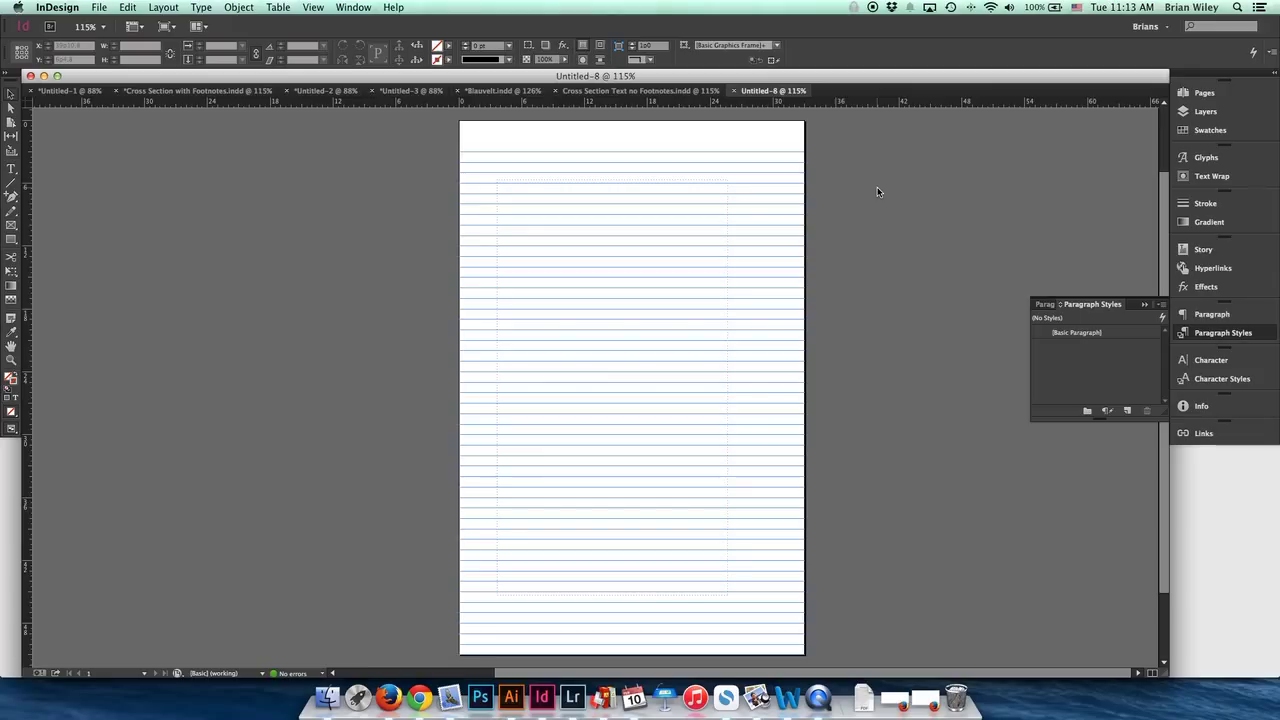
{"action": "key", "text": "super+alt+apostrophe"}
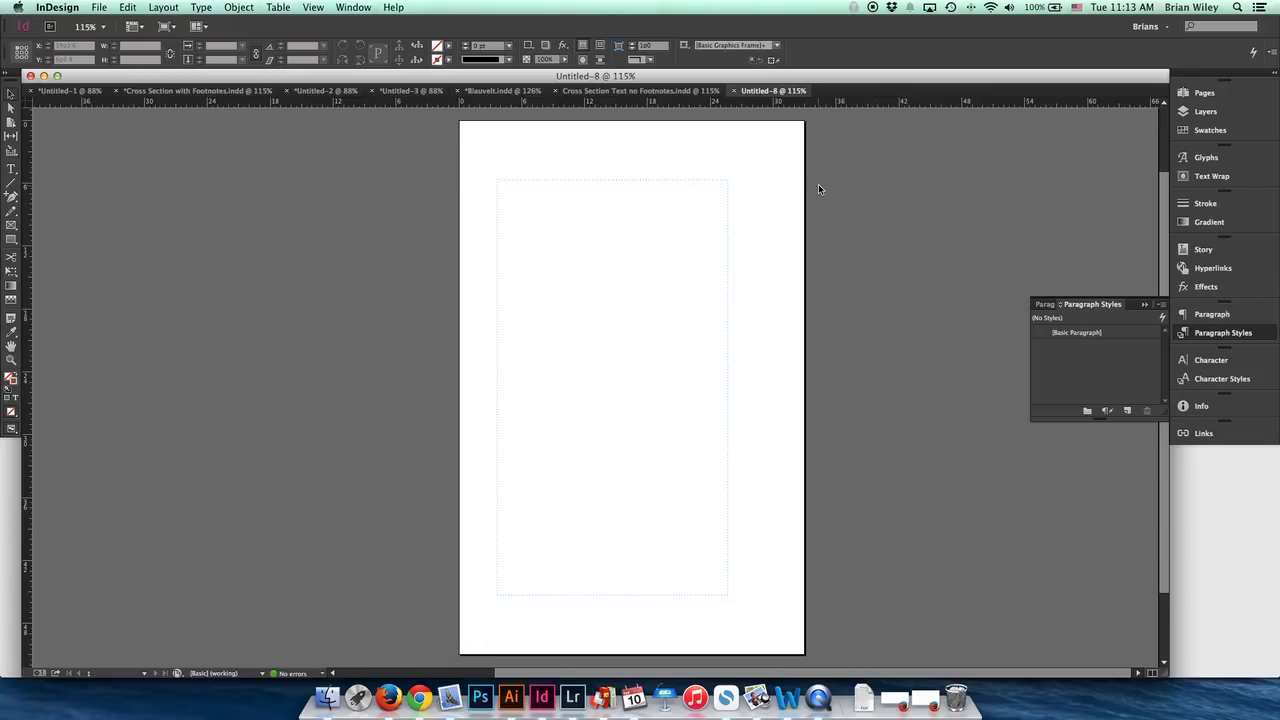
Step: Start placing the "They Came From the North" non-fiction Word file from the Submissions folder, with import options shown
{"action": "left_click", "coordinate": [106, 9]}
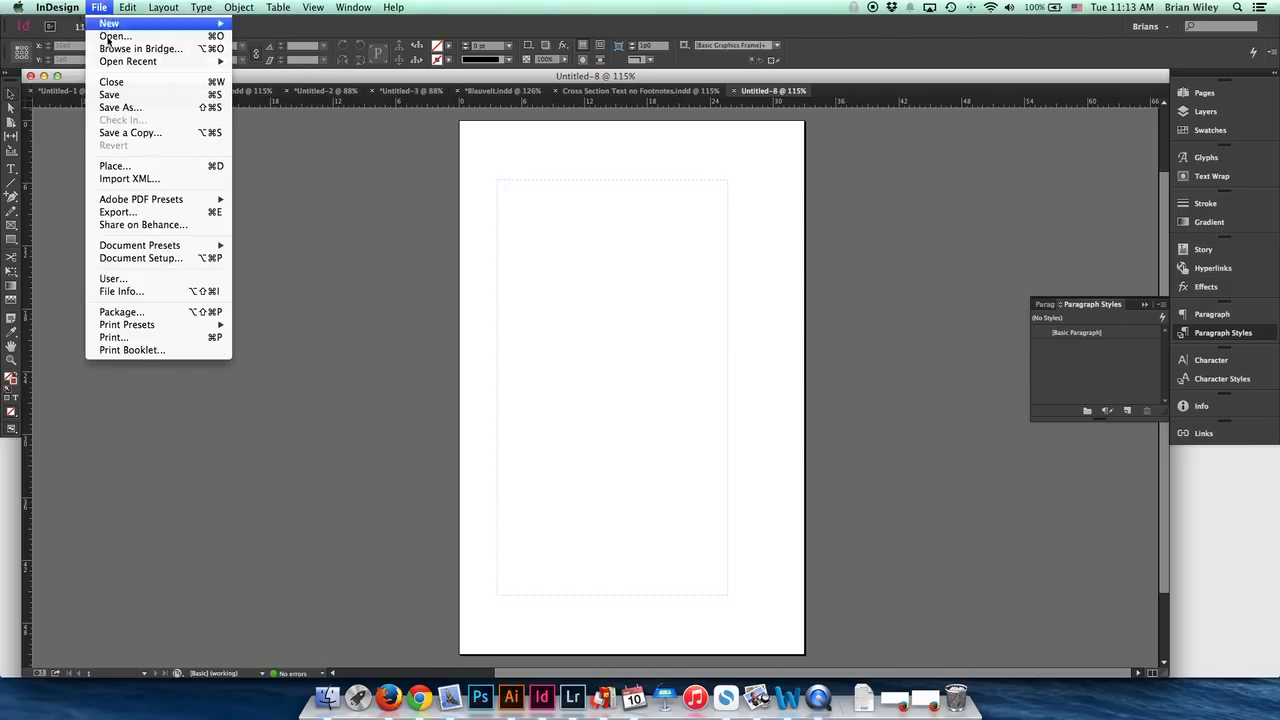
{"action": "left_click", "coordinate": [115, 166]}
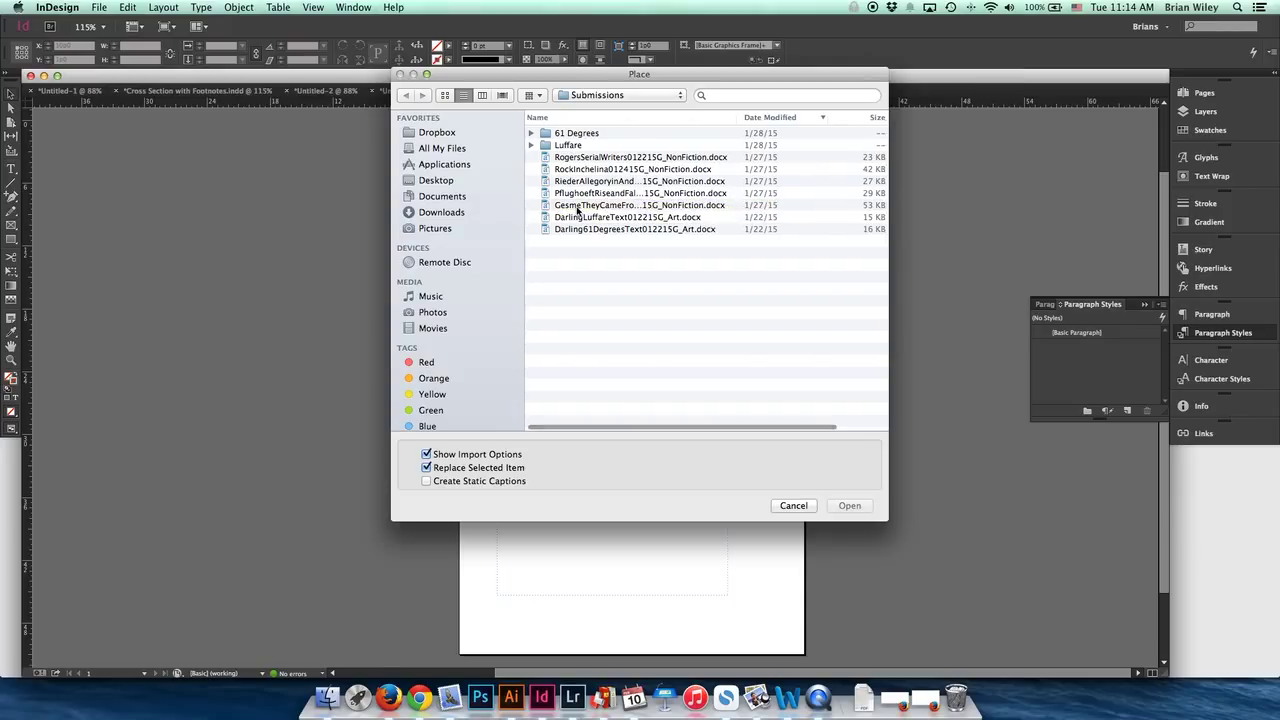
{"action": "left_click", "coordinate": [578, 207]}
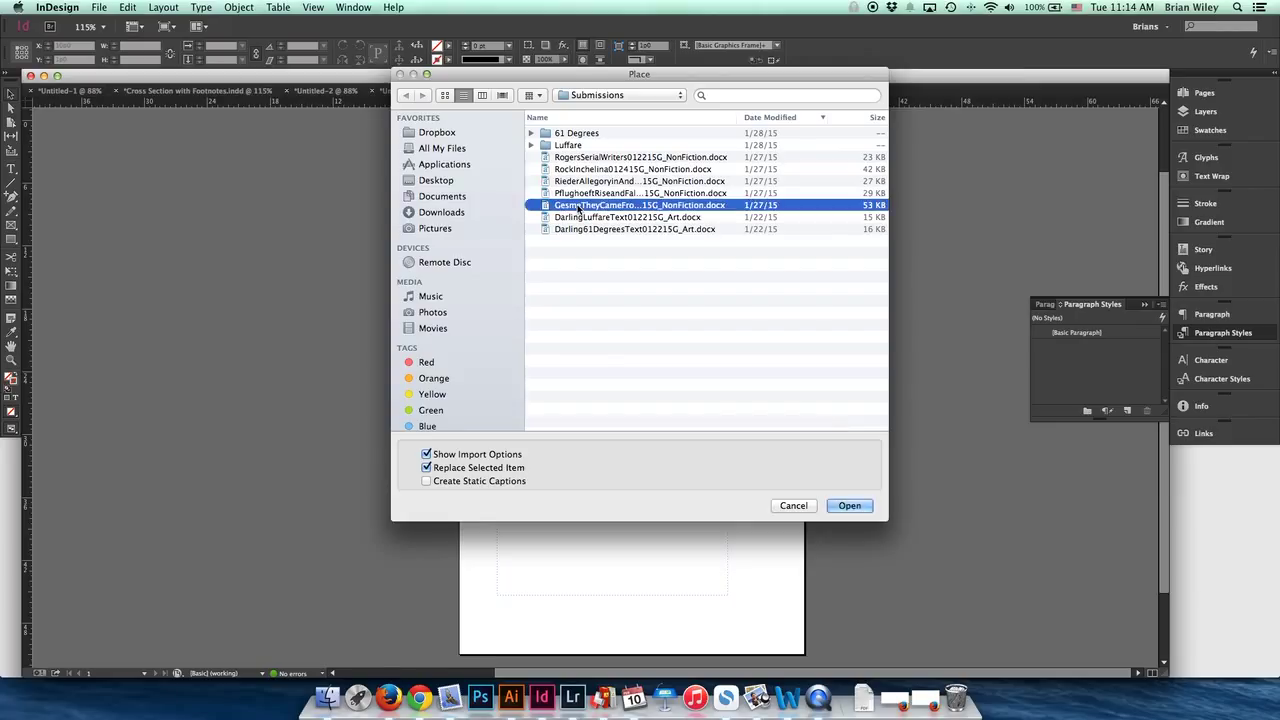
{"action": "left_click", "coordinate": [846, 507]}
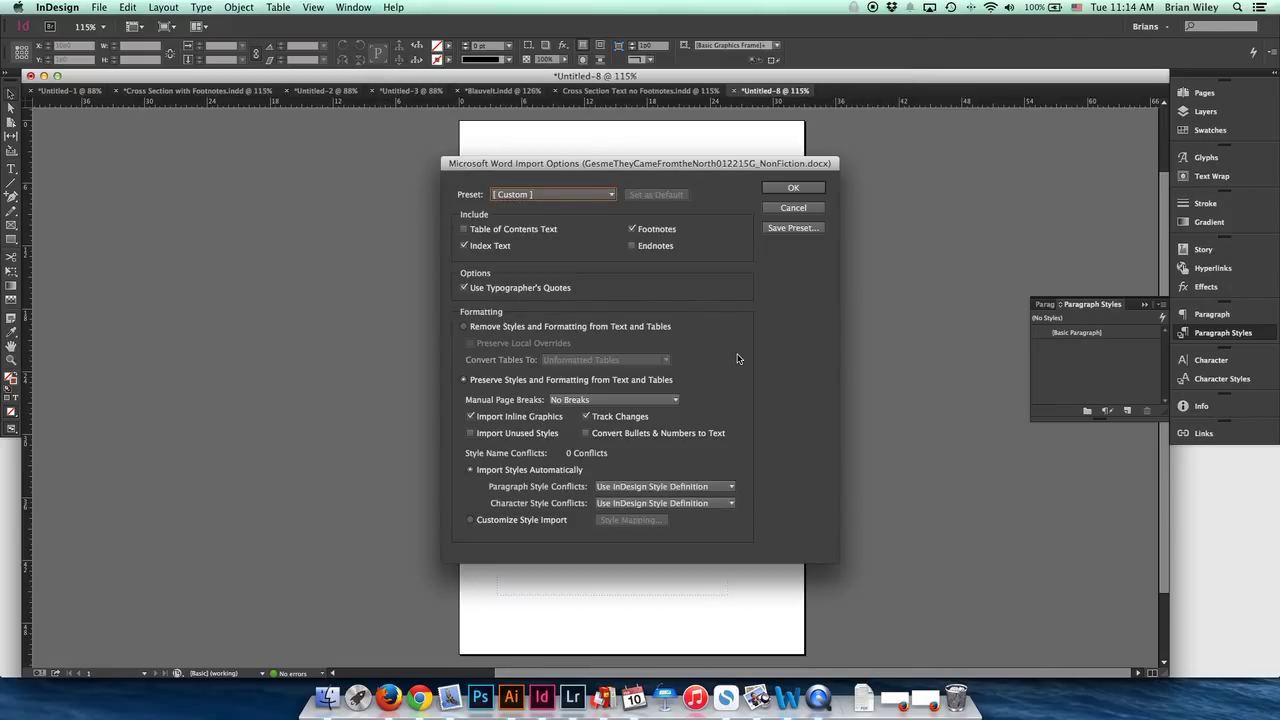
Step: Keep footnotes included in the Word import and choose Customize Style Import for the style handling
{"action": "left_click_drag", "start_coordinate": [538, 166], "coordinate": [203, 123]}
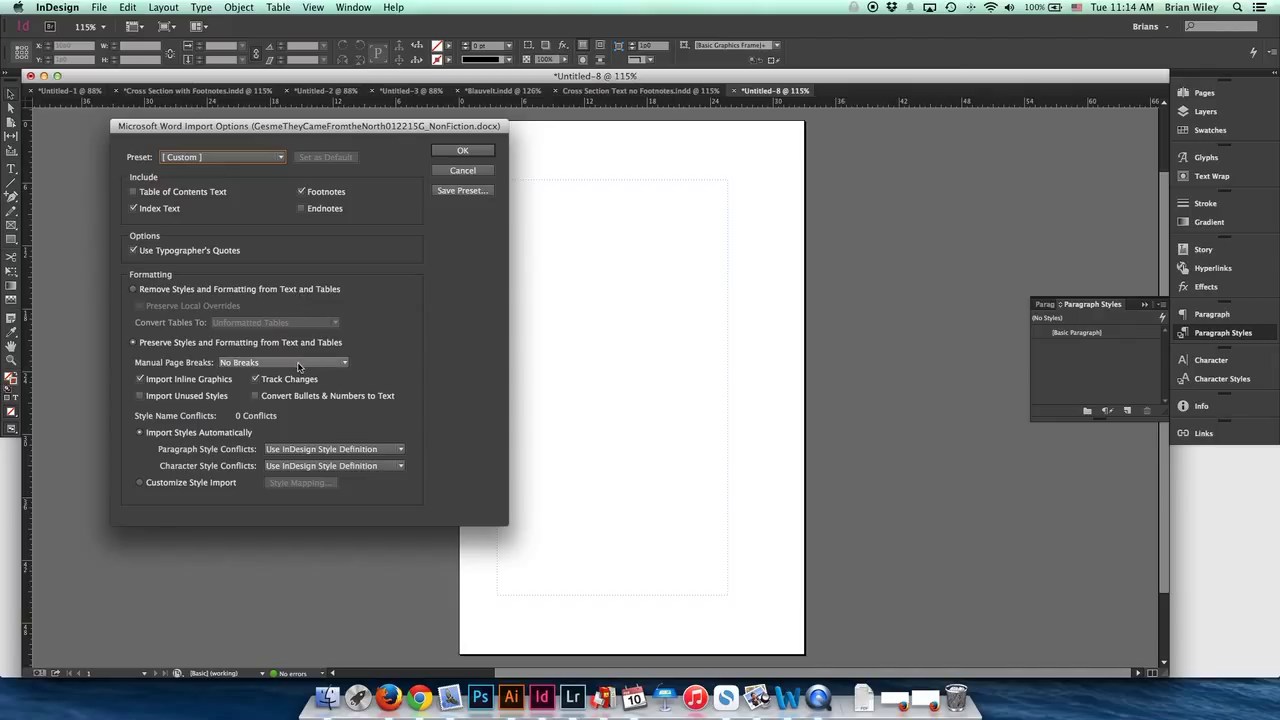
{"action": "left_click", "coordinate": [302, 192]}
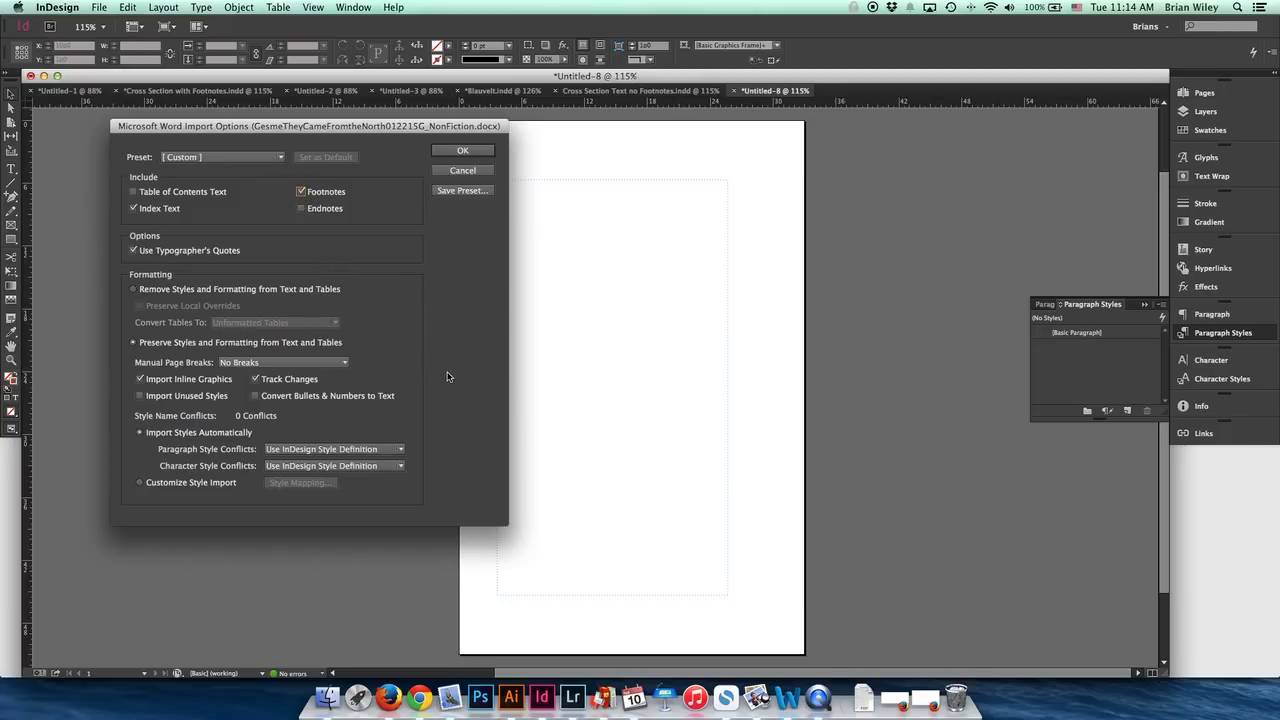
{"action": "left_click", "coordinate": [163, 484]}
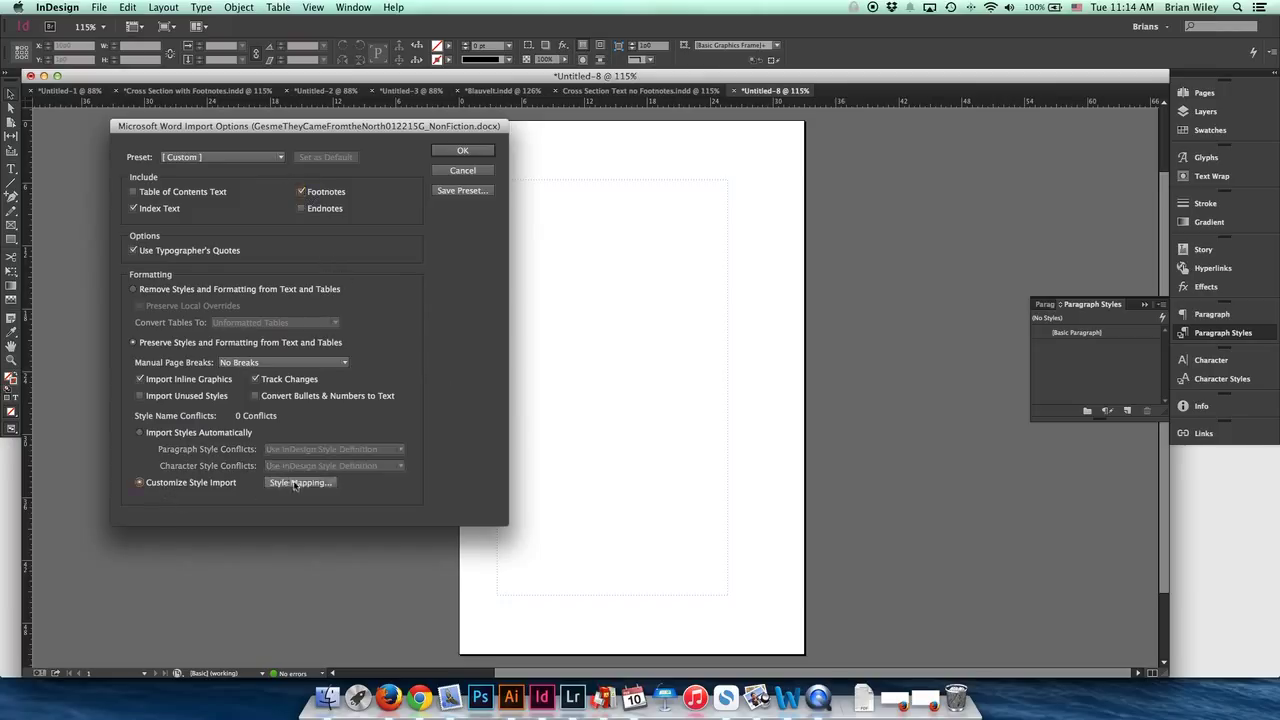
Step: Examine the mapping of Word styles to InDesign styles, including the choices for Normal, and leave it without changes
{"action": "left_click", "coordinate": [295, 483]}
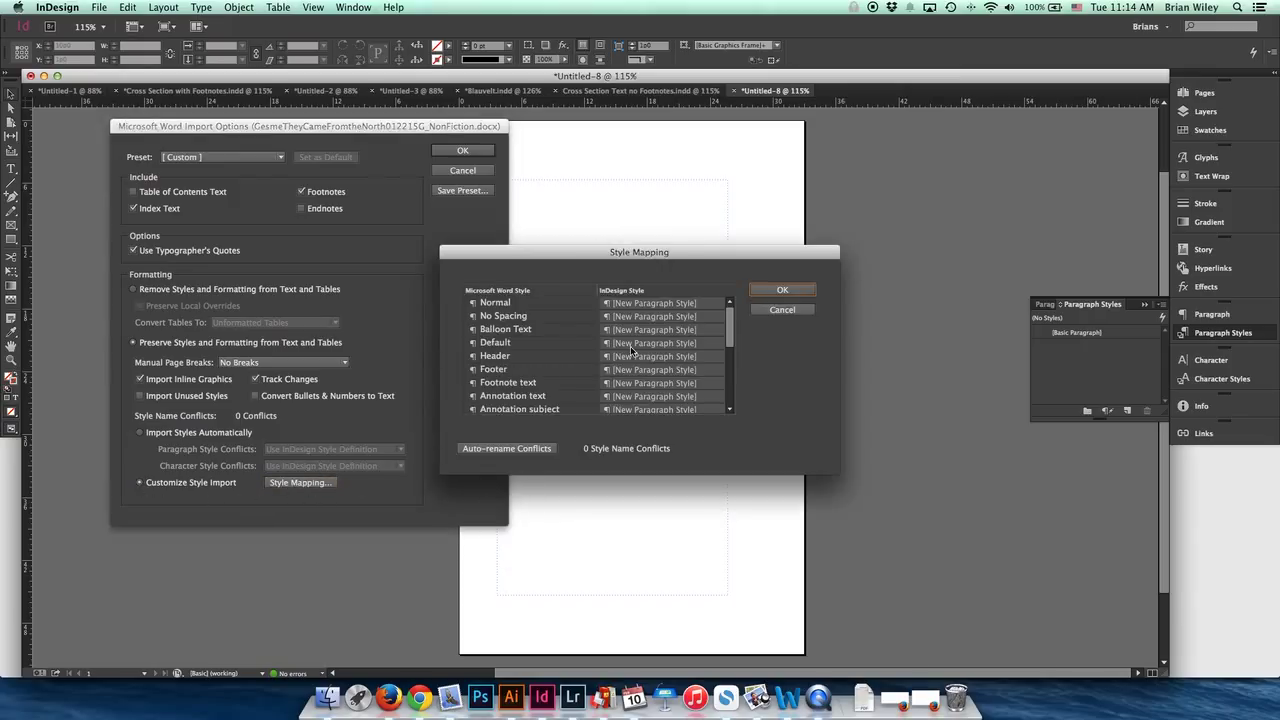
{"action": "scroll", "coordinate": [726, 327], "scroll_direction": "down", "scroll_amount": 1}
{"action": "mouse_move", "coordinate": [730, 343]}
{"action": "left_mouse_down"}
{"action": "mouse_move", "coordinate": [726, 300]}
{"action": "mouse_move", "coordinate": [730, 400]}
{"action": "mouse_move", "coordinate": [728, 322]}
{"action": "left_mouse_up"}
{"action": "left_click_drag", "start_coordinate": [728, 321], "coordinate": [727, 312]}
{"action": "left_click", "coordinate": [674, 305]}
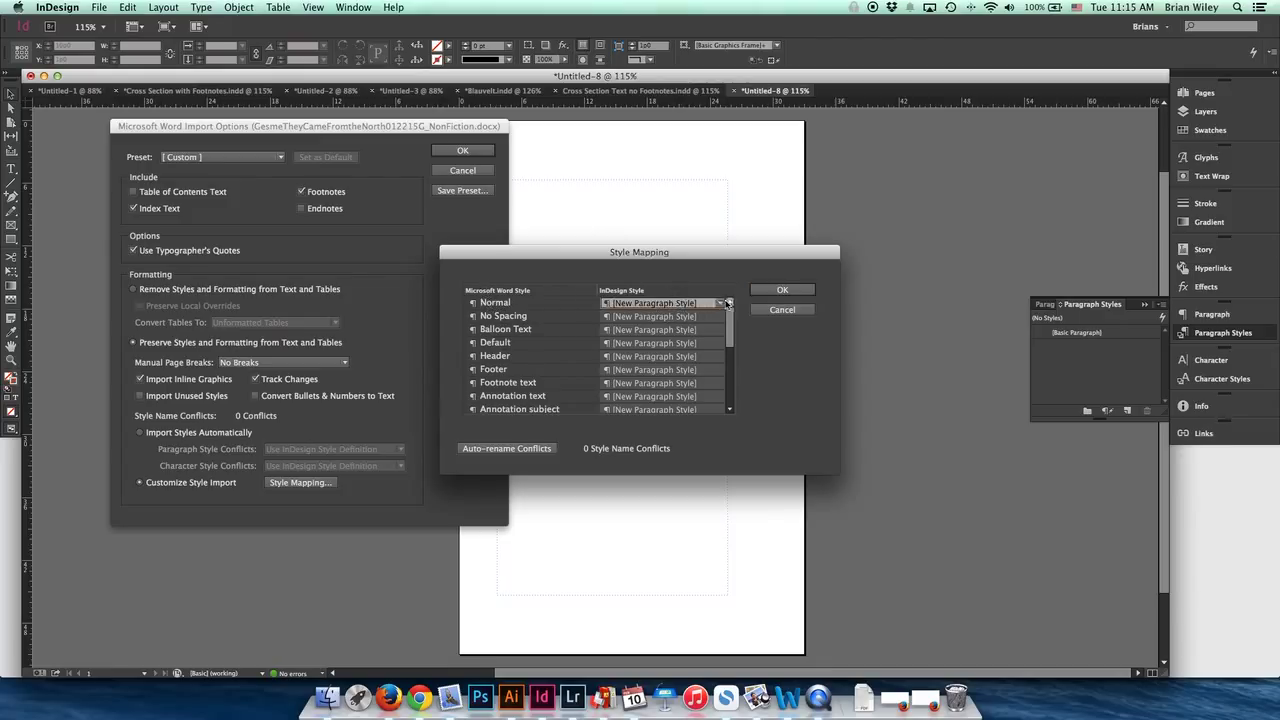
{"action": "left_click", "coordinate": [728, 303]}
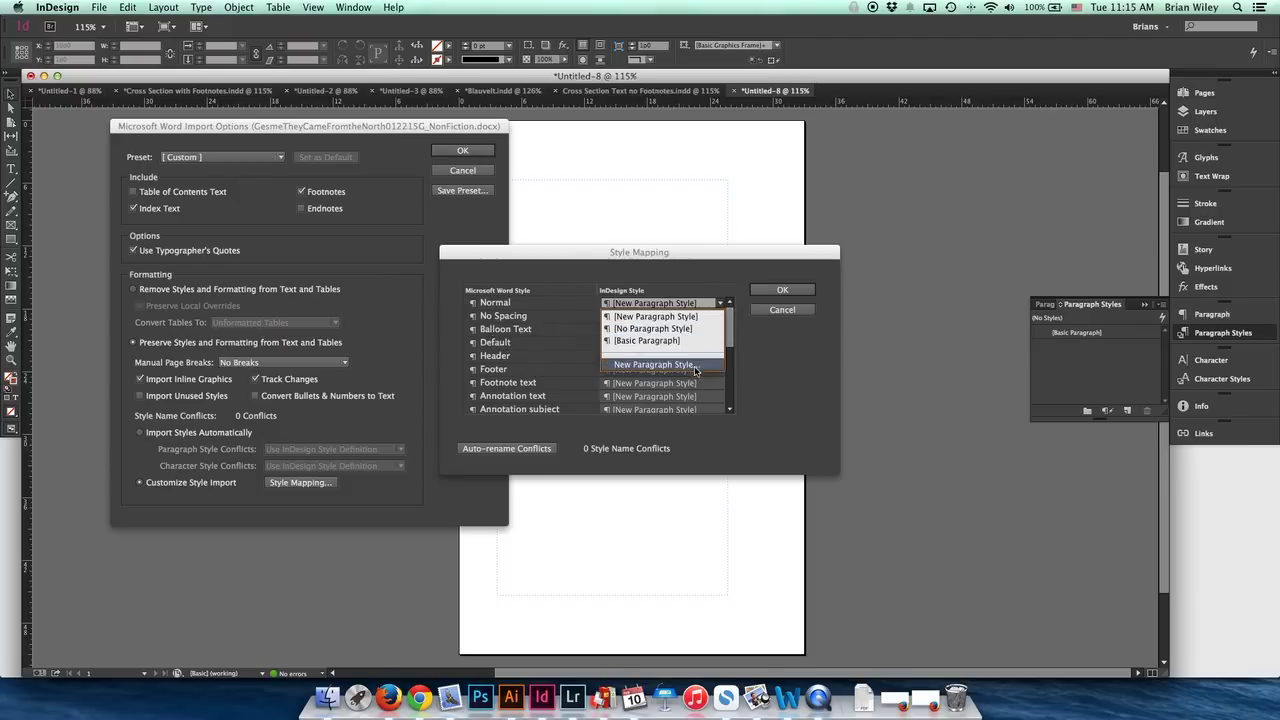
{"action": "left_click", "coordinate": [778, 311]}
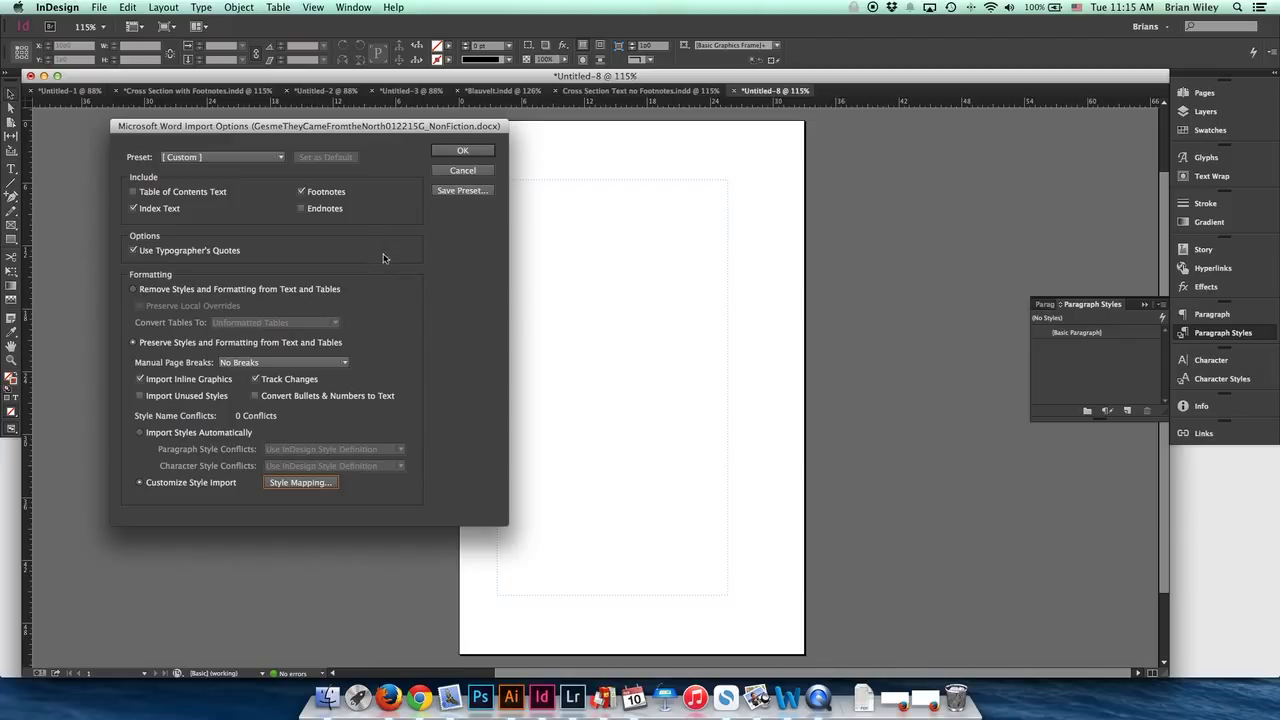
Step: Accept the import options, flow the text into the pages from the first page's margin area, and check the footnotes
{"action": "left_click", "coordinate": [465, 151]}
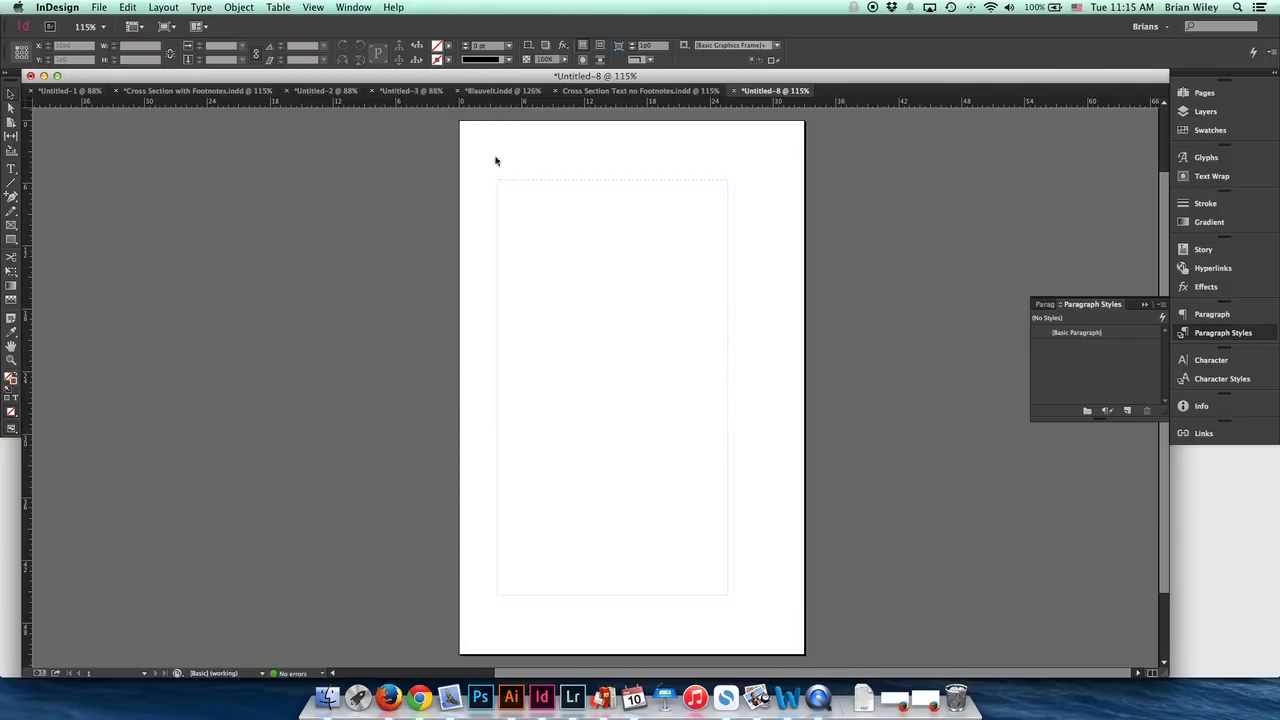
{"action": "left_click", "coordinate": [522, 204]}
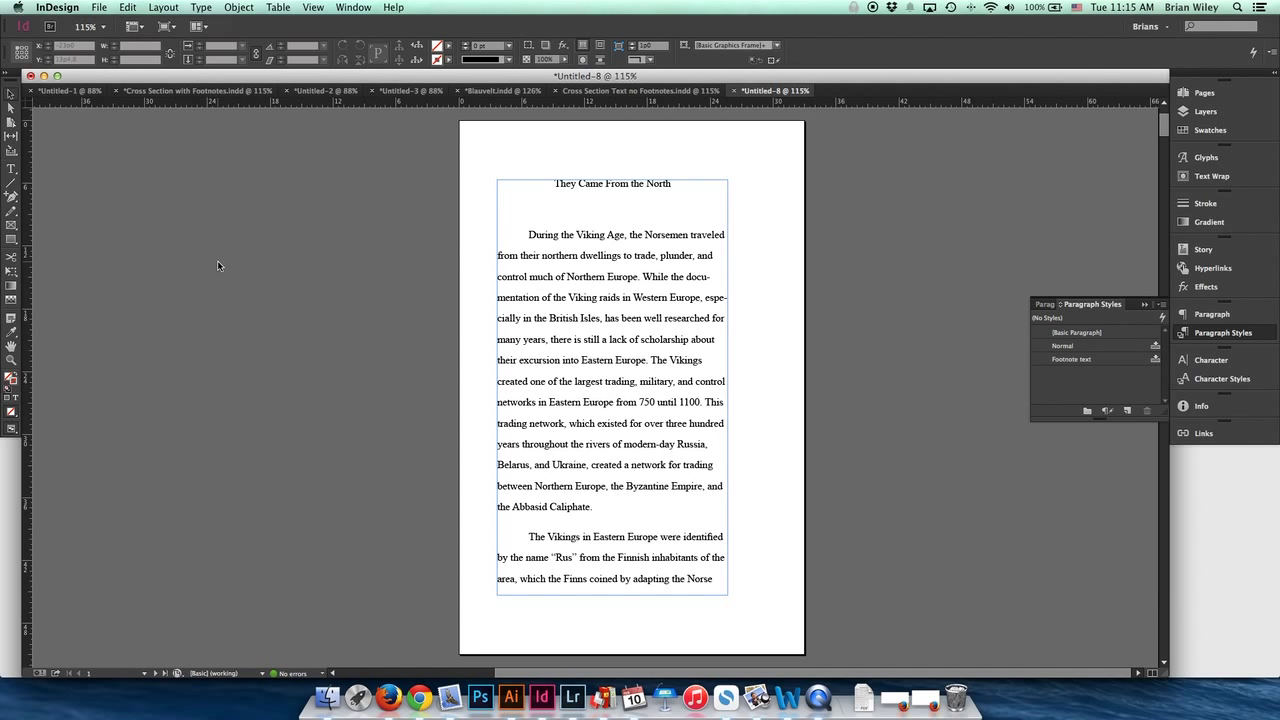
{"action": "scroll", "coordinate": [225, 256], "scroll_direction": "down", "scroll_amount": 10}
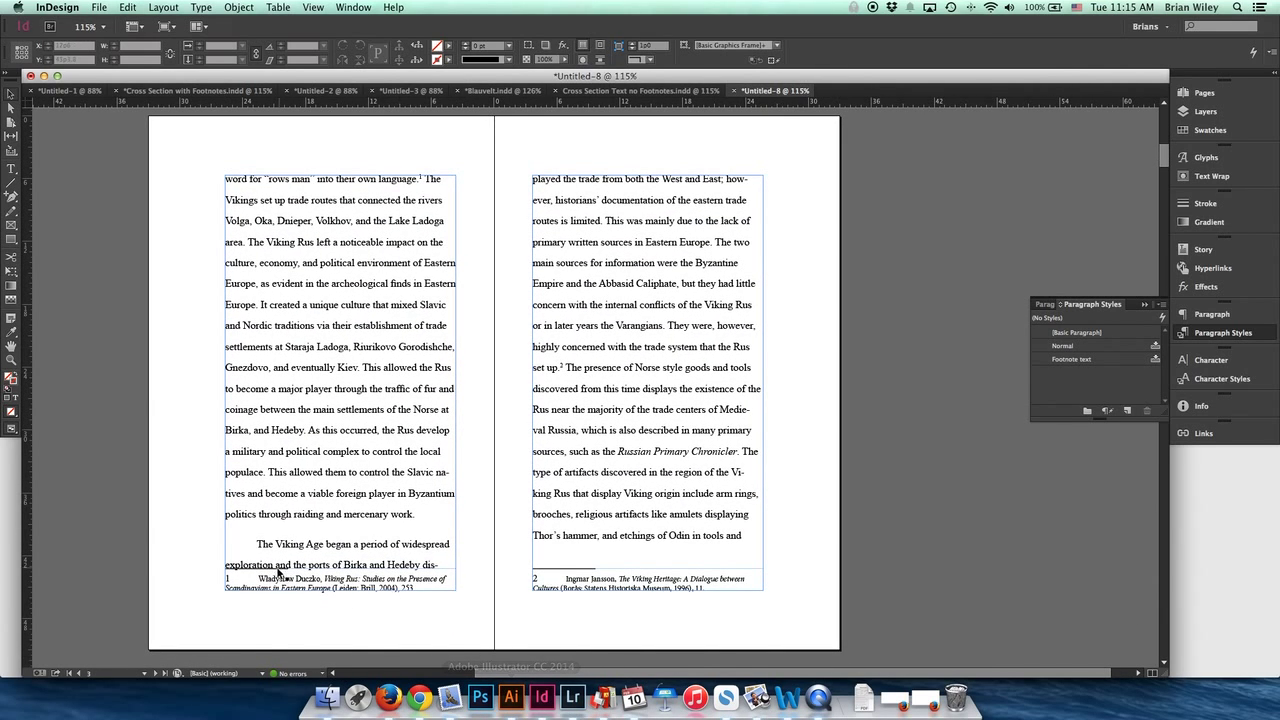
{"action": "scroll", "coordinate": [307, 465], "scroll_direction": "up", "scroll_amount": 10}
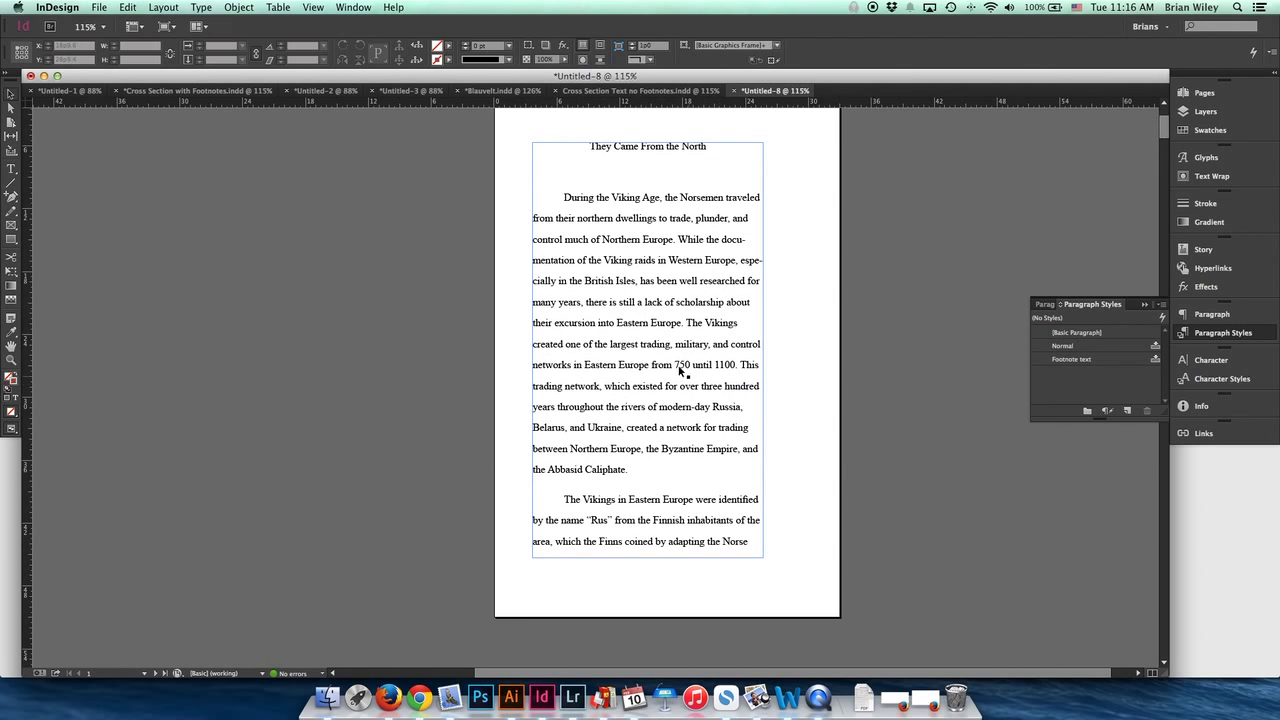
Step: Show the hidden characters in the placed text
{"action": "left_click", "coordinate": [164, 8]}
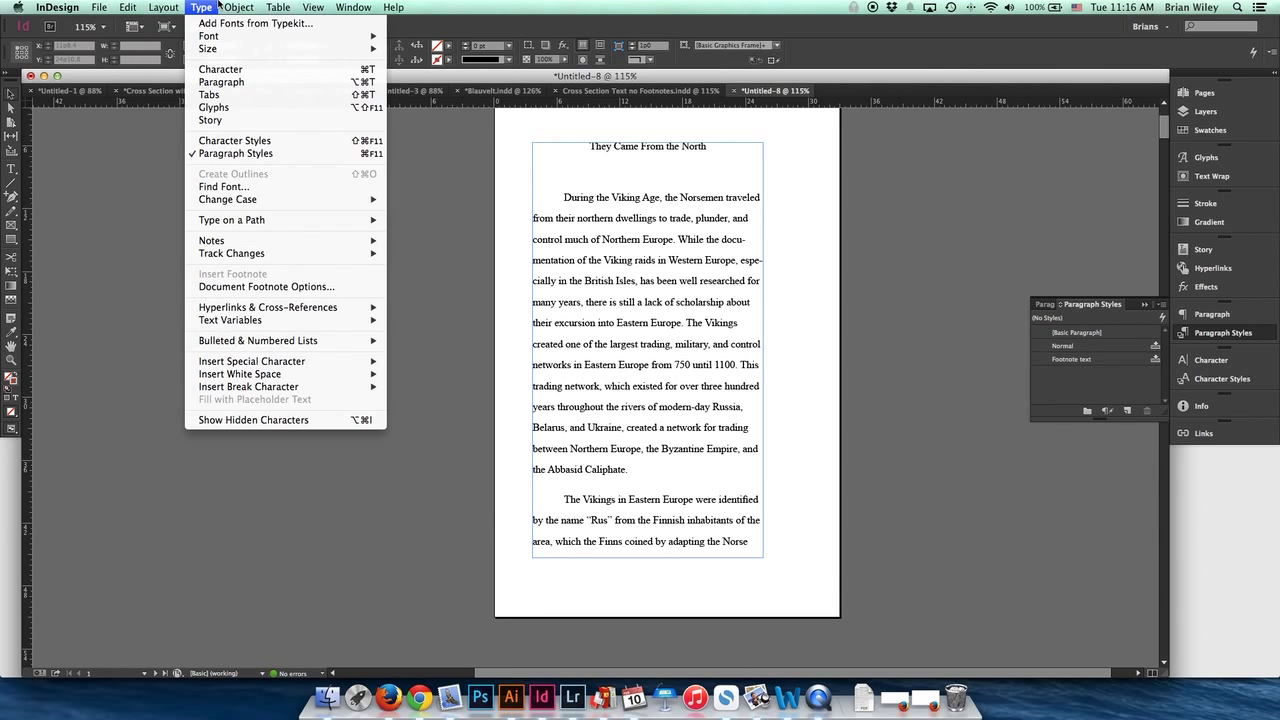
{"action": "mouse_move", "coordinate": [194, 8]}
{"action": "left_click", "coordinate": [288, 420]}
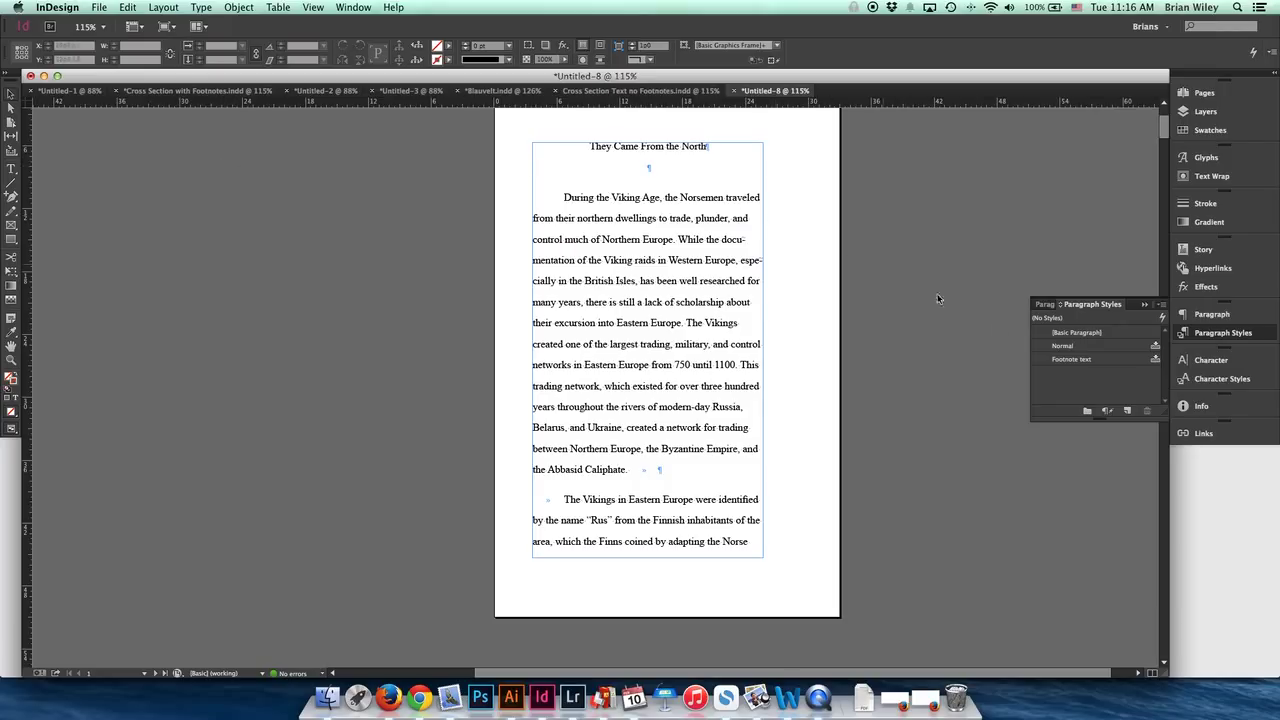
Step: Delete the apple-converted-space character style, replacing it with [None] and preserving formatting, and select the Footnote reference style
{"action": "left_click", "coordinate": [1224, 382]}
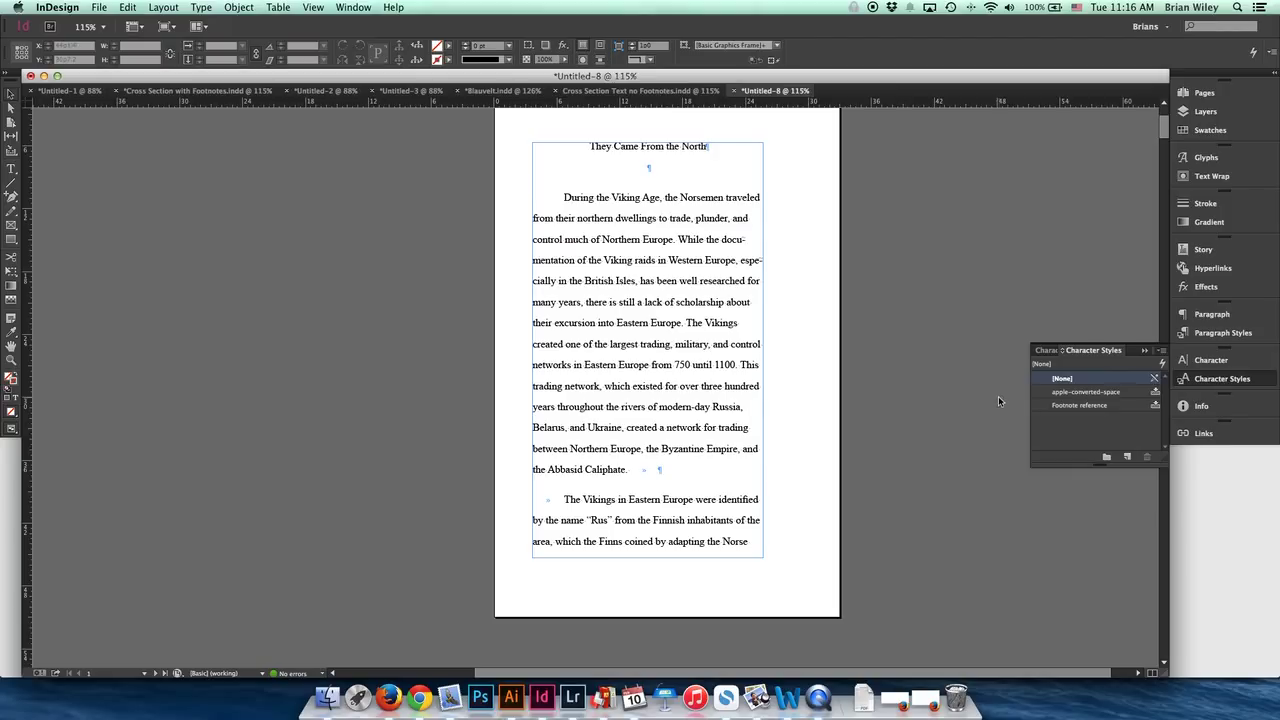
{"action": "left_click", "coordinate": [1056, 396]}
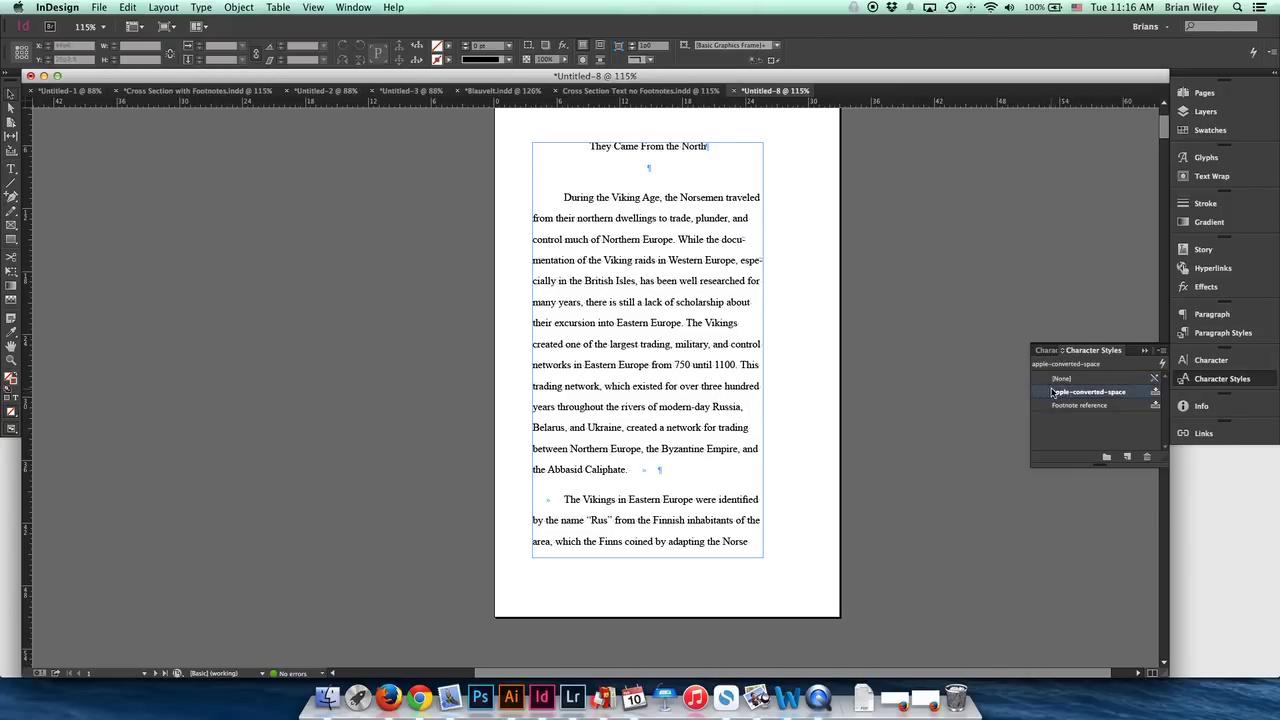
{"action": "left_click", "coordinate": [1146, 457]}
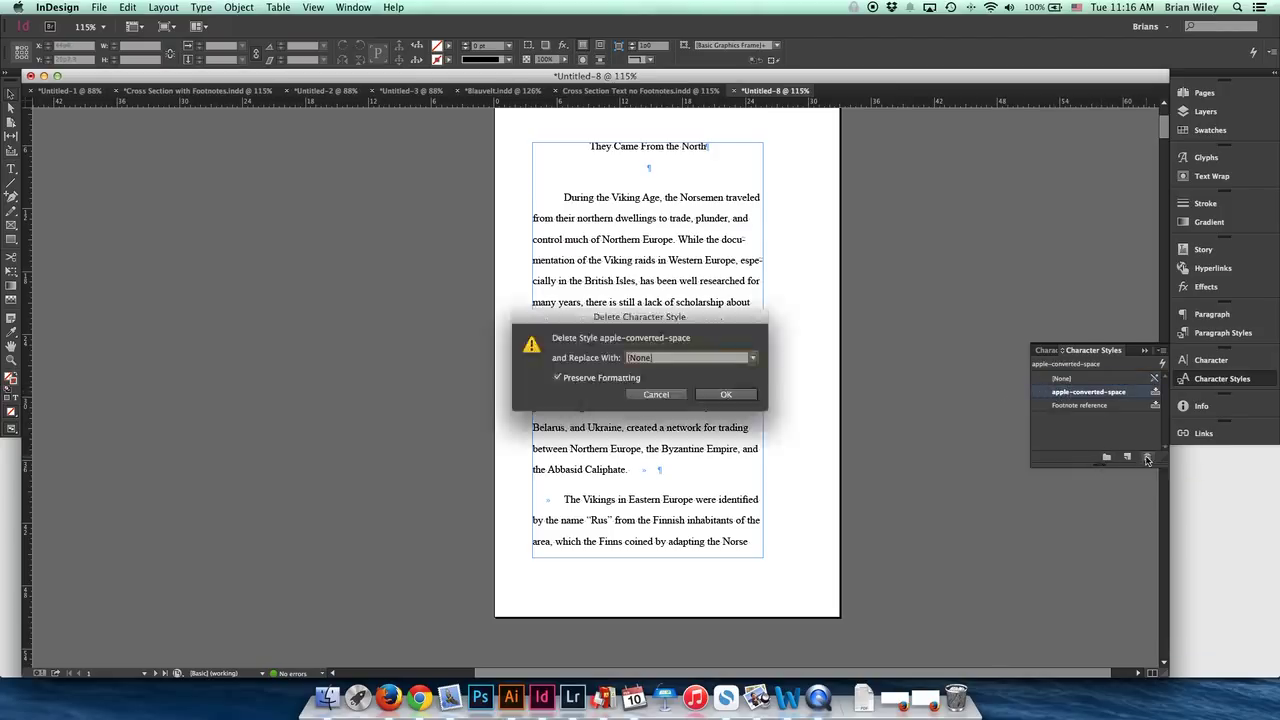
{"action": "left_click", "coordinate": [720, 393]}
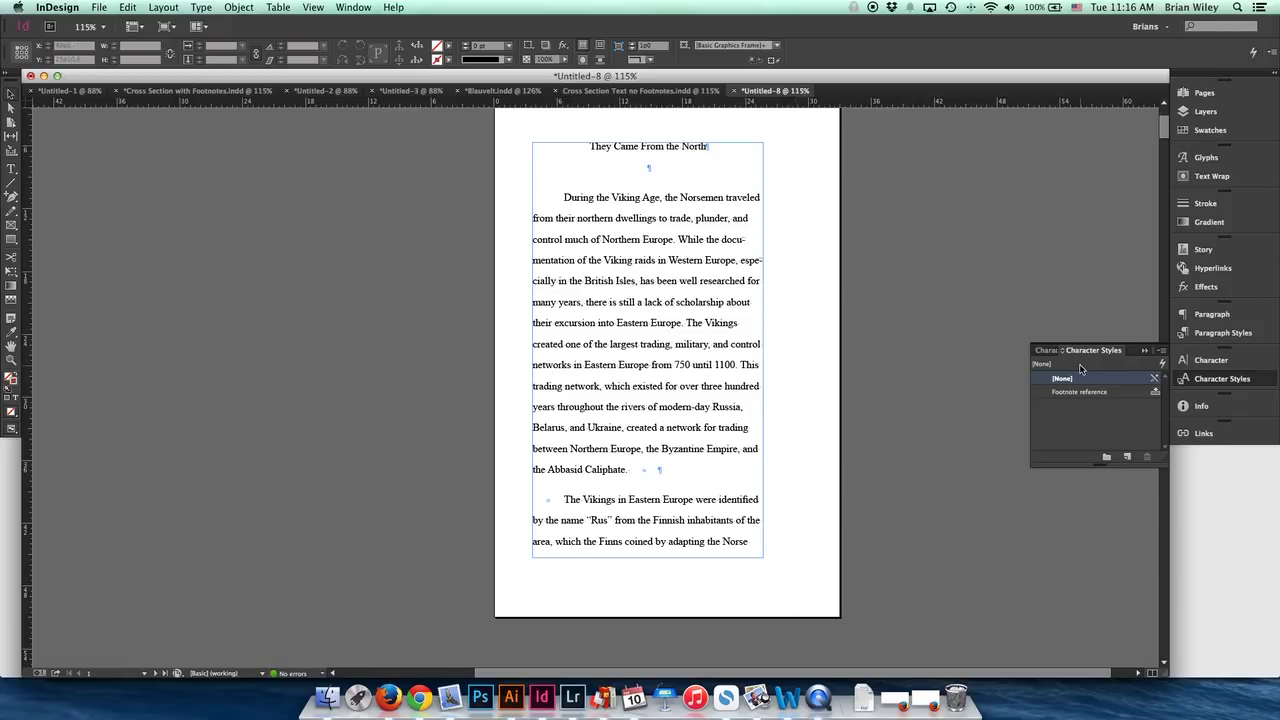
{"action": "left_click", "coordinate": [1100, 392]}
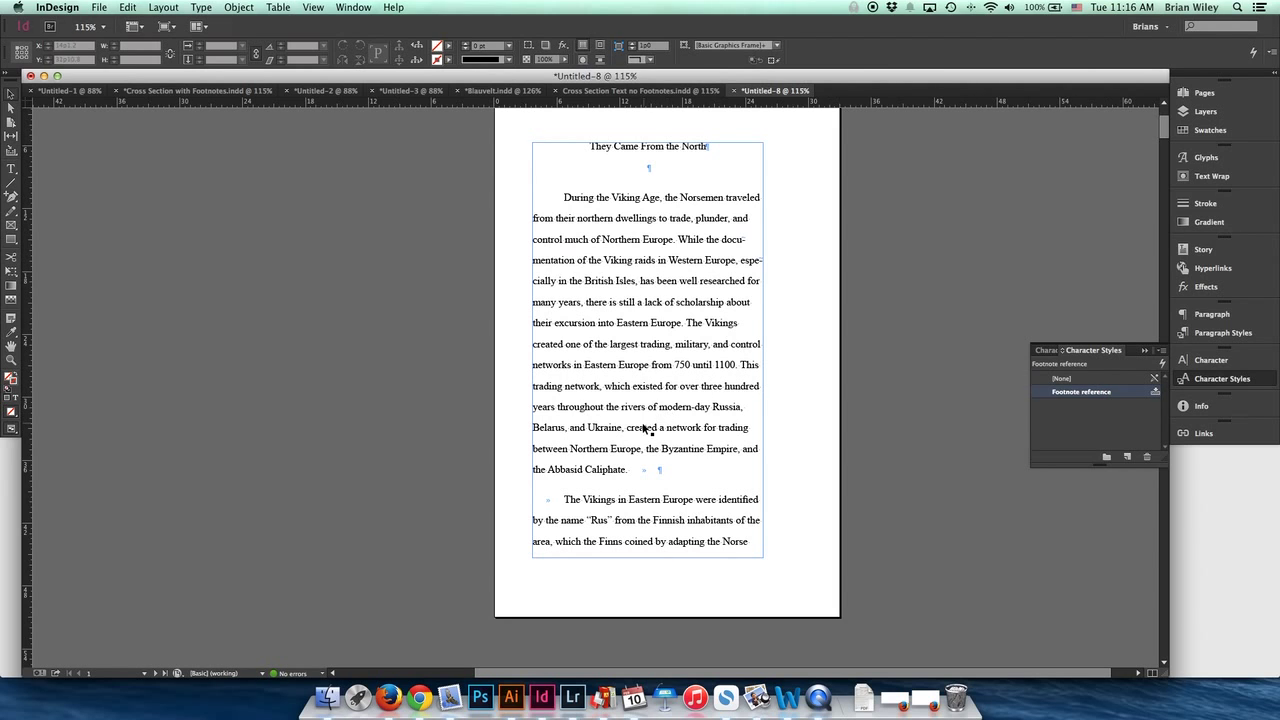
{"action": "scroll", "coordinate": [647, 420], "scroll_direction": "down", "scroll_amount": 10}
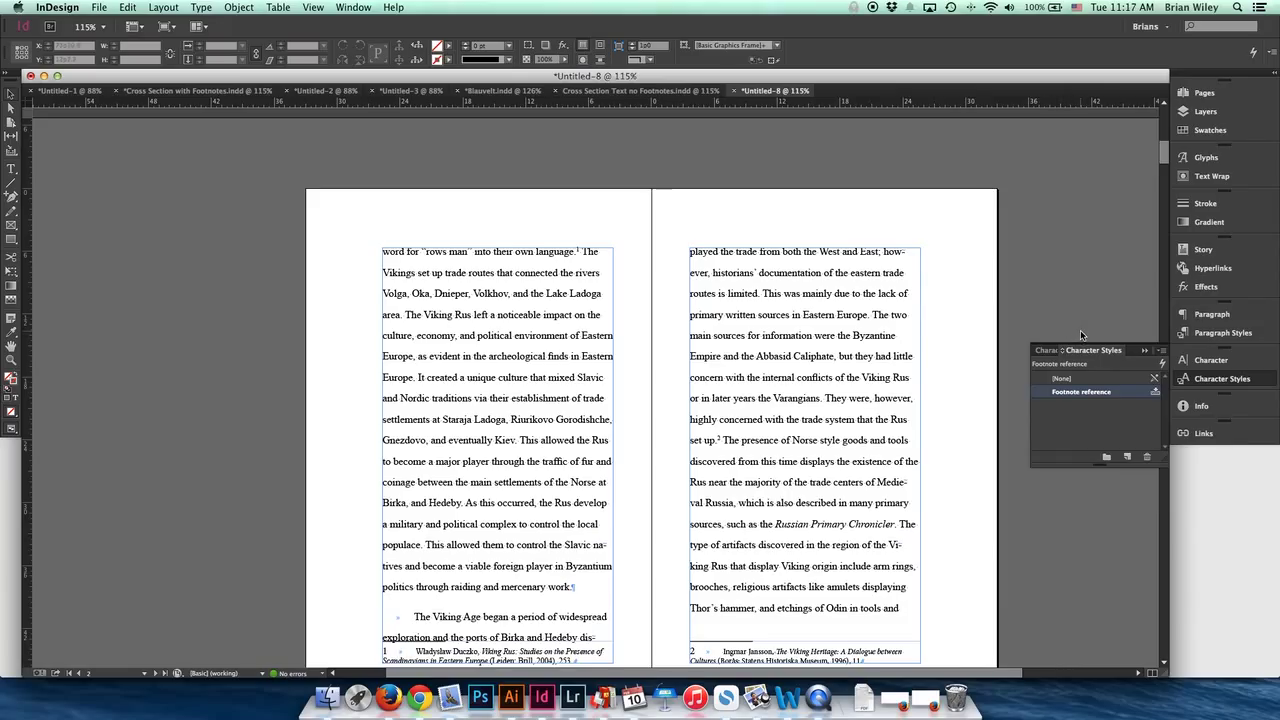
Step: Delete the imported Normal paragraph style and replace it with [Basic Paragraph]
{"action": "left_click", "coordinate": [1224, 333]}
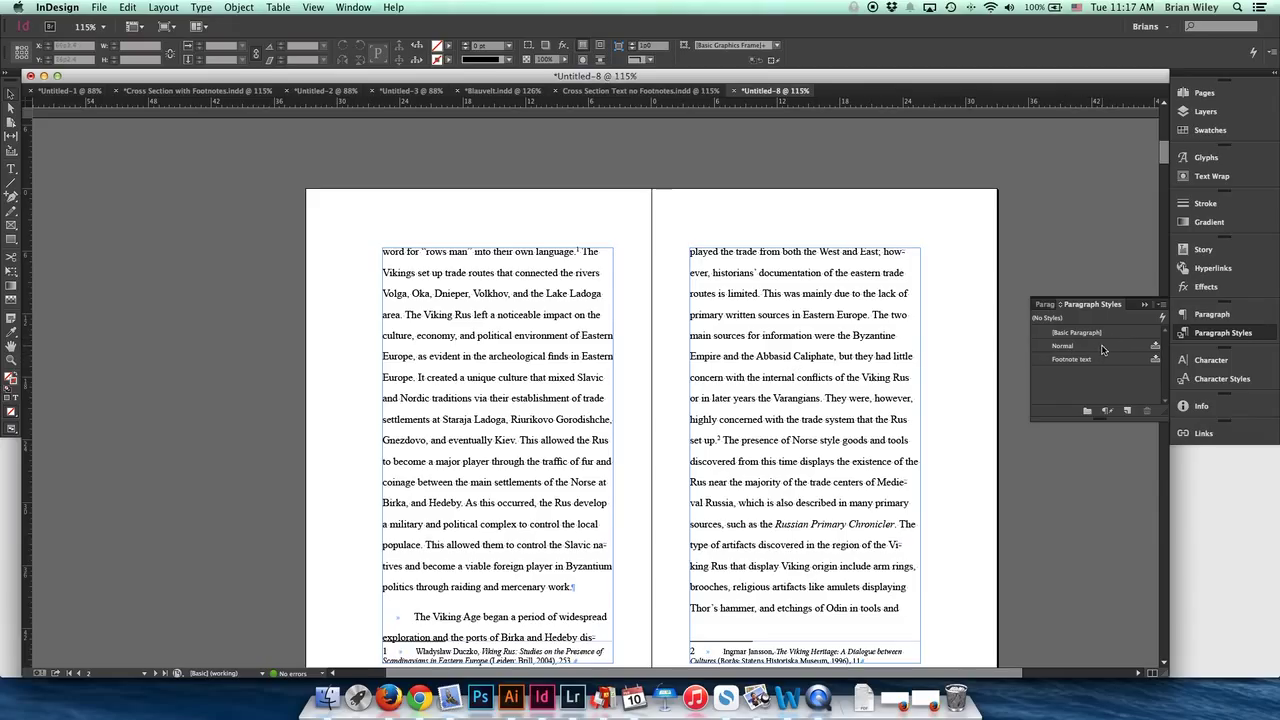
{"action": "left_click", "coordinate": [1121, 347]}
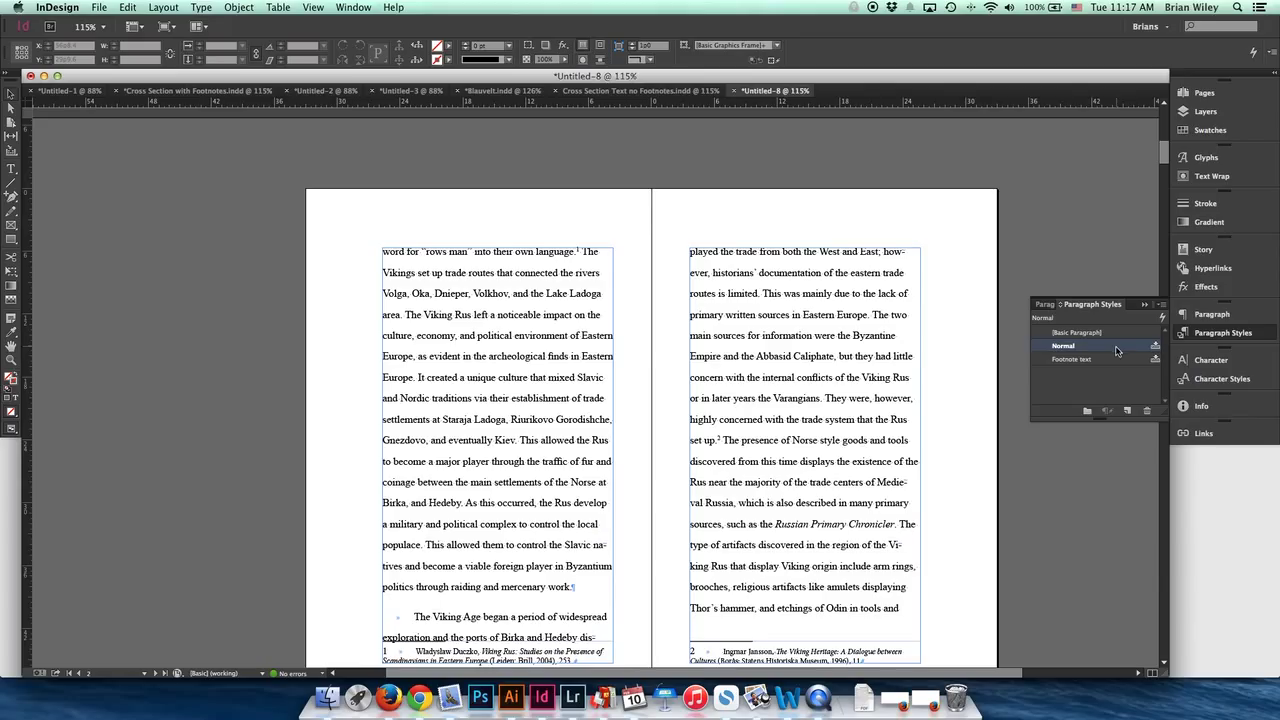
{"action": "left_click", "coordinate": [1146, 411]}
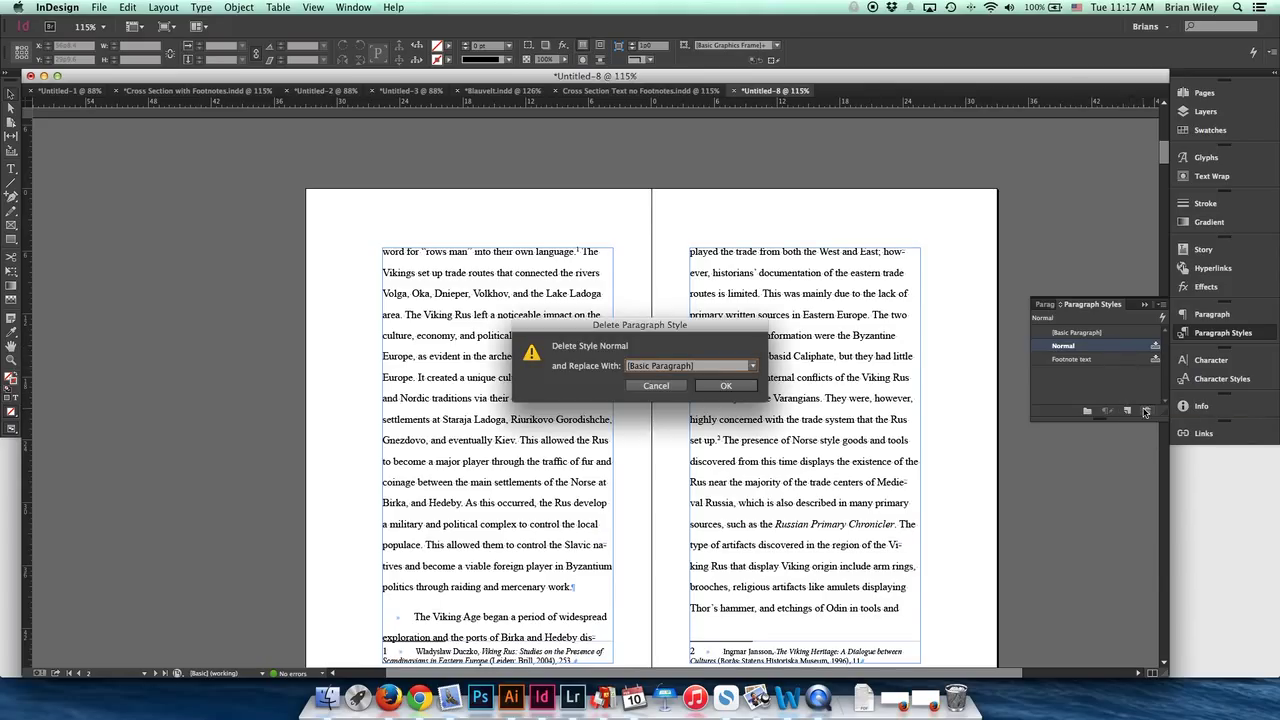
{"action": "left_click", "coordinate": [724, 387]}
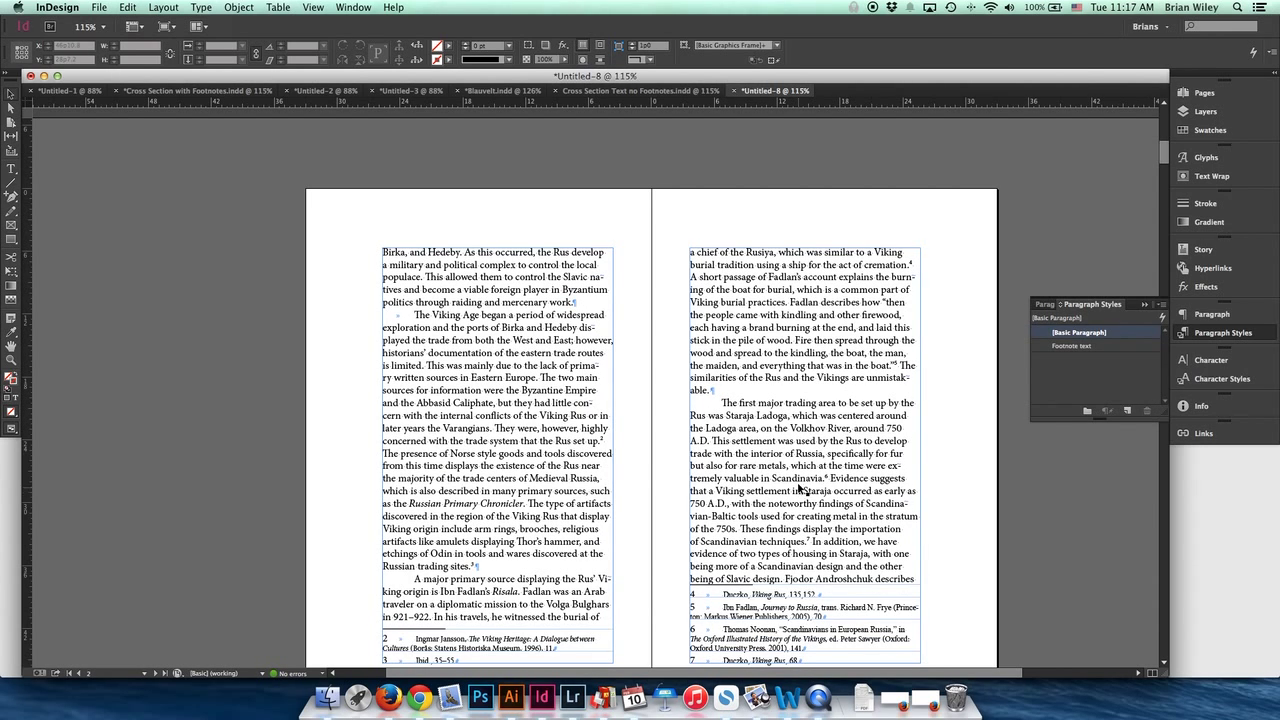
{"action": "scroll", "coordinate": [786, 478], "scroll_direction": "up", "scroll_amount": 1}
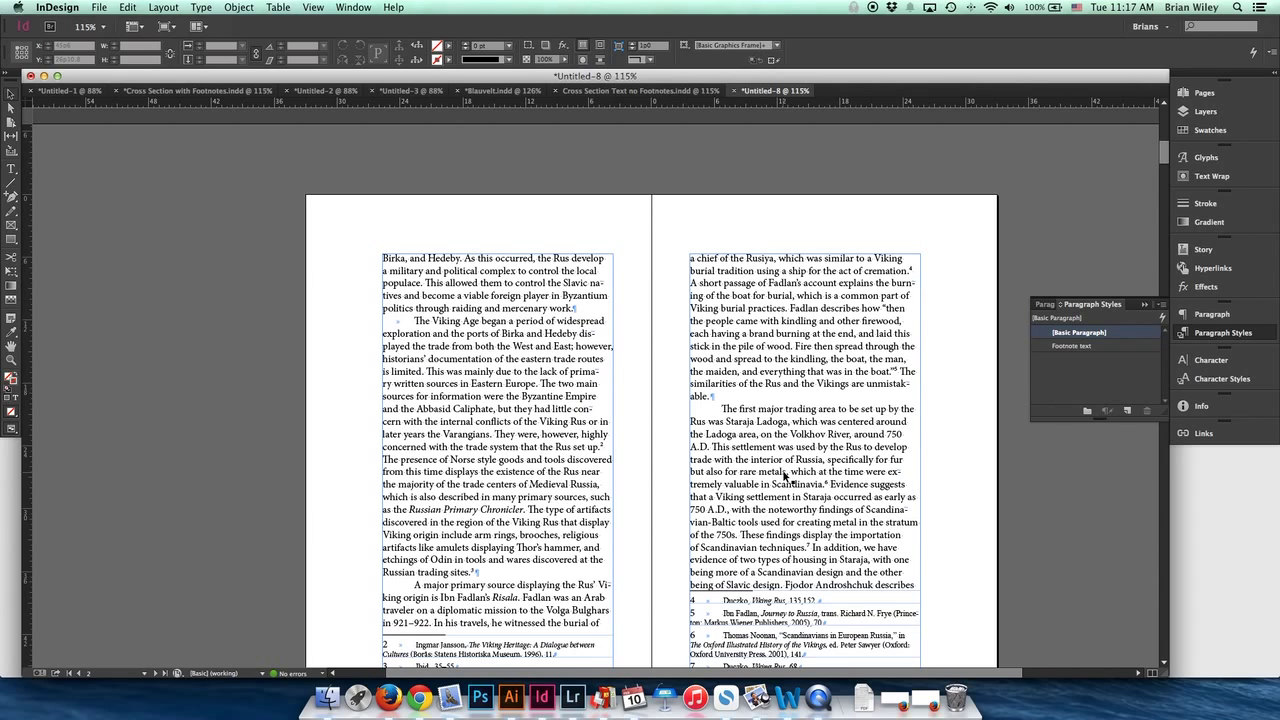
{"action": "scroll", "coordinate": [786, 478], "scroll_direction": "up", "scroll_amount": 10}
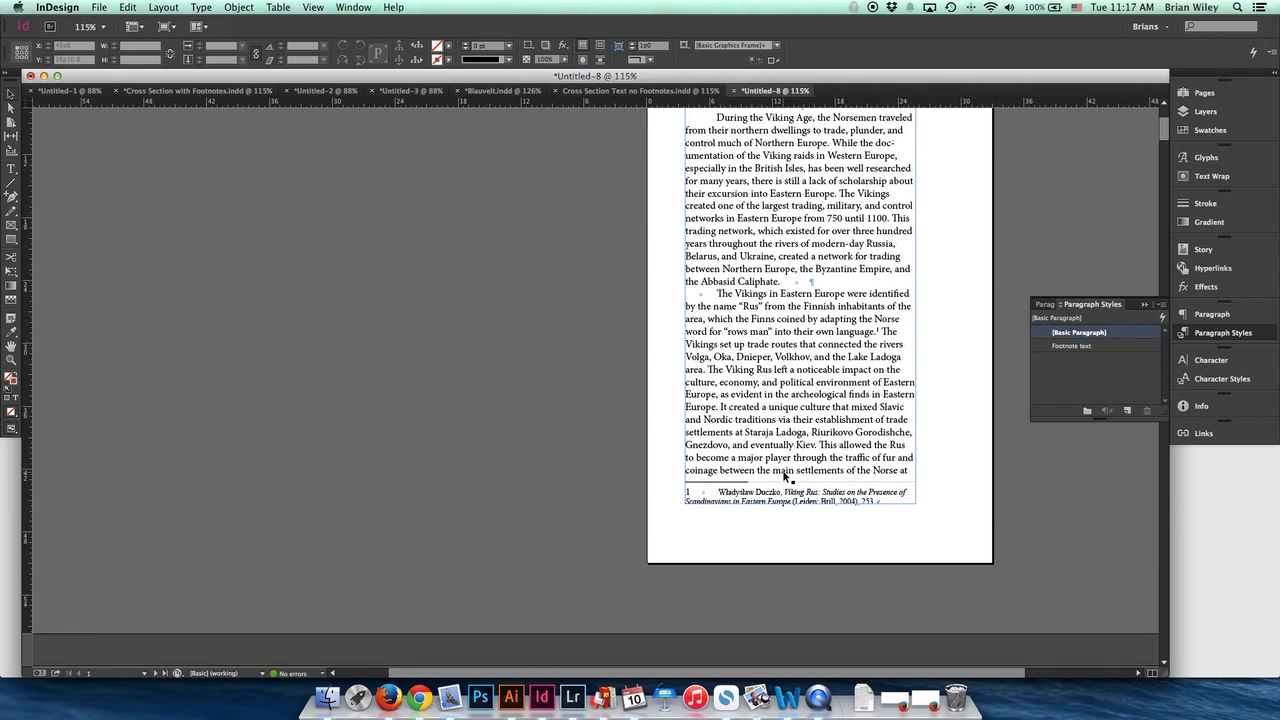
Step: Review the reflowed text and footnotes on the following pages, and undo the deletion of the Normal paragraph style
{"action": "scroll", "coordinate": [783, 477], "scroll_direction": "up", "scroll_amount": 2}
{"action": "scroll", "coordinate": [783, 477], "scroll_direction": "down", "scroll_amount": 10}
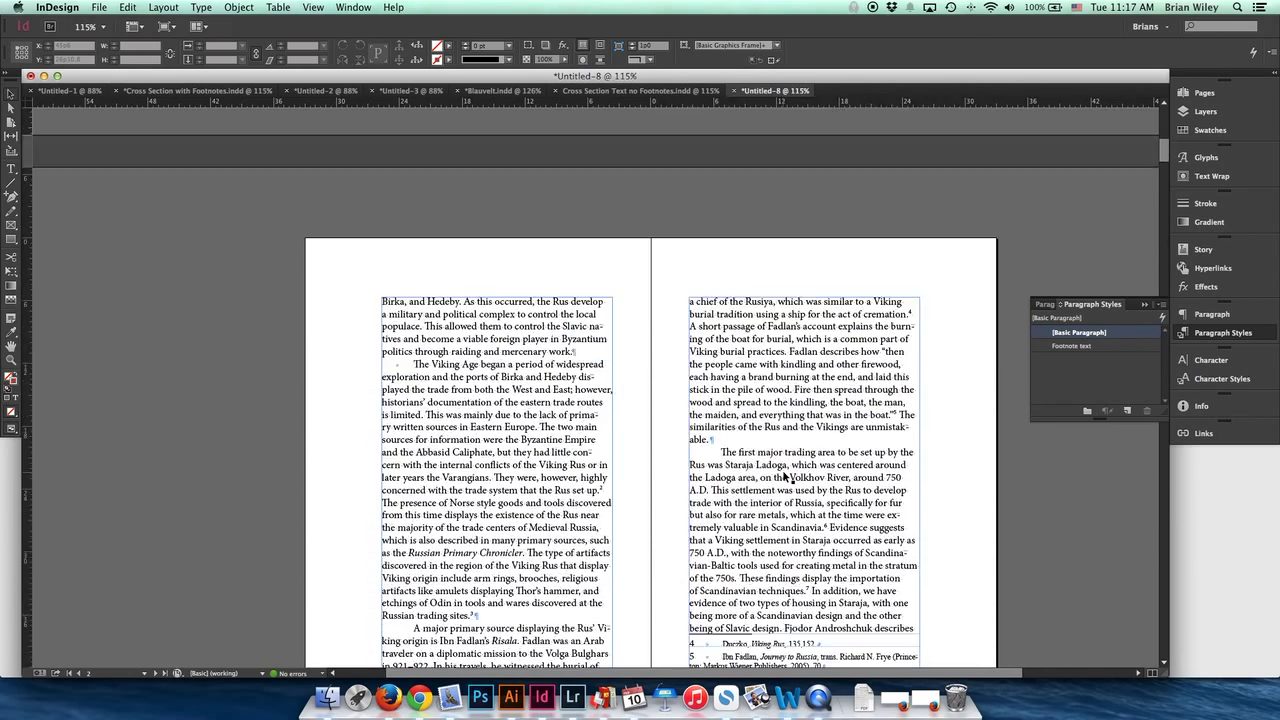
{"action": "scroll", "coordinate": [783, 477], "scroll_direction": "down", "scroll_amount": 5}
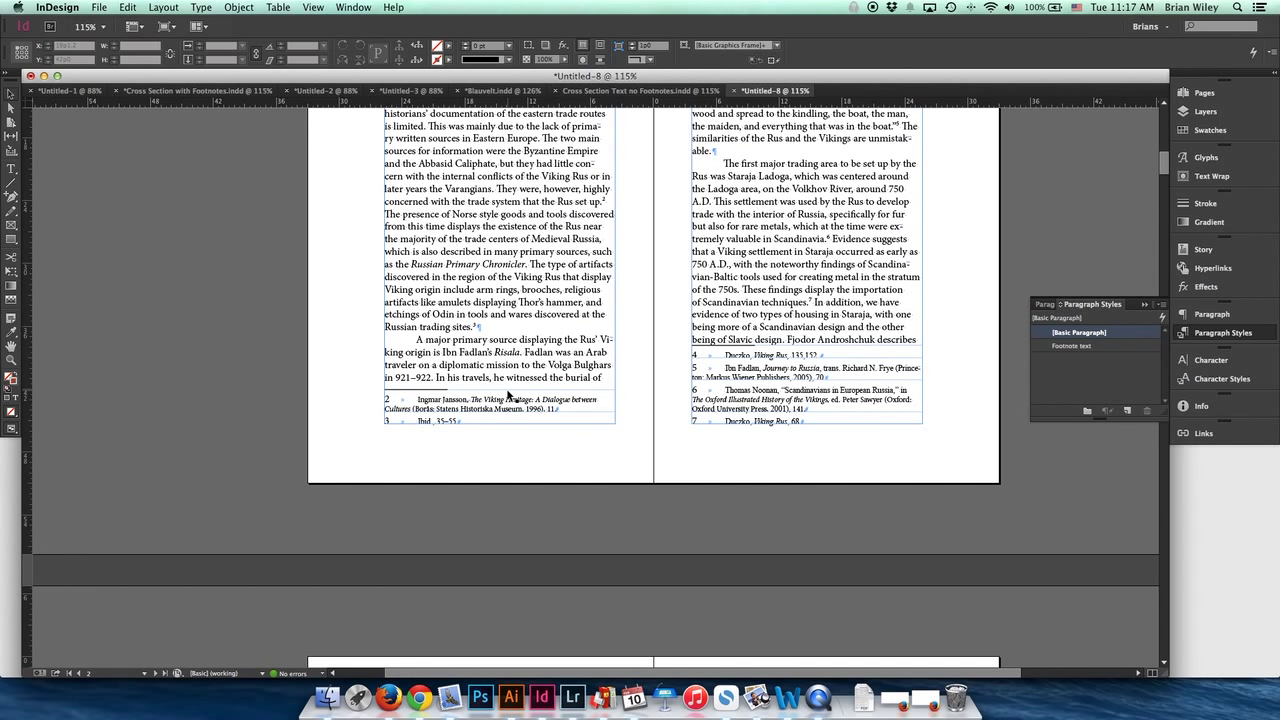
{"action": "key", "text": "super+z"}
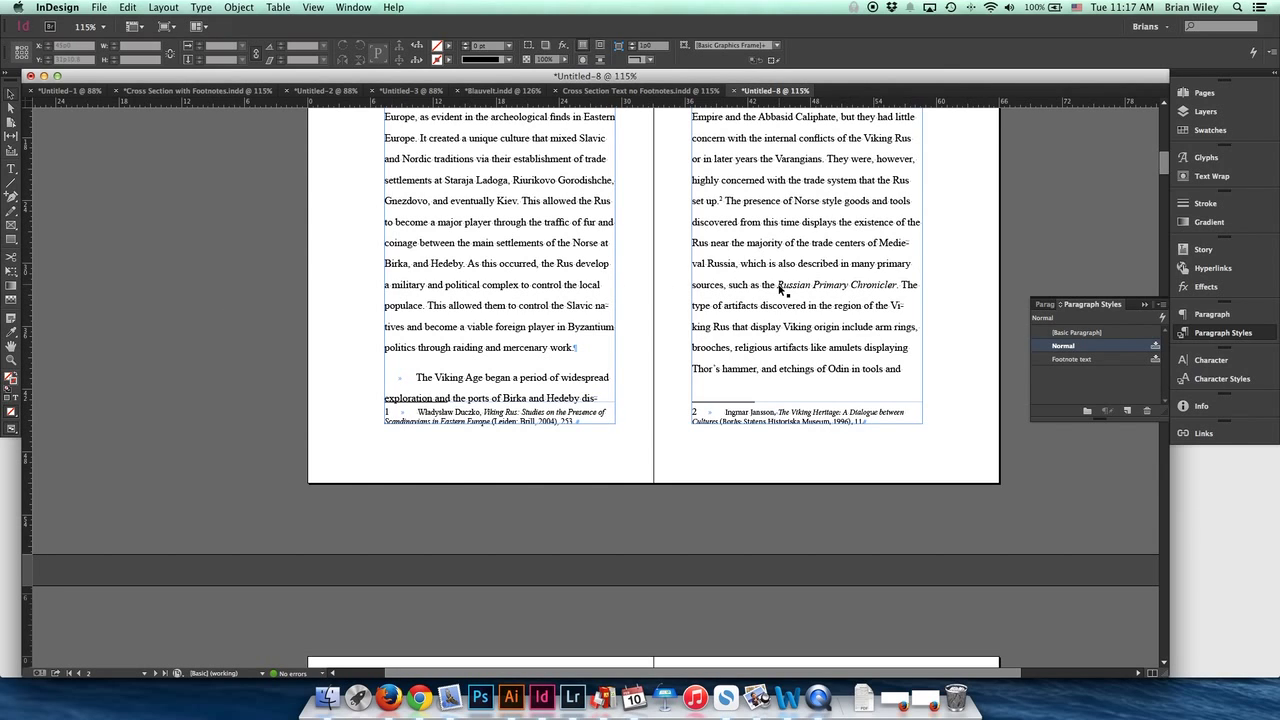
Step: Select the italic phrase "Russian Primary Chronicler" in the body text and check its font style, keeping it Italic
{"action": "double_click", "coordinate": [894, 285]}
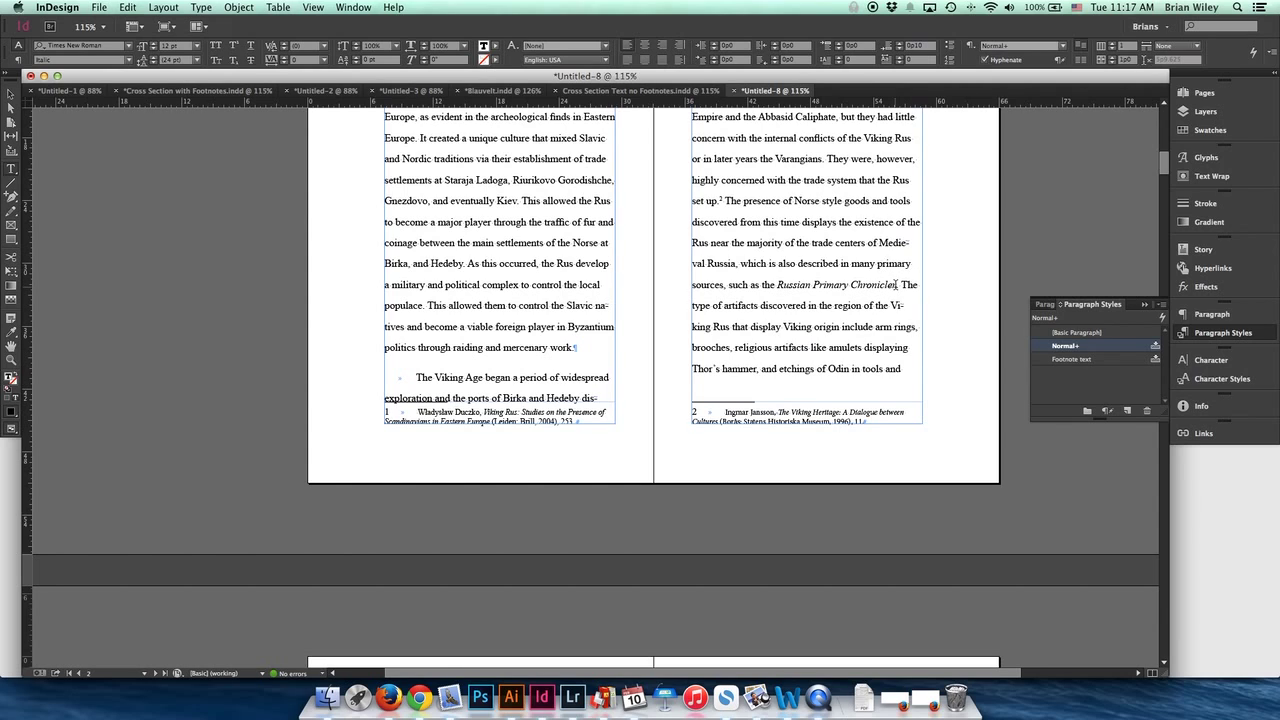
{"action": "left_click_drag", "start_coordinate": [894, 285], "coordinate": [777, 289]}
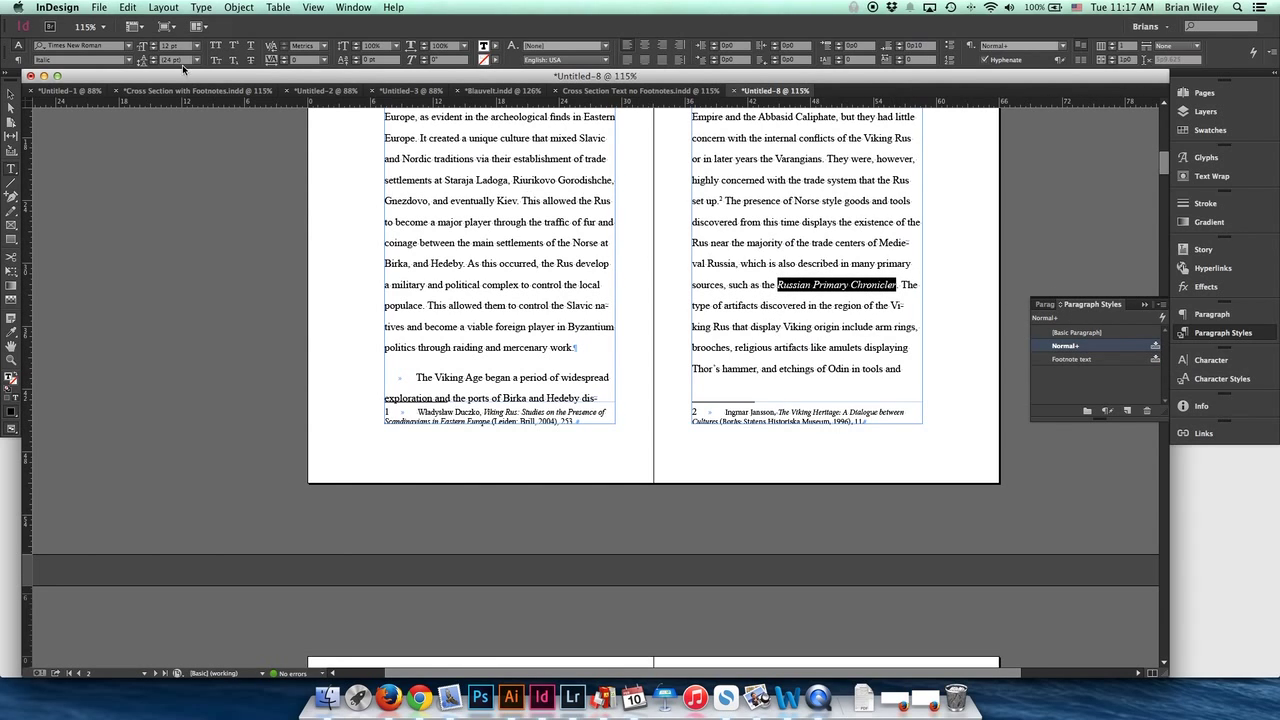
{"action": "left_click", "coordinate": [128, 60]}
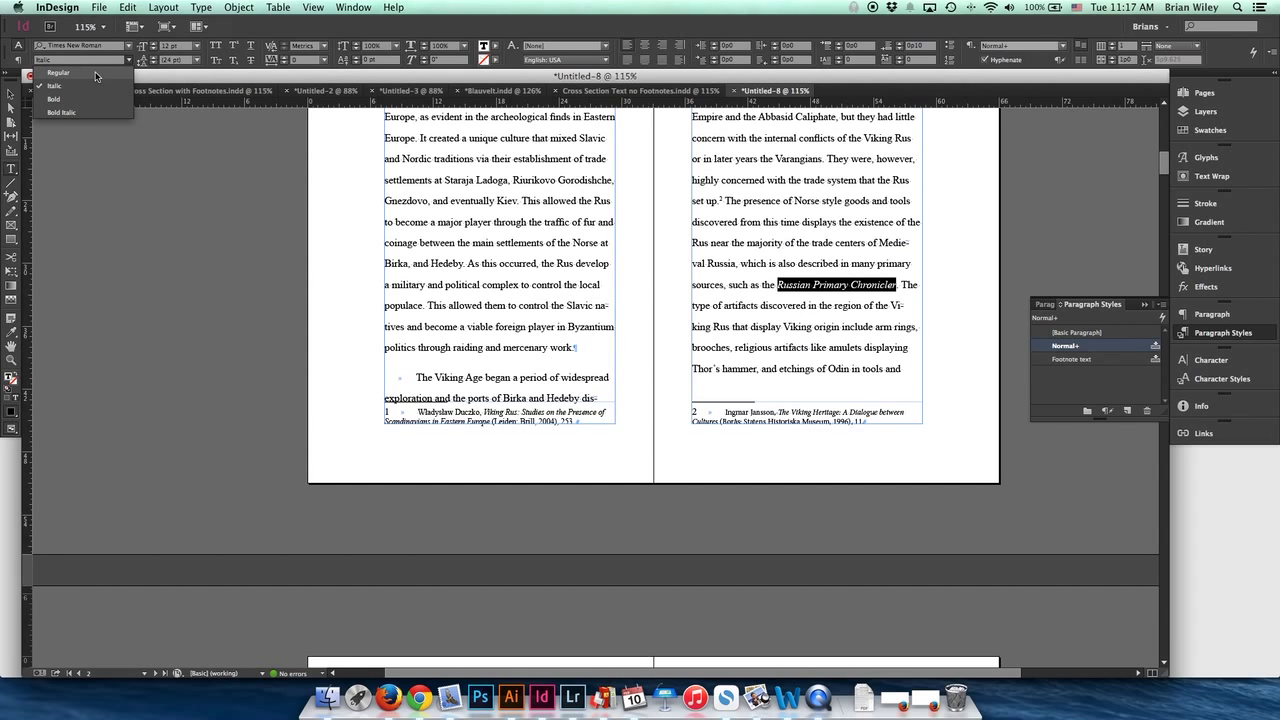
{"action": "left_click", "coordinate": [90, 86]}
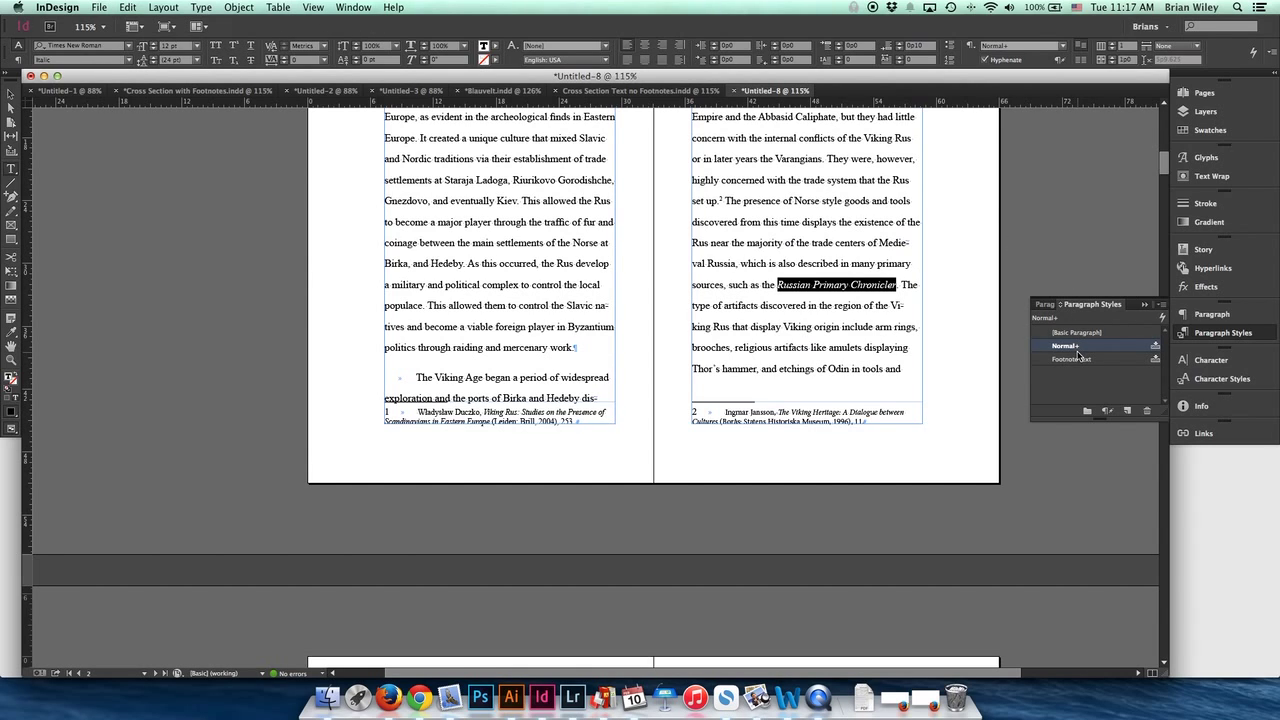
Step: Try clearing the paragraph style overrides on the selected italic phrase, and undo the change
{"action": "left_click", "coordinate": [1160, 305]}
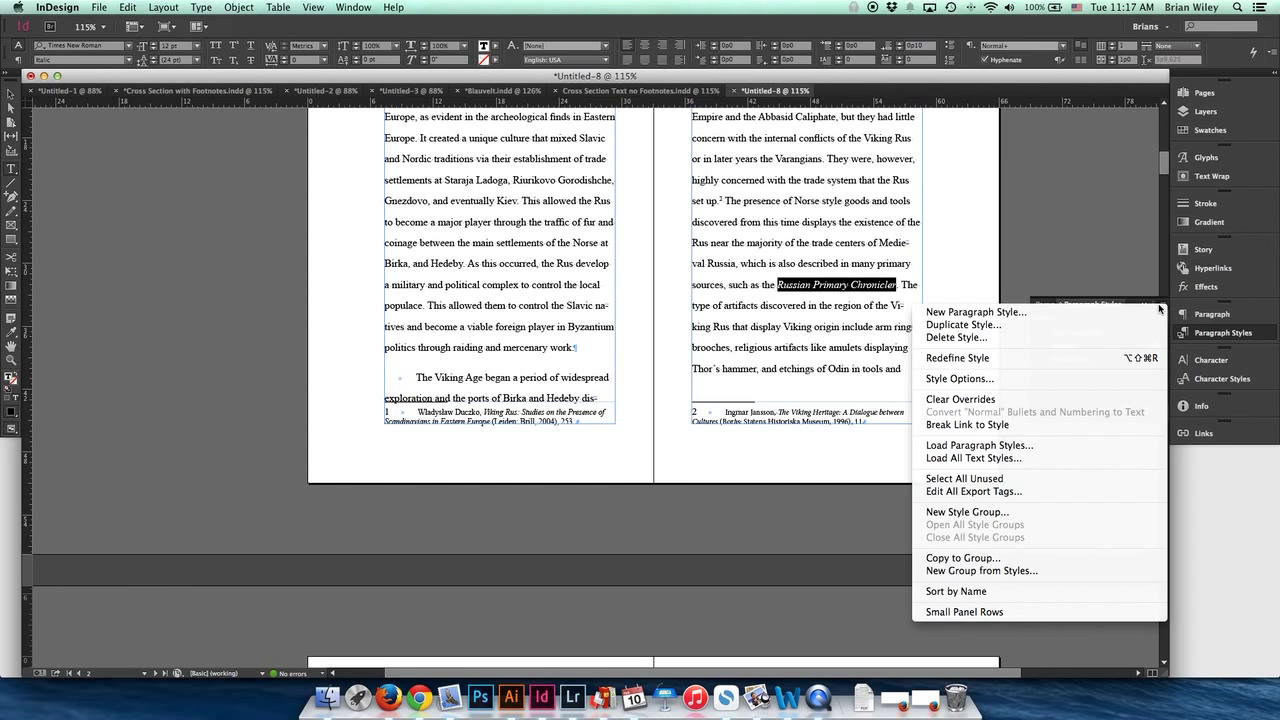
{"action": "left_click", "coordinate": [1022, 400]}
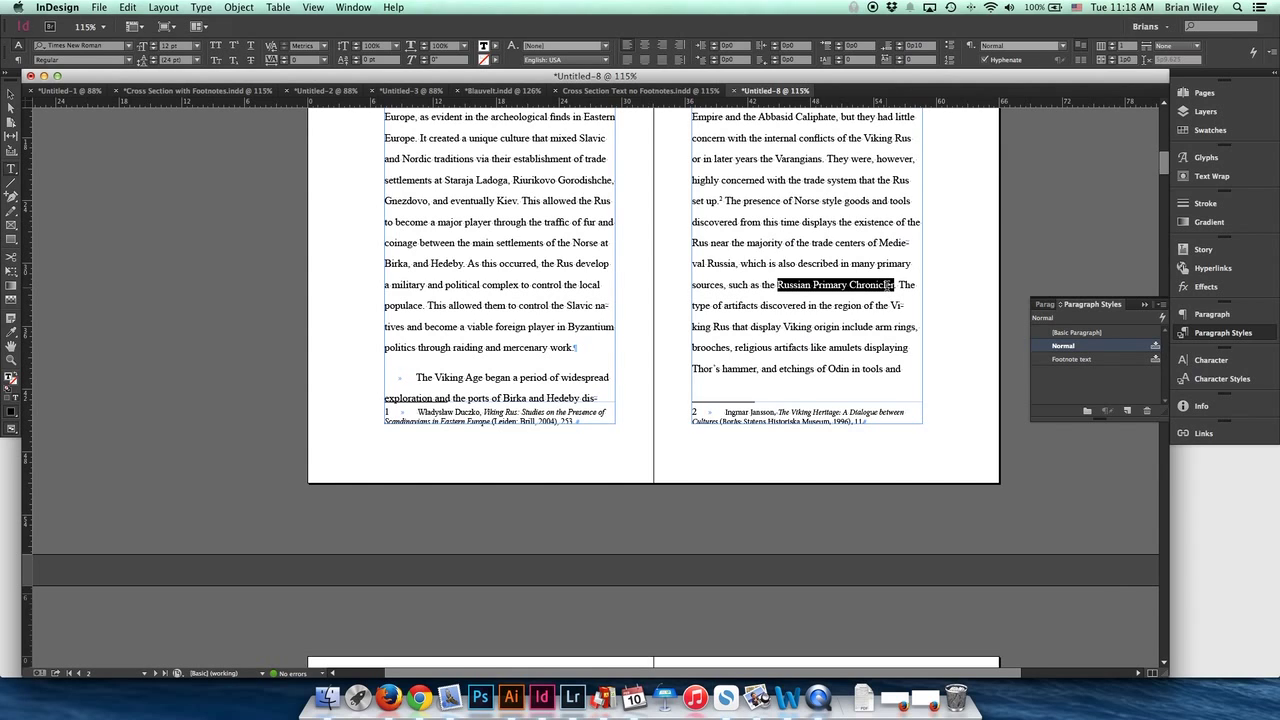
{"action": "key", "text": "ctrl+z"}
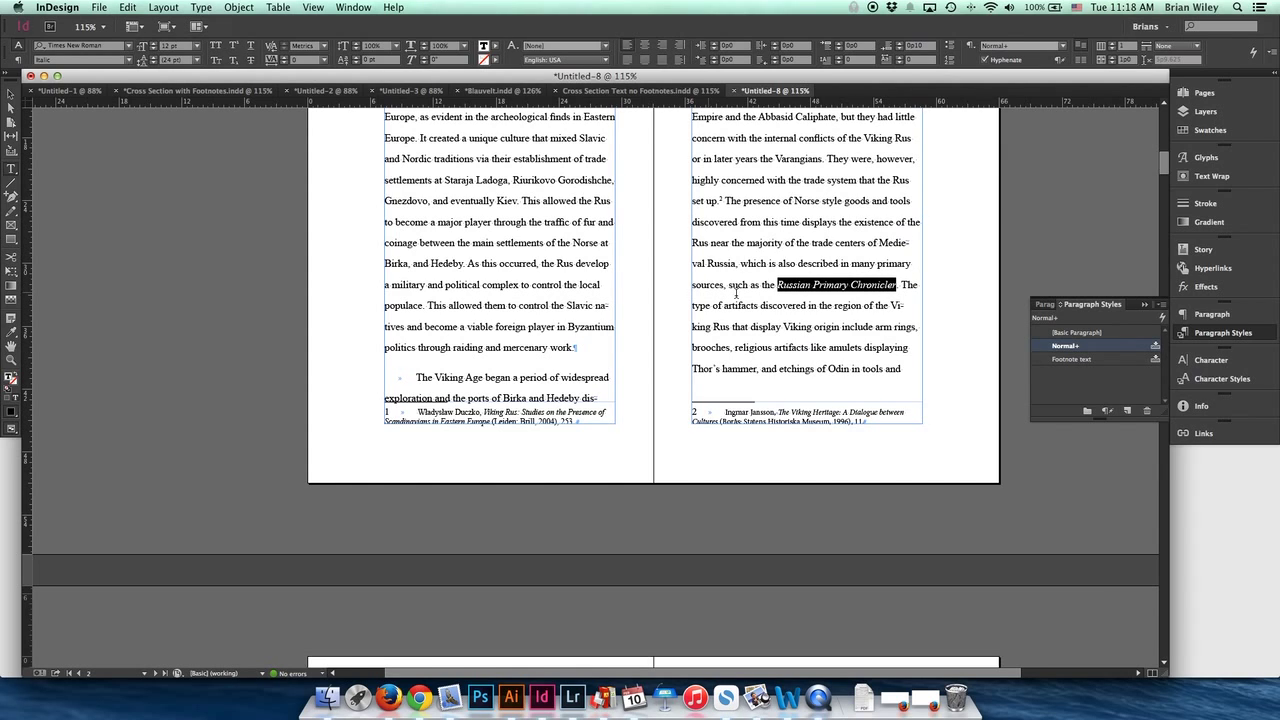
{"action": "left_click", "coordinate": [797, 254]}
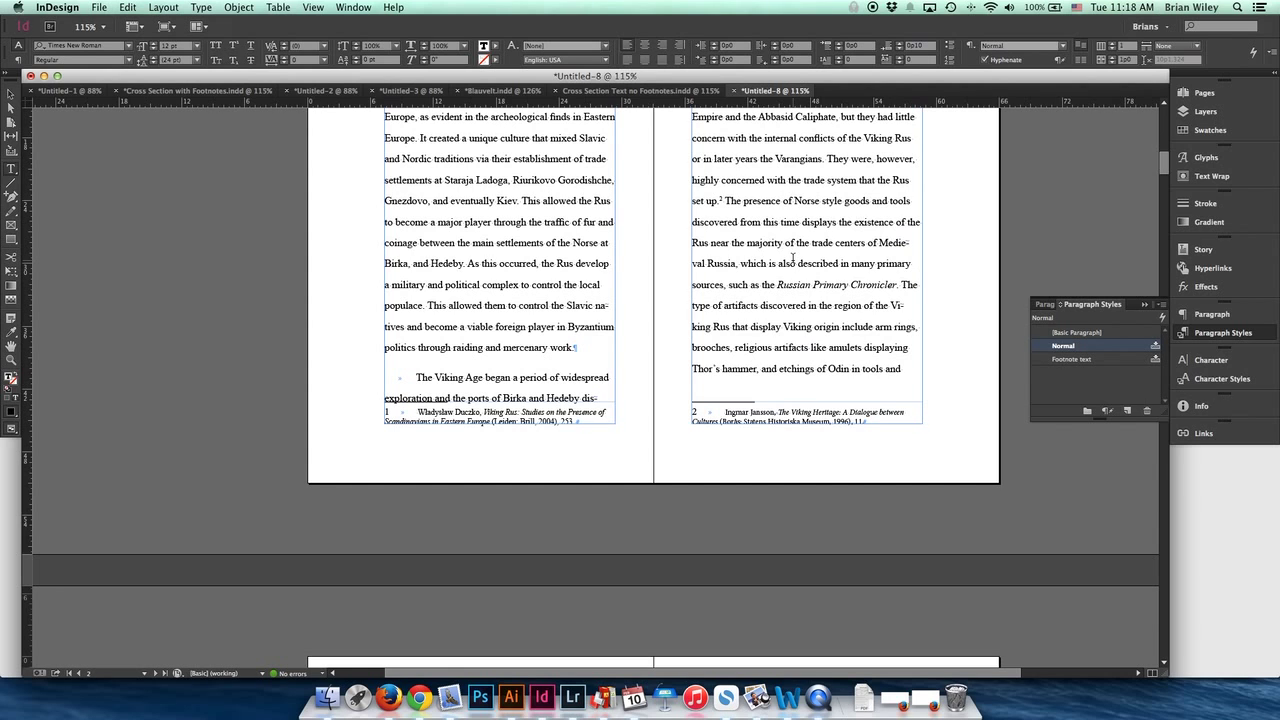
Step: Switch to the Word document to compare the article's italic formatting with the placed text, and return to InDesign
{"action": "key", "text": "super+Tab"}
{"action": "key", "text": "super+Tab"}
{"action": "key", "text": "super+Tab"}
{"action": "key", "text": "super+Tab"}
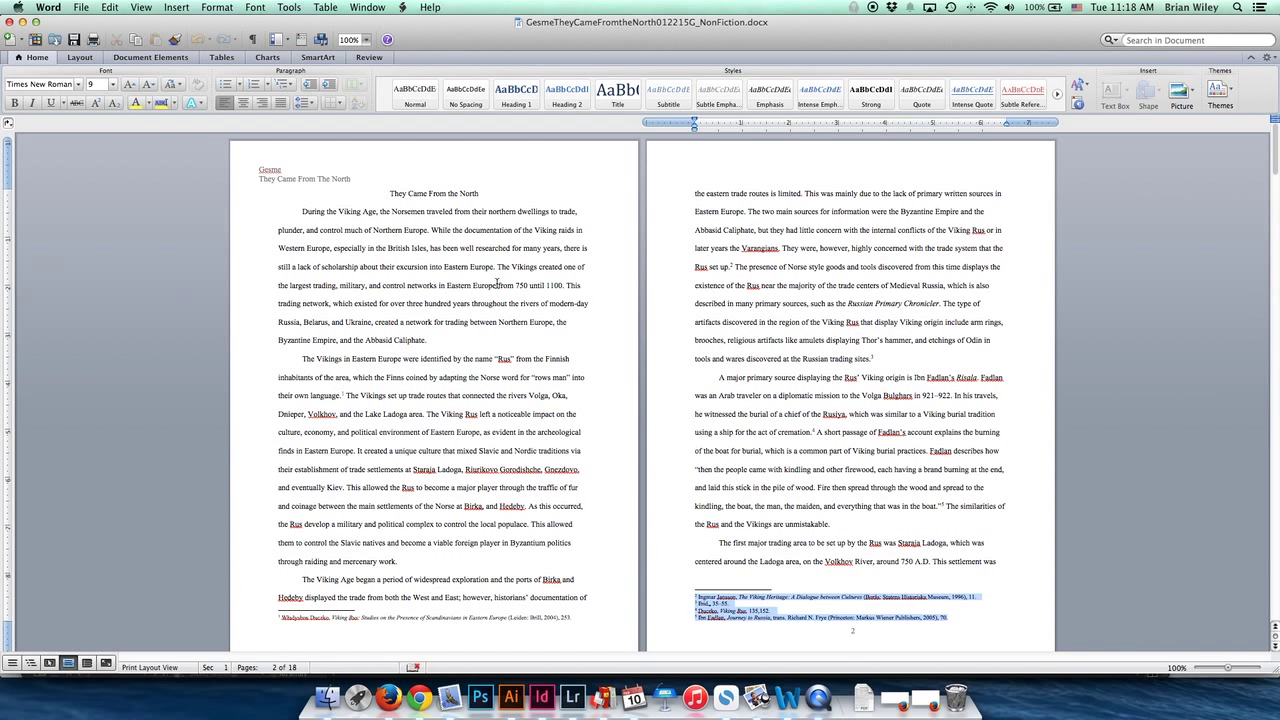
{"action": "key", "text": "super+Tab"}
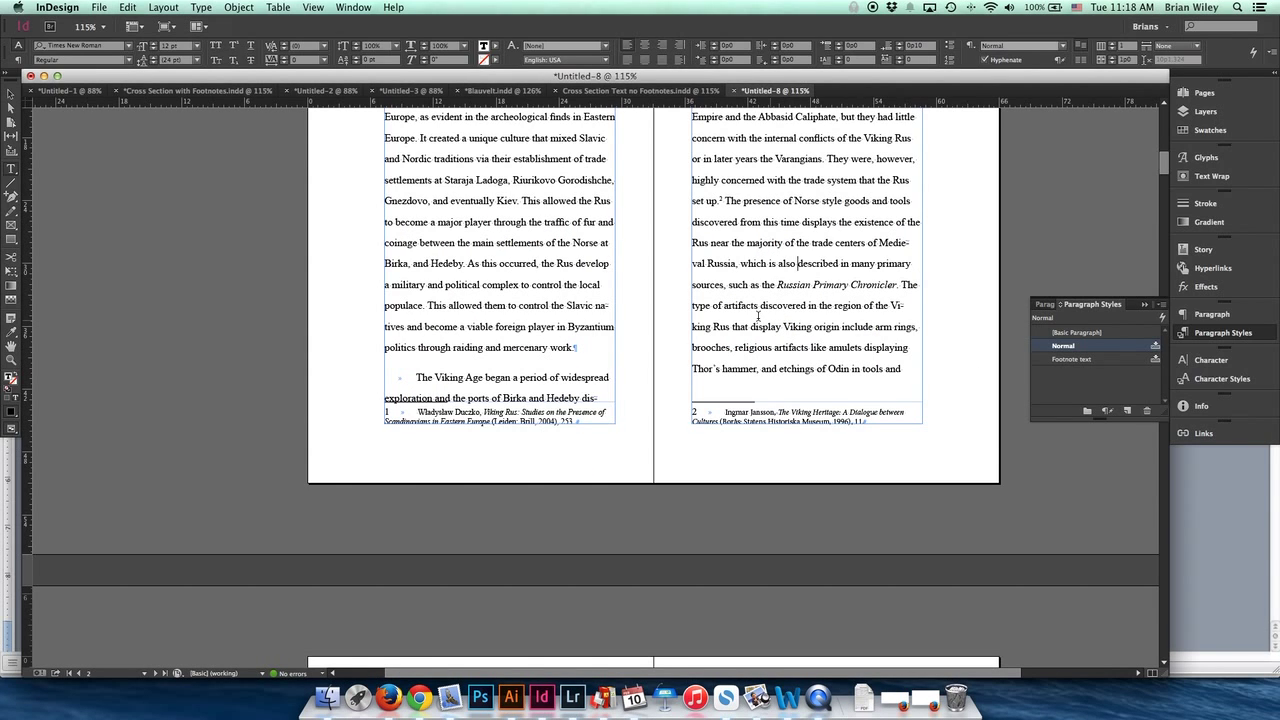
{"action": "key", "text": "super+Tab"}
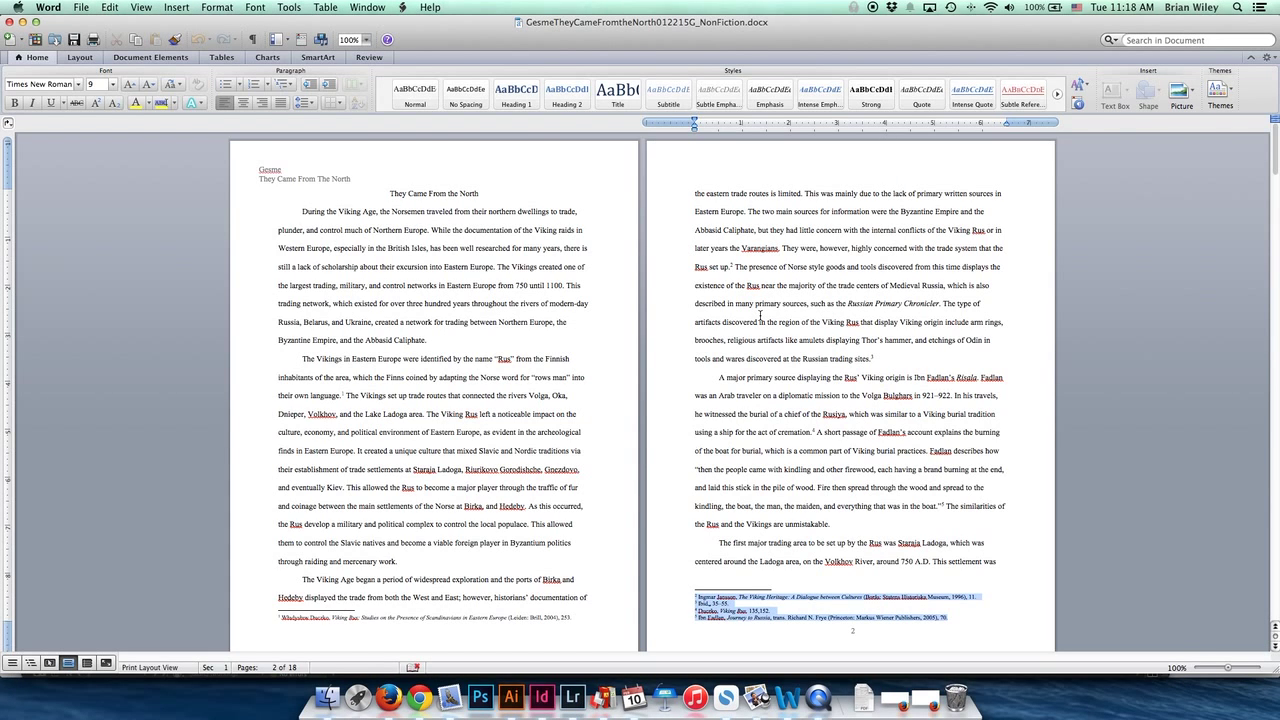
{"action": "key", "text": "super+Tab"}
{"action": "key", "text": "super+Tab"}
{"action": "key", "text": "super+Tab"}
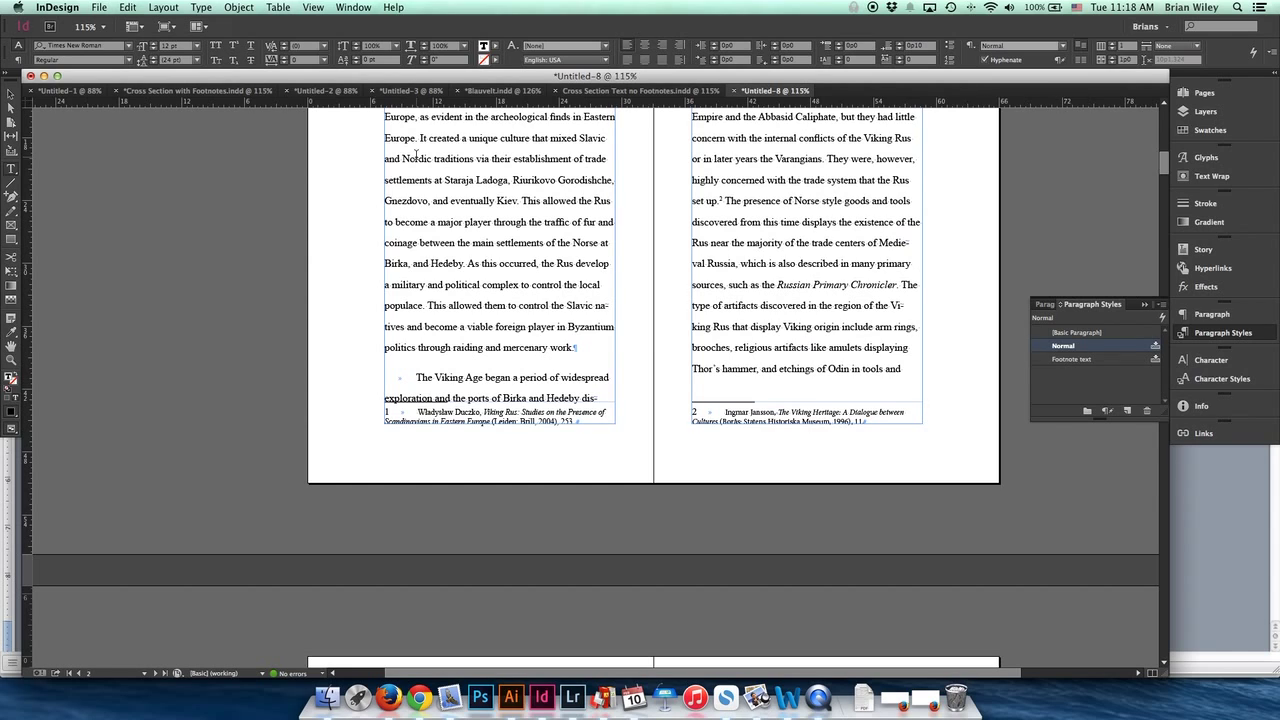
Step: Select the text frame containing the "Russian Primary Chronicler" passage and display the document's character styles
{"action": "left_click", "coordinate": [9, 95]}
{"action": "left_click", "coordinate": [810, 256]}
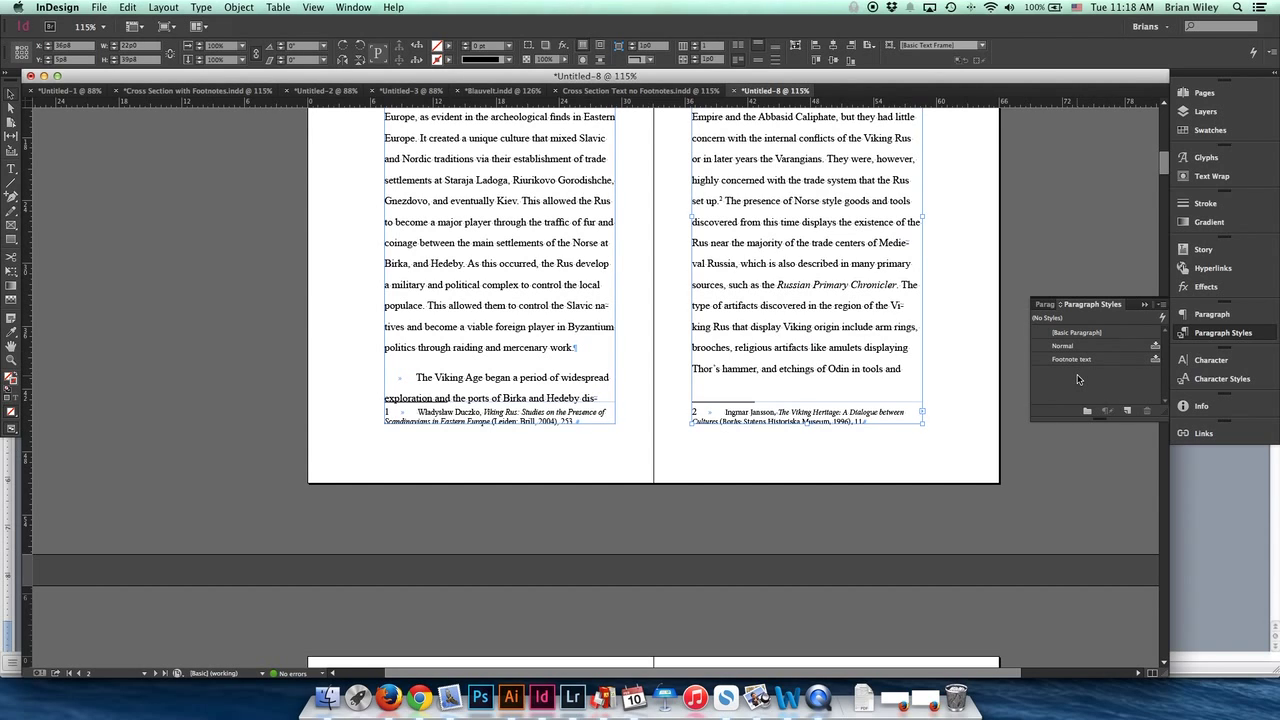
{"action": "left_click", "coordinate": [1243, 380]}
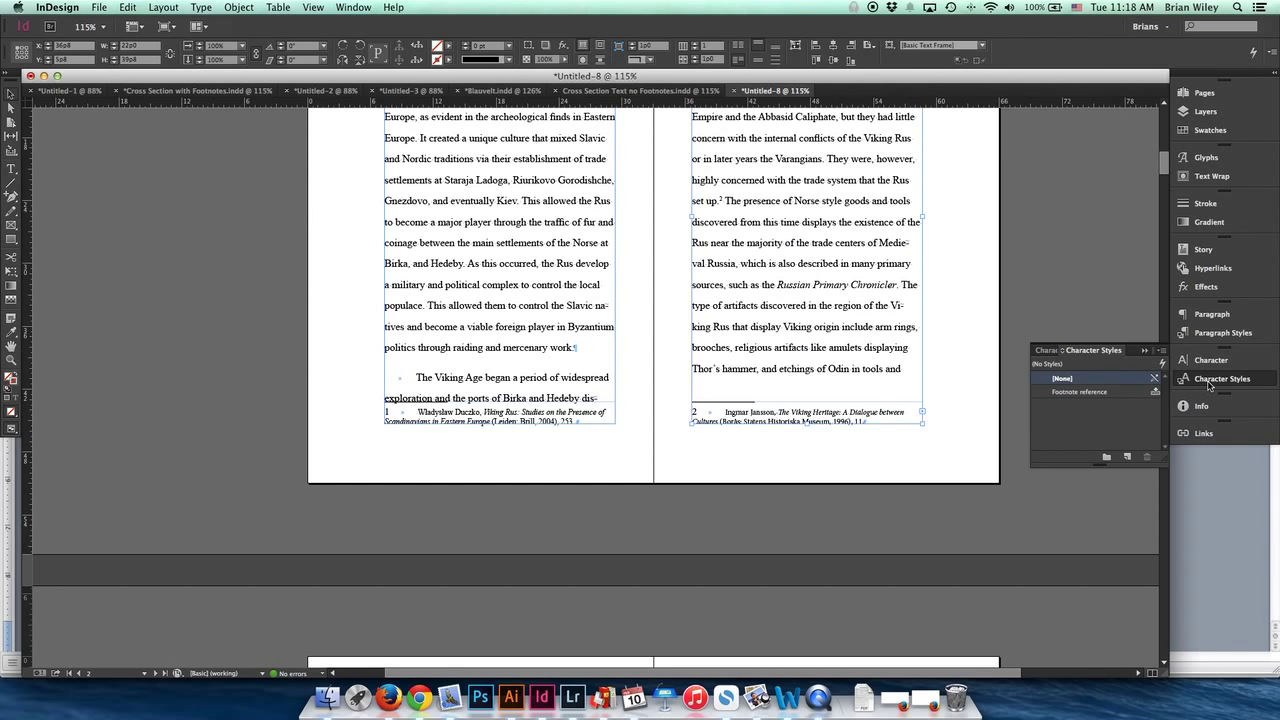
{"action": "left_click", "coordinate": [1130, 458]}
{"action": "left_click", "coordinate": [1089, 407]}
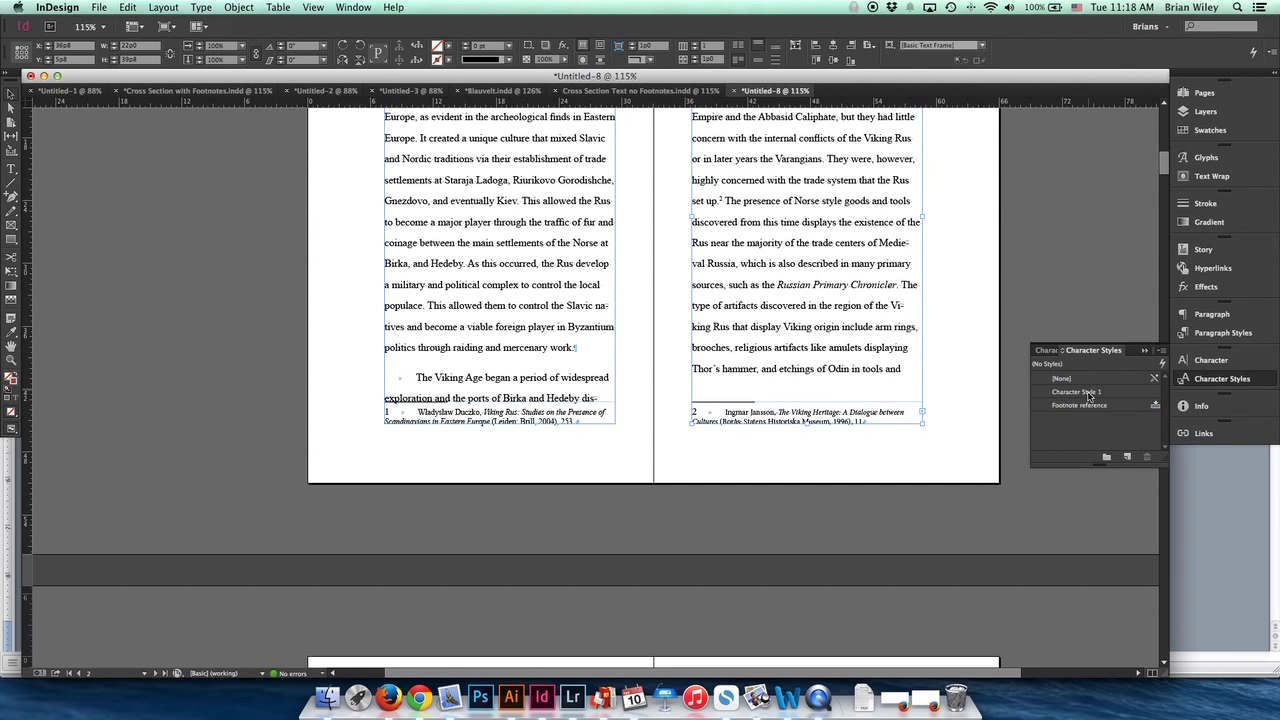
{"action": "double_click", "coordinate": [1089, 396]}
{"action": "left_click", "coordinate": [562, 409]}
{"action": "left_click", "coordinate": [1115, 393]}
{"action": "double_click", "coordinate": [1128, 397]}
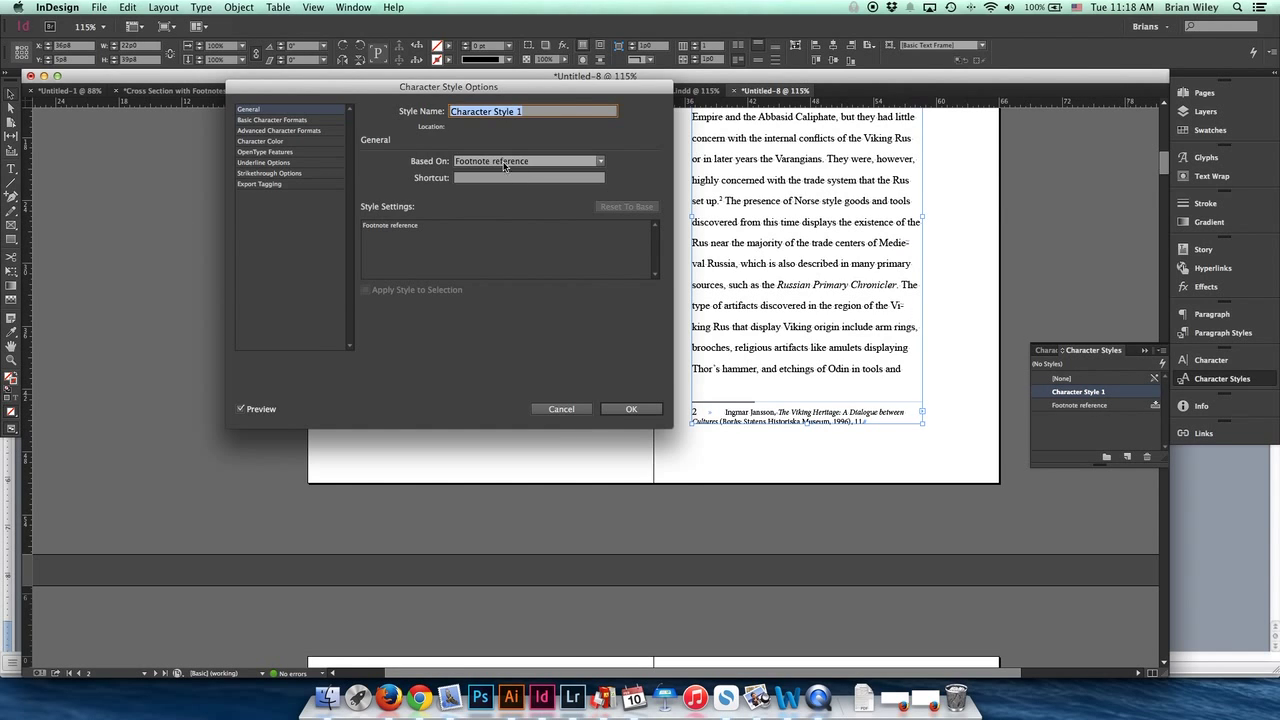
{"action": "left_click", "coordinate": [561, 409]}
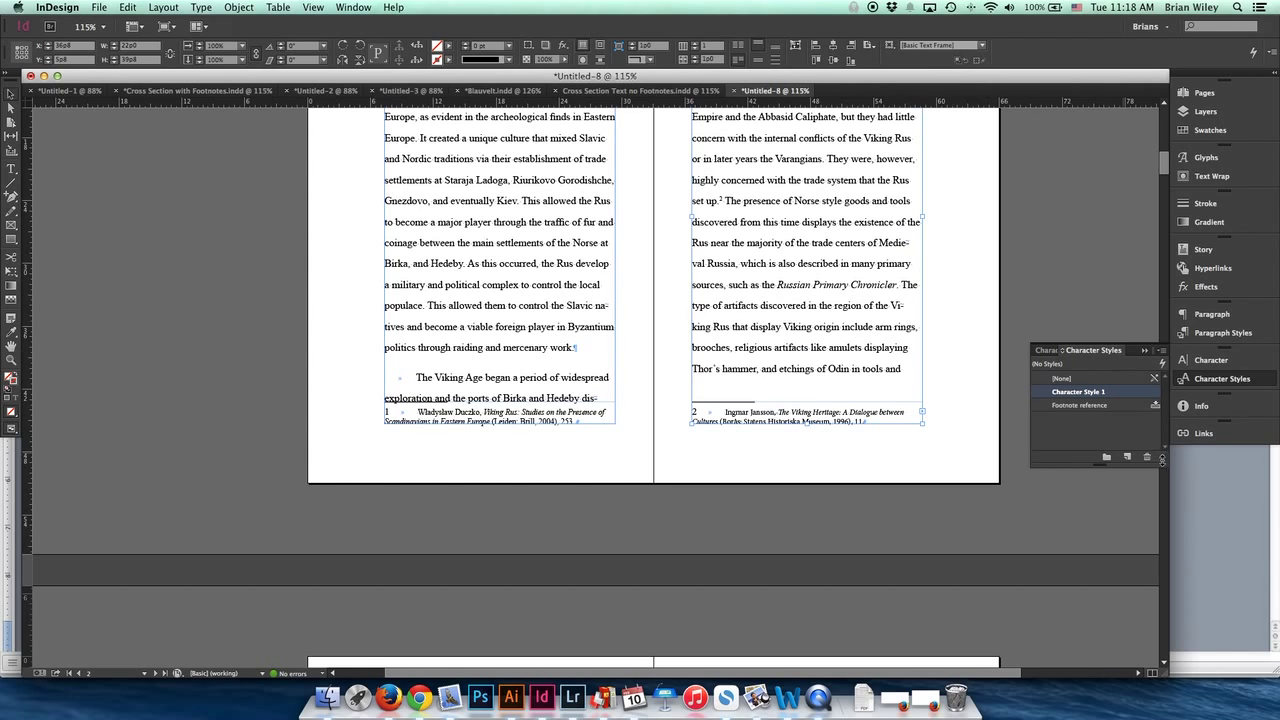
{"action": "left_click", "coordinate": [1147, 456]}
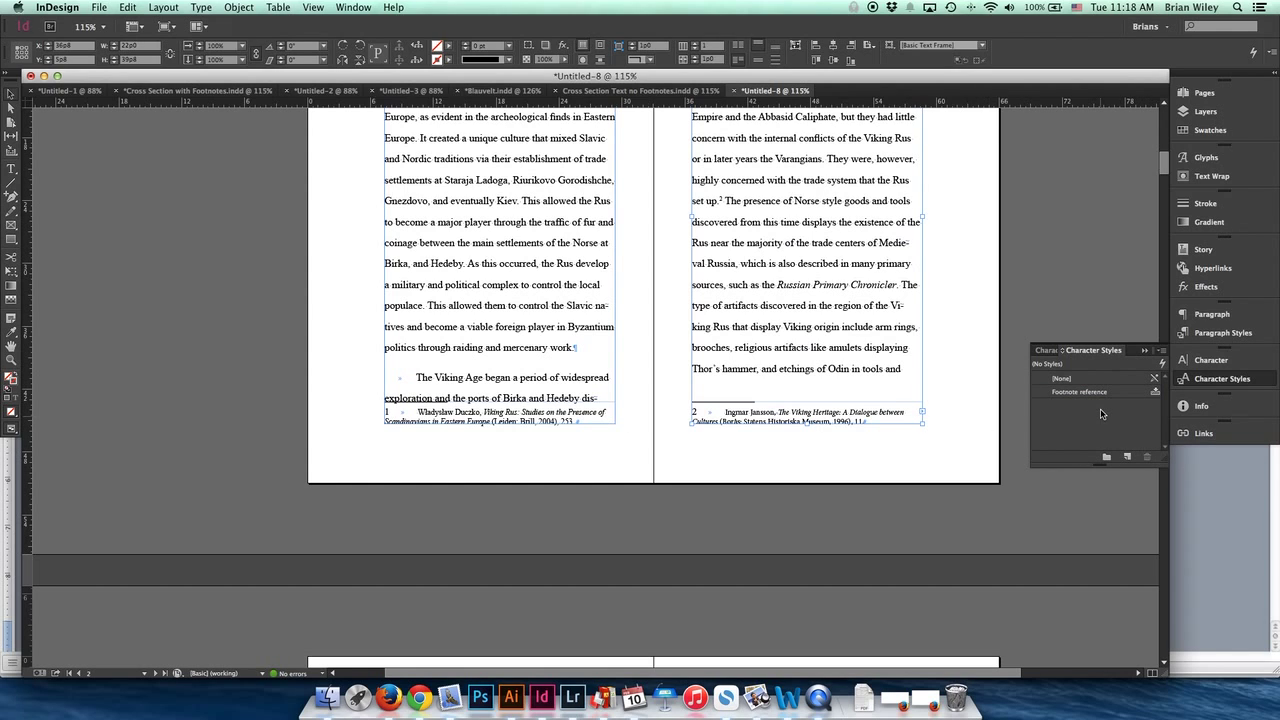
{"action": "left_click", "coordinate": [1127, 458]}
{"action": "double_click", "coordinate": [1078, 405]}
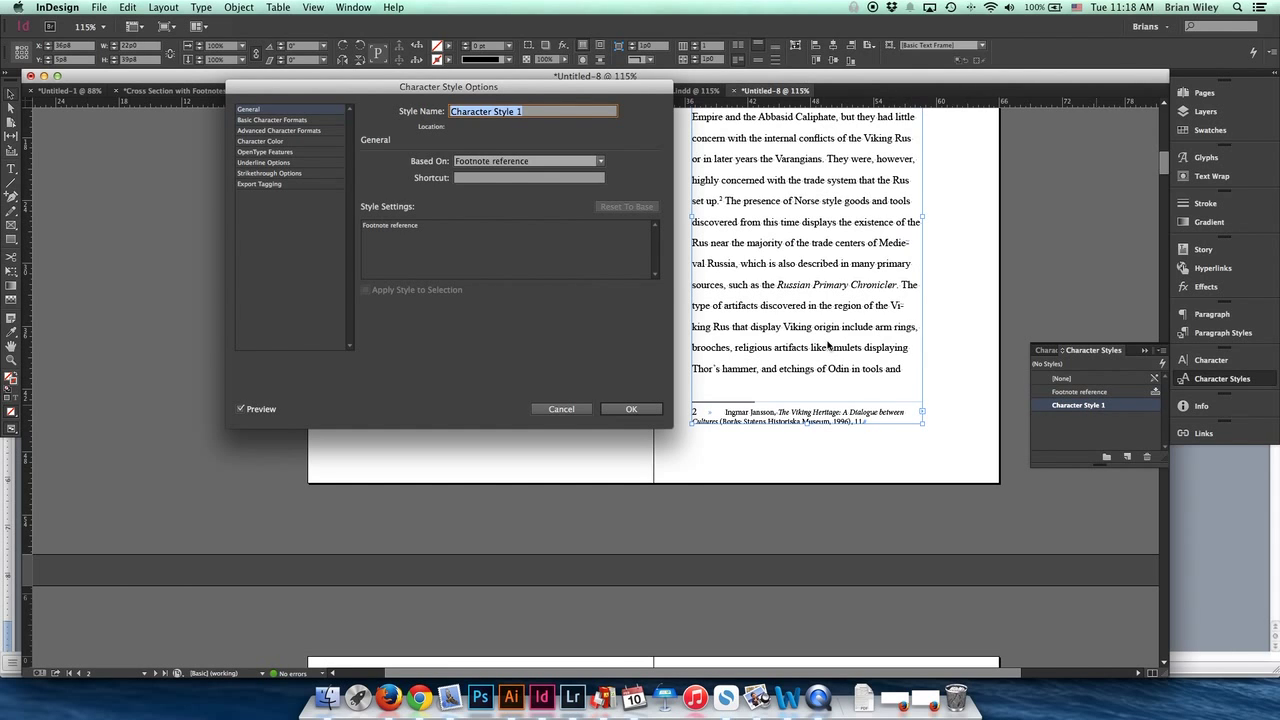
{"action": "left_click", "coordinate": [562, 409]}
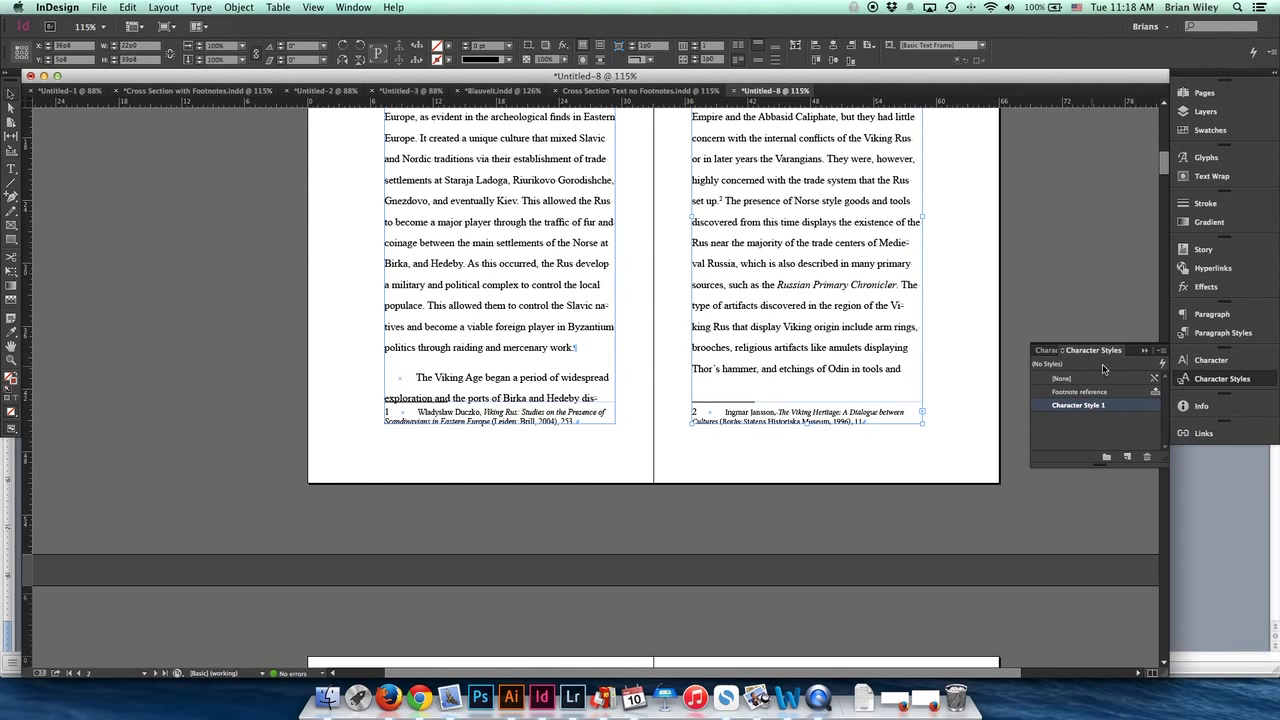
{"action": "left_click", "coordinate": [1149, 457]}
Step: Create a new character style and change its Based On setting to [None]
{"action": "left_click", "coordinate": [1059, 380]}
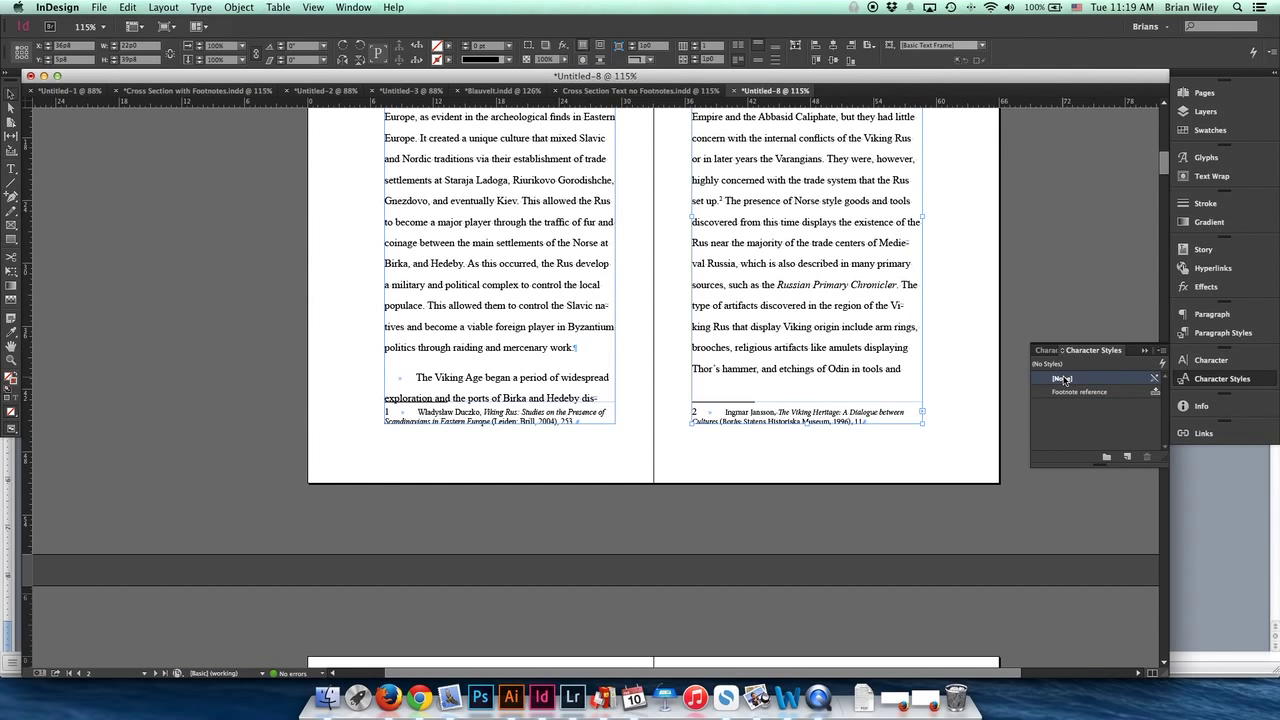
{"action": "left_click", "coordinate": [1127, 457]}
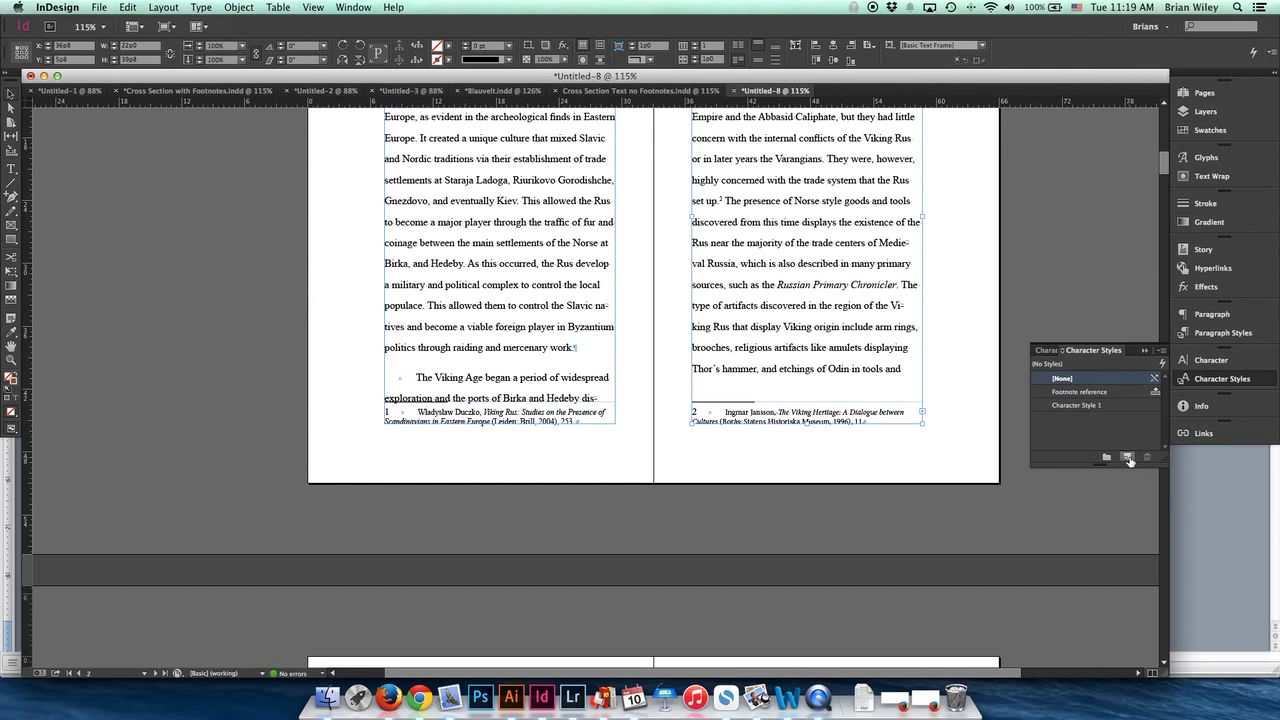
{"action": "double_click", "coordinate": [1076, 406]}
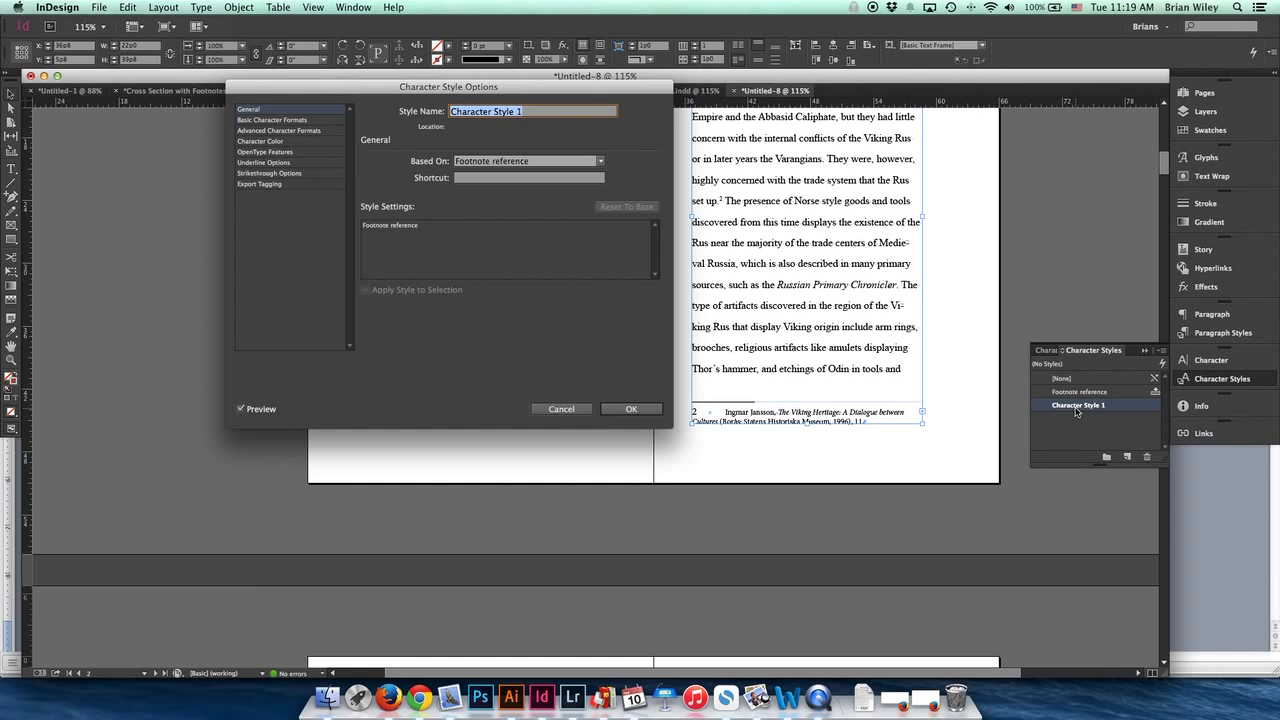
{"action": "left_click", "coordinate": [602, 161]}
{"action": "left_click", "coordinate": [545, 173]}
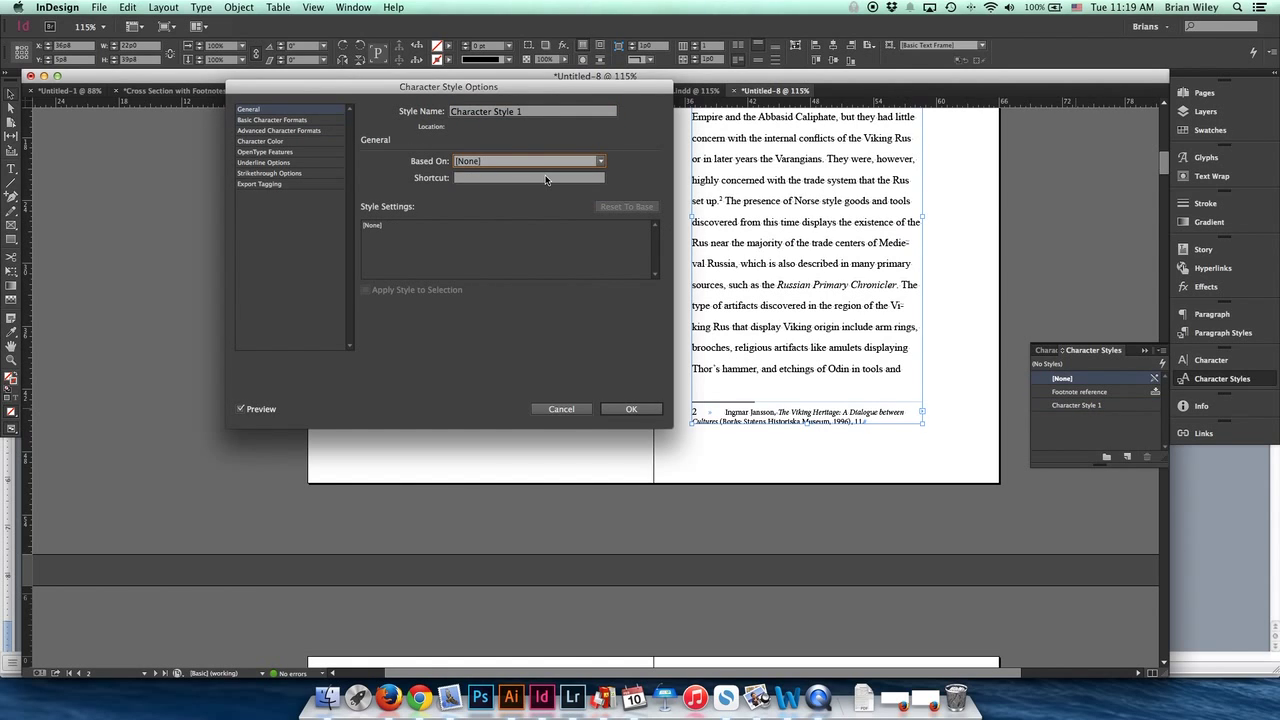
Step: Set the new character style's font style to Italic and its position to Normal
{"action": "left_click", "coordinate": [287, 120]}
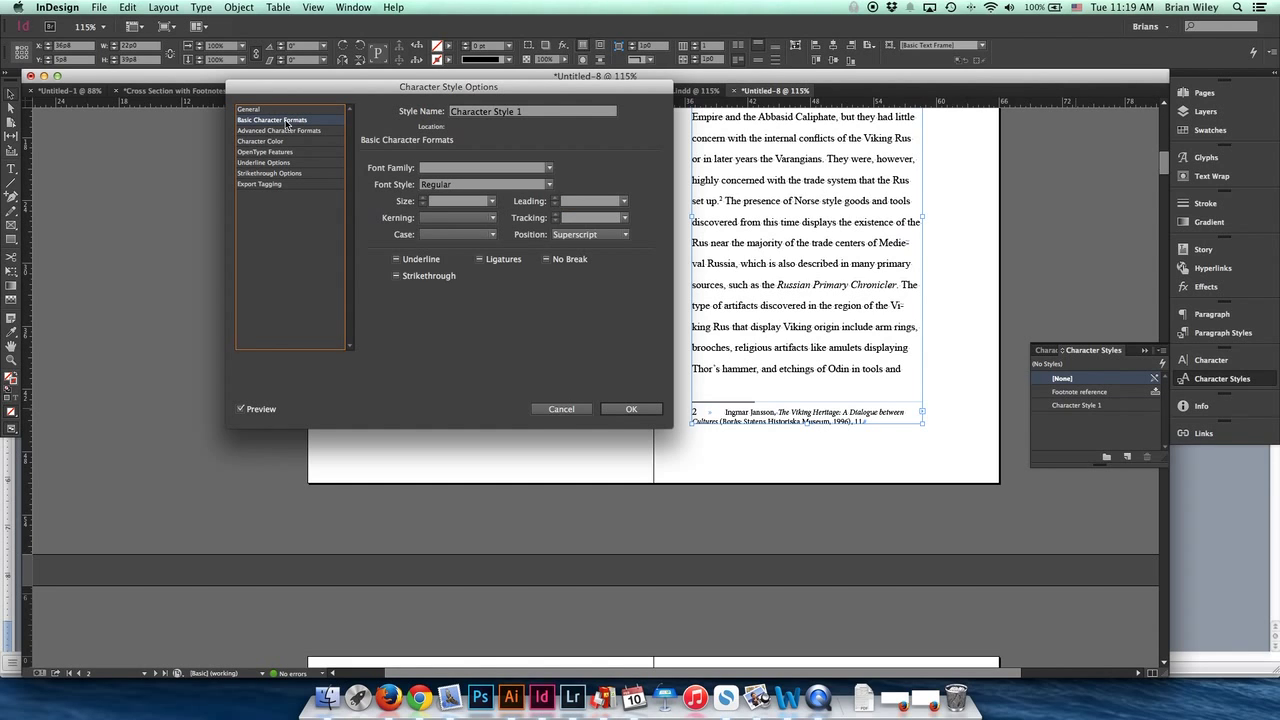
{"action": "left_click", "coordinate": [259, 110]}
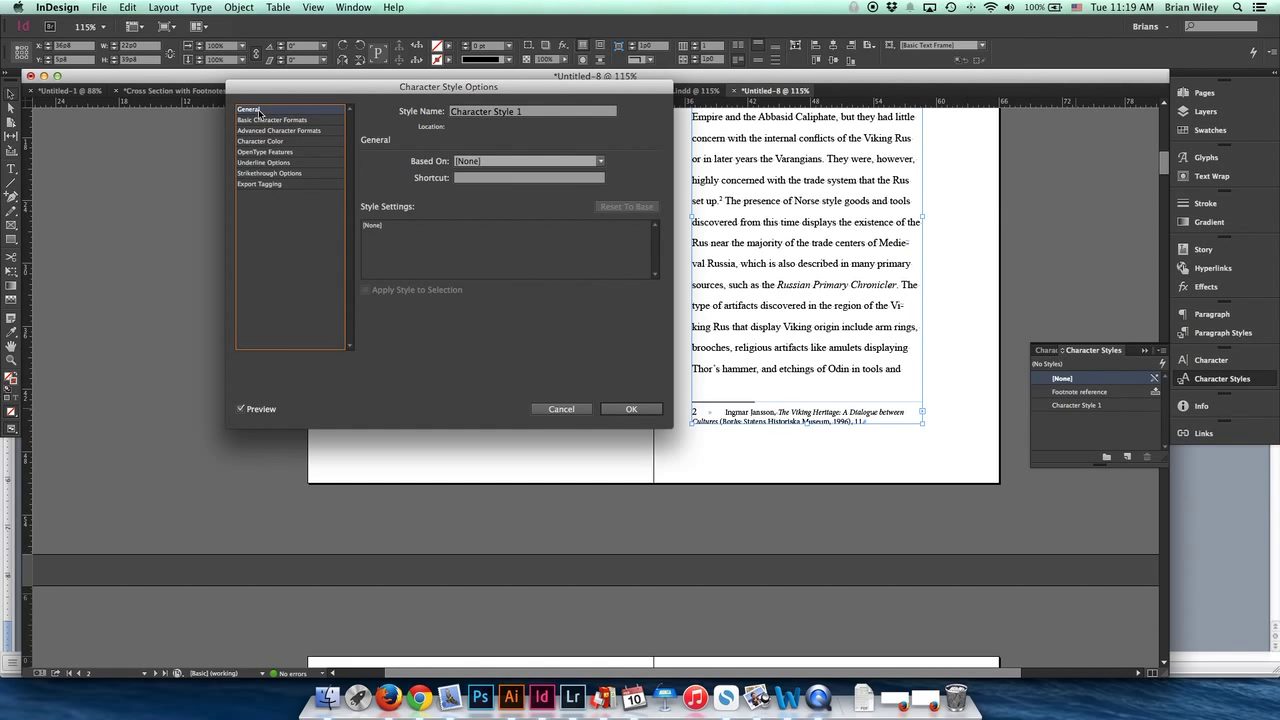
{"action": "left_click", "coordinate": [259, 120]}
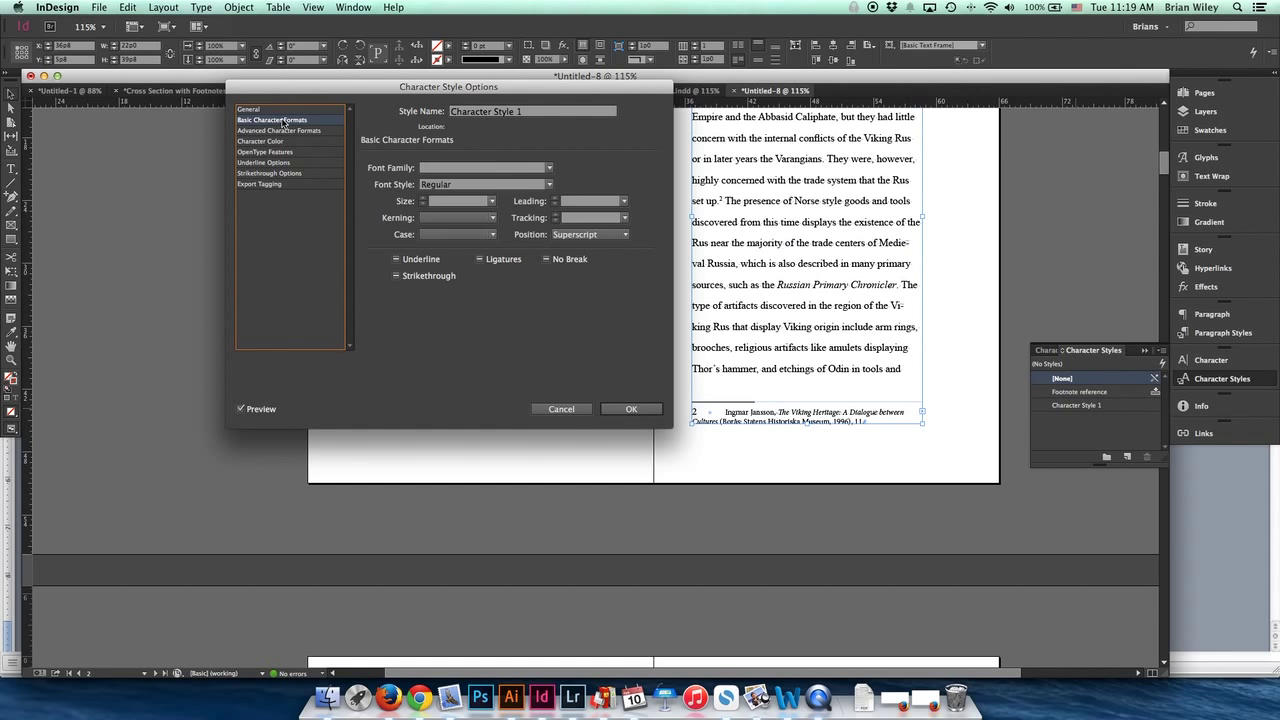
{"action": "left_click", "coordinate": [547, 184]}
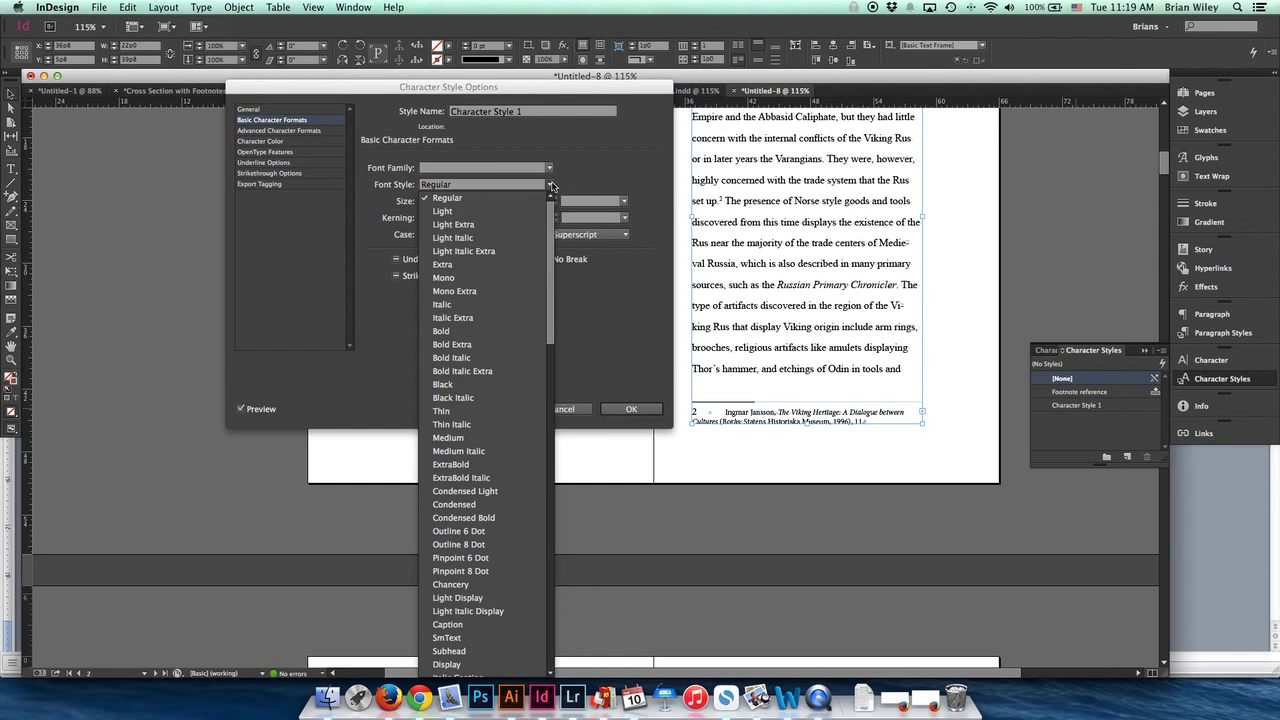
{"action": "left_click", "coordinate": [488, 304]}
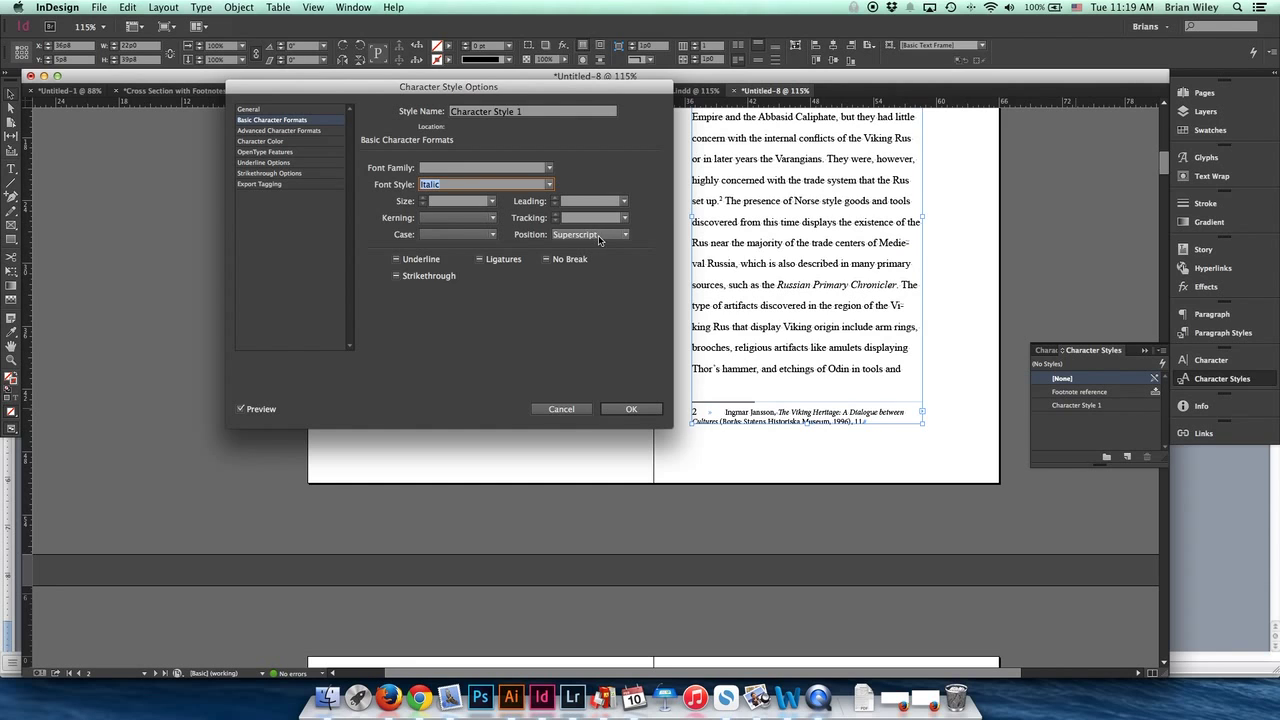
{"action": "left_click", "coordinate": [598, 236]}
{"action": "left_click", "coordinate": [586, 247]}
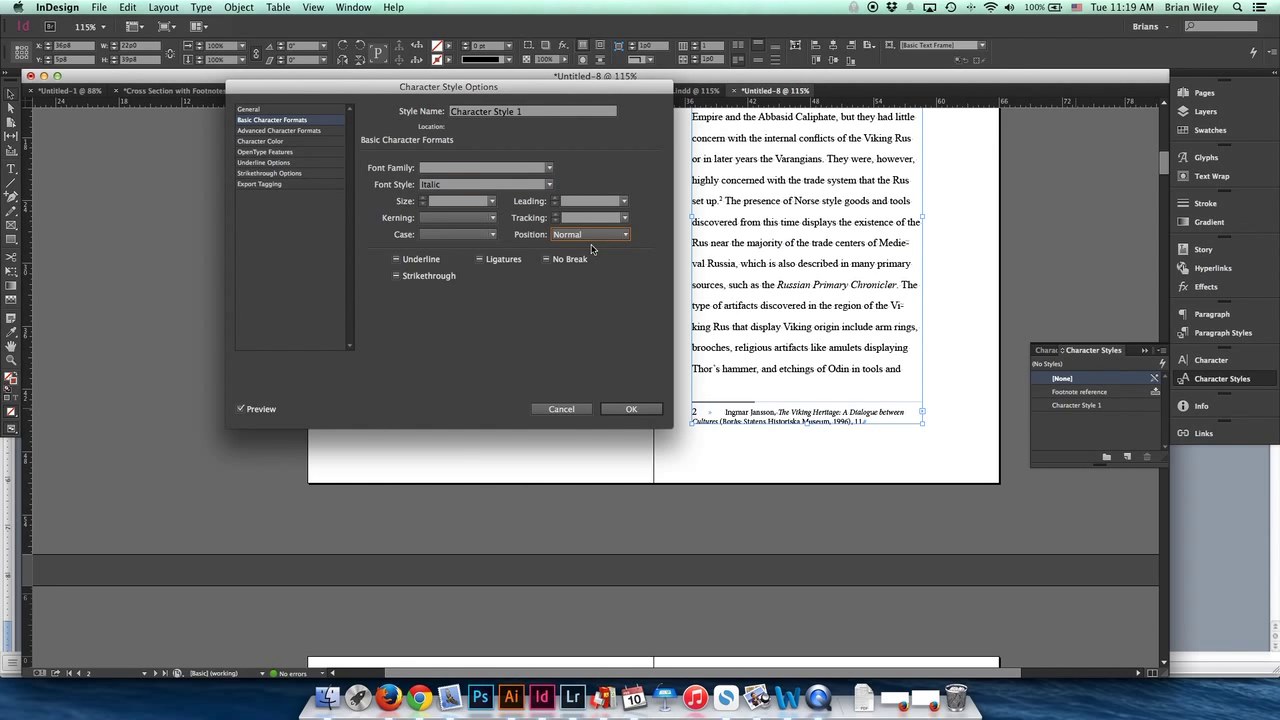
Step: Review the style's remaining option categories through Export Tagging, name the style Italics, and save it
{"action": "left_click", "coordinate": [254, 131]}
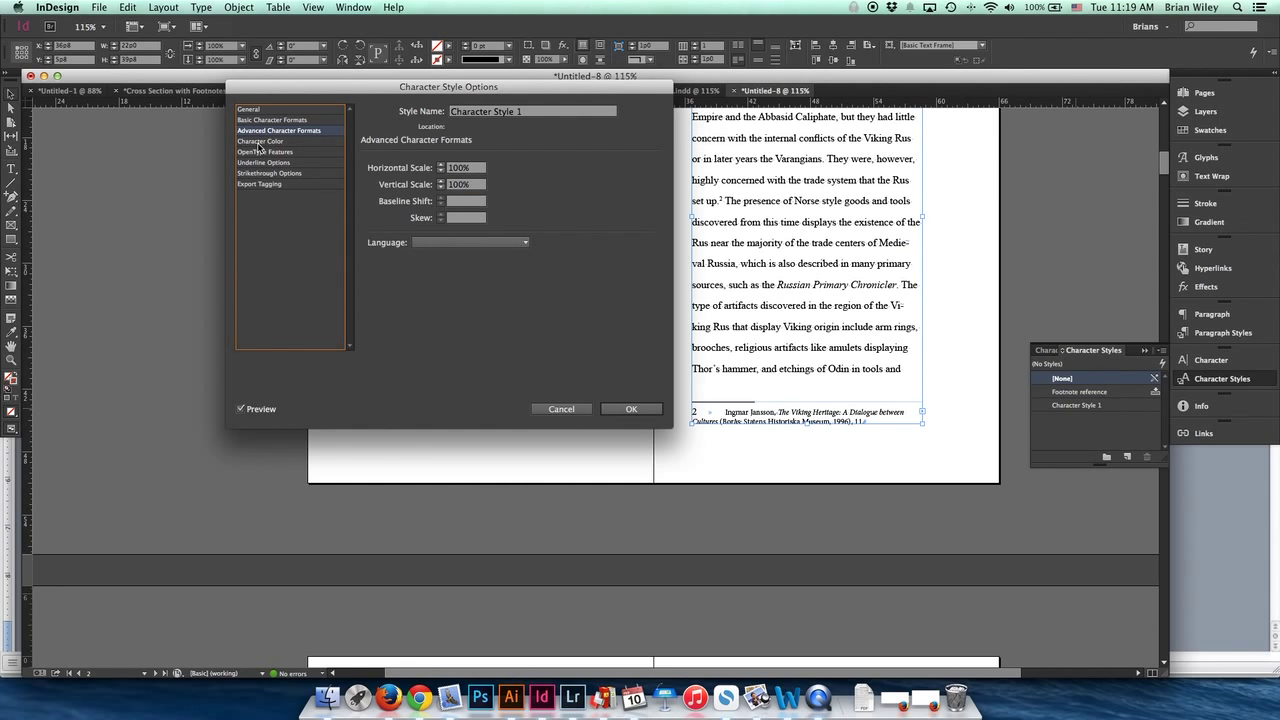
{"action": "left_click", "coordinate": [258, 142]}
{"action": "left_click", "coordinate": [251, 152]}
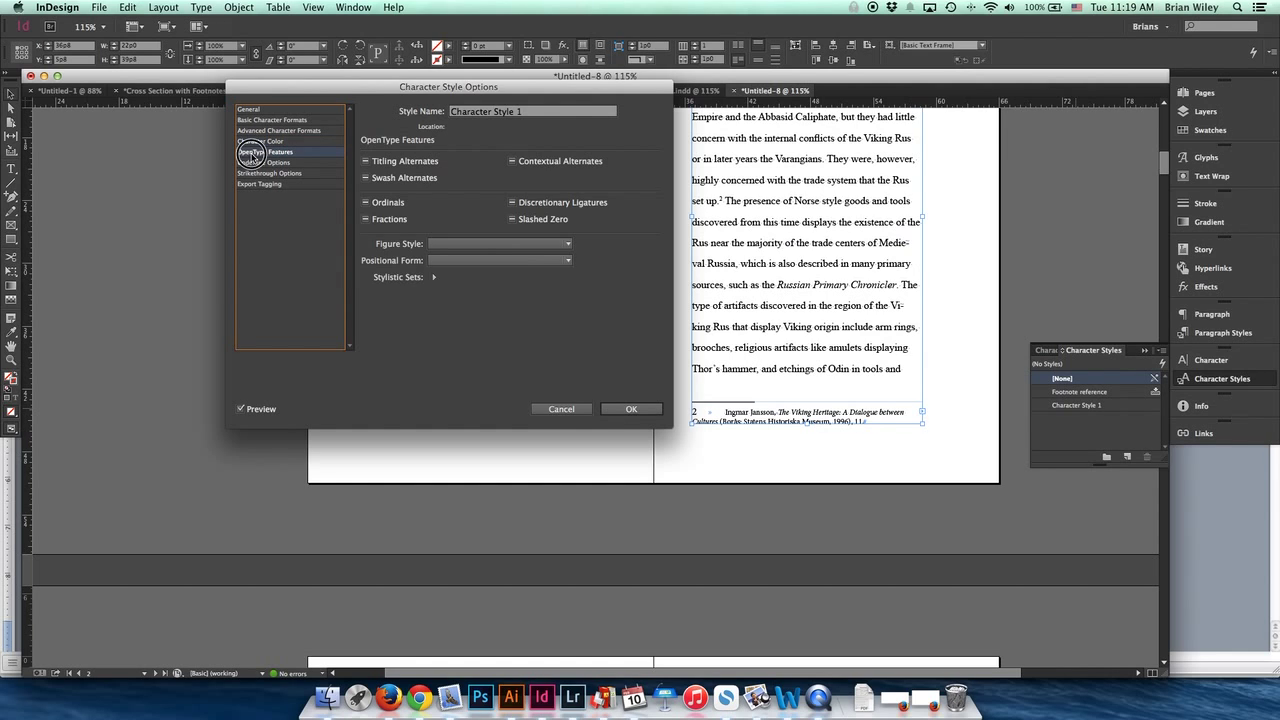
{"action": "left_click", "coordinate": [264, 163]}
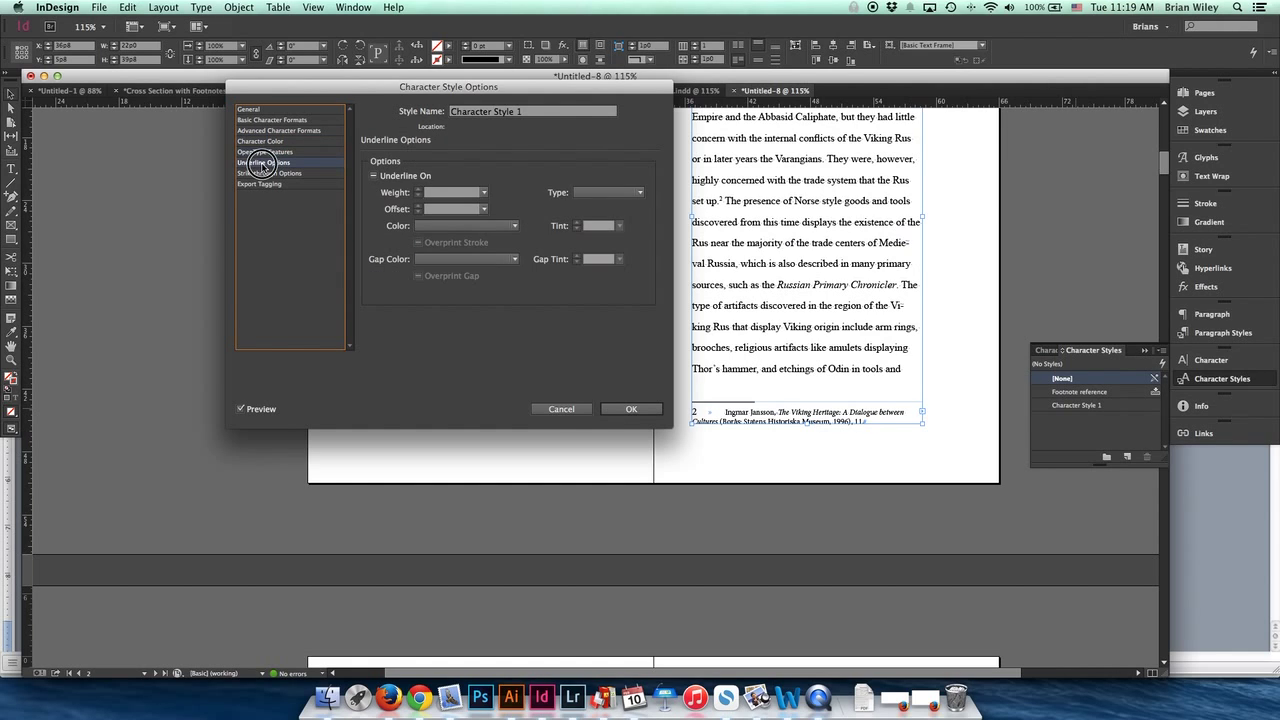
{"action": "left_click", "coordinate": [267, 173]}
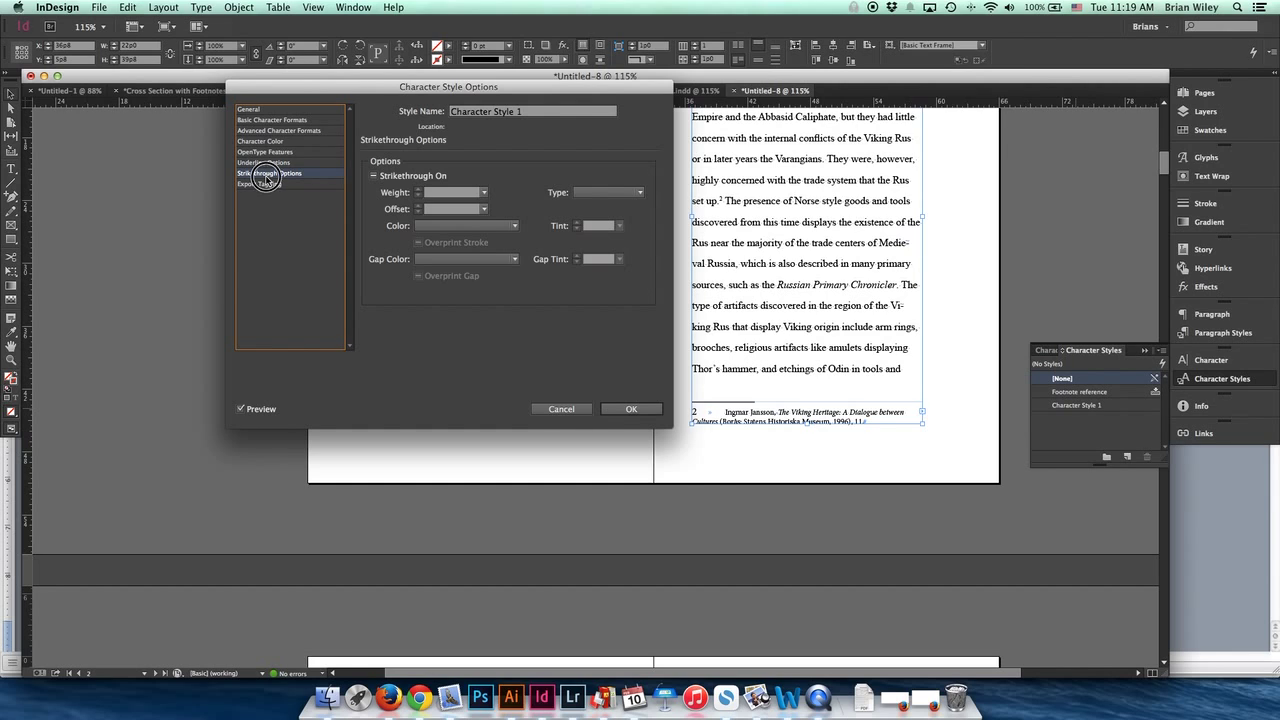
{"action": "left_click", "coordinate": [264, 184]}
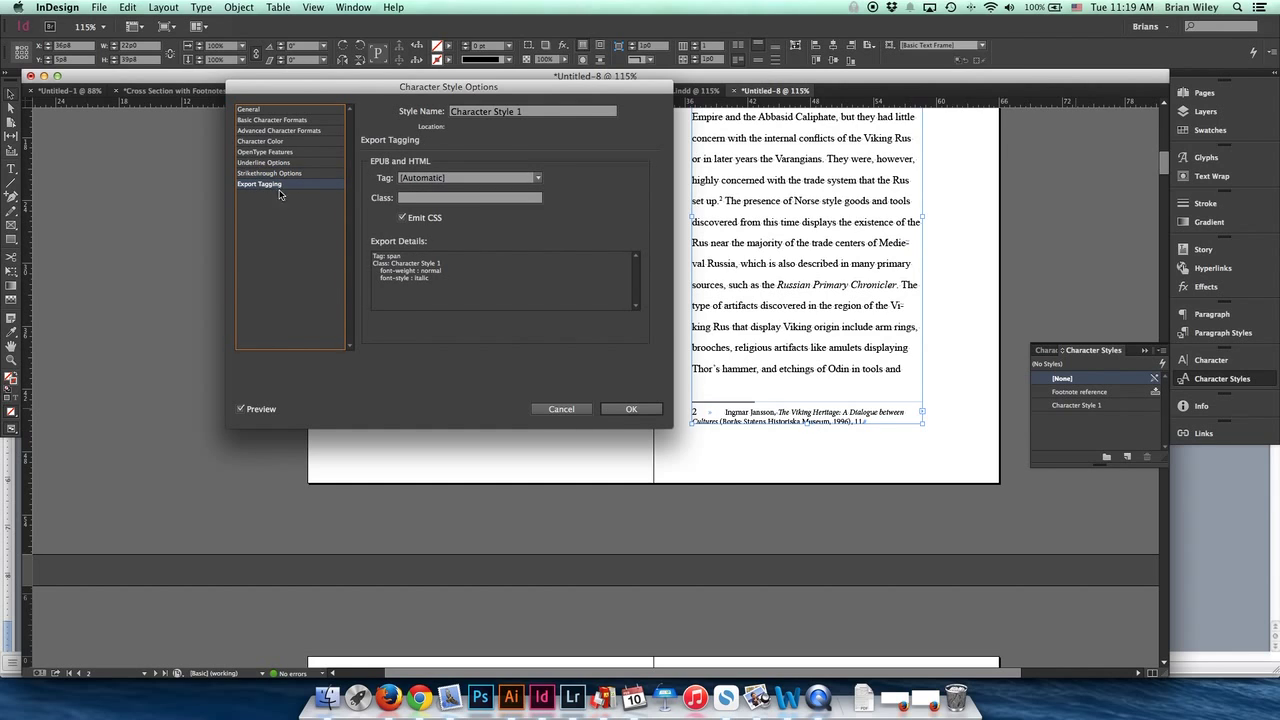
{"action": "triple_click", "coordinate": [562, 116]}
{"action": "type", "text": "I"}
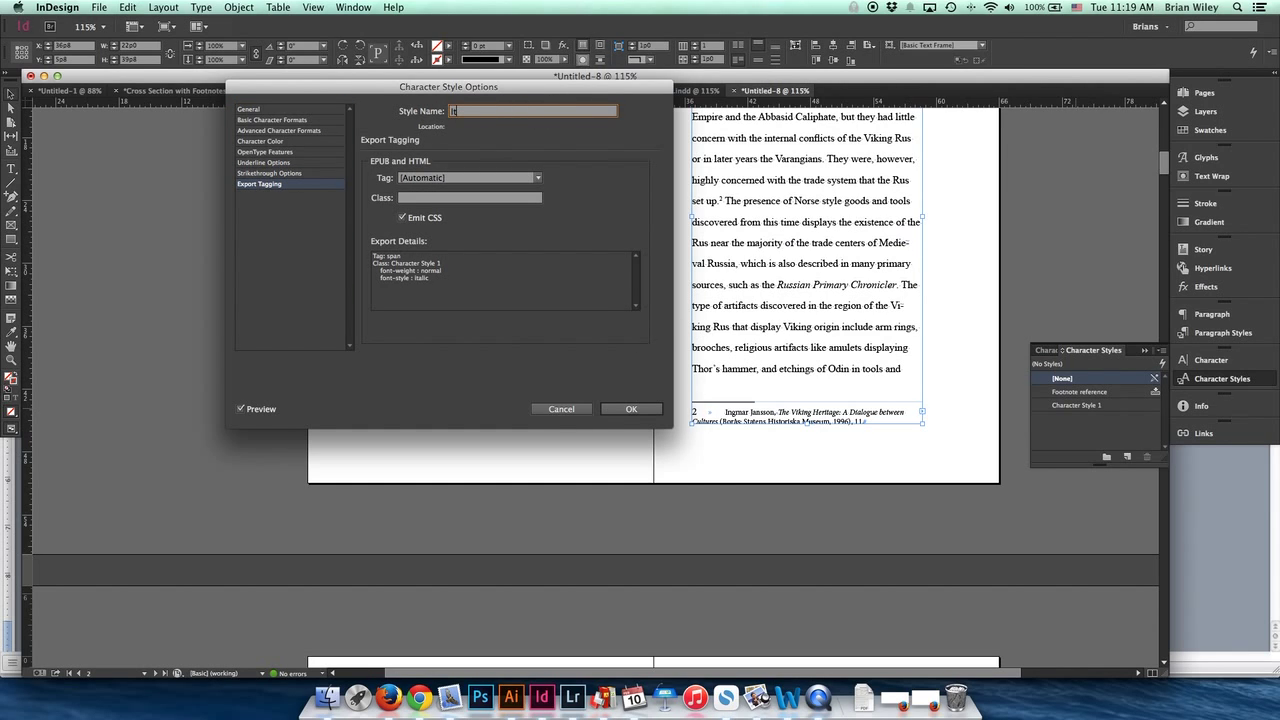
{"action": "type", "text": "talics"}
{"action": "left_click", "coordinate": [637, 409]}
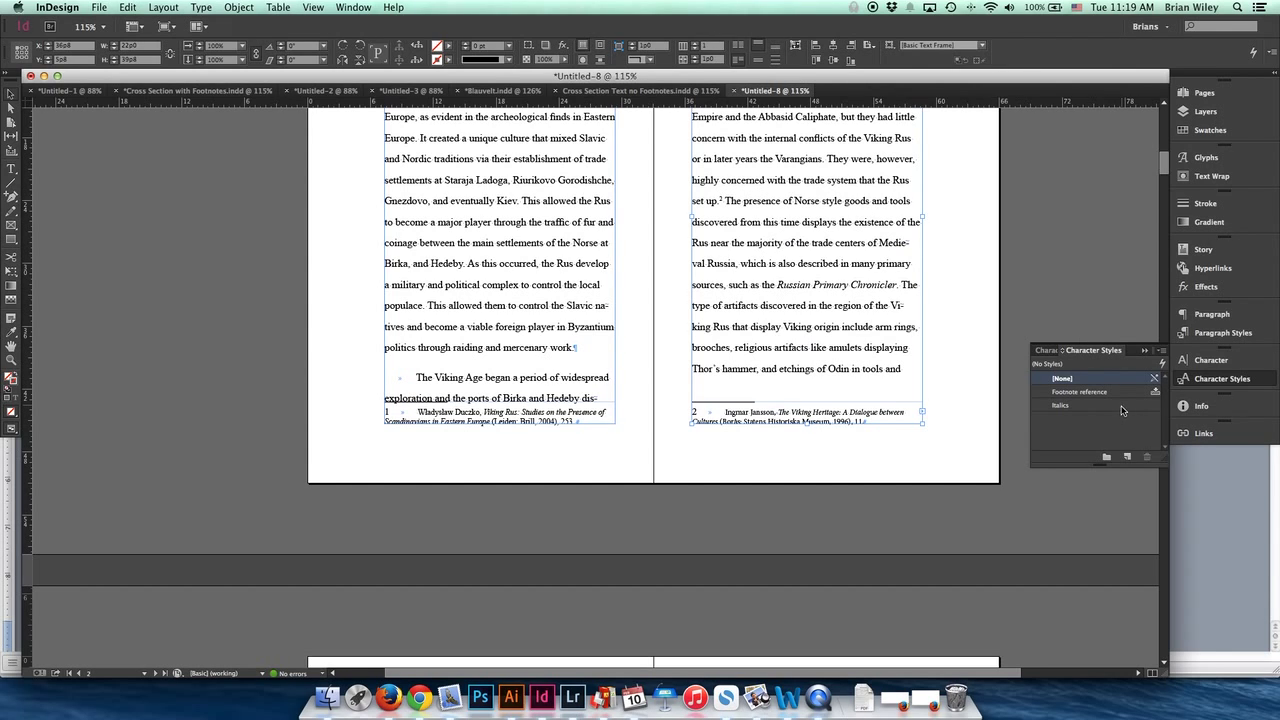
Step: Open Find/Change and set the find format to the Italic font style
{"action": "key", "text": "super+f"}
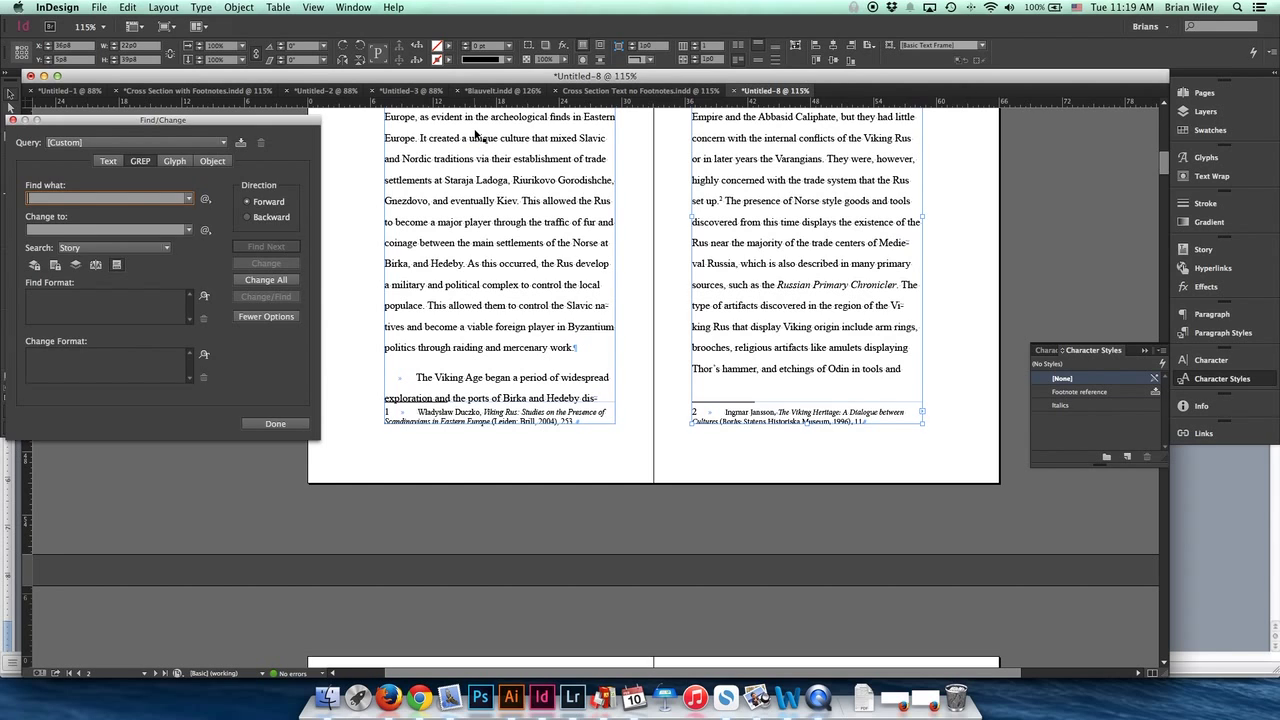
{"action": "left_click_drag", "start_coordinate": [133, 121], "coordinate": [333, 93]}
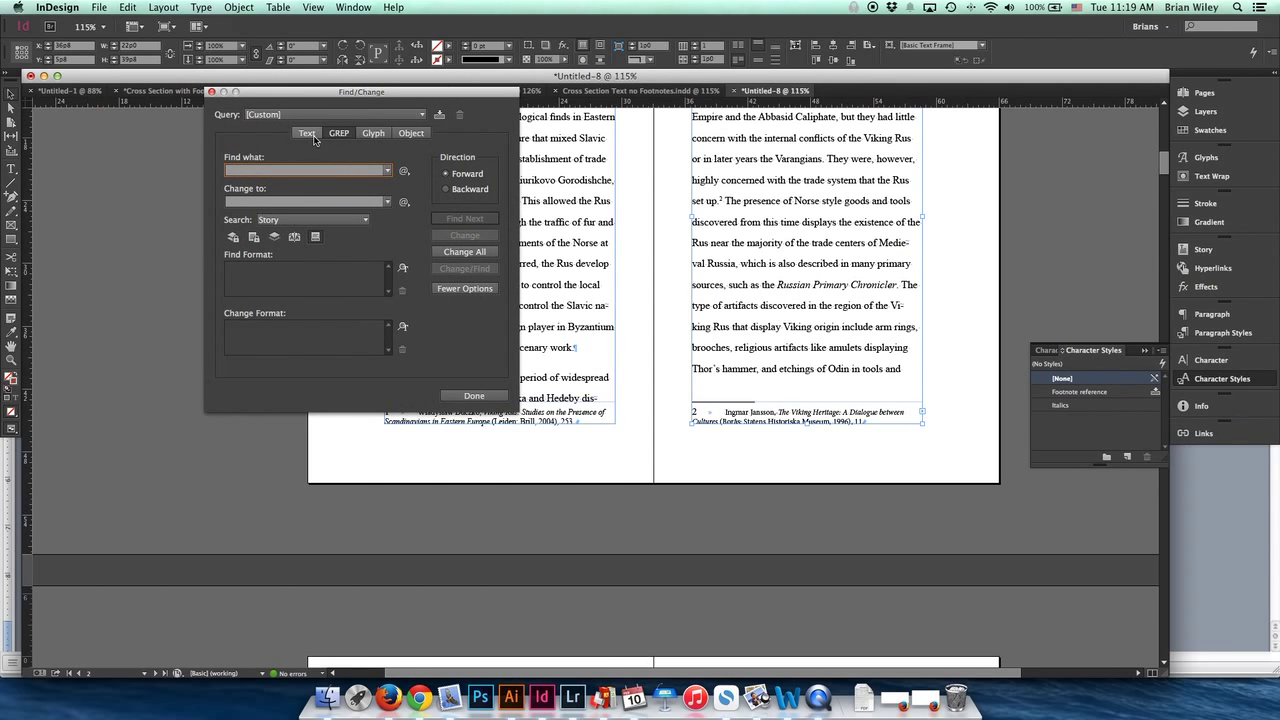
{"action": "left_click", "coordinate": [403, 271]}
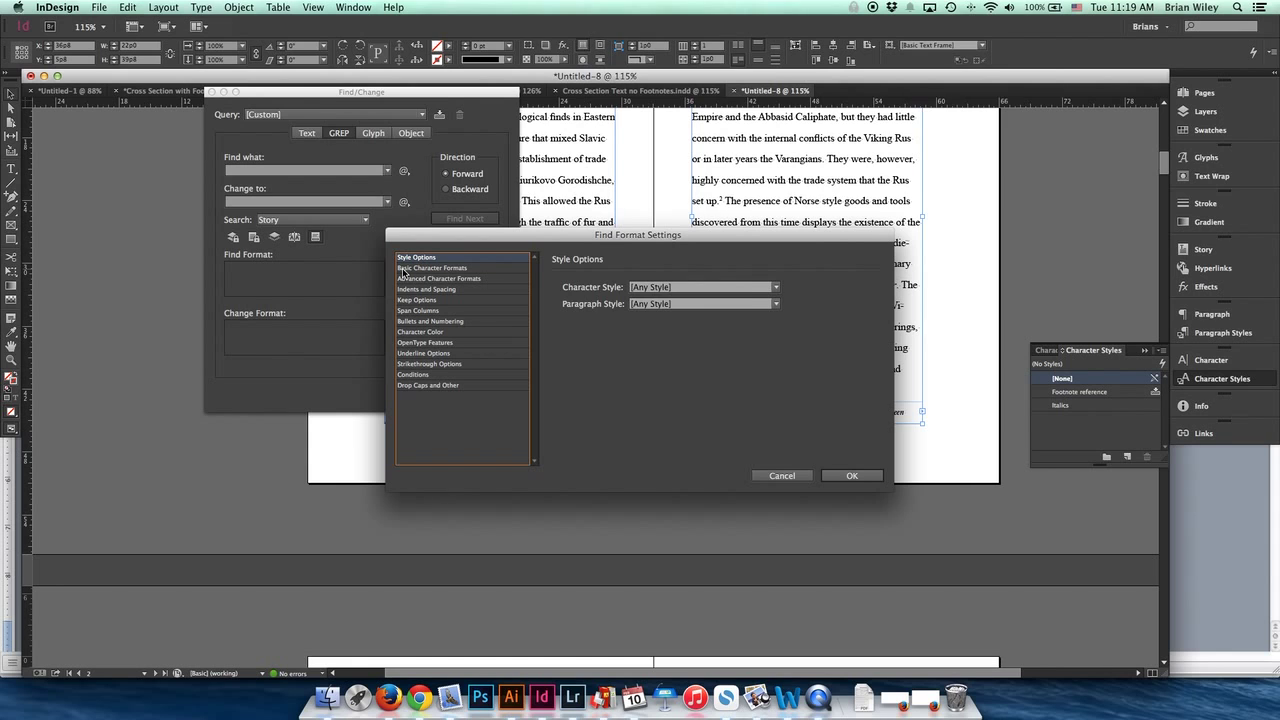
{"action": "left_click", "coordinate": [405, 268]}
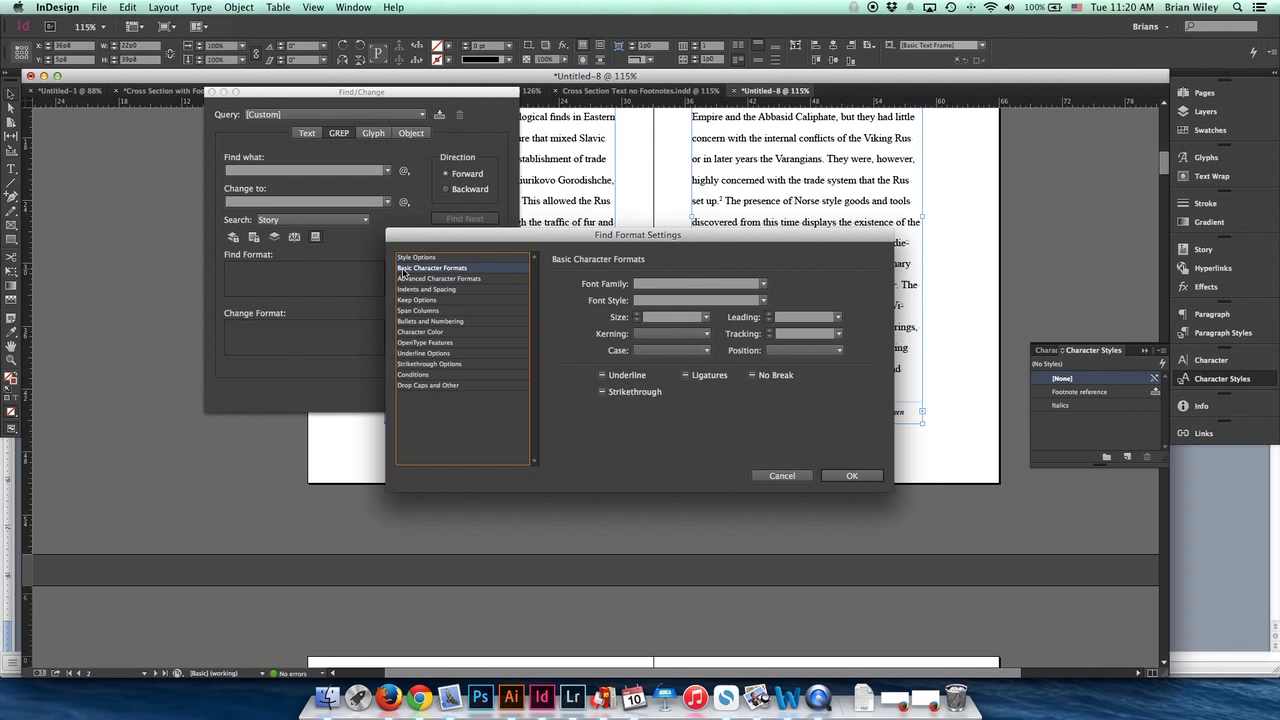
{"action": "left_click", "coordinate": [763, 300]}
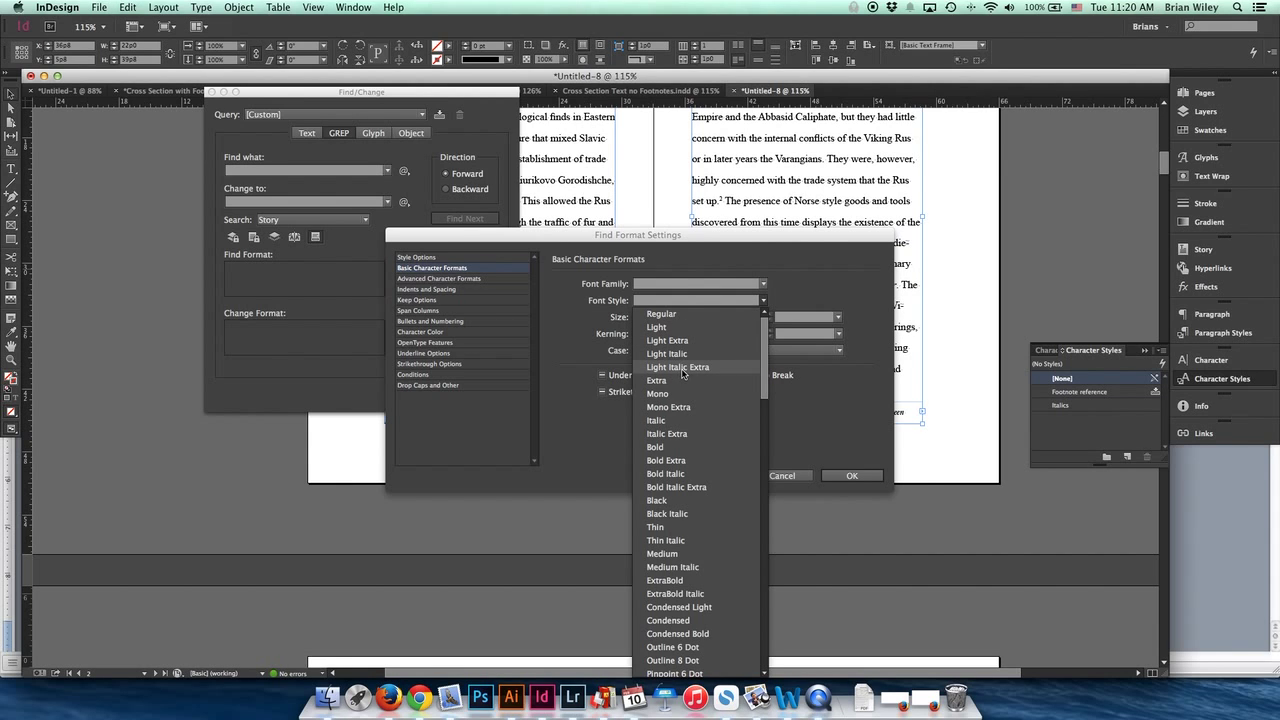
{"action": "left_click", "coordinate": [680, 420]}
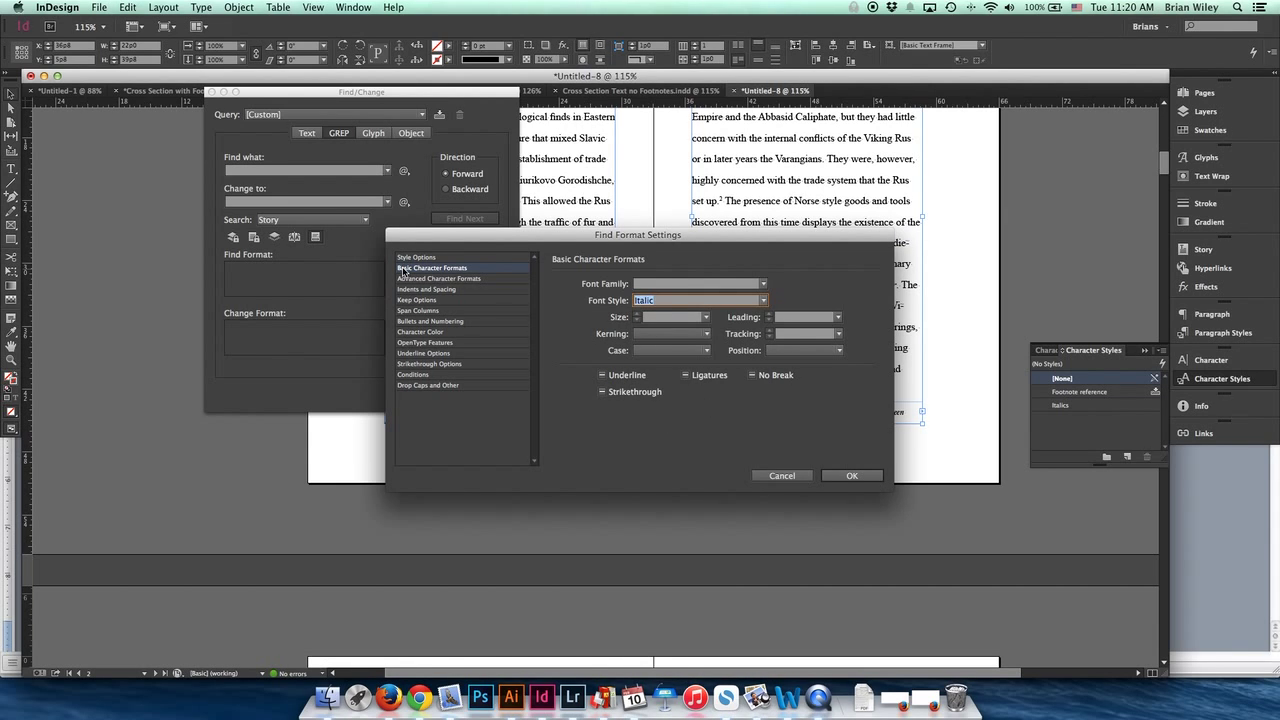
{"action": "left_click", "coordinate": [851, 476]}
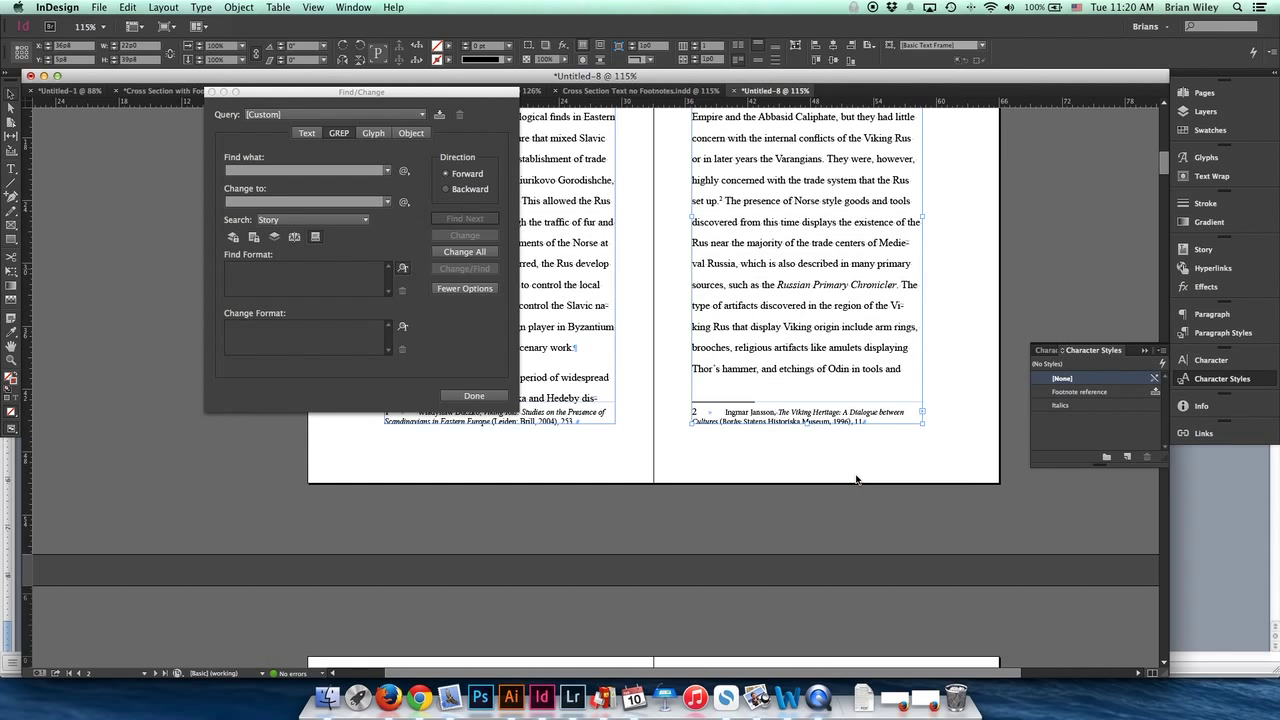
Step: Set the change format to the Italics character style
{"action": "left_click", "coordinate": [404, 328]}
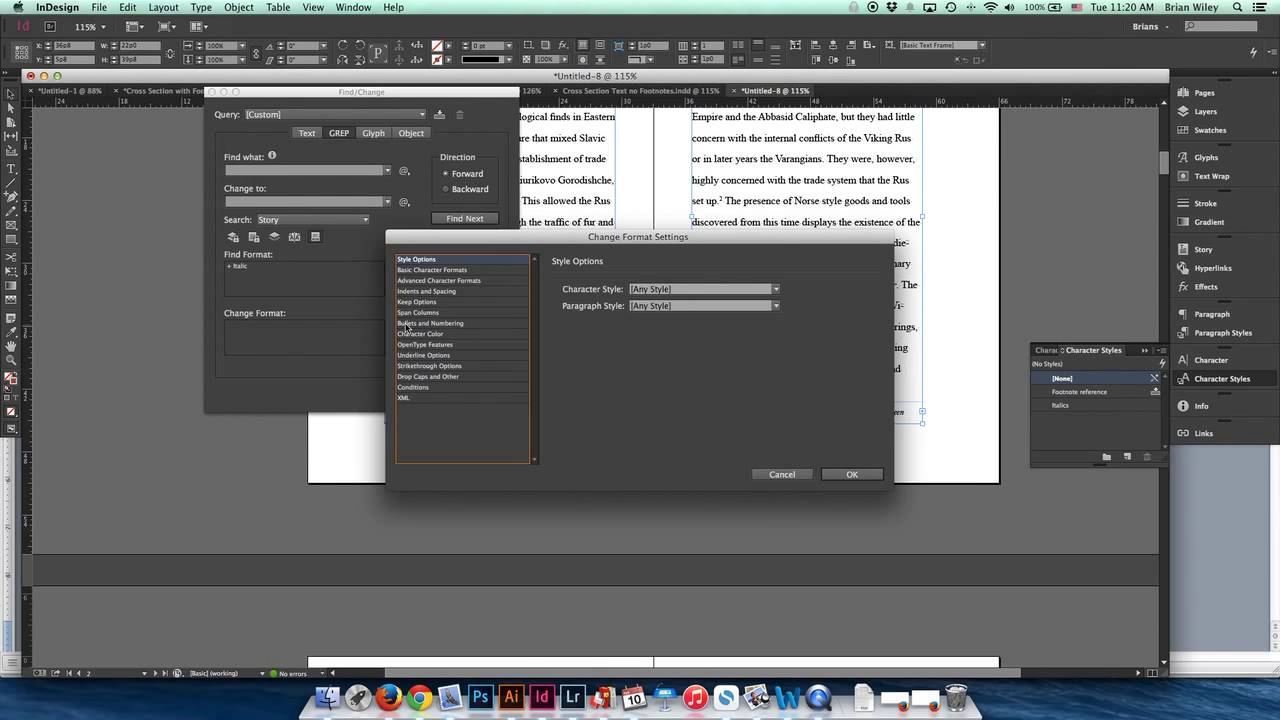
{"action": "left_click", "coordinate": [662, 290]}
{"action": "left_click", "coordinate": [668, 342]}
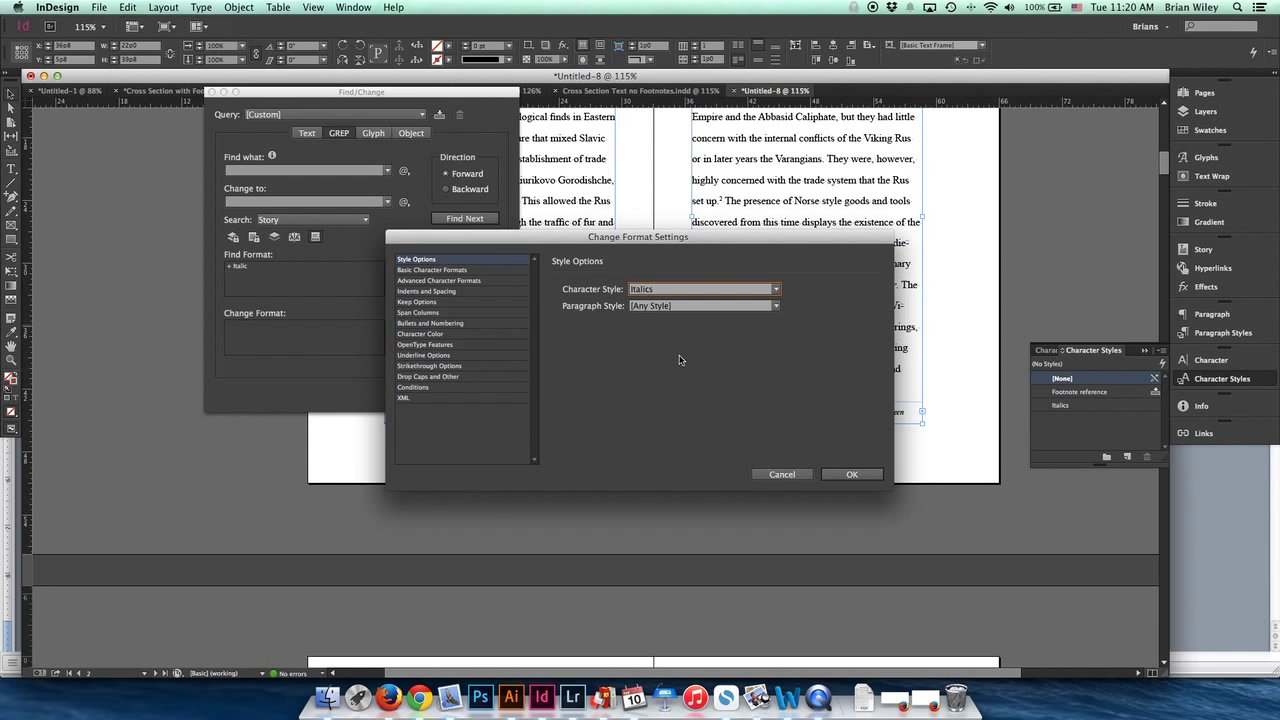
{"action": "left_click", "coordinate": [853, 474]}
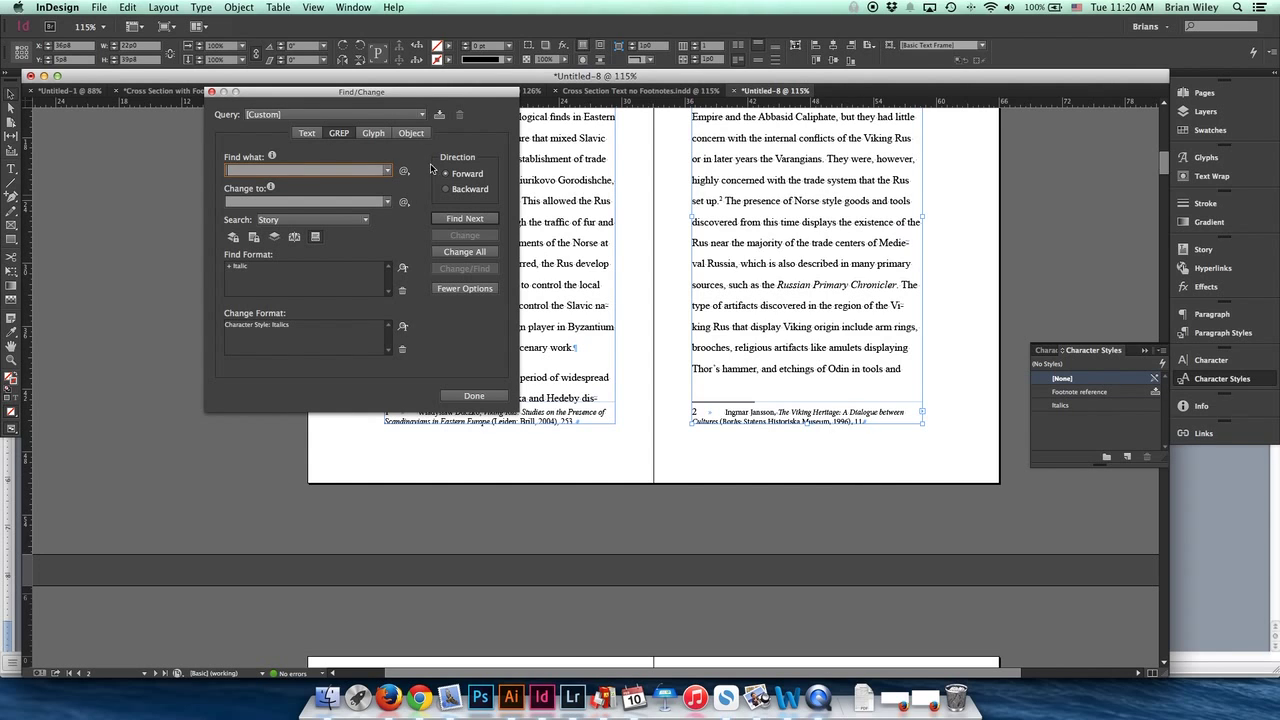
Step: Find the first italic match and apply the format change to all matches in the story
{"action": "left_click_drag", "start_coordinate": [310, 94], "coordinate": [171, 148]}
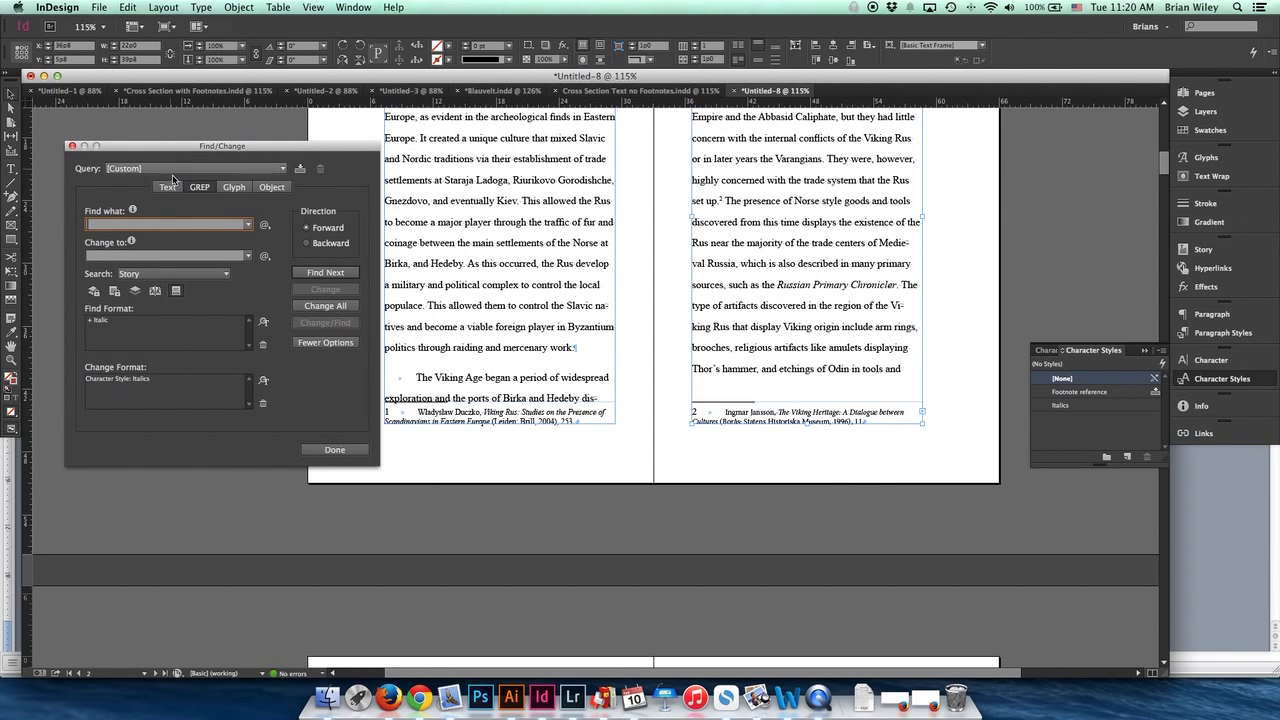
{"action": "left_click", "coordinate": [327, 279]}
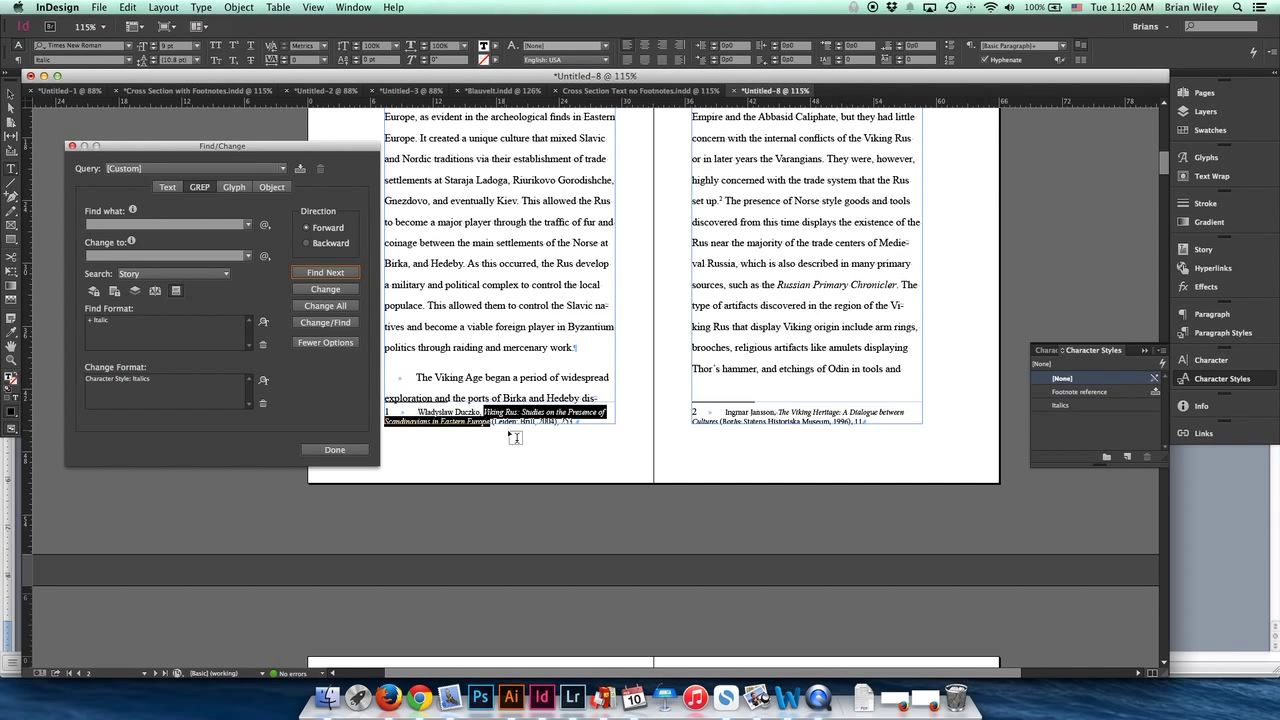
{"action": "left_click", "coordinate": [175, 292]}
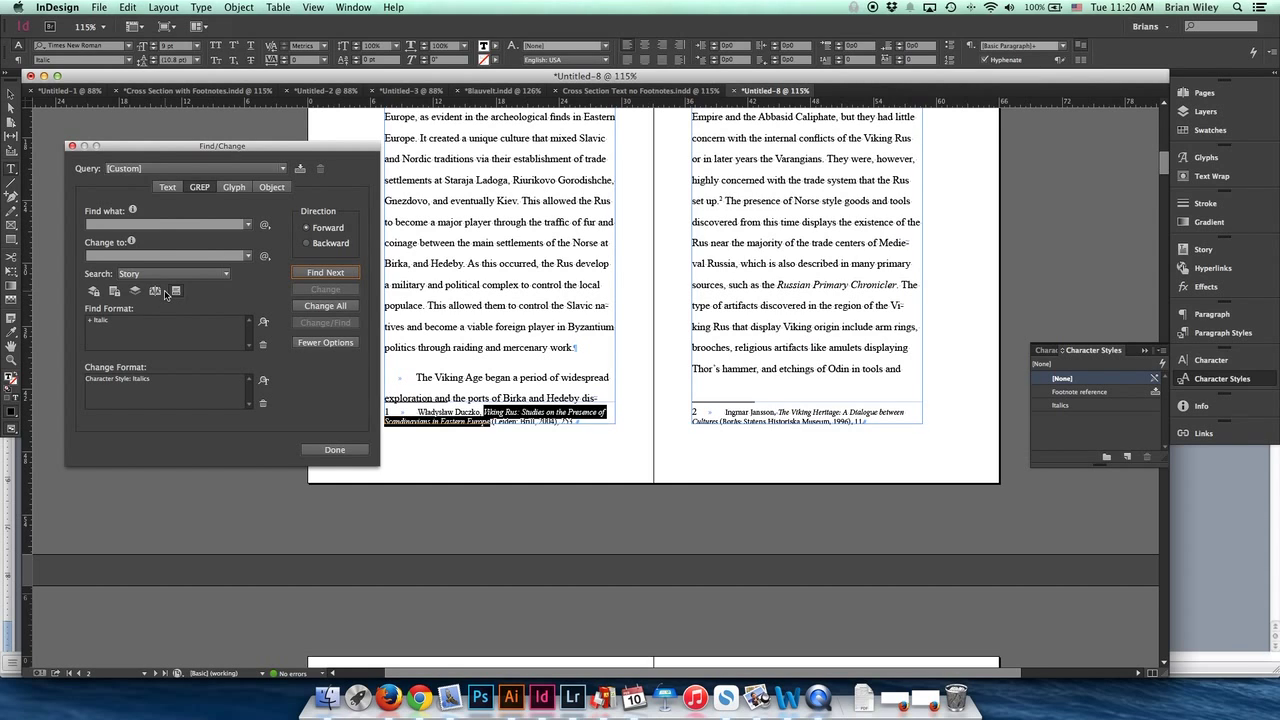
{"action": "left_click", "coordinate": [326, 306]}
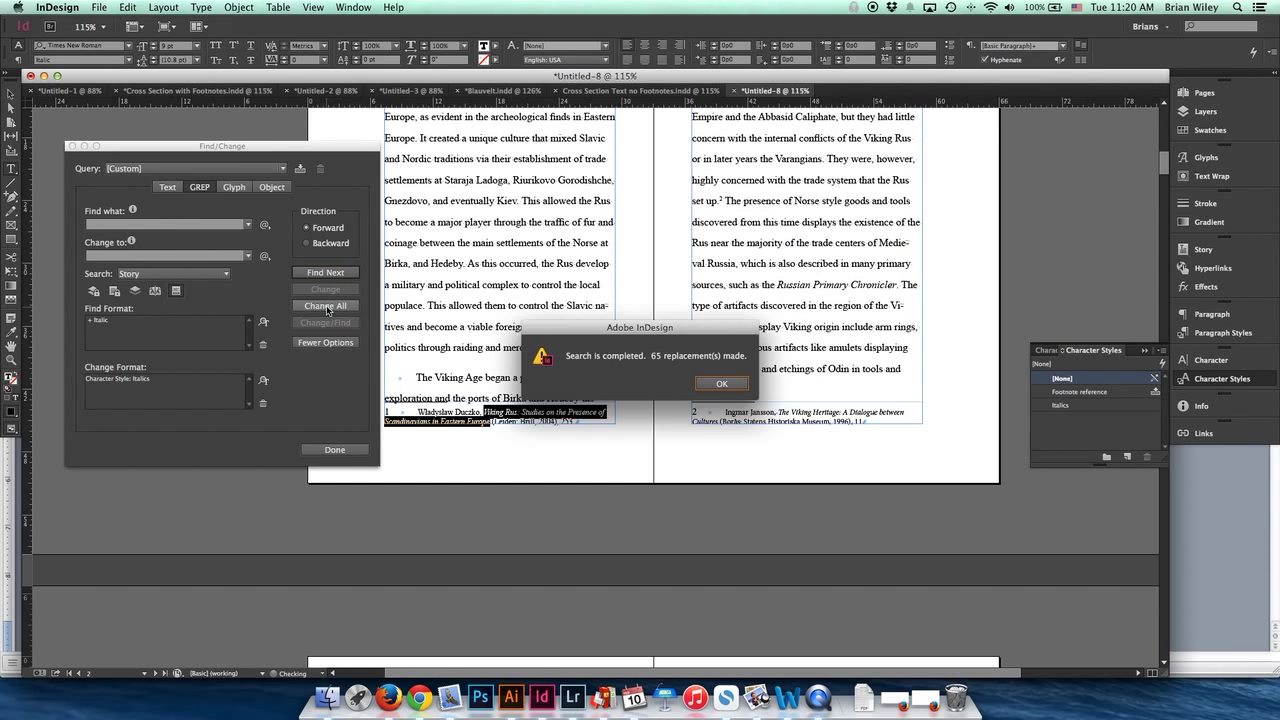
{"action": "left_click", "coordinate": [719, 384]}
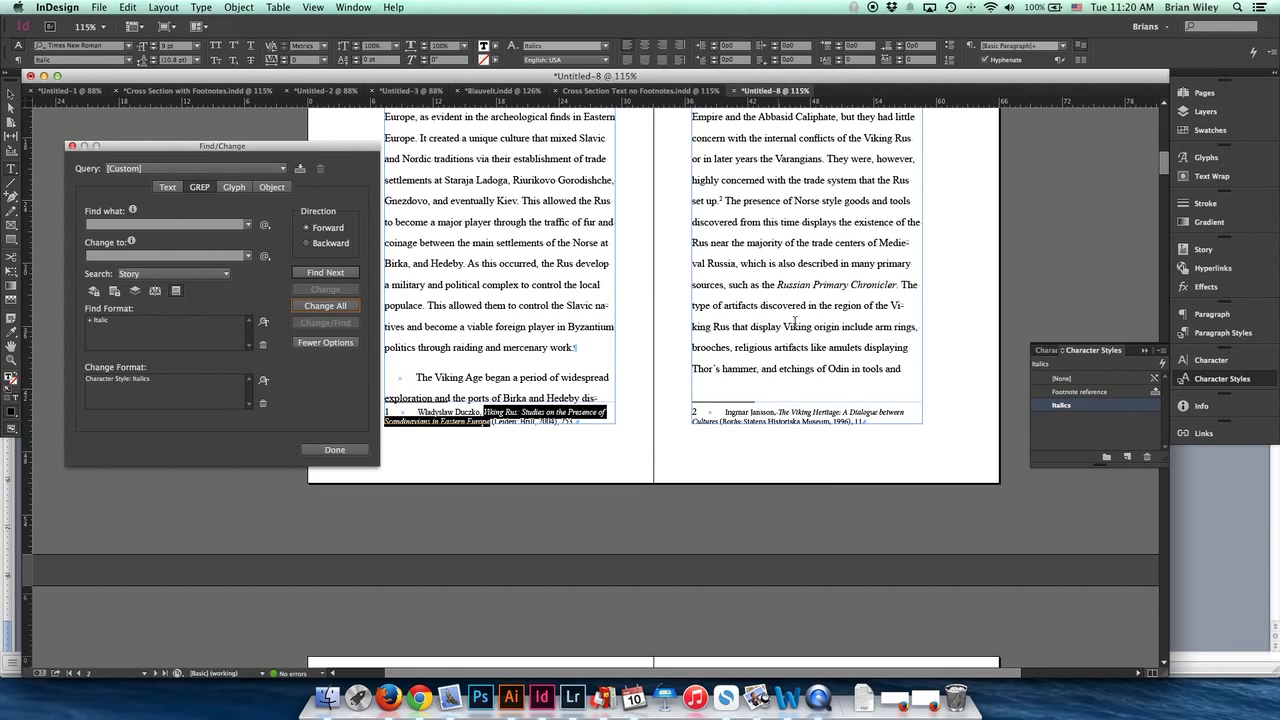
Step: Close Find/Change and check the paragraph and character styles on "Russian Primary Chronicler" and on the regular text above it
{"action": "left_click", "coordinate": [814, 283]}
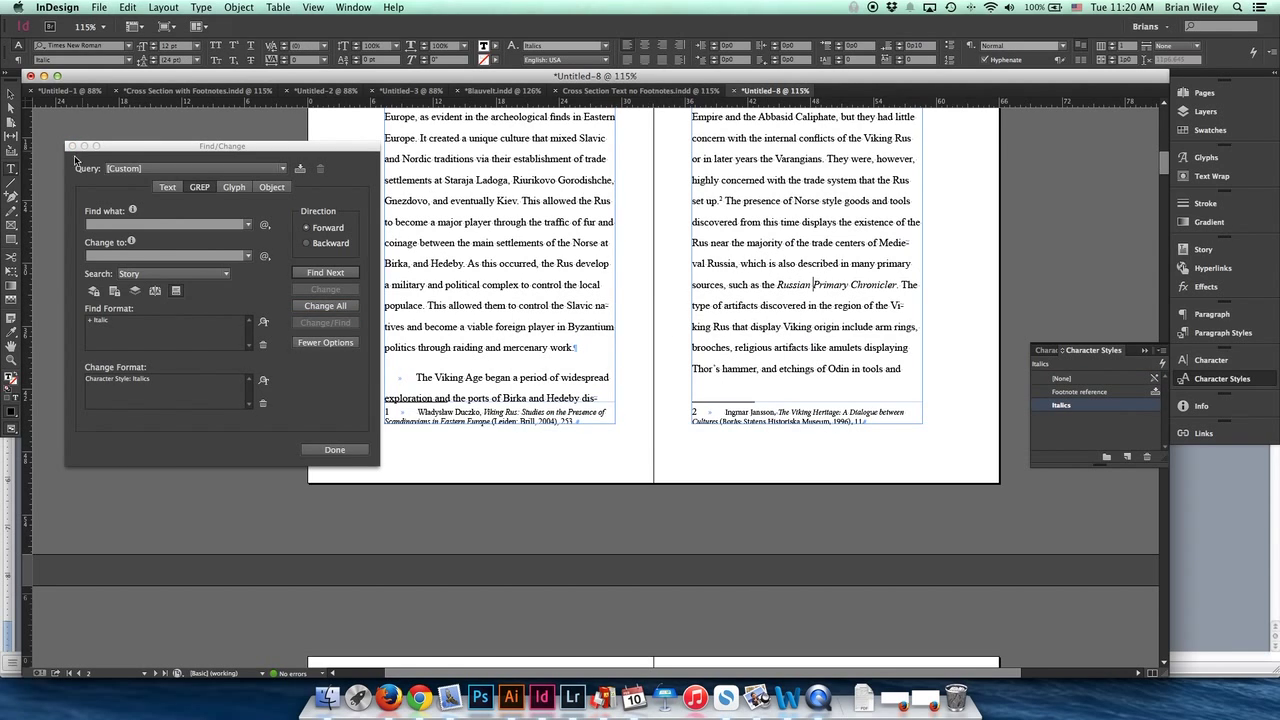
{"action": "left_click", "coordinate": [335, 449]}
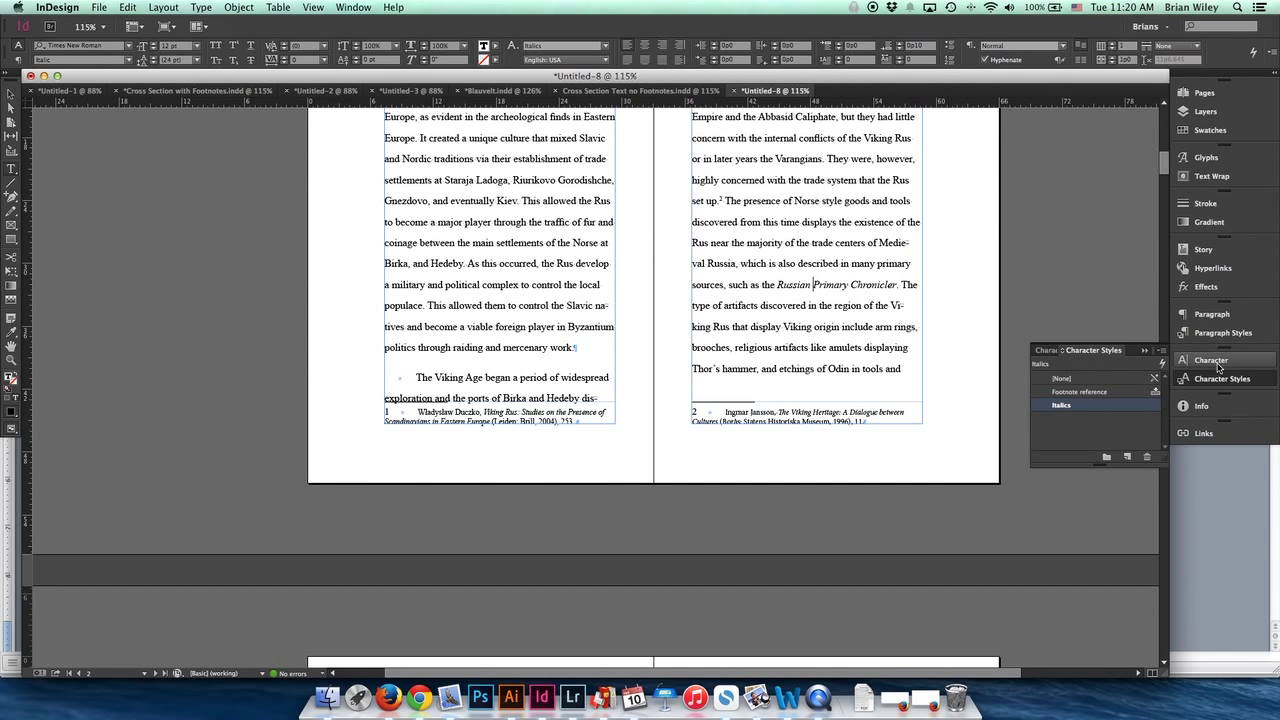
{"action": "left_click", "coordinate": [1220, 333]}
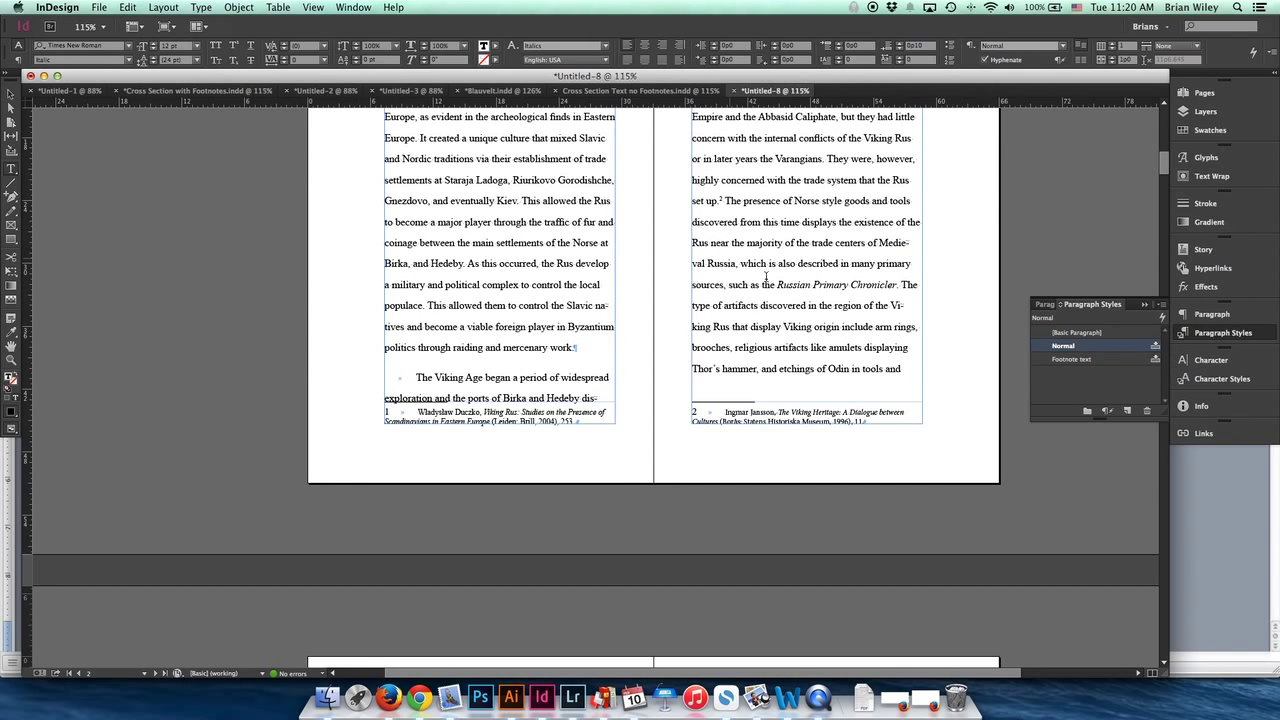
{"action": "left_click_drag", "start_coordinate": [794, 284], "coordinate": [896, 285]}
{"action": "left_click", "coordinate": [897, 285]}
{"action": "left_click_drag", "start_coordinate": [778, 285], "coordinate": [897, 285]}
{"action": "left_click", "coordinate": [1220, 378]}
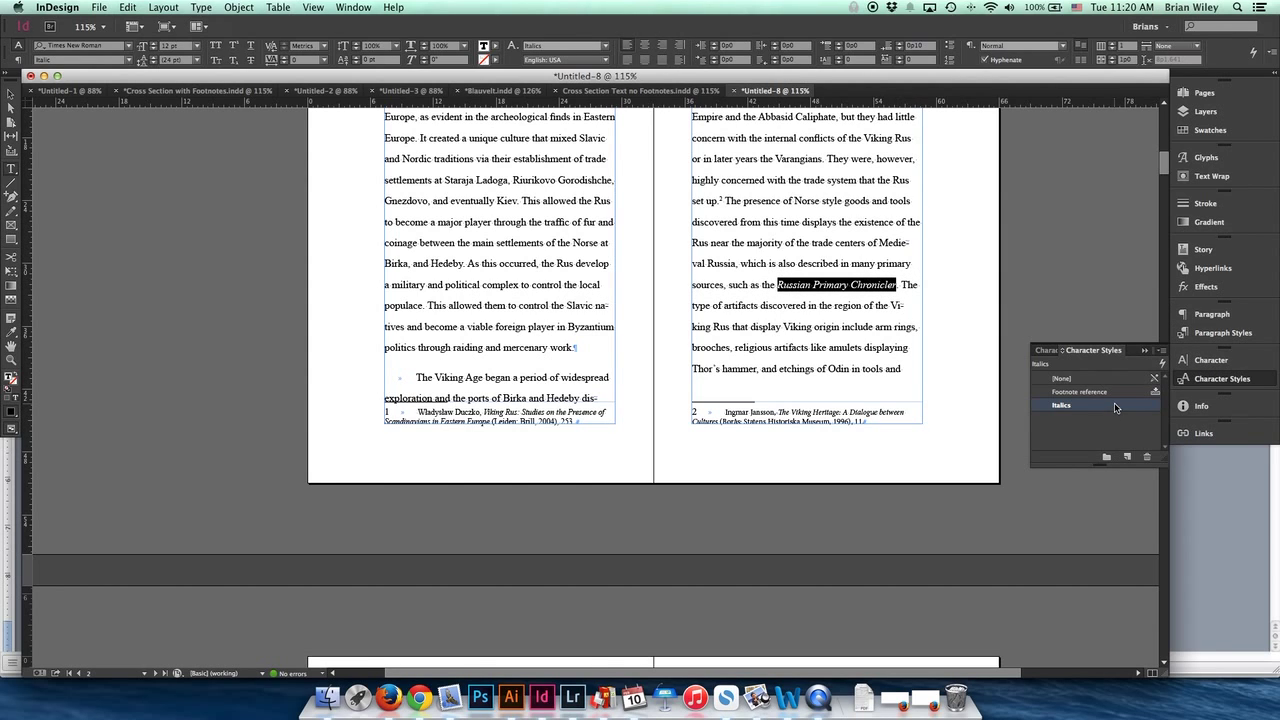
{"action": "left_click", "coordinate": [798, 263]}
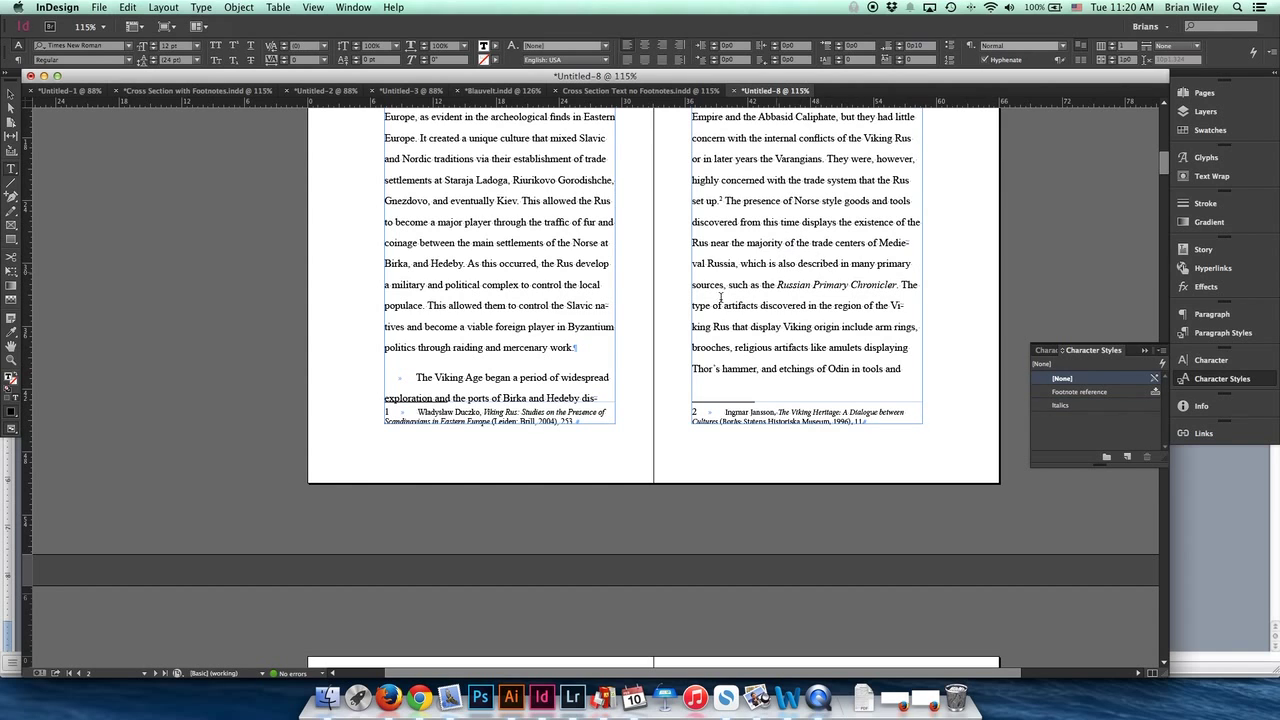
Step: Look over the italic passages and footnotes on the article's other pages
{"action": "scroll", "coordinate": [474, 389], "scroll_direction": "up", "scroll_amount": 4}
{"action": "scroll", "coordinate": [474, 389], "scroll_direction": "up", "scroll_amount": 10}
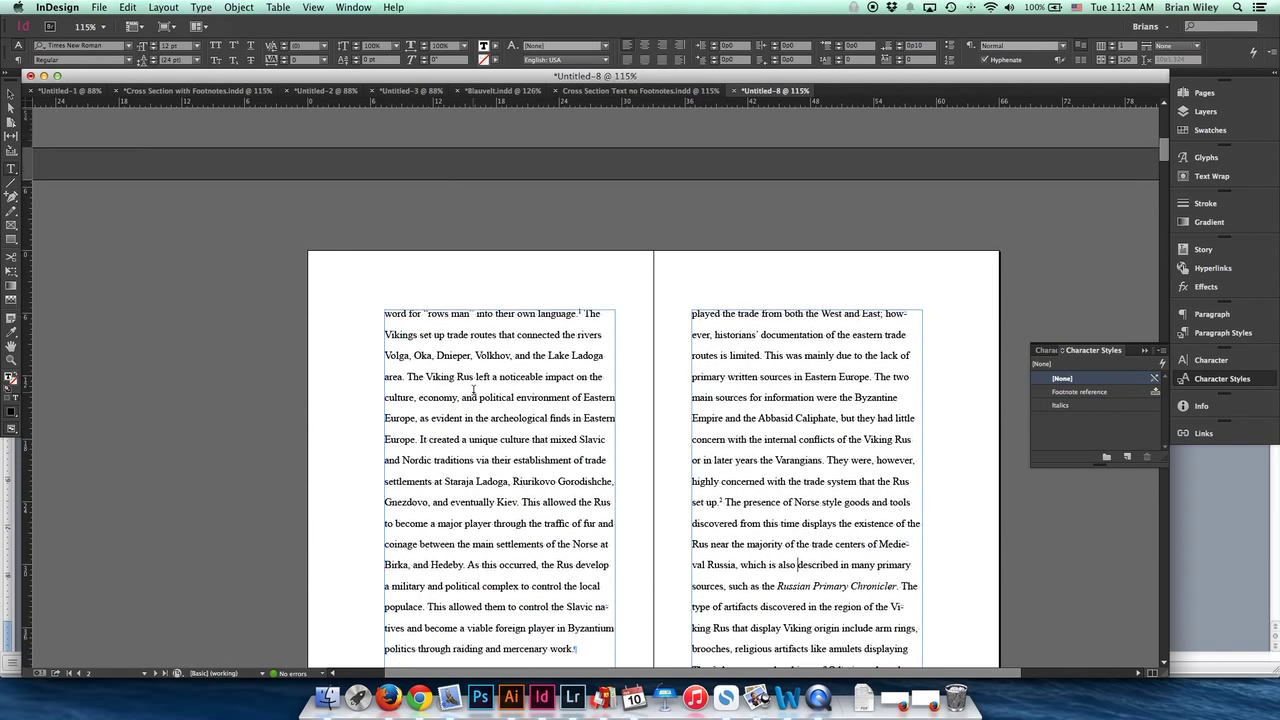
{"action": "scroll", "coordinate": [473, 390], "scroll_direction": "up", "scroll_amount": 3}
{"action": "scroll", "coordinate": [473, 390], "scroll_direction": "down", "scroll_amount": 15}
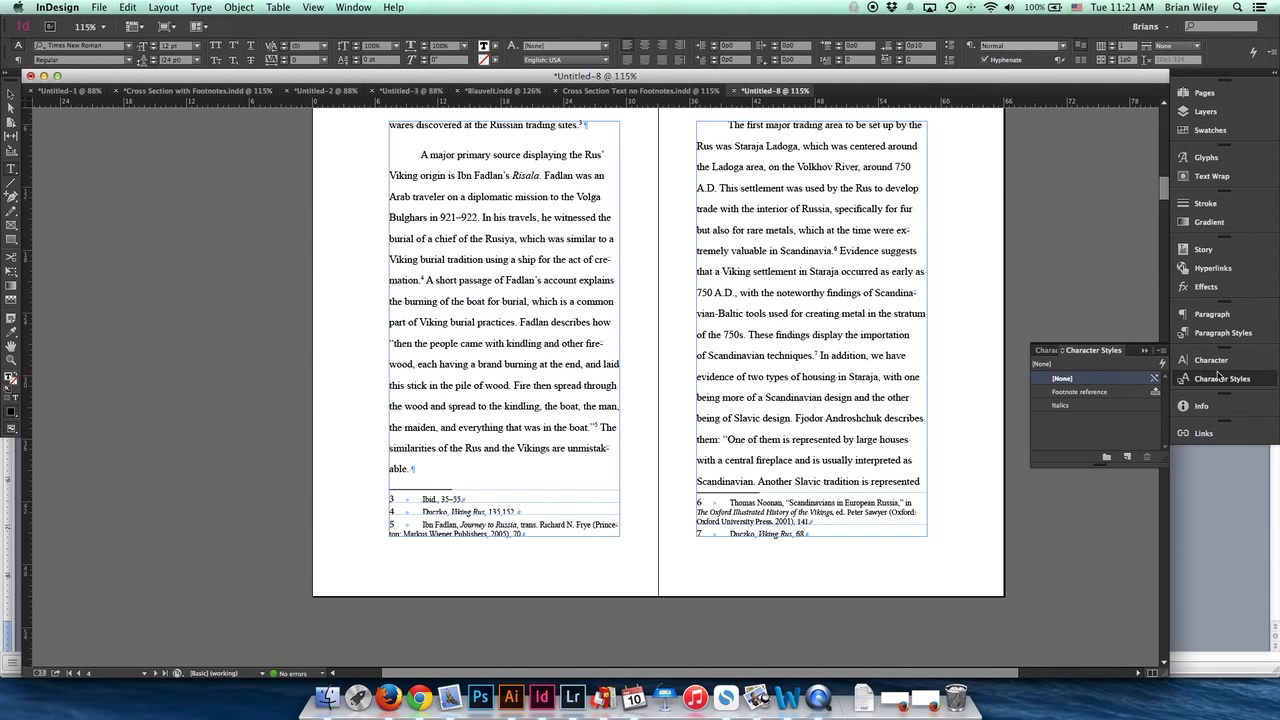
Step: Create a new paragraph style and base it on [No Paragraph Style]
{"action": "left_click", "coordinate": [1211, 333]}
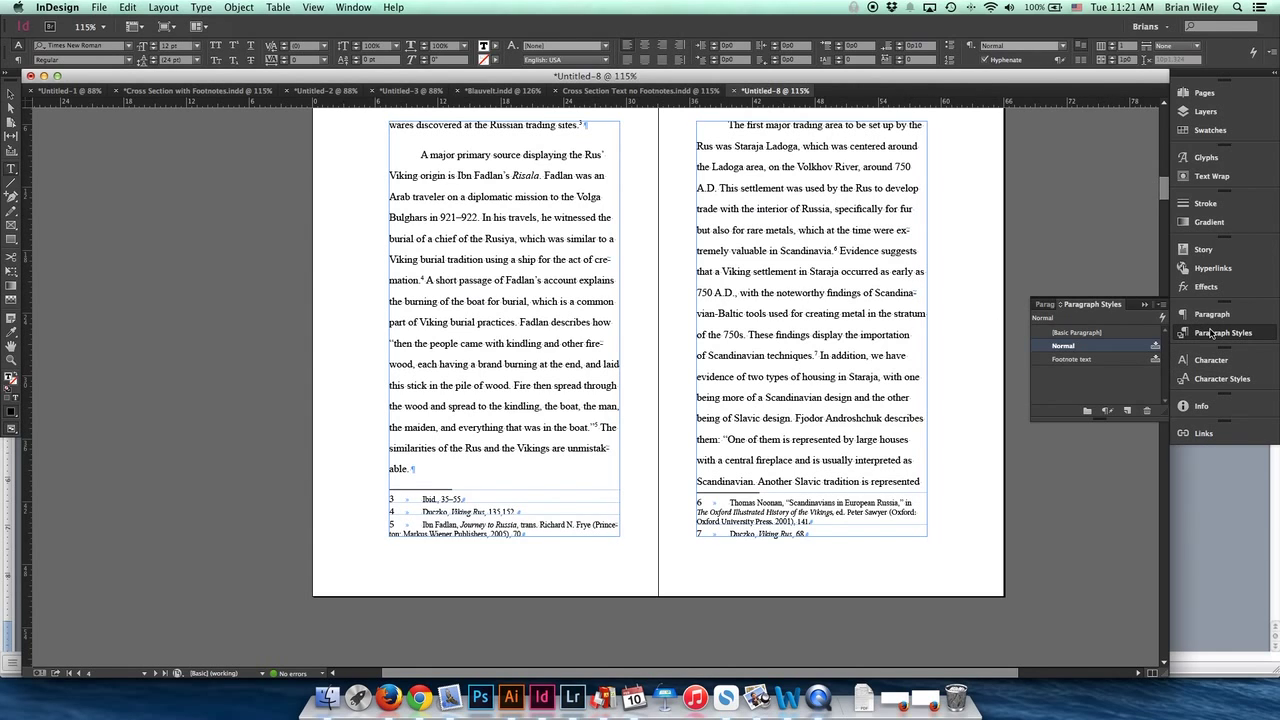
{"action": "left_click", "coordinate": [1090, 379]}
{"action": "left_click", "coordinate": [1126, 413]}
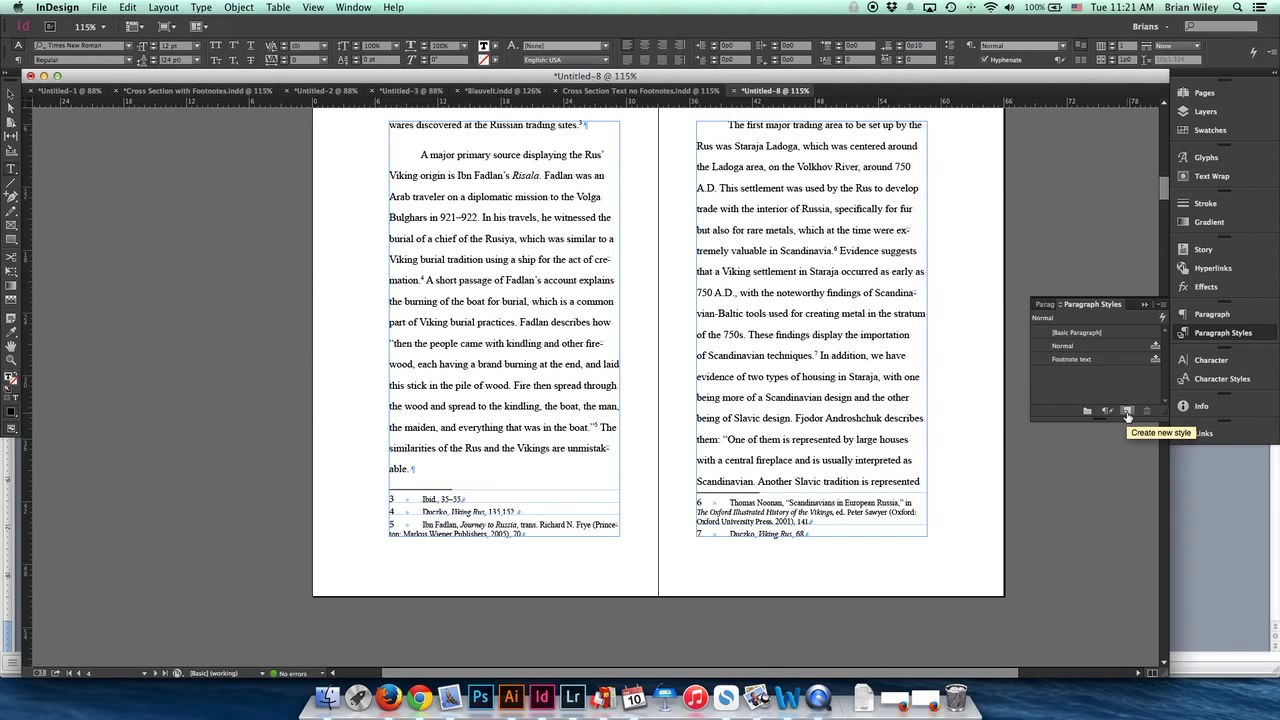
{"action": "left_click", "coordinate": [1126, 413]}
{"action": "double_click", "coordinate": [1078, 372]}
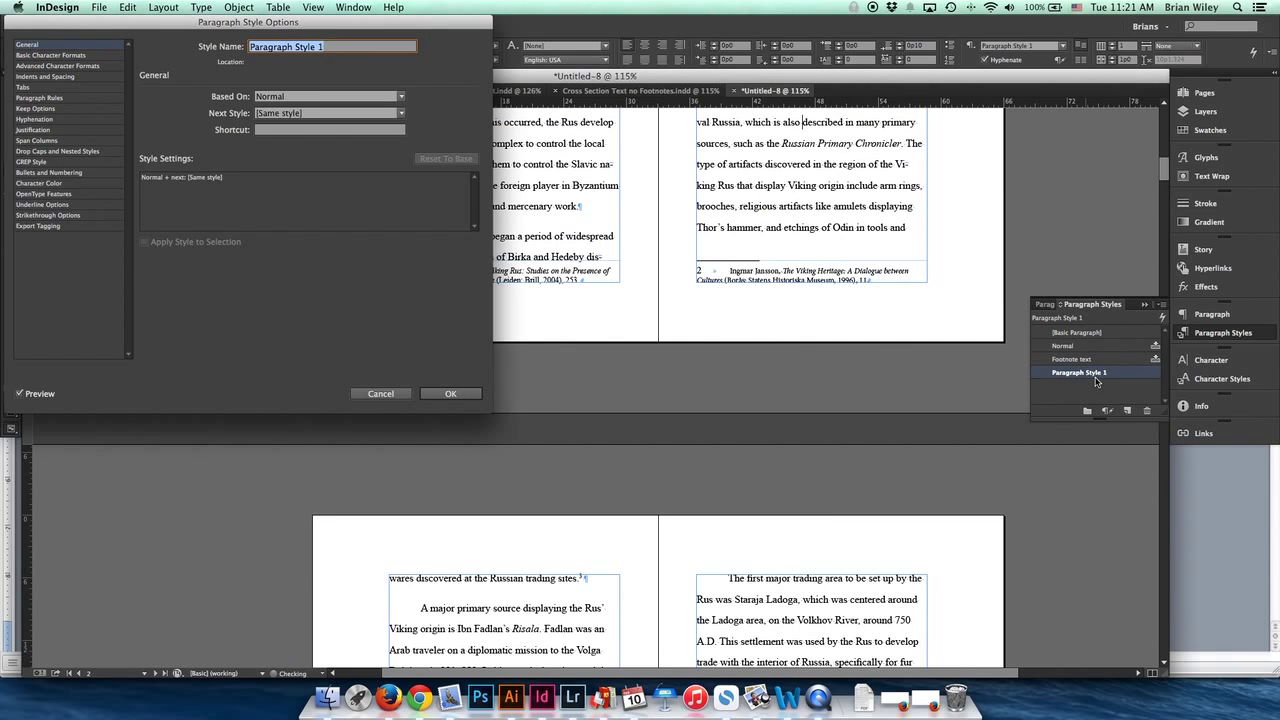
{"action": "left_click", "coordinate": [279, 97]}
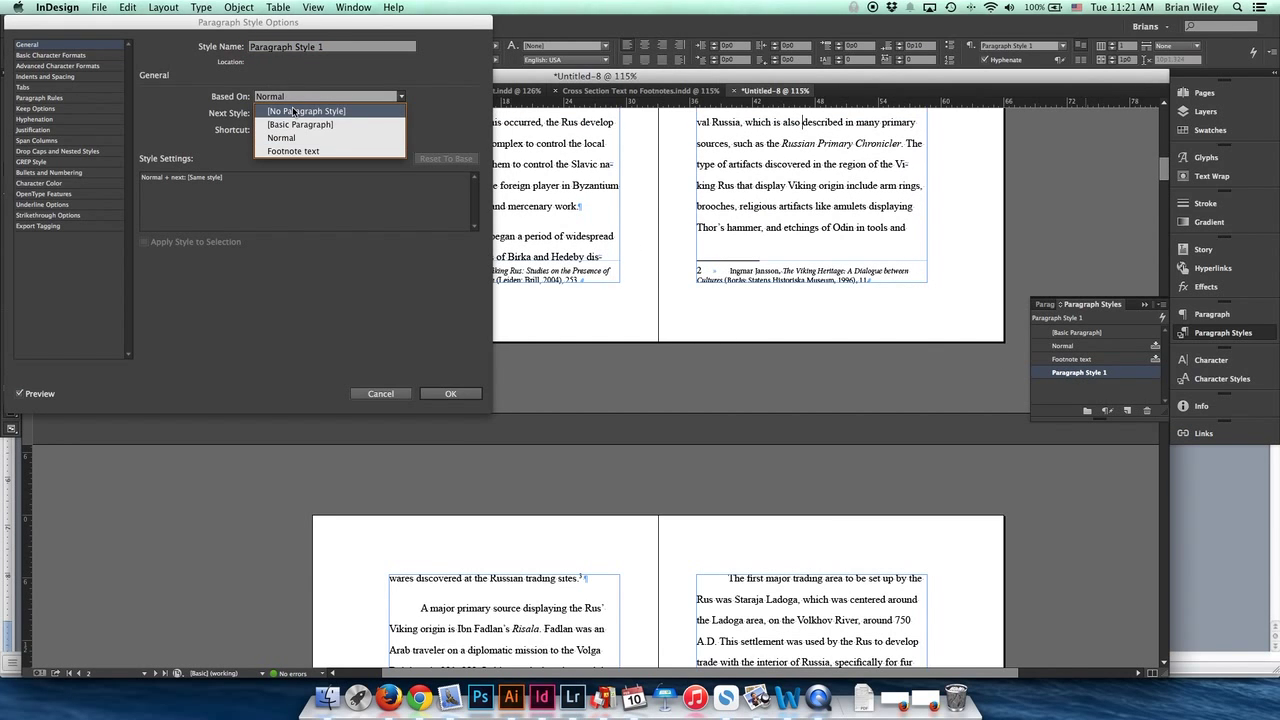
{"action": "left_click", "coordinate": [293, 110]}
Step: Set the new paragraph style's font to Satyr10 at 10 pt with 12 pt leading
{"action": "left_click", "coordinate": [36, 56]}
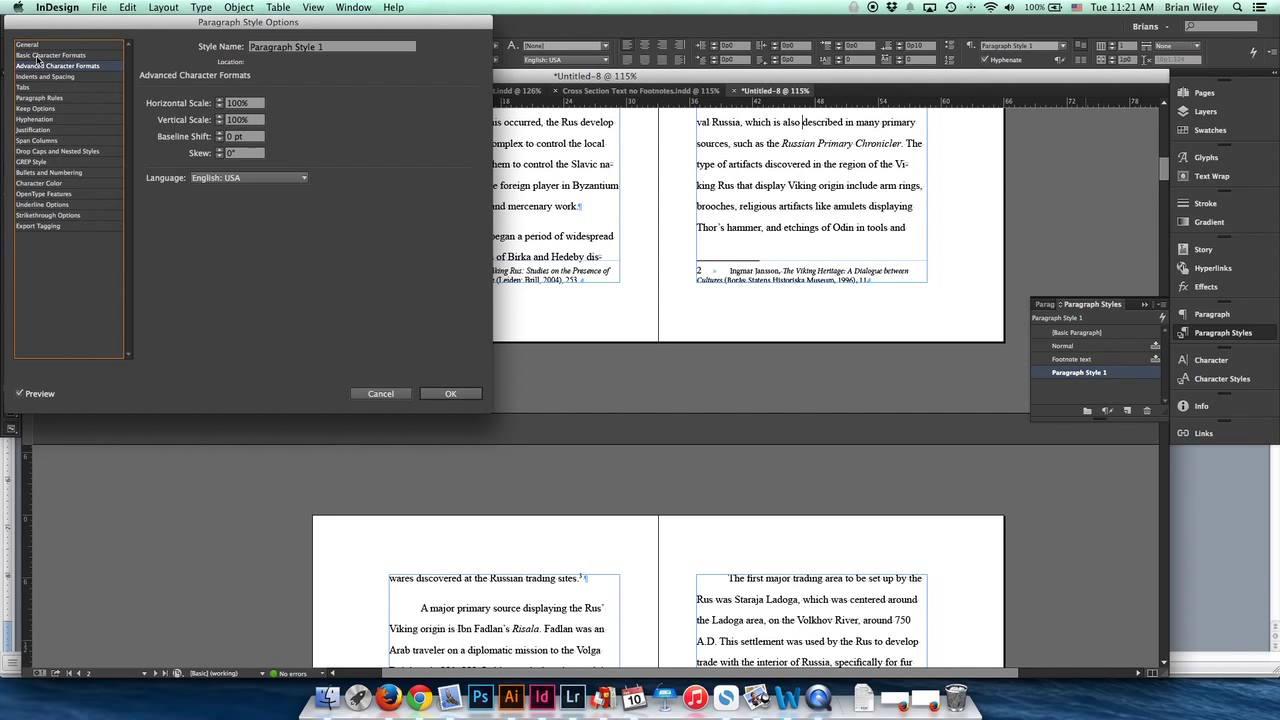
{"action": "left_click", "coordinate": [293, 102]}
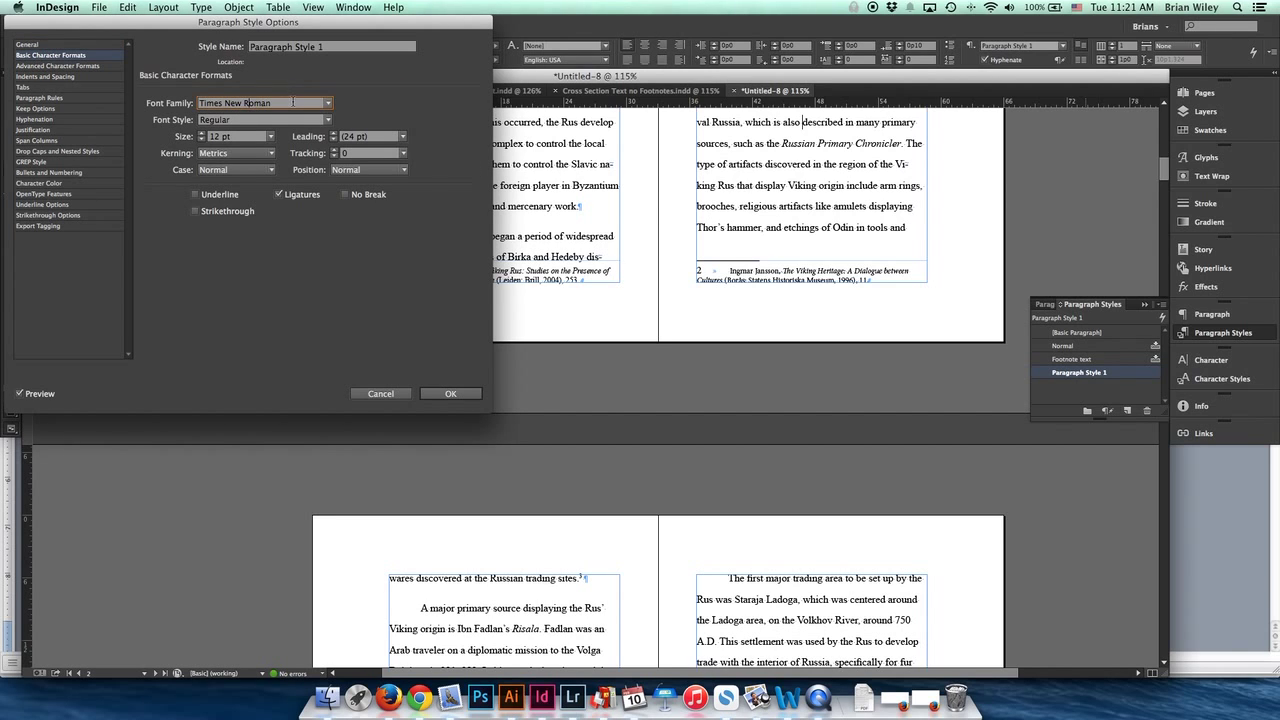
{"action": "key", "text": "super+a"}
{"action": "type", "text": "Sa"}
{"action": "left_click", "coordinate": [270, 136]}
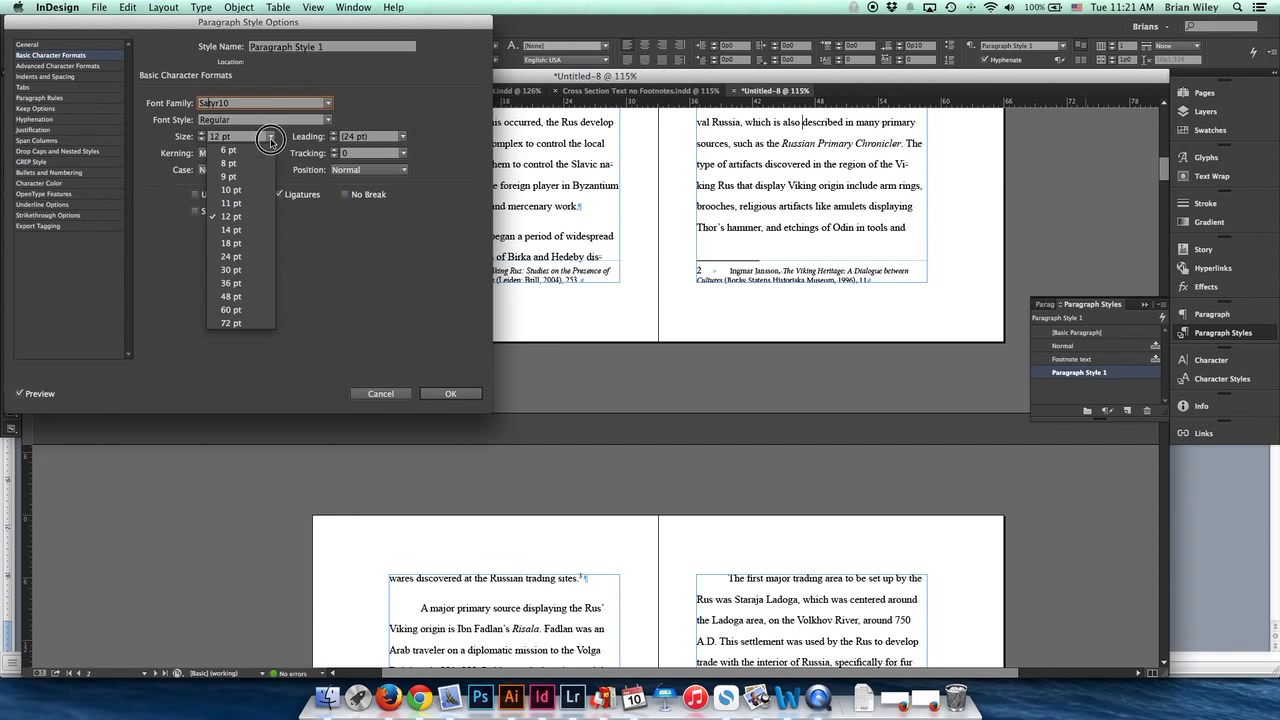
{"action": "left_click", "coordinate": [246, 190]}
{"action": "left_click", "coordinate": [403, 136]}
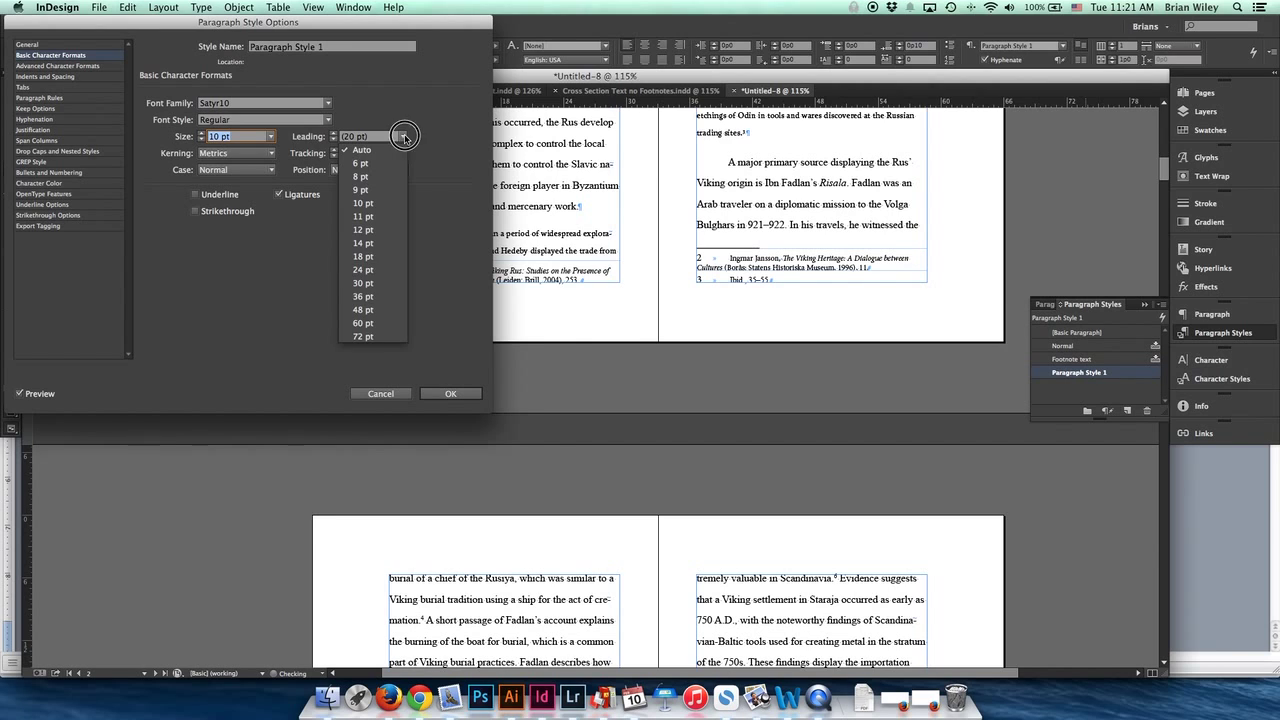
{"action": "left_click", "coordinate": [380, 230]}
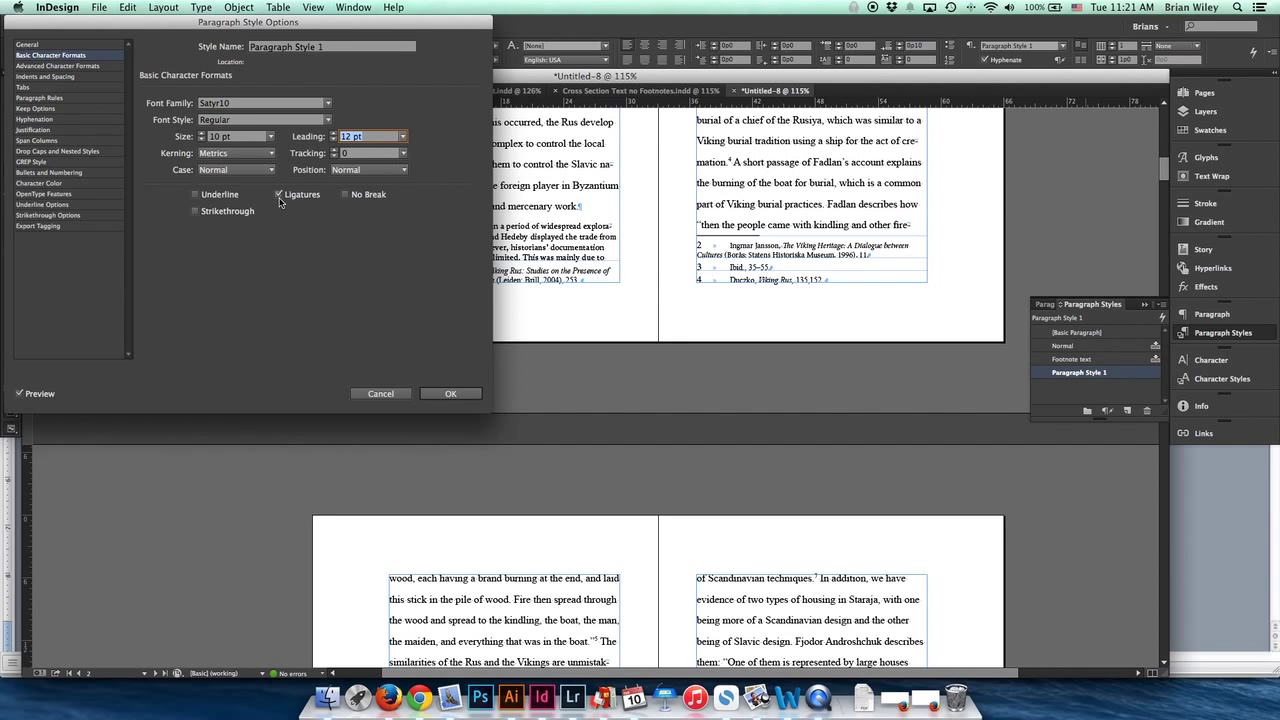
Step: Set the style's space after to 0p6 and its alignment to Left Justify
{"action": "left_click", "coordinate": [49, 67]}
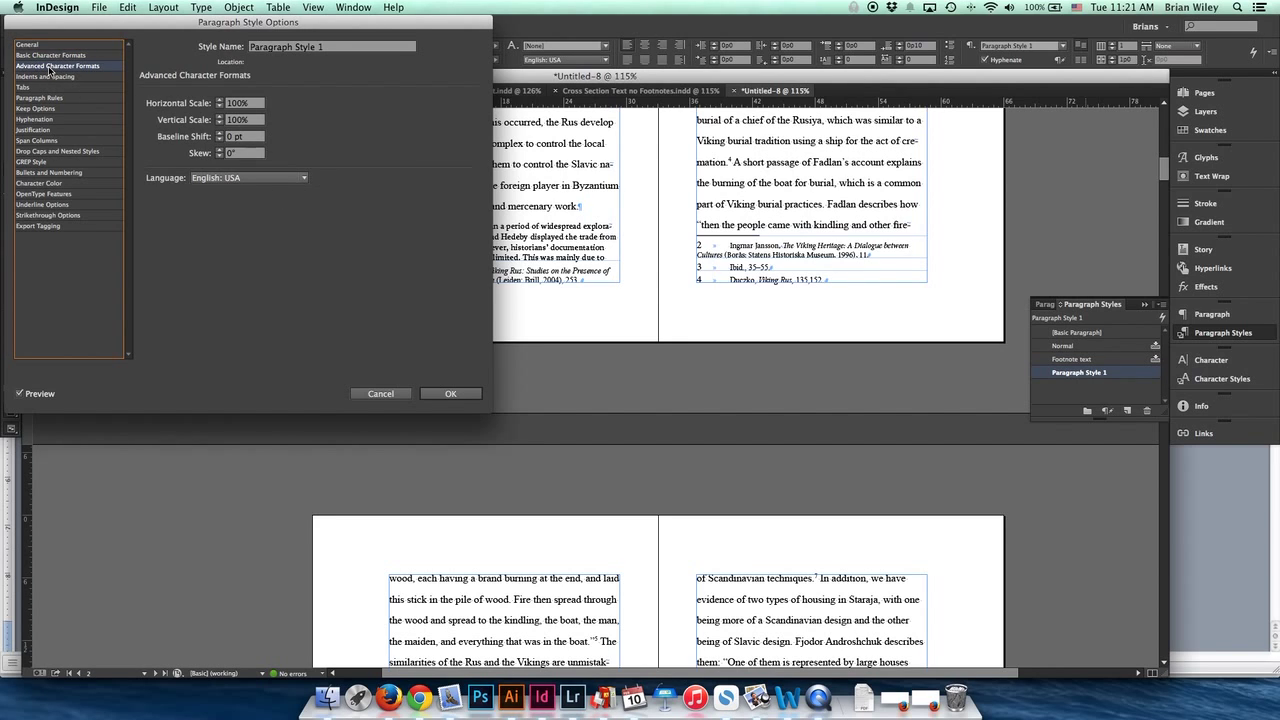
{"action": "left_click", "coordinate": [49, 77]}
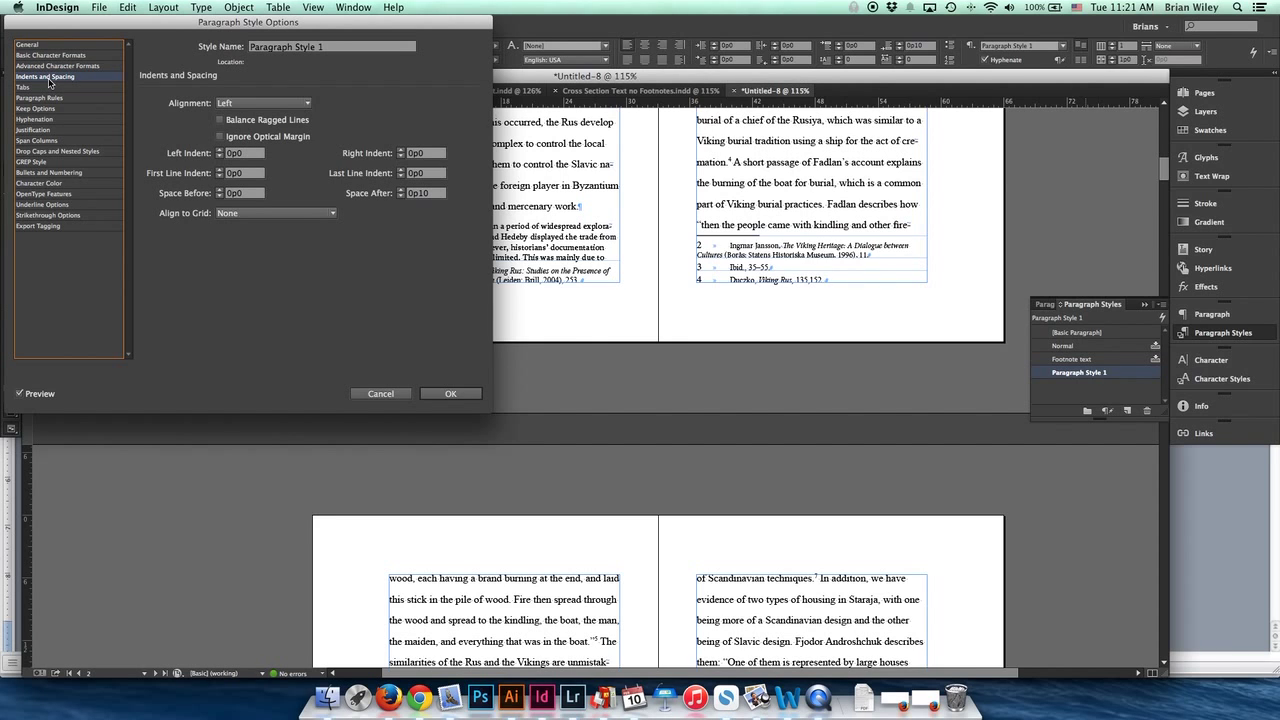
{"action": "left_click", "coordinate": [401, 196]}
{"action": "left_click", "coordinate": [401, 196]}
{"action": "left_click", "coordinate": [401, 196]}
{"action": "left_click", "coordinate": [401, 196]}
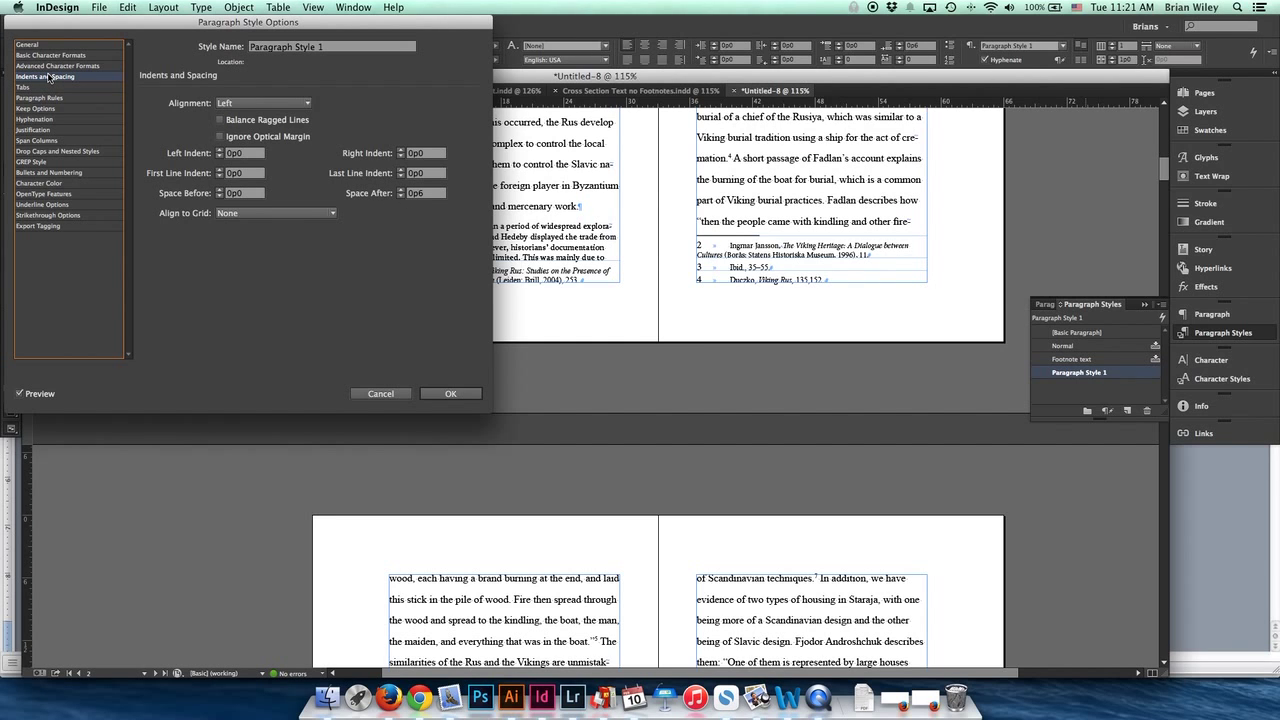
{"action": "left_click", "coordinate": [292, 102]}
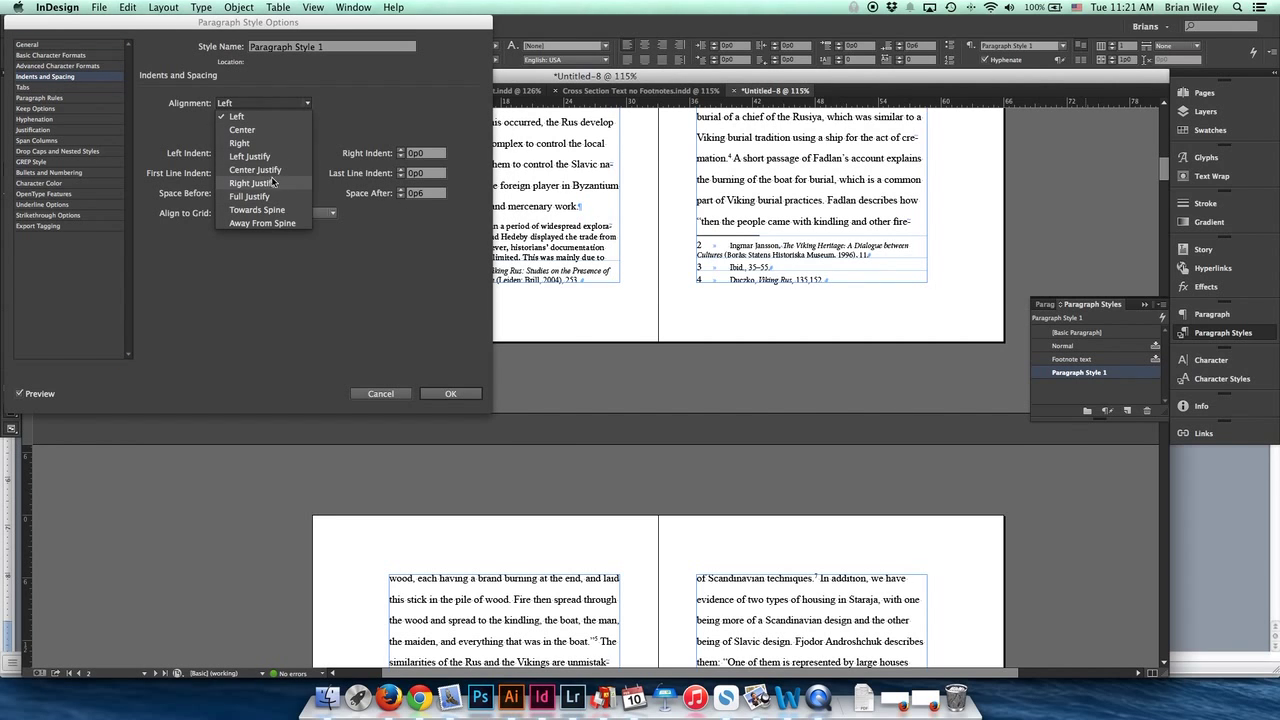
{"action": "left_click", "coordinate": [272, 156]}
Step: Set the style's justification word spacing to a 75% minimum and a 145% maximum
{"action": "left_click", "coordinate": [40, 88]}
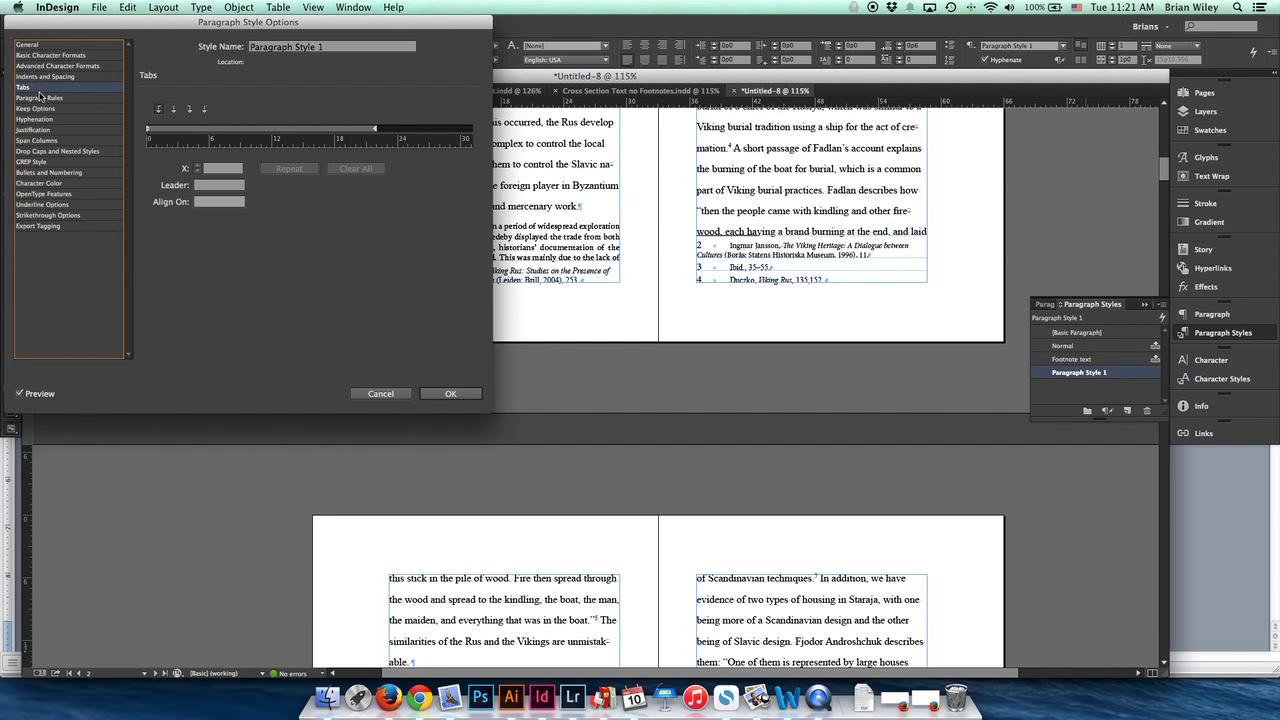
{"action": "left_click", "coordinate": [41, 97]}
{"action": "left_click", "coordinate": [49, 108]}
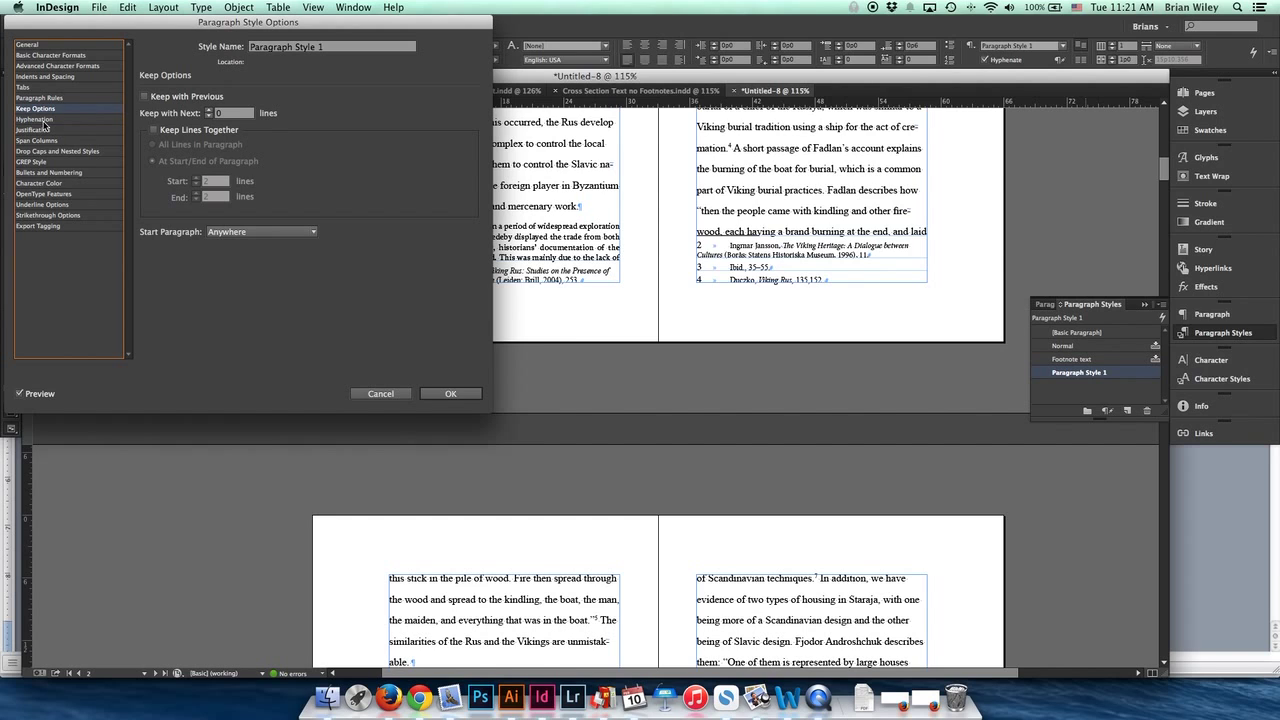
{"action": "left_click", "coordinate": [44, 120]}
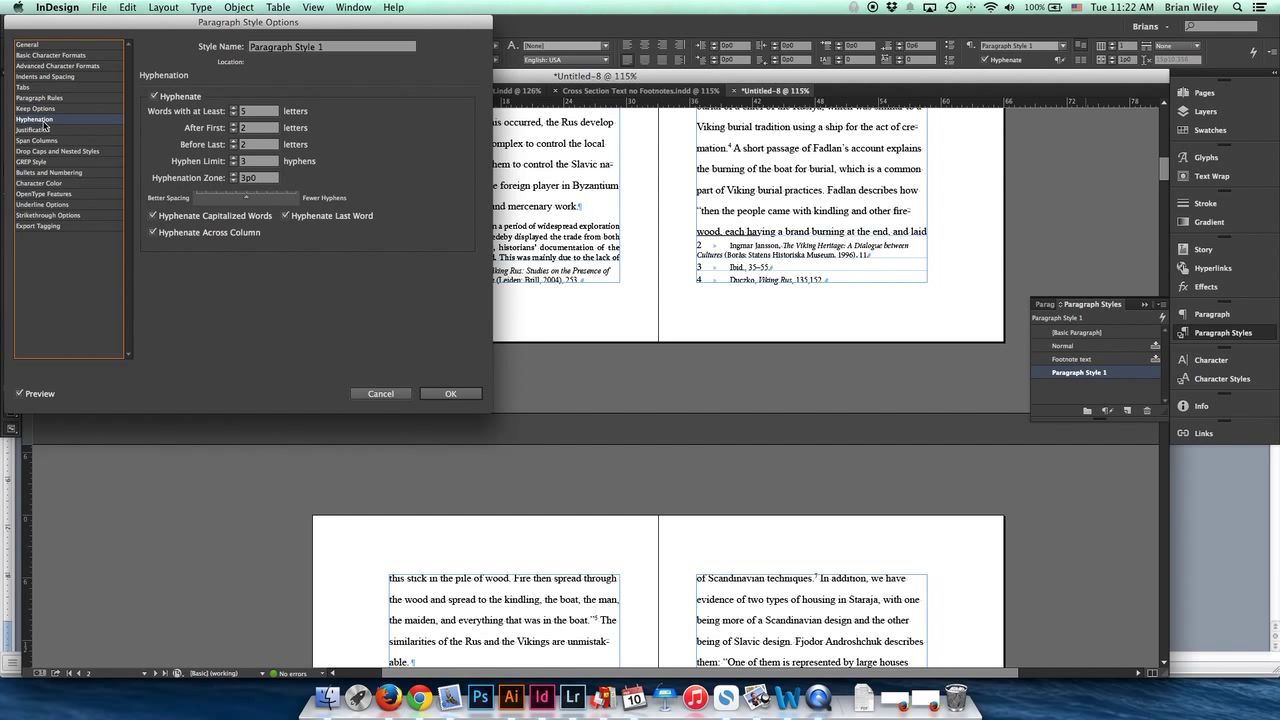
{"action": "left_click", "coordinate": [44, 130]}
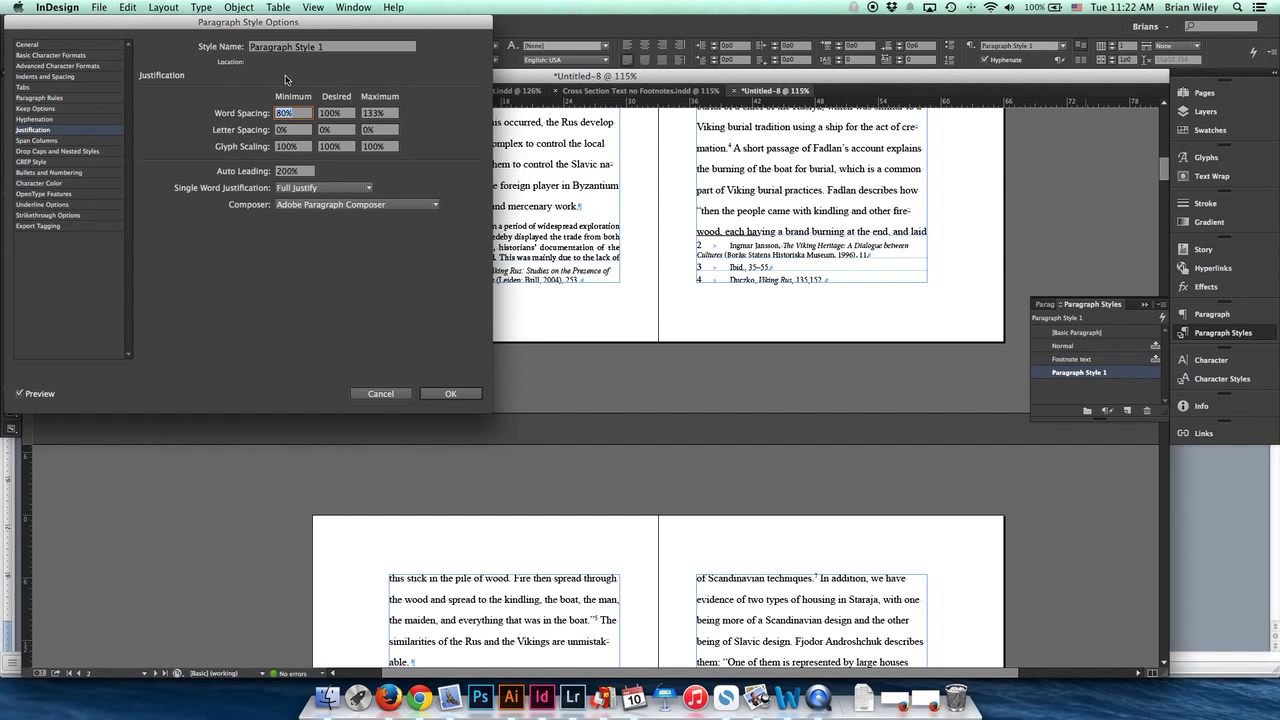
{"action": "type", "text": "75"}
{"action": "key", "text": "Tab"}
{"action": "key", "text": "Tab"}
{"action": "type", "text": "145"}
{"action": "key", "text": "Tab"}
{"action": "key", "text": "Tab"}
{"action": "key", "text": "Tab"}
{"action": "key", "text": "Tab"}
Step: Set the style's OpenType figure style to Proportional Oldstyle
{"action": "left_click", "coordinate": [42, 142]}
{"action": "left_click", "coordinate": [45, 151]}
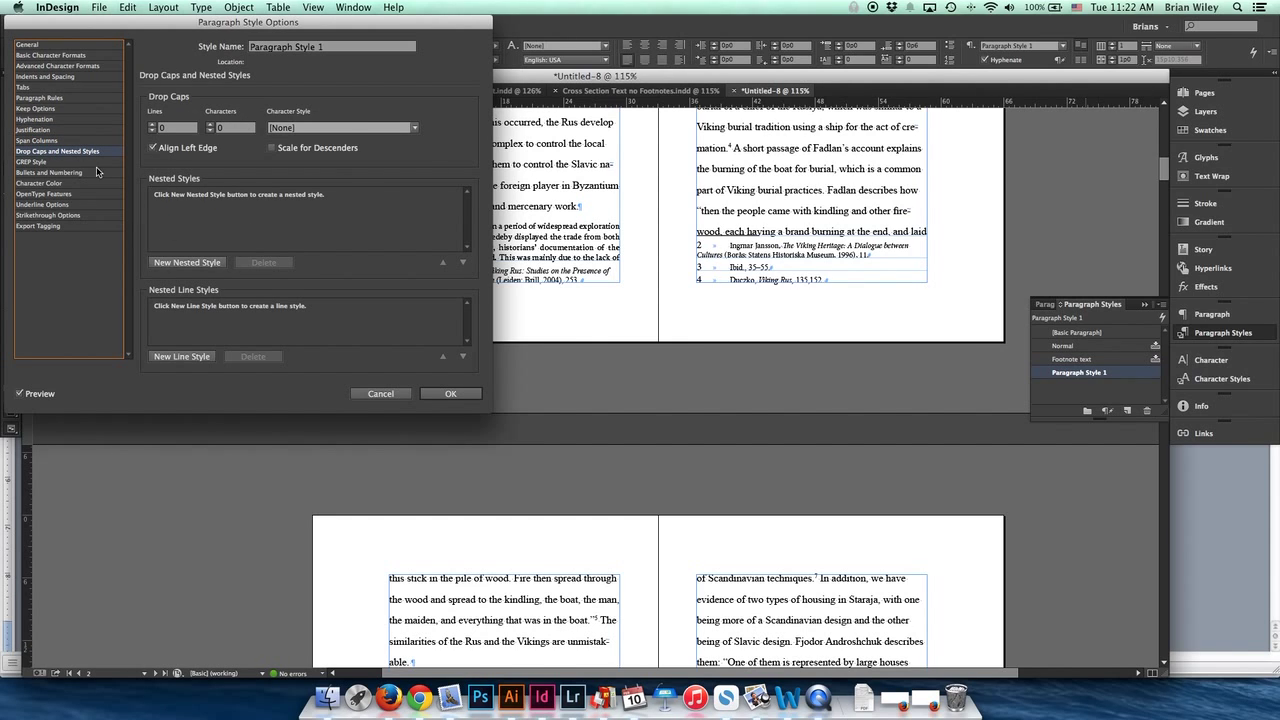
{"action": "left_click", "coordinate": [41, 163]}
{"action": "left_click", "coordinate": [39, 173]}
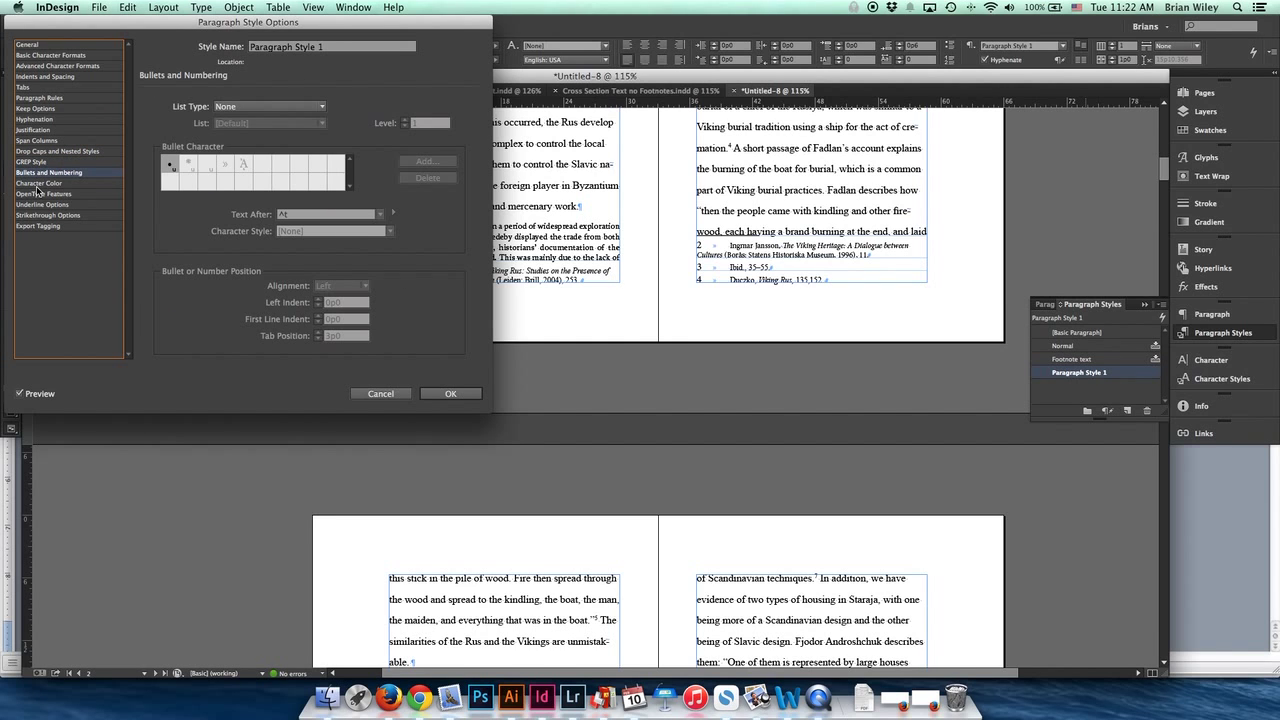
{"action": "left_click", "coordinate": [39, 183]}
{"action": "left_click", "coordinate": [42, 194]}
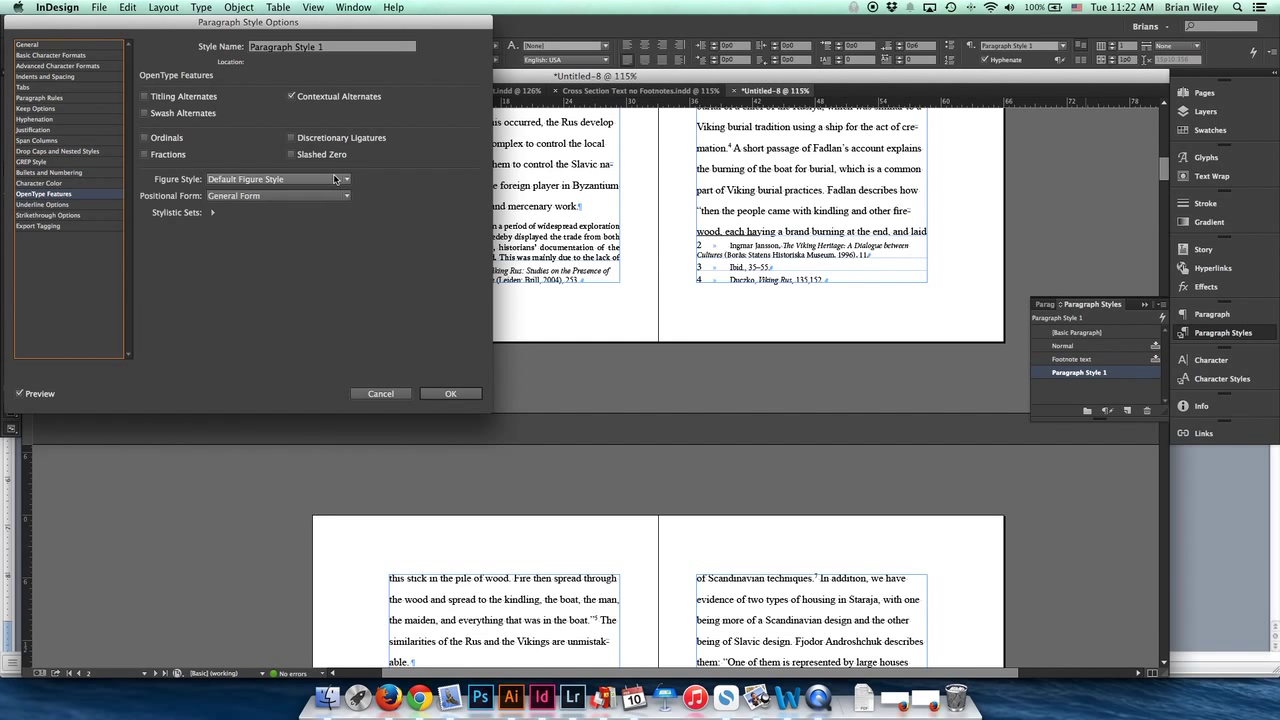
{"action": "left_click", "coordinate": [300, 179]}
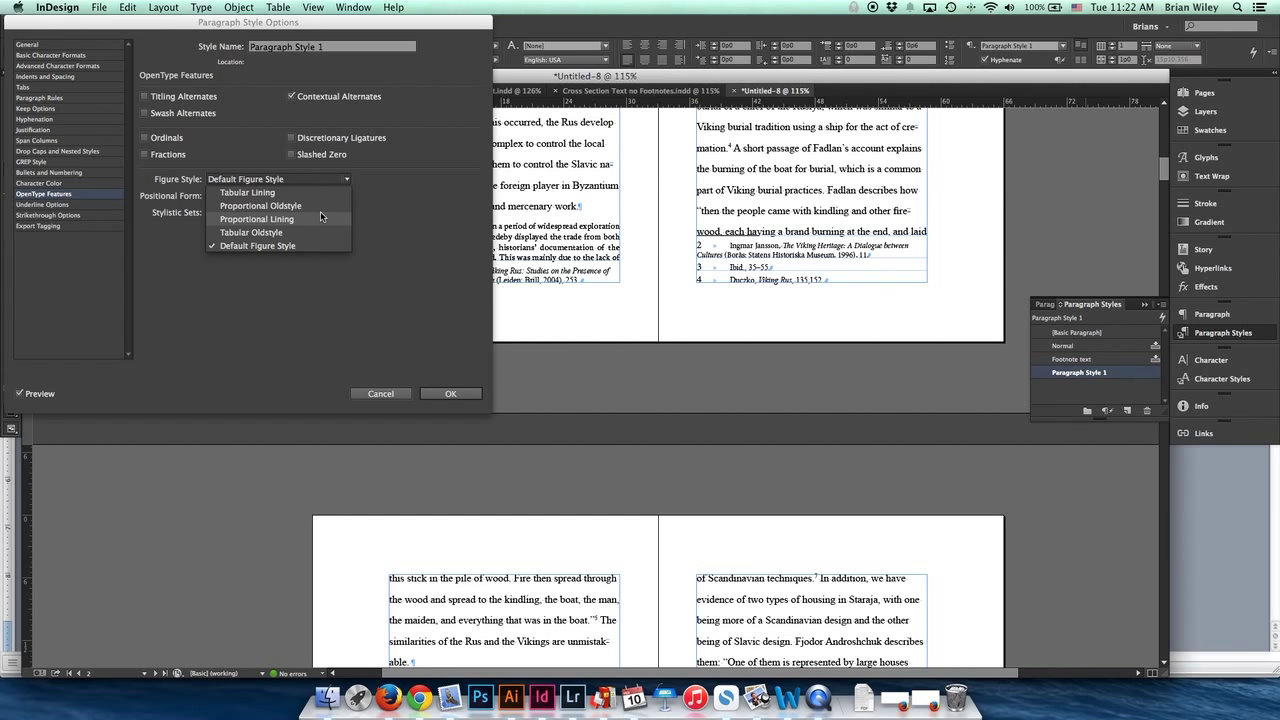
{"action": "left_click", "coordinate": [318, 205]}
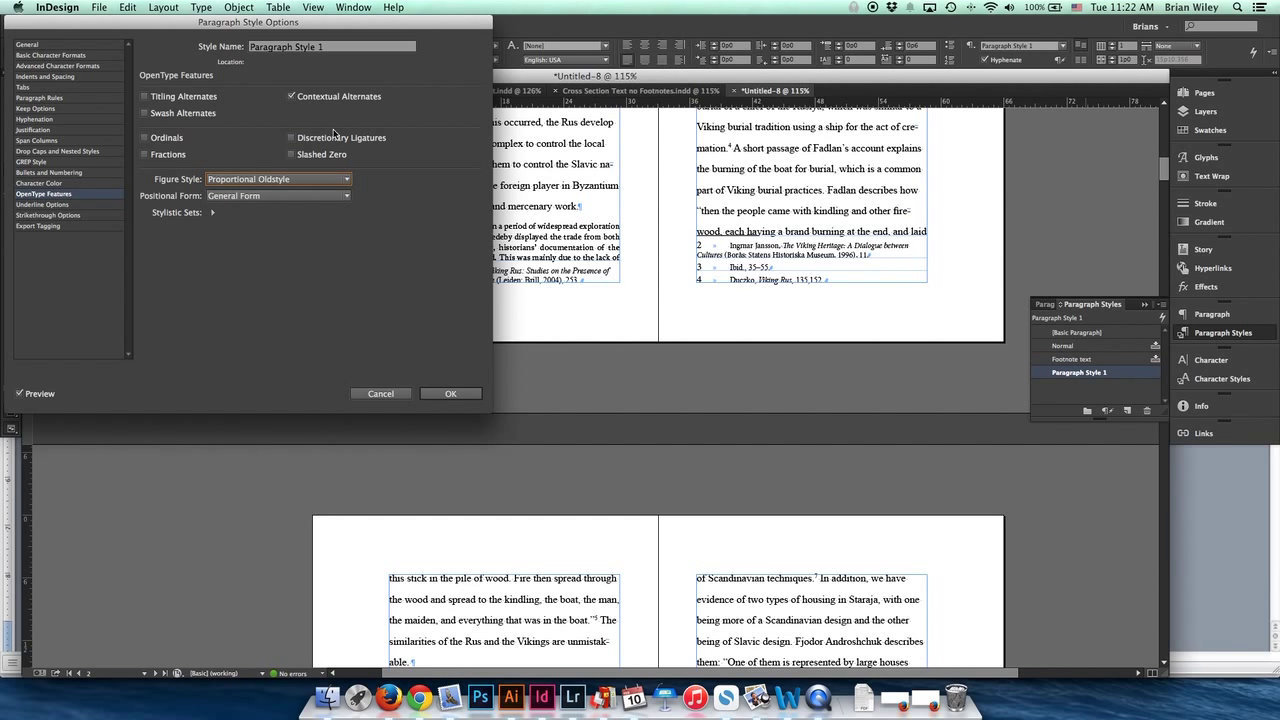
Step: Name the new paragraph style Body Copy and save its settings
{"action": "left_click", "coordinate": [48, 204]}
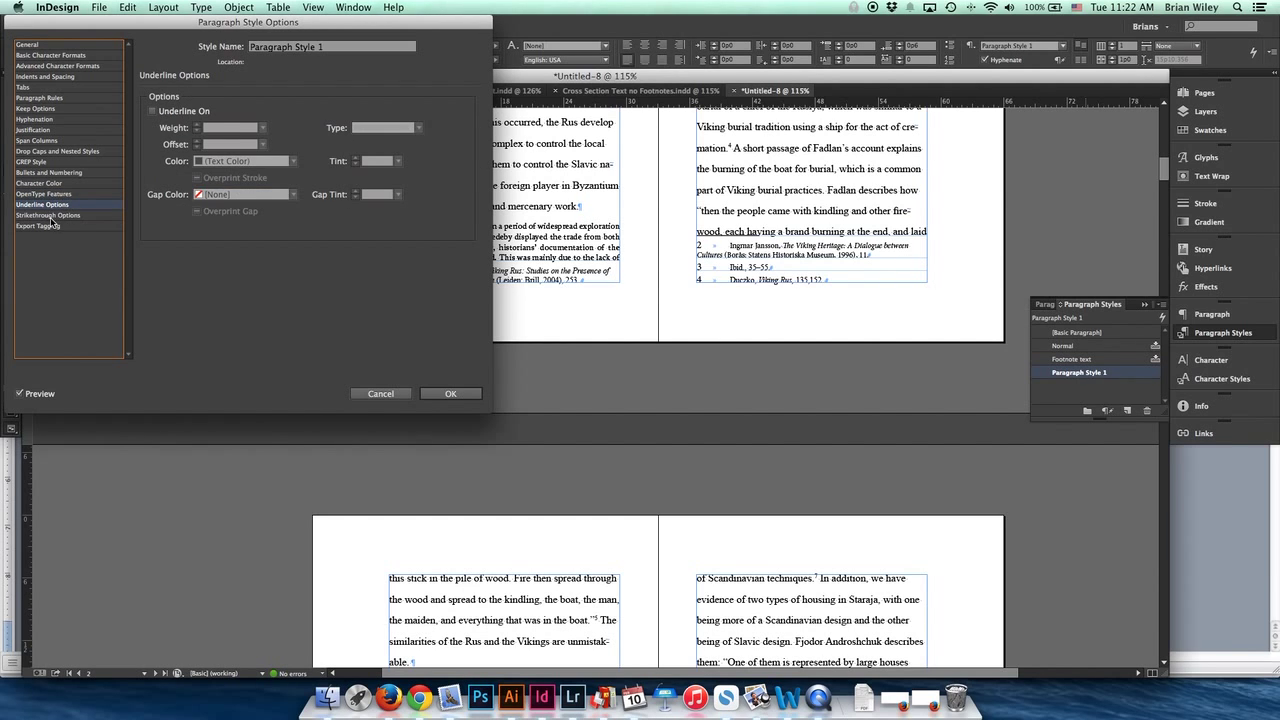
{"action": "left_click", "coordinate": [50, 215]}
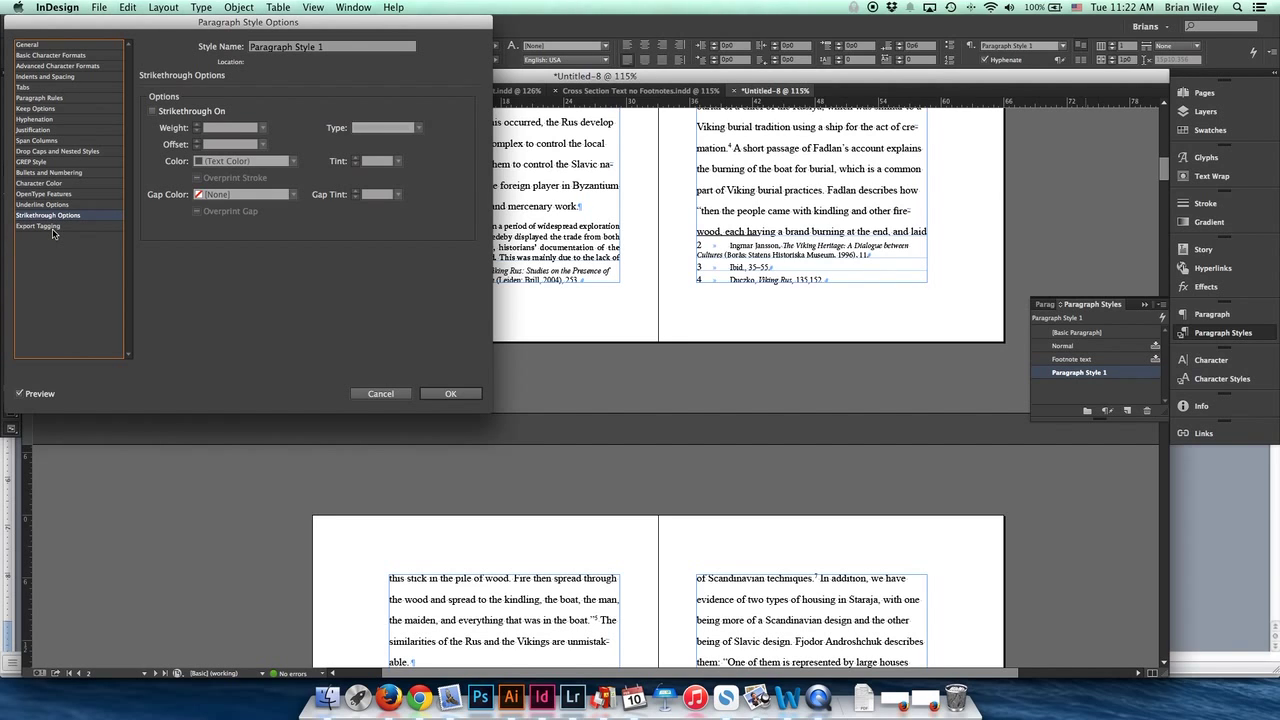
{"action": "left_click", "coordinate": [50, 45]}
{"action": "left_click", "coordinate": [347, 47]}
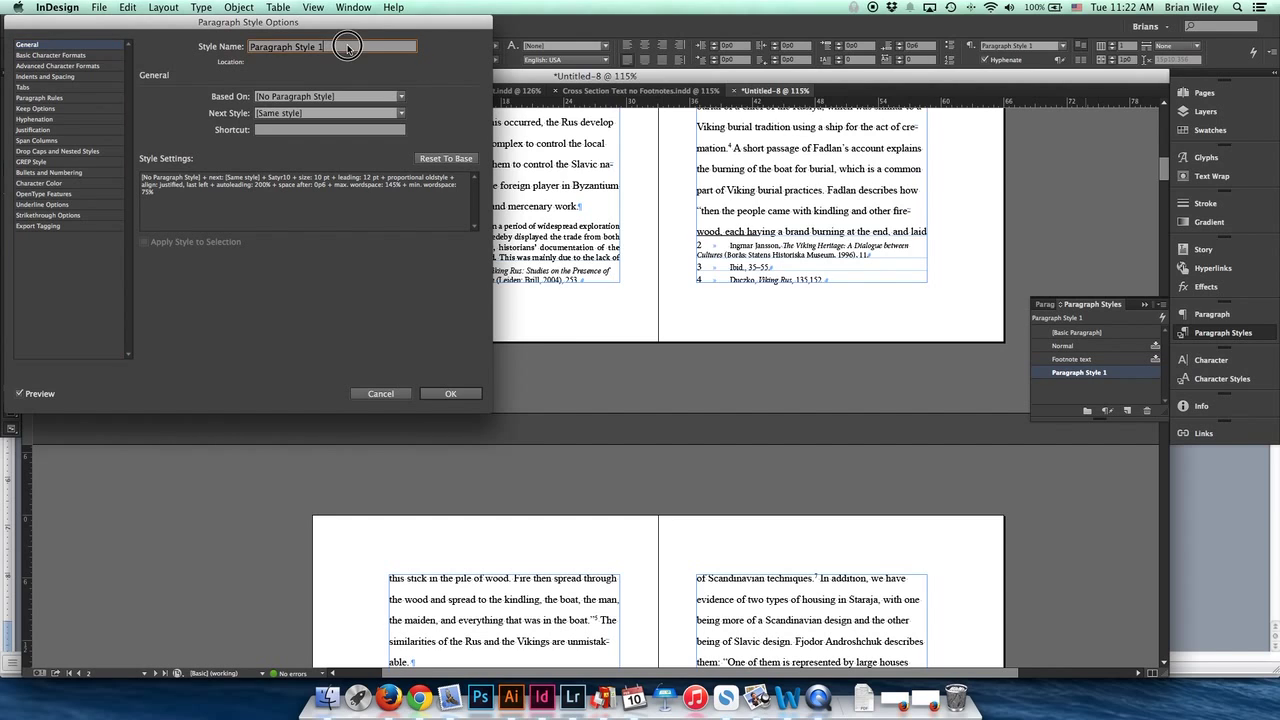
{"action": "double_click", "coordinate": [347, 47]}
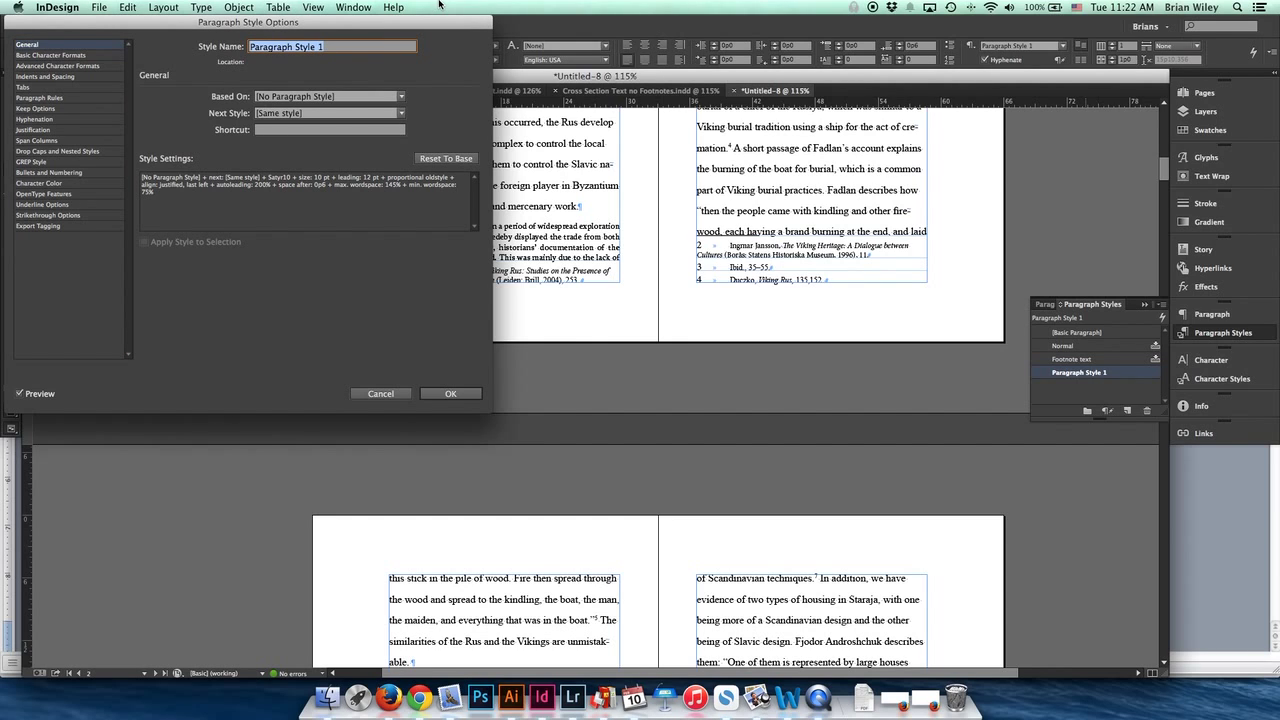
{"action": "type", "text": "Body Copy"}
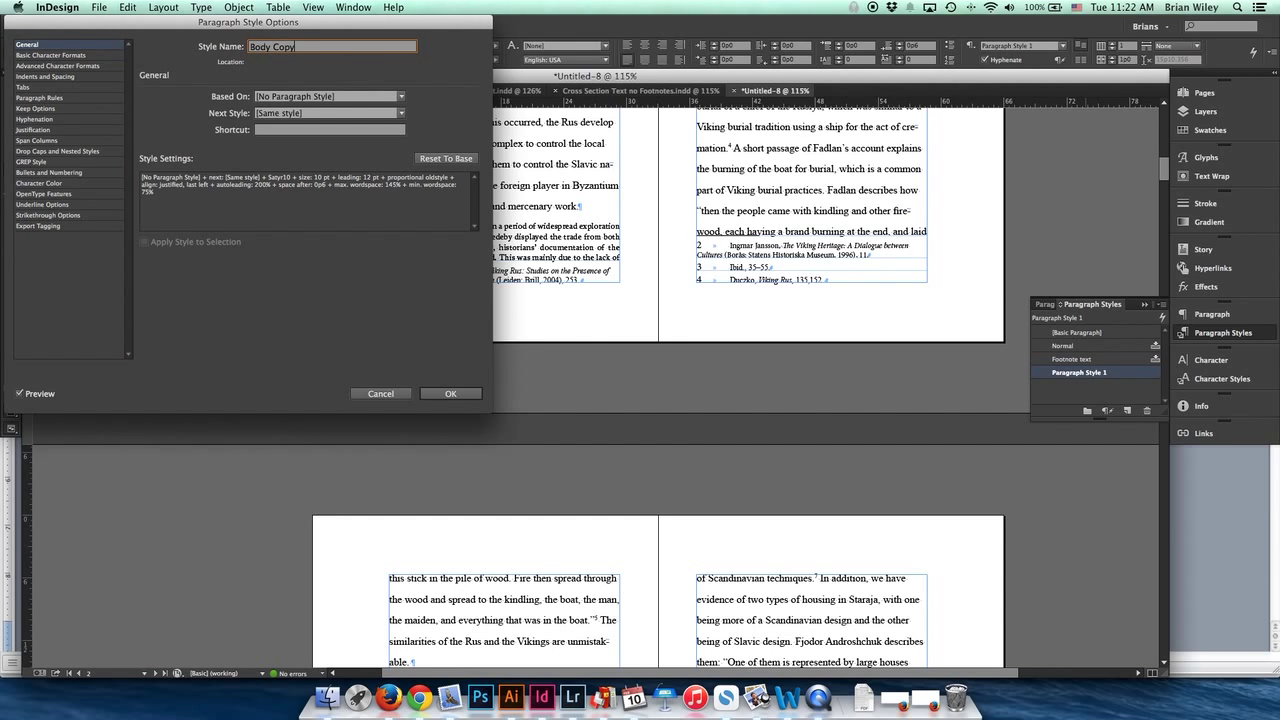
{"action": "left_click", "coordinate": [450, 393]}
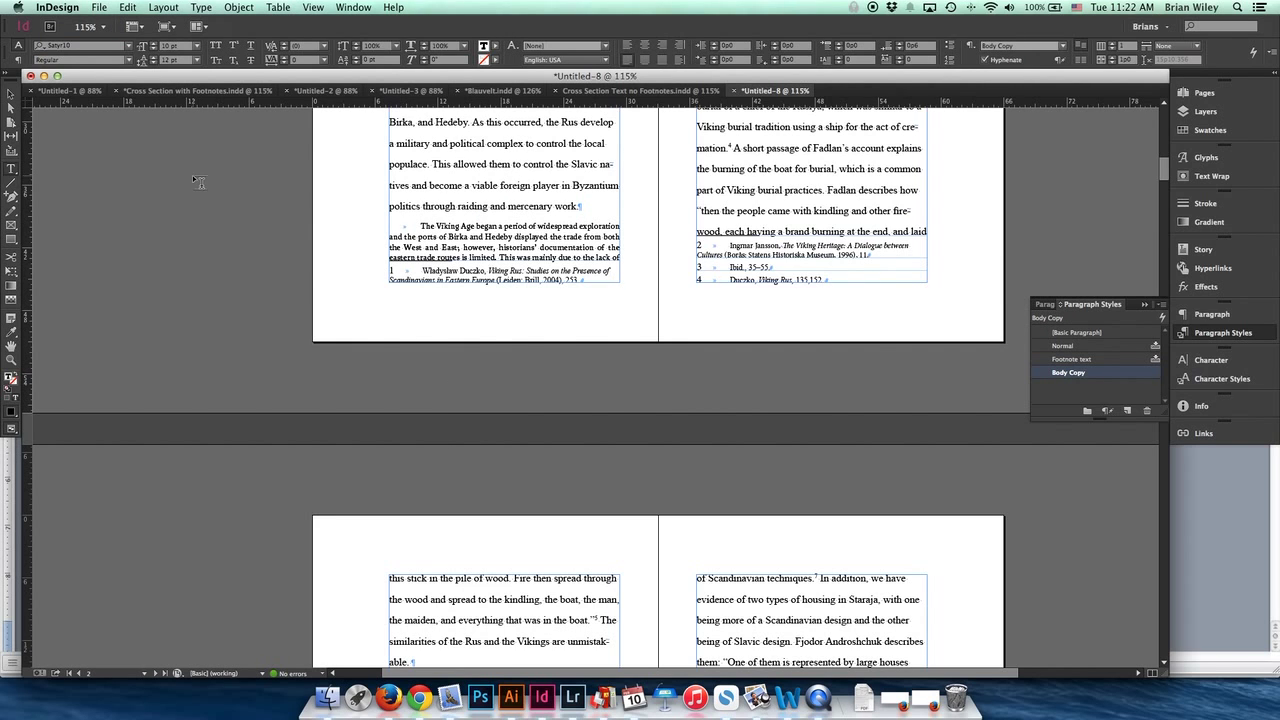
Step: Apply the Body Copy style to the whole story's text and clear its overrides
{"action": "triple_click", "coordinate": [550, 162]}
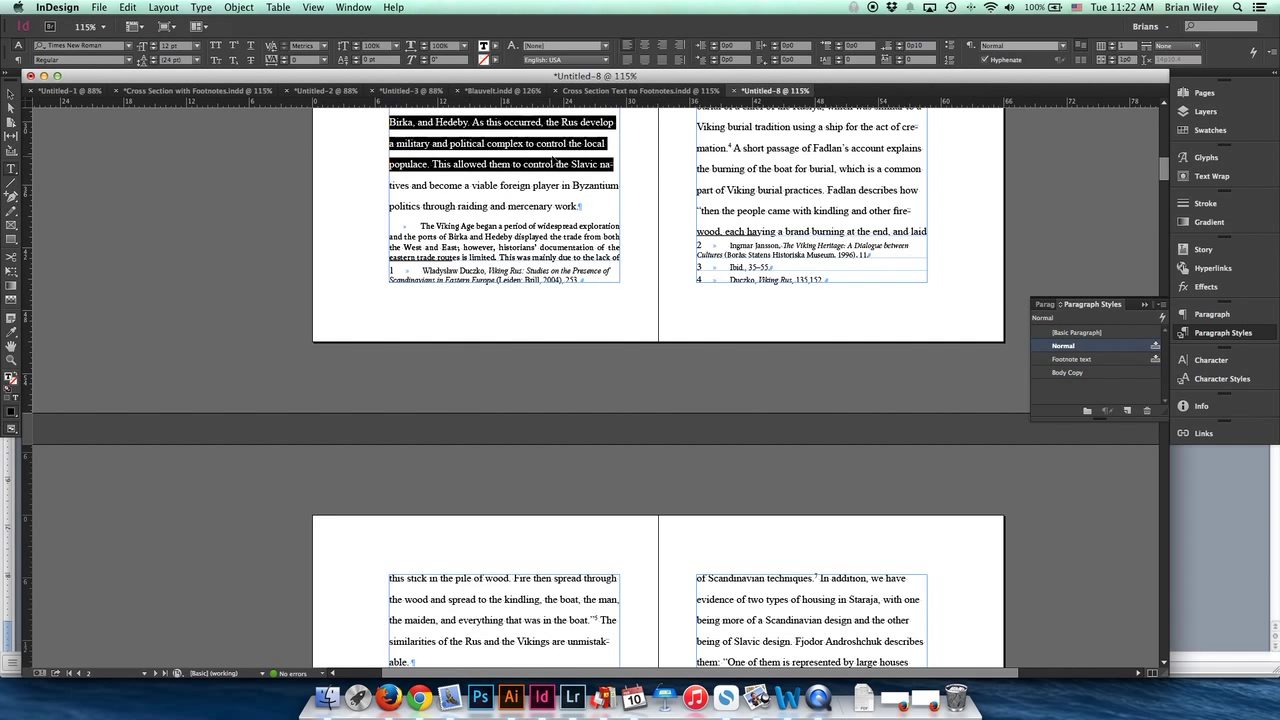
{"action": "key", "text": "super+a"}
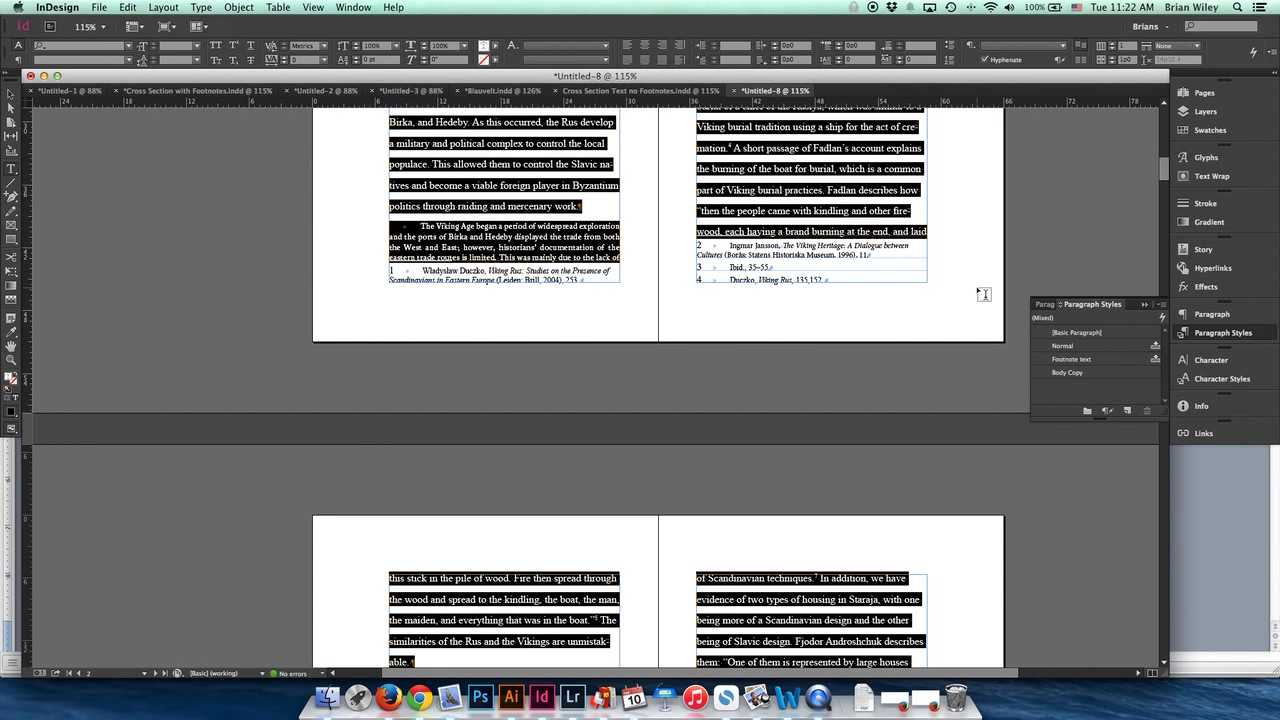
{"action": "left_click", "coordinate": [1120, 374]}
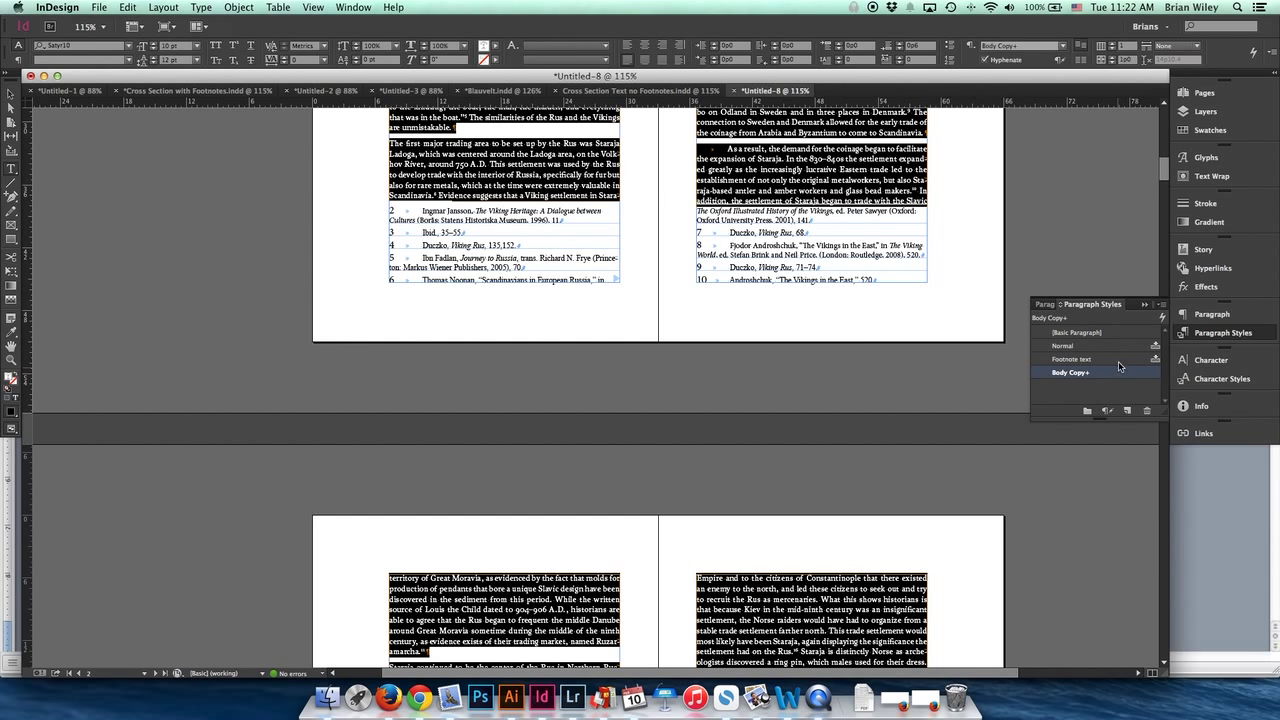
{"action": "left_click", "coordinate": [1161, 304]}
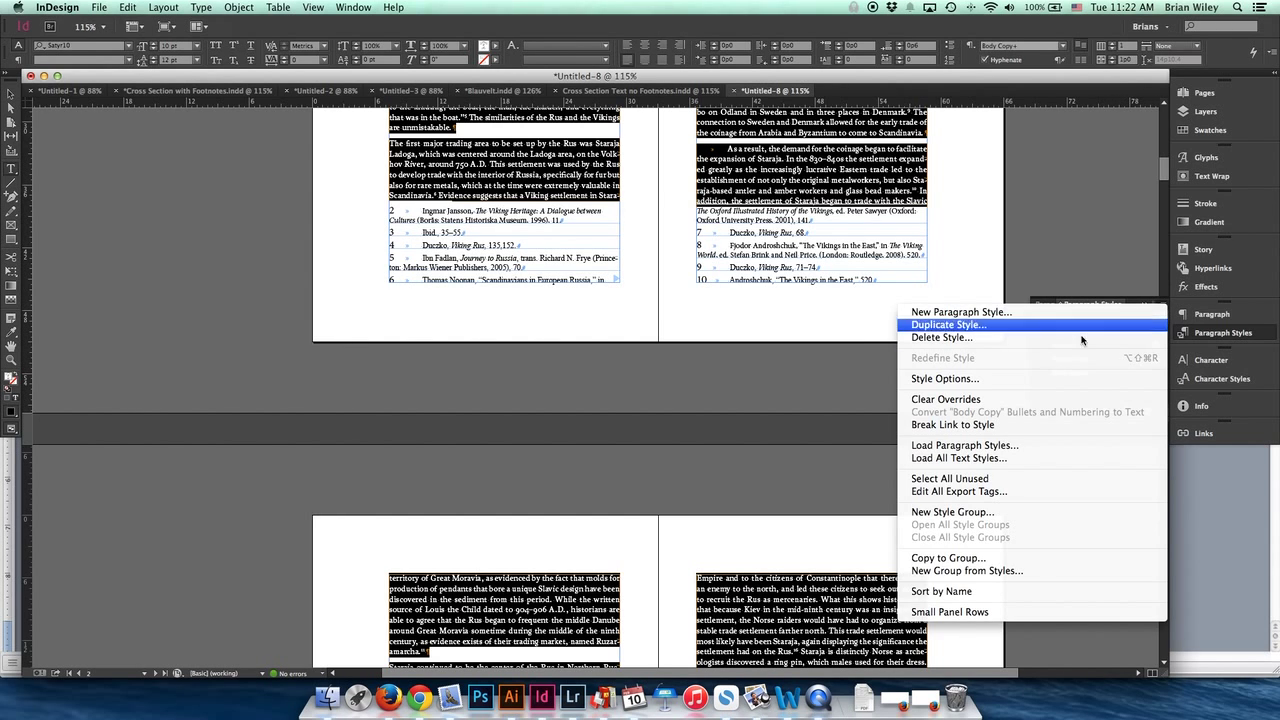
{"action": "left_click", "coordinate": [965, 399]}
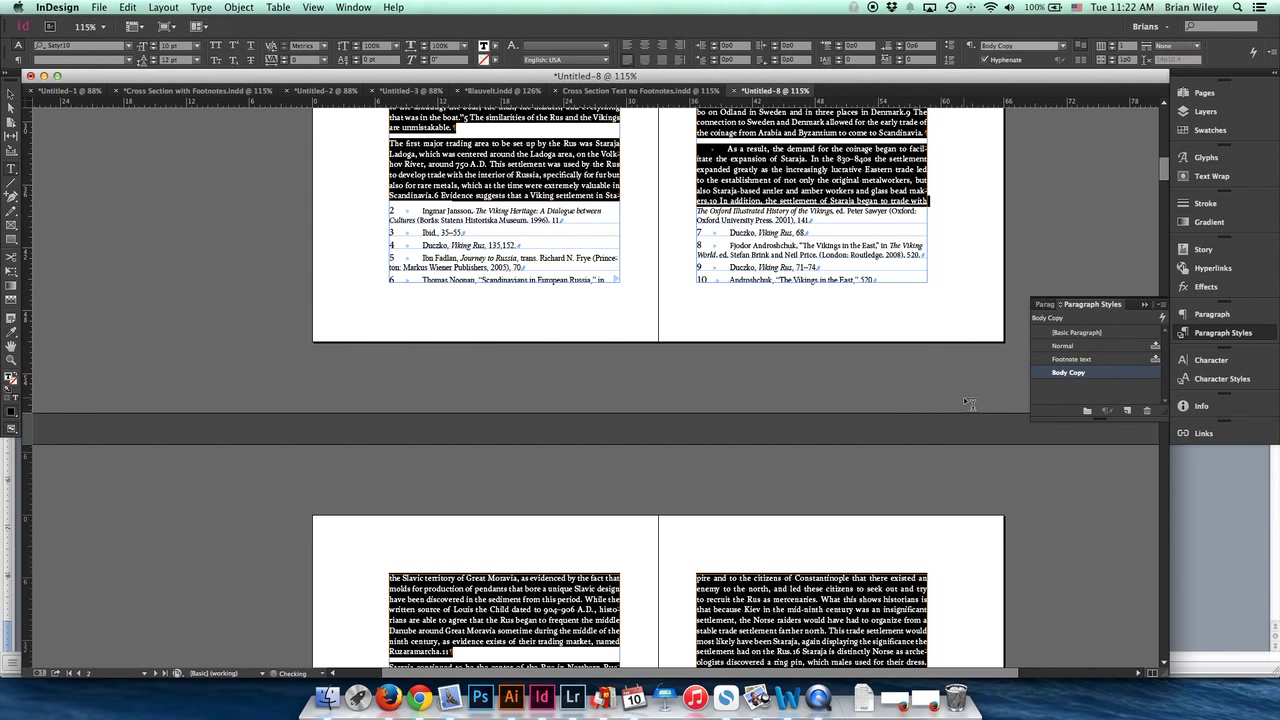
{"action": "scroll", "coordinate": [728, 245], "scroll_direction": "up", "scroll_amount": 5}
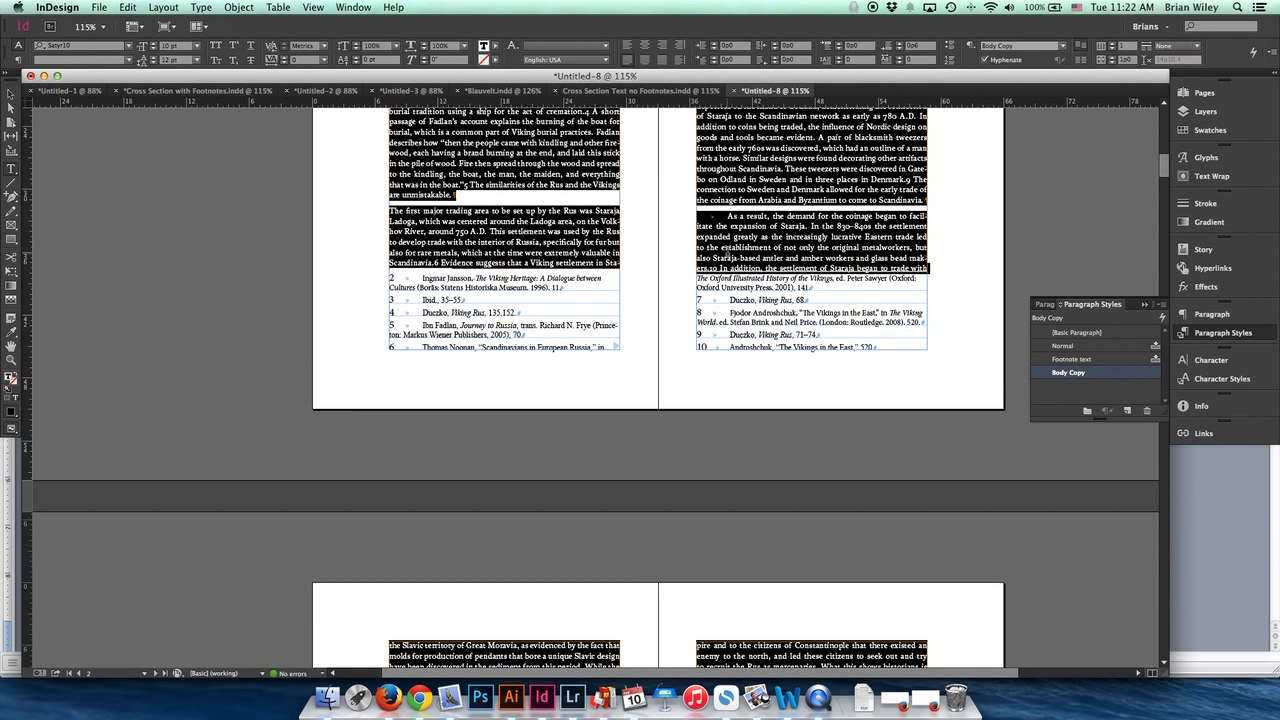
{"action": "scroll", "coordinate": [728, 250], "scroll_direction": "up", "scroll_amount": 2}
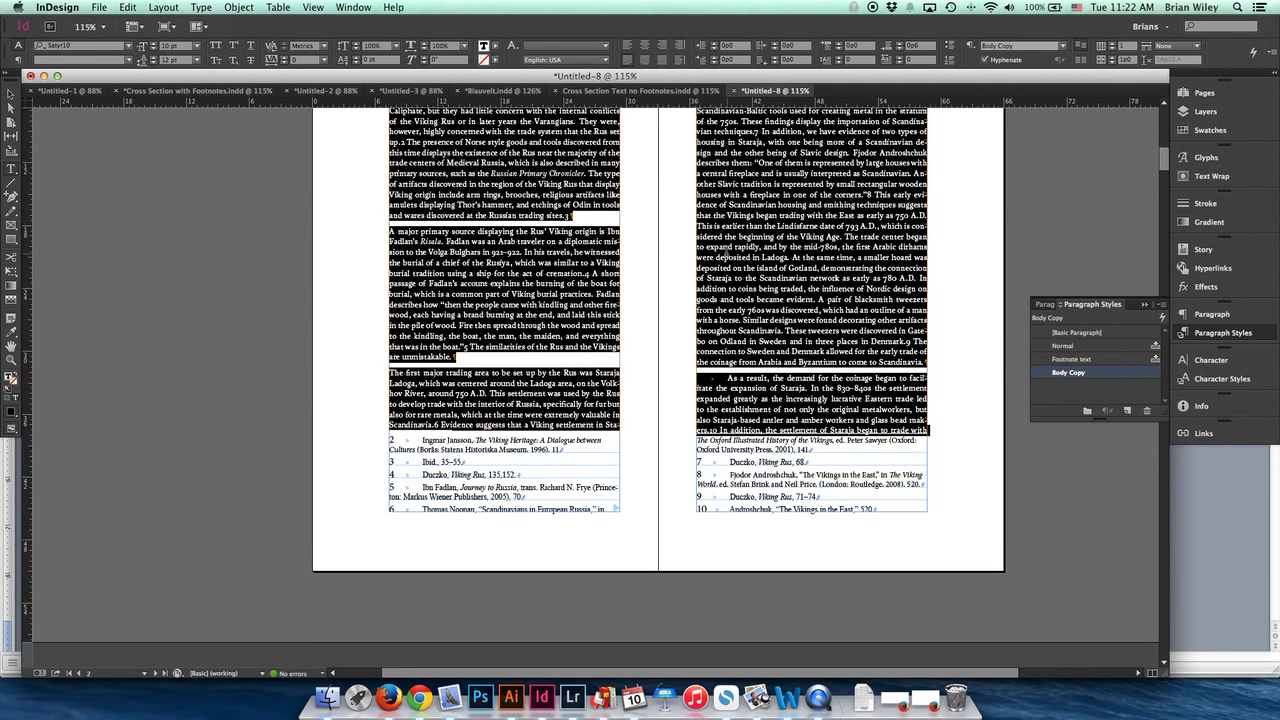
Step: Check the formatting of the italic "Russian Primary Chronicler" text in the body copy
{"action": "scroll", "coordinate": [712, 250], "scroll_direction": "up", "scroll_amount": 2}
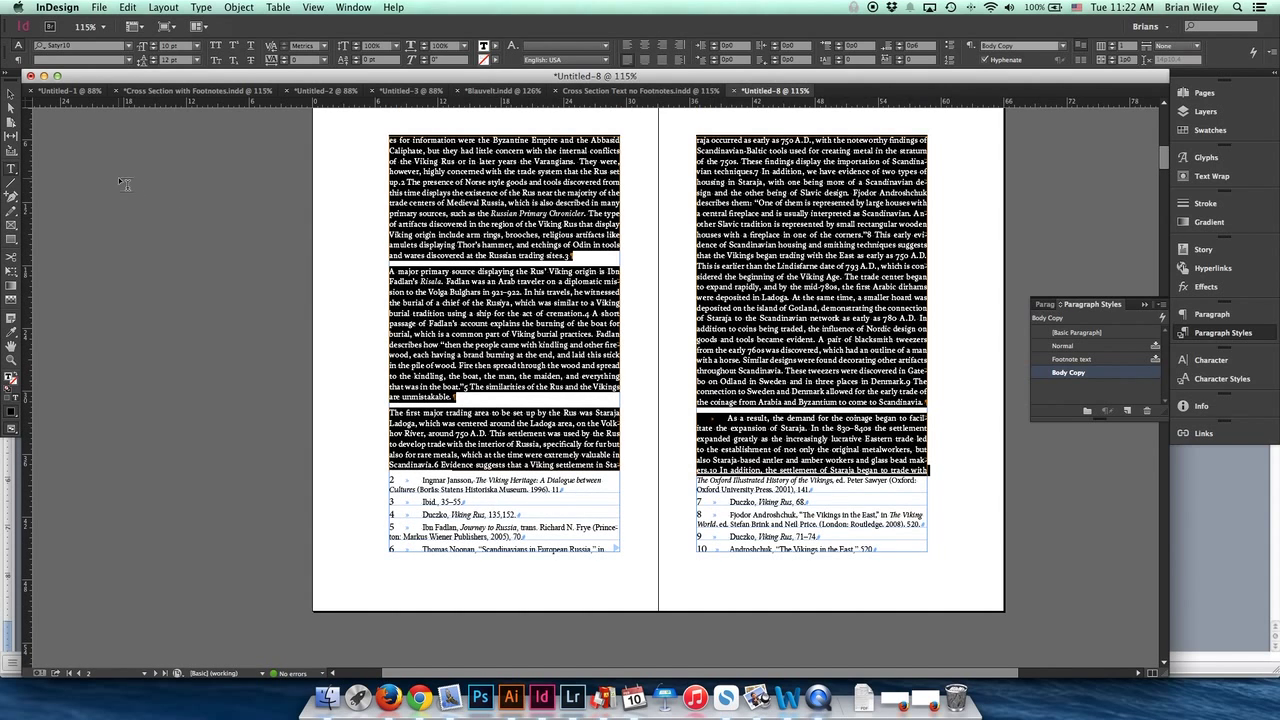
{"action": "left_click", "coordinate": [10, 94]}
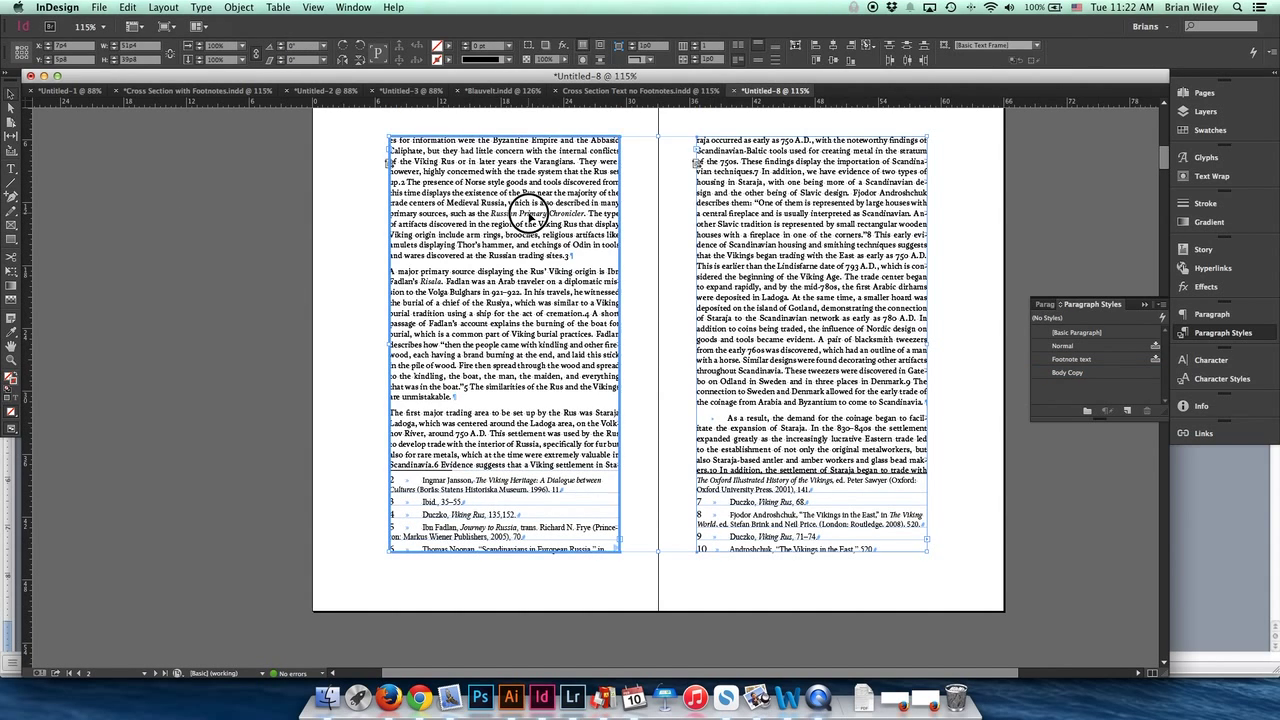
{"action": "double_click", "coordinate": [548, 213]}
{"action": "left_click_drag", "start_coordinate": [567, 213], "coordinate": [501, 213]}
{"action": "left_click", "coordinate": [10, 94]}
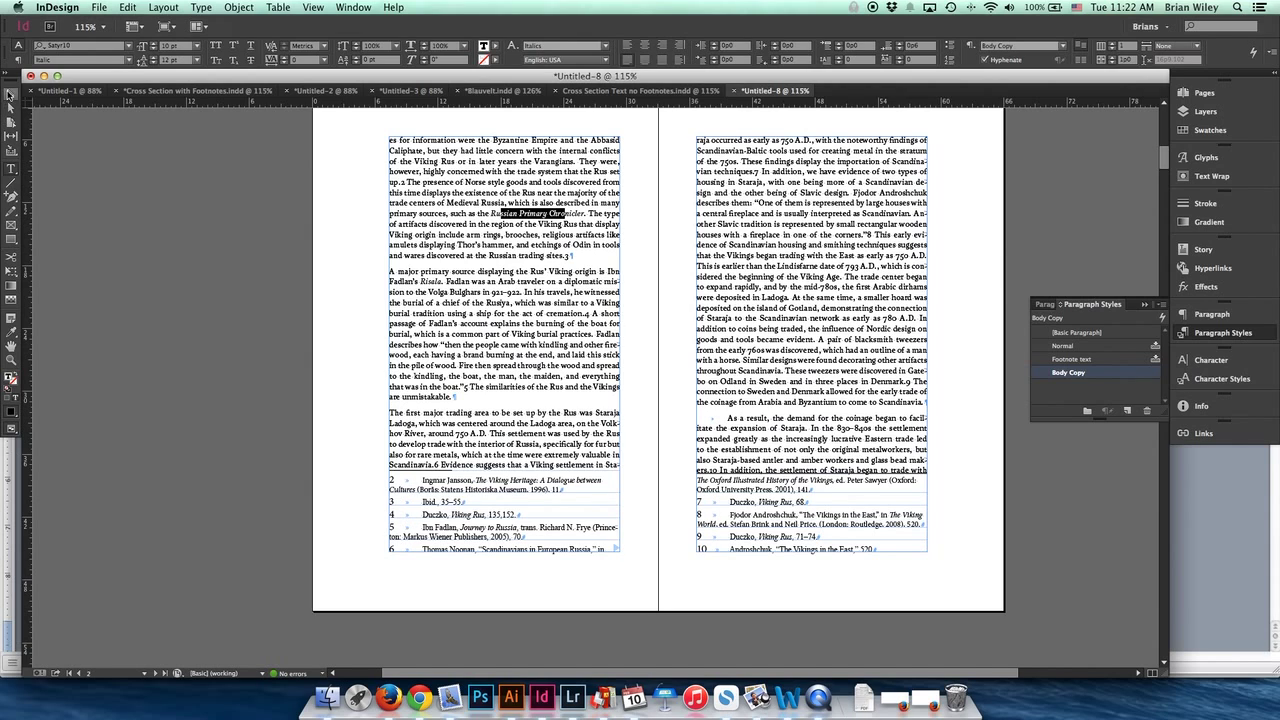
Step: Delete the imported Normal paragraph style, replacing it with [Basic Paragraph]
{"action": "left_click", "coordinate": [255, 215]}
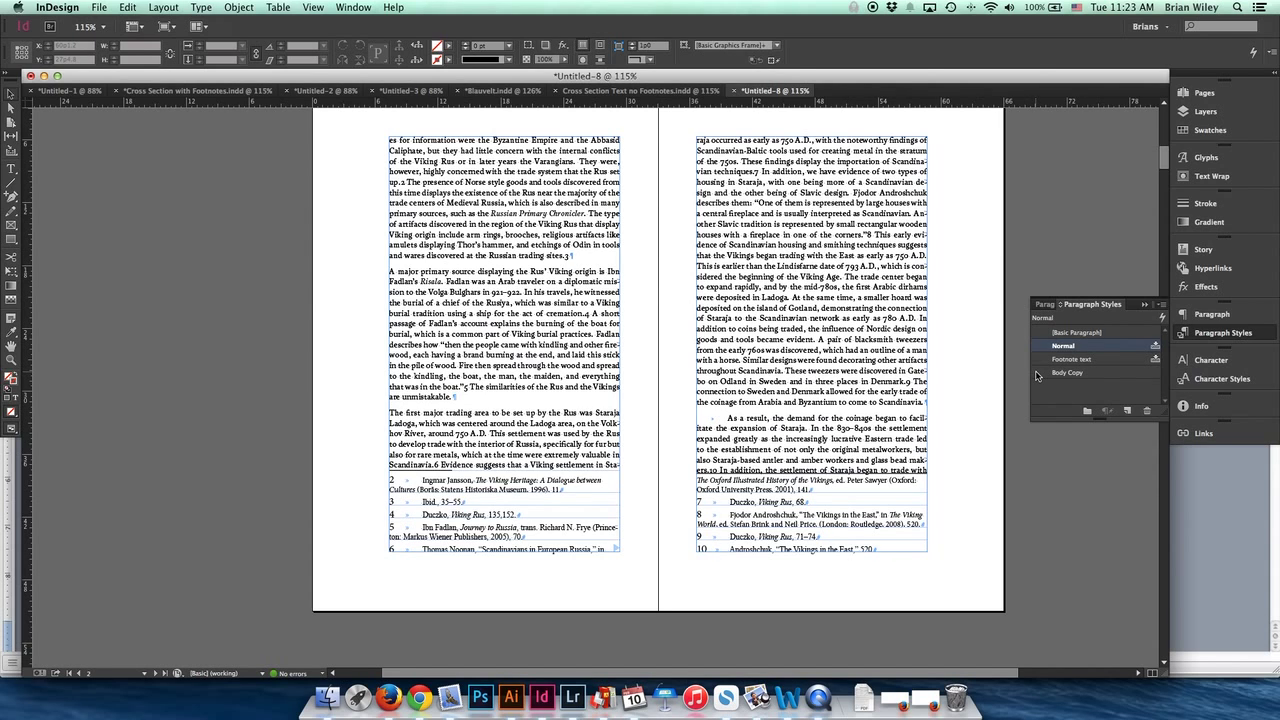
{"action": "left_click_drag", "start_coordinate": [1100, 378], "coordinate": [1147, 414]}
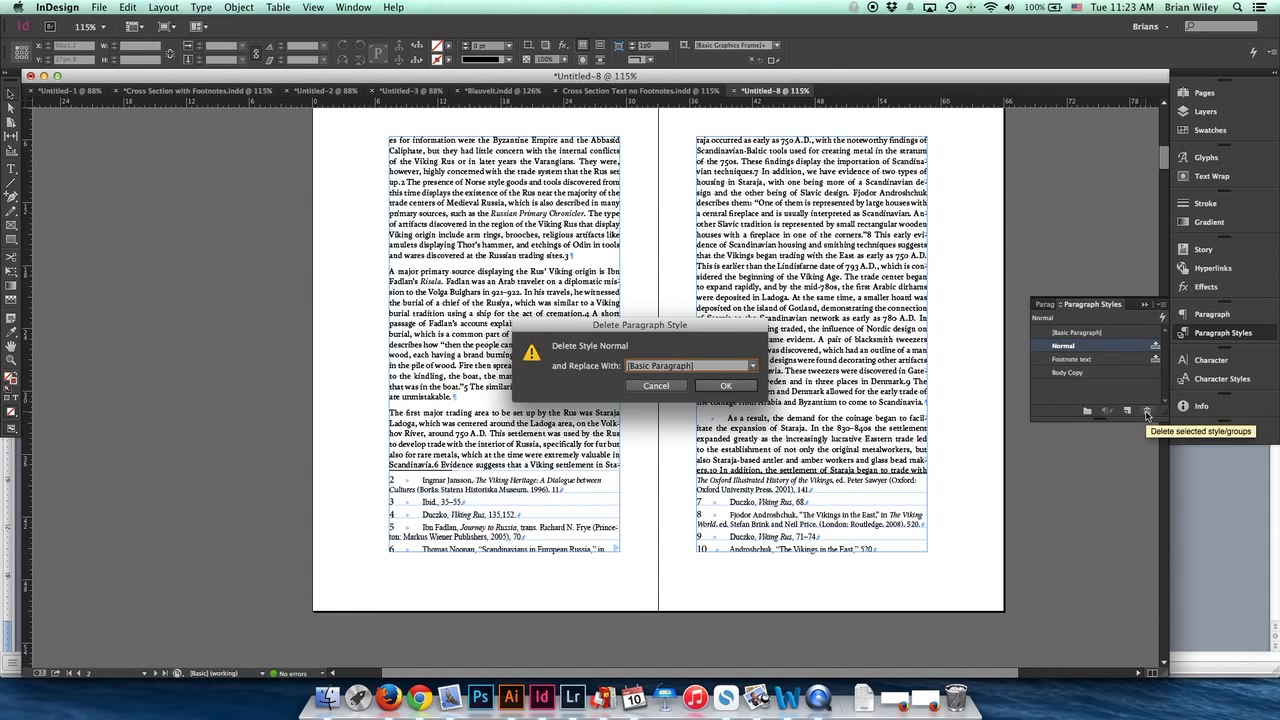
{"action": "left_click", "coordinate": [730, 392]}
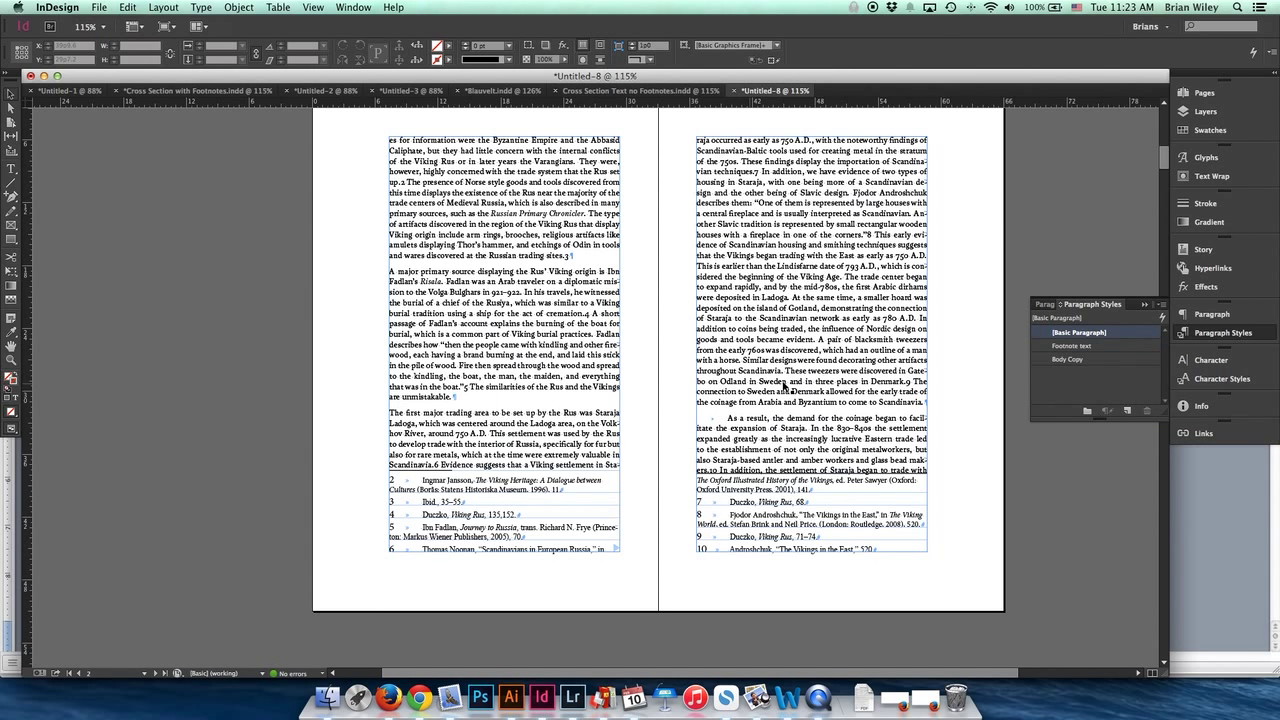
Step: Remove all tabs from the document with a GREP find/change of \t to nothing, clearing the find and change formats
{"action": "scroll", "coordinate": [771, 418], "scroll_direction": "up", "scroll_amount": 1}
{"action": "scroll", "coordinate": [771, 418], "scroll_direction": "up", "scroll_amount": 10}
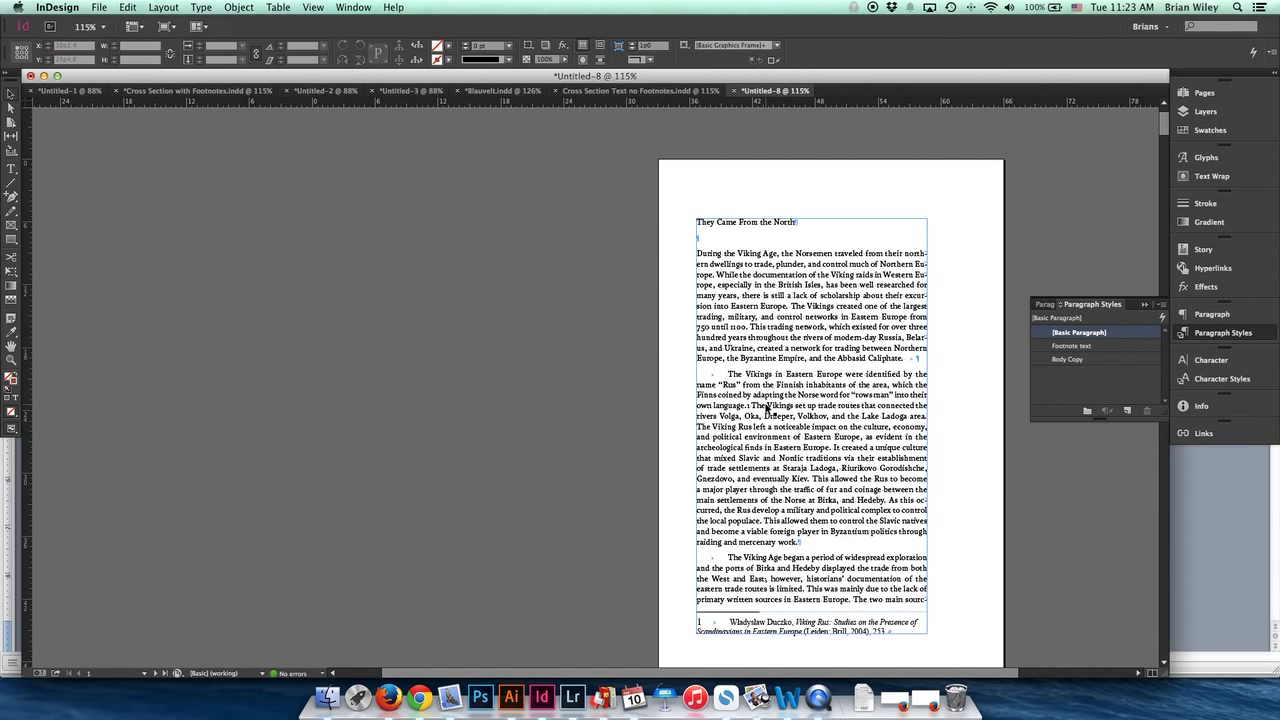
{"action": "key", "text": "super+f"}
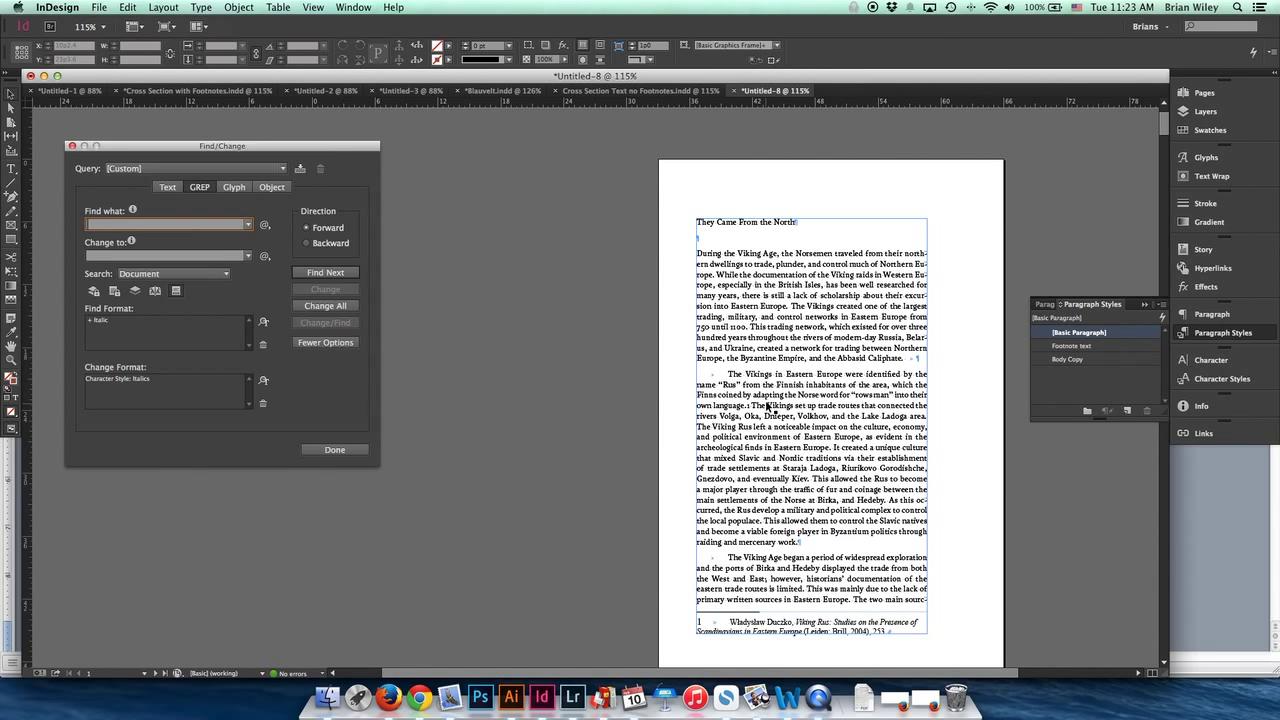
{"action": "left_click", "coordinate": [265, 225]}
{"action": "left_click", "coordinate": [315, 229]}
{"action": "left_click", "coordinate": [263, 344]}
{"action": "left_click", "coordinate": [263, 403]}
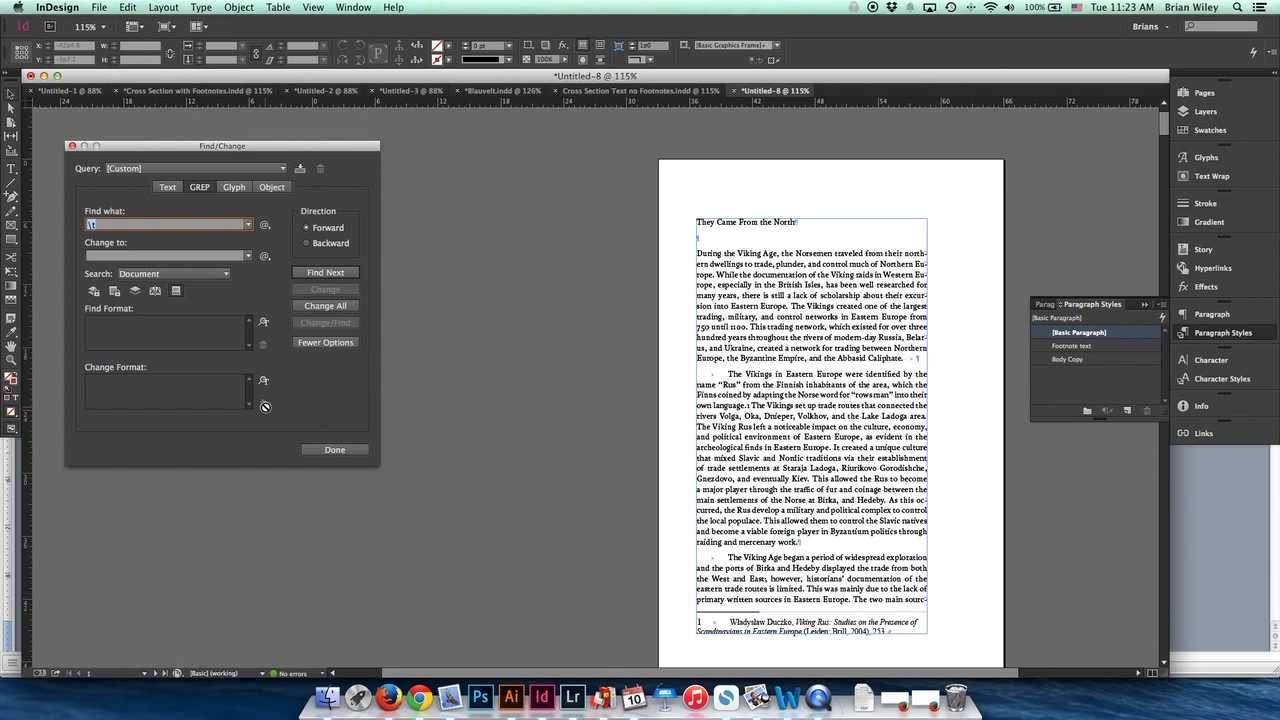
{"action": "left_click", "coordinate": [325, 305]}
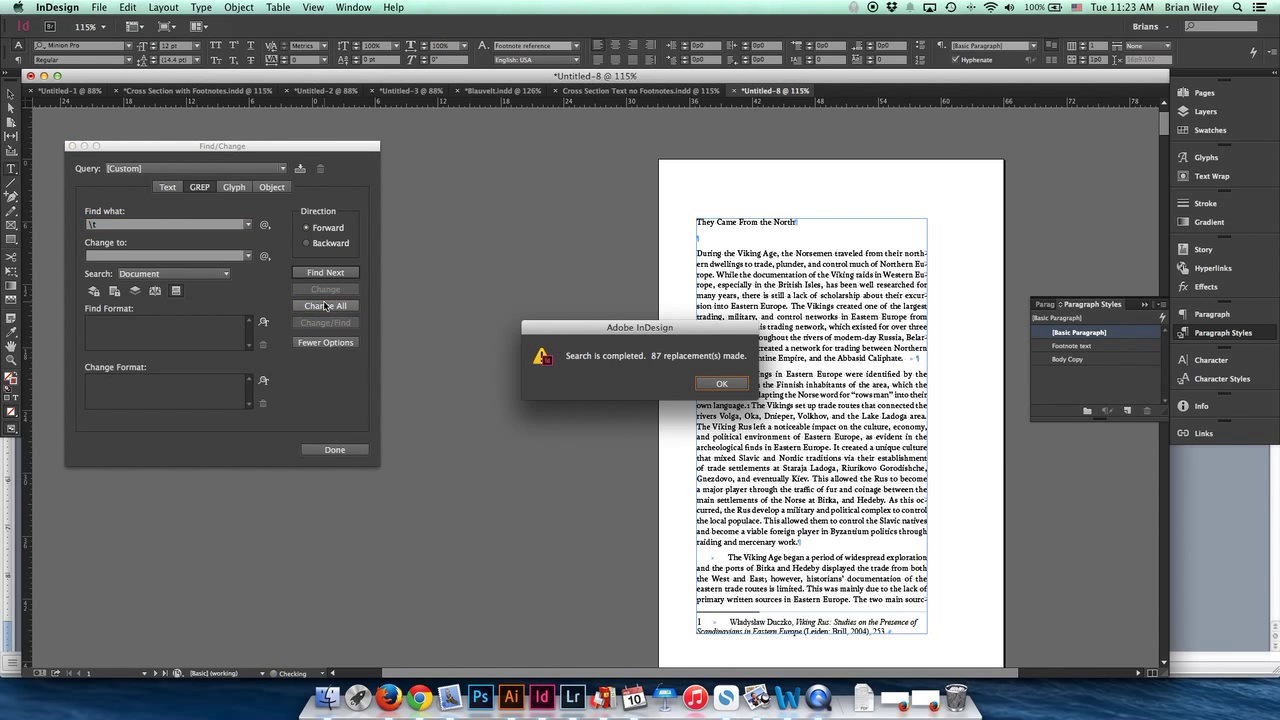
{"action": "left_click", "coordinate": [728, 383]}
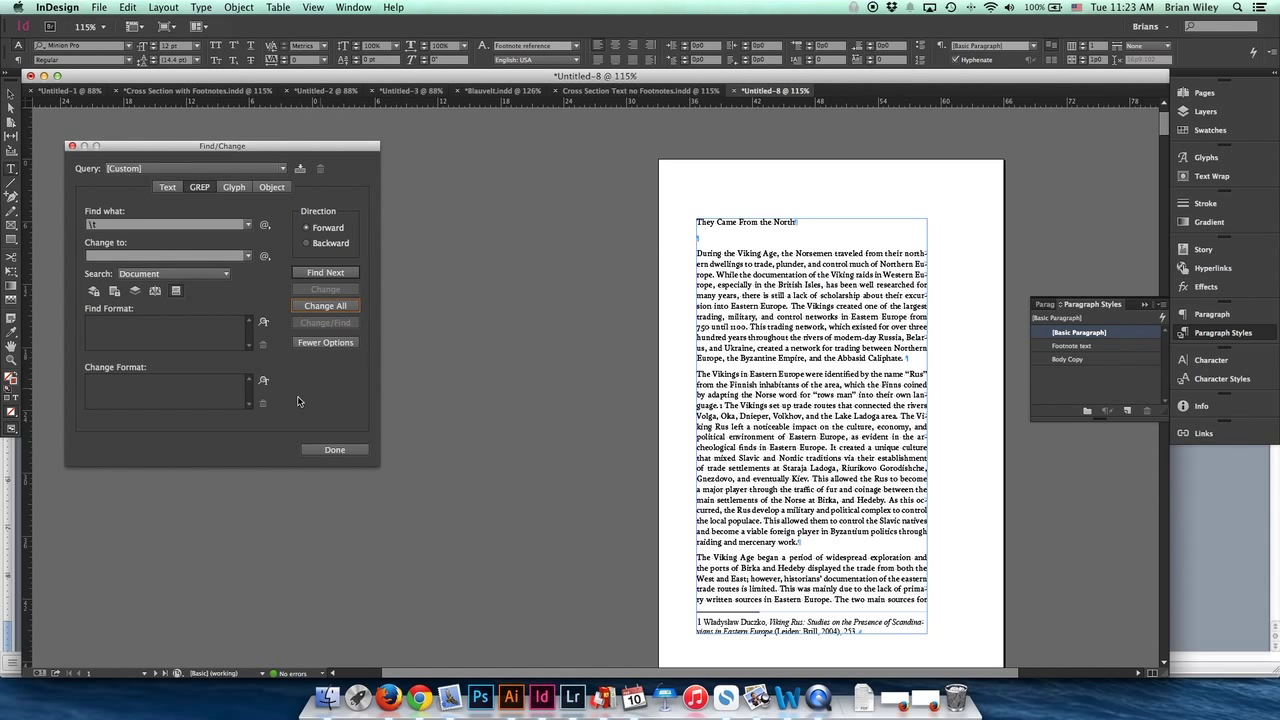
{"action": "left_click", "coordinate": [330, 450]}
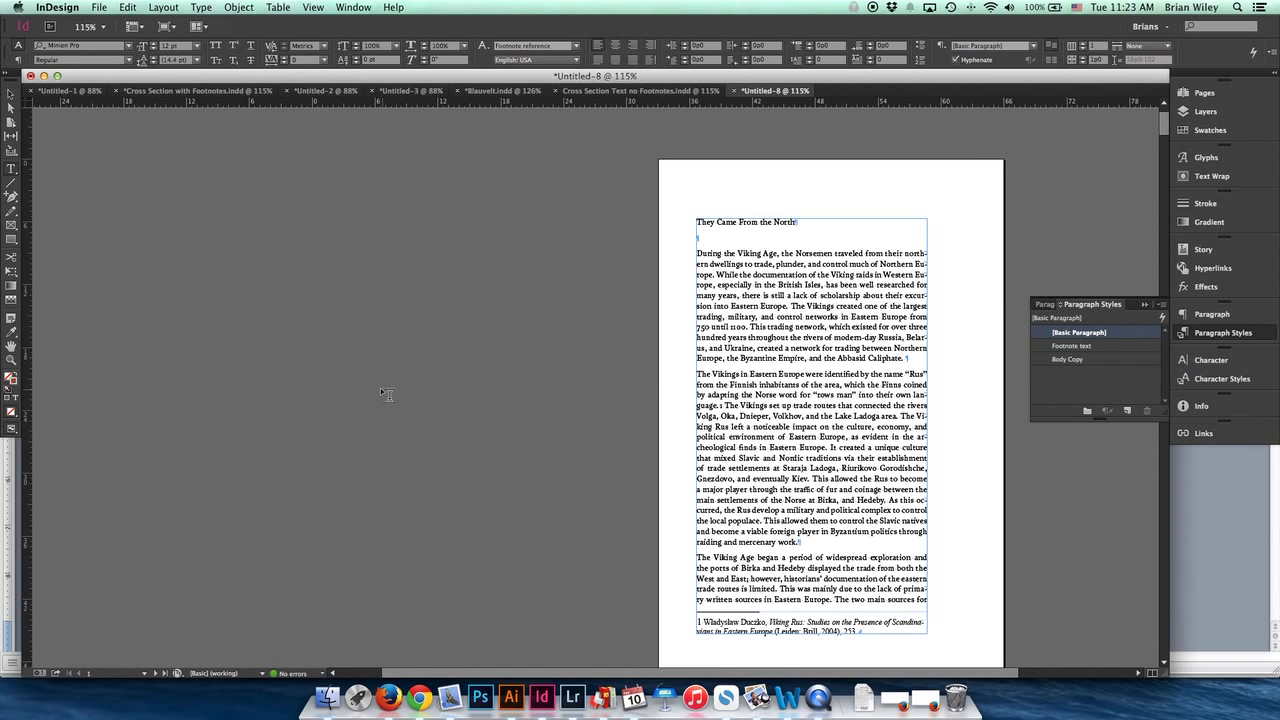
Step: Locate the first footnote reference number in the body text and view it at high magnification
{"action": "scroll", "coordinate": [798, 383], "scroll_direction": "down", "scroll_amount": 5}
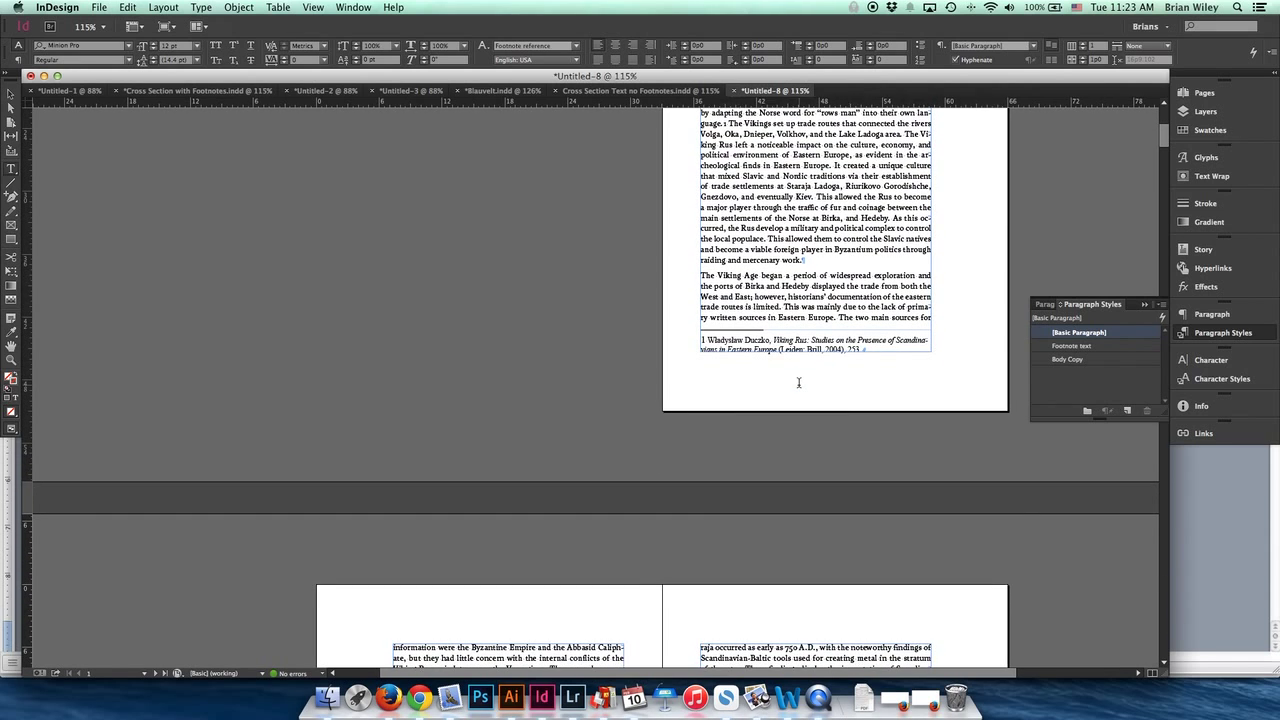
{"action": "scroll", "coordinate": [735, 306], "scroll_direction": "up", "scroll_amount": 1}
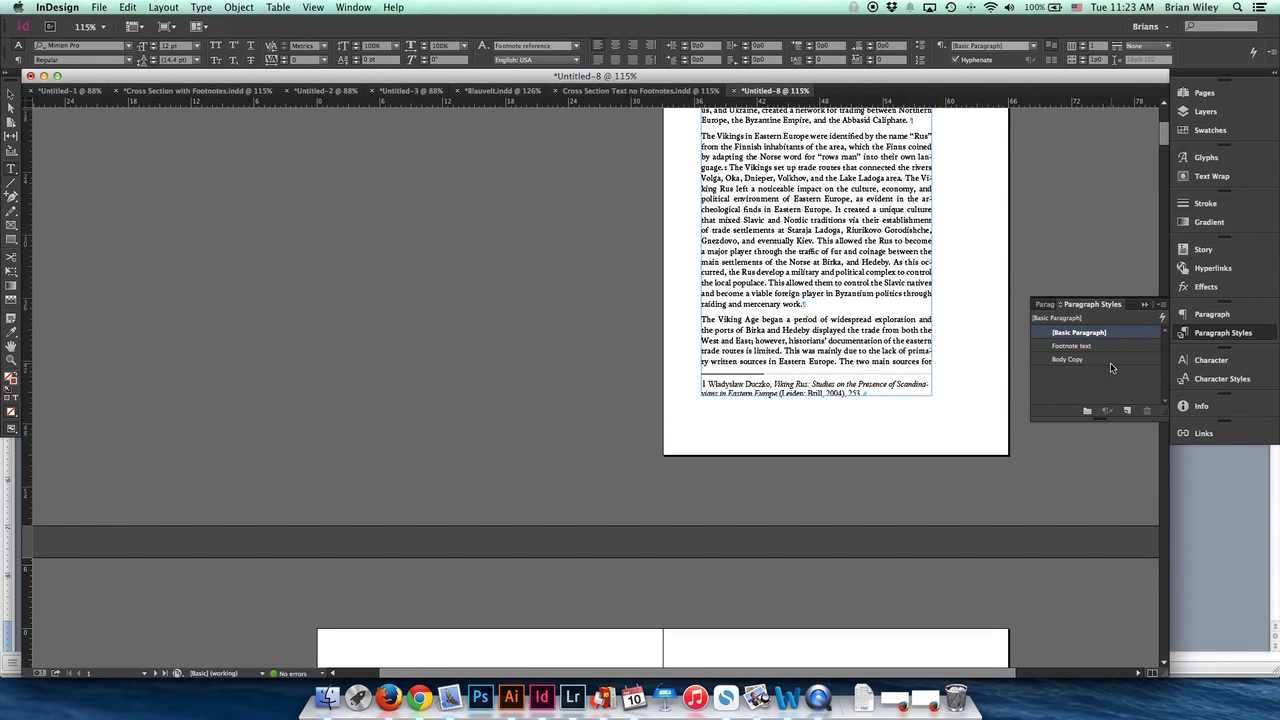
{"action": "scroll", "coordinate": [730, 380], "scroll_direction": "up", "scroll_amount": 2}
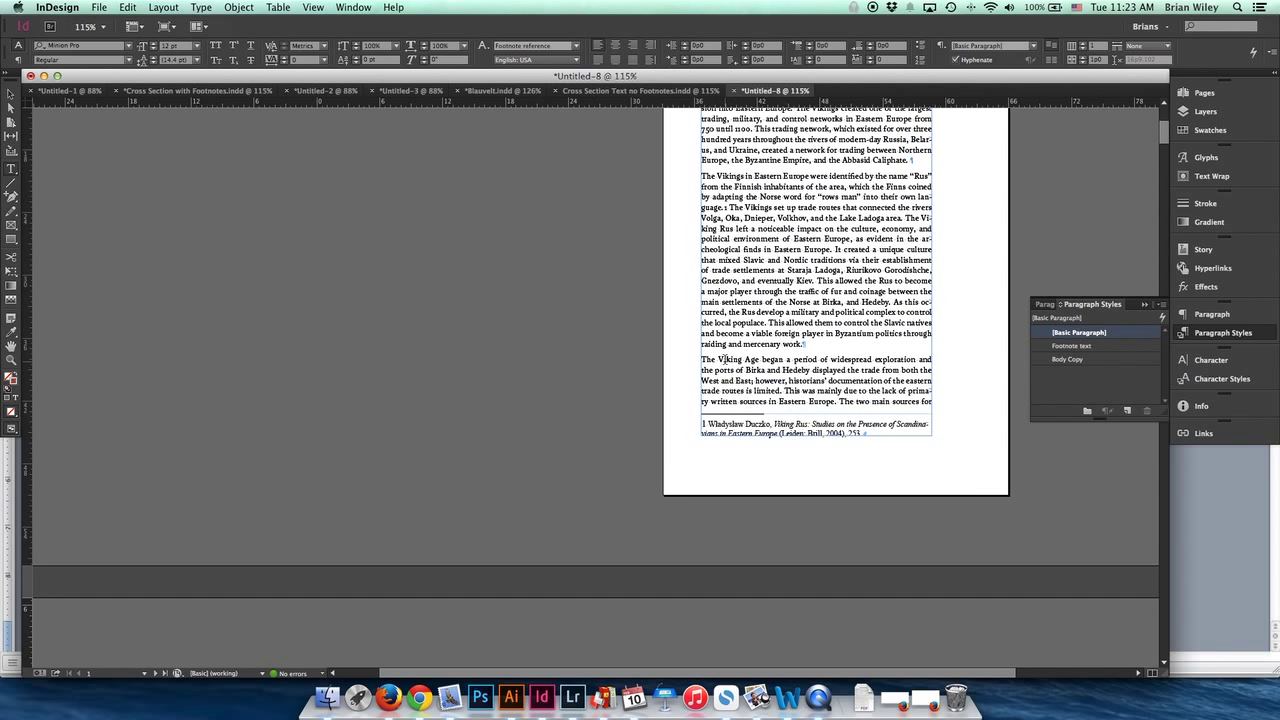
{"action": "scroll", "coordinate": [720, 360], "scroll_direction": "right", "scroll_amount": 1}
{"action": "scroll", "coordinate": [716, 357], "scroll_direction": "right", "scroll_amount": 1}
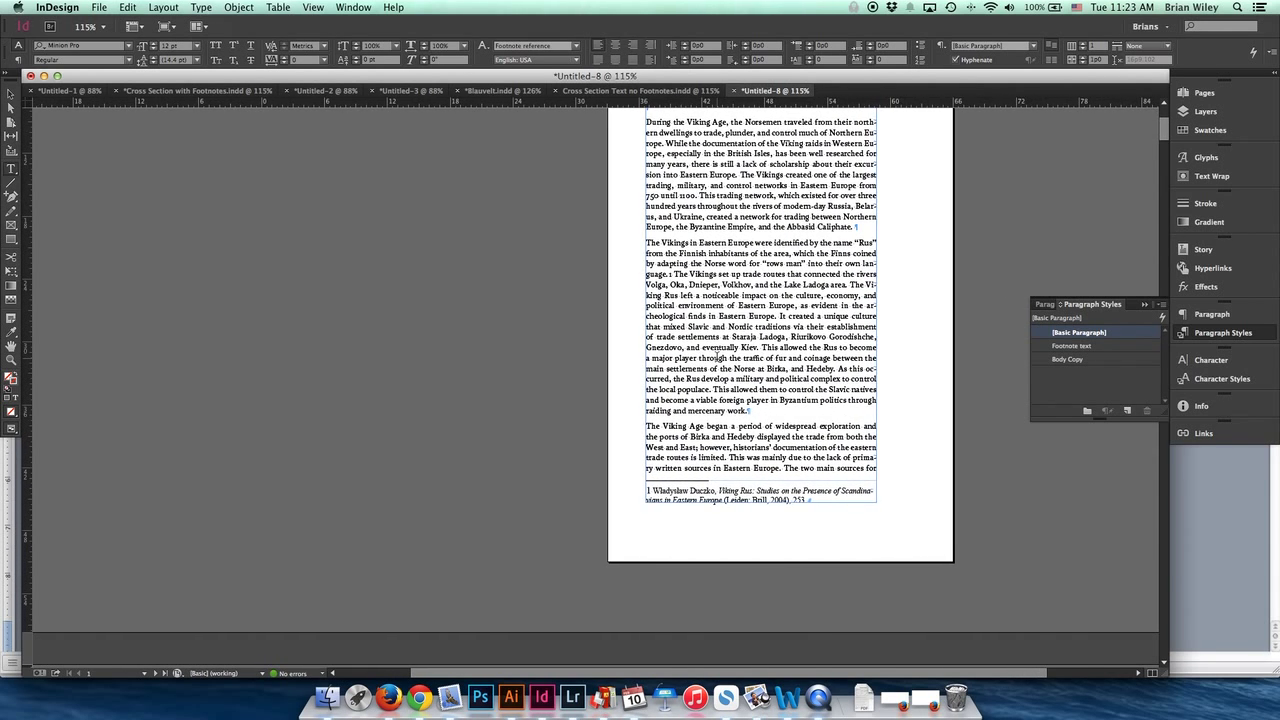
{"action": "scroll", "coordinate": [716, 357], "scroll_direction": "up", "scroll_amount": 2}
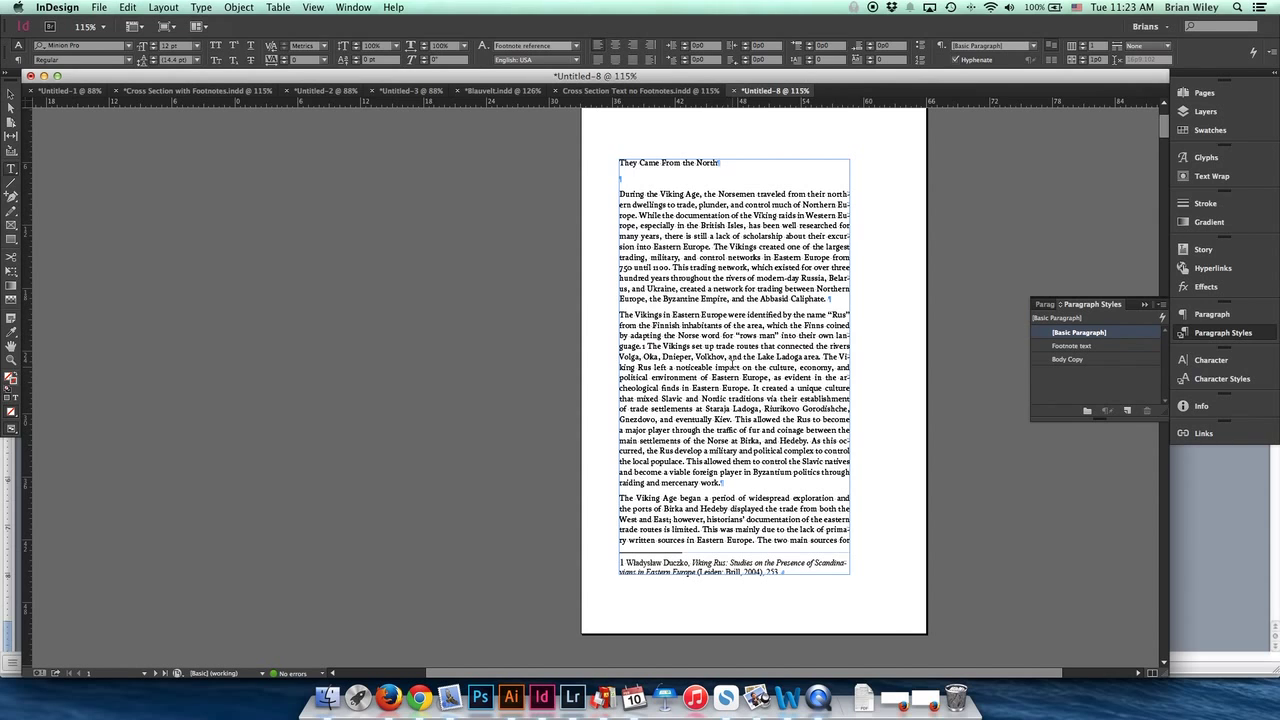
{"action": "double_click", "coordinate": [644, 346]}
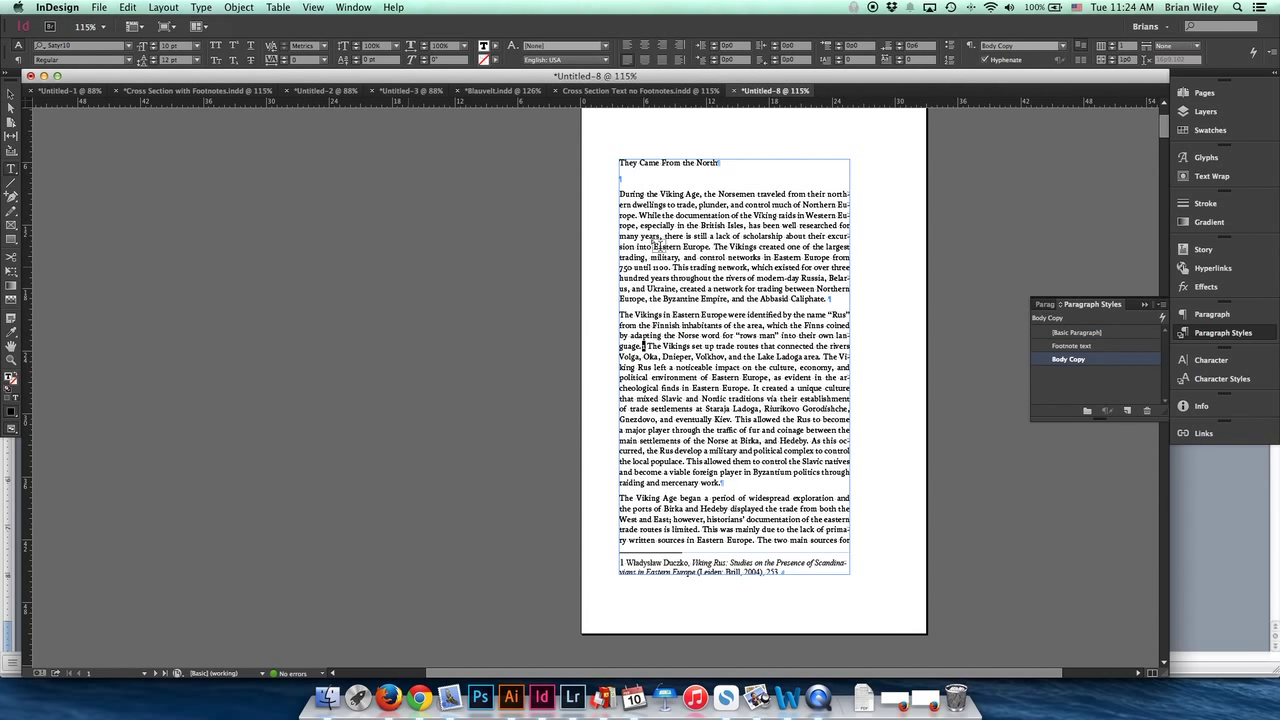
{"action": "left_click", "coordinate": [10, 93]}
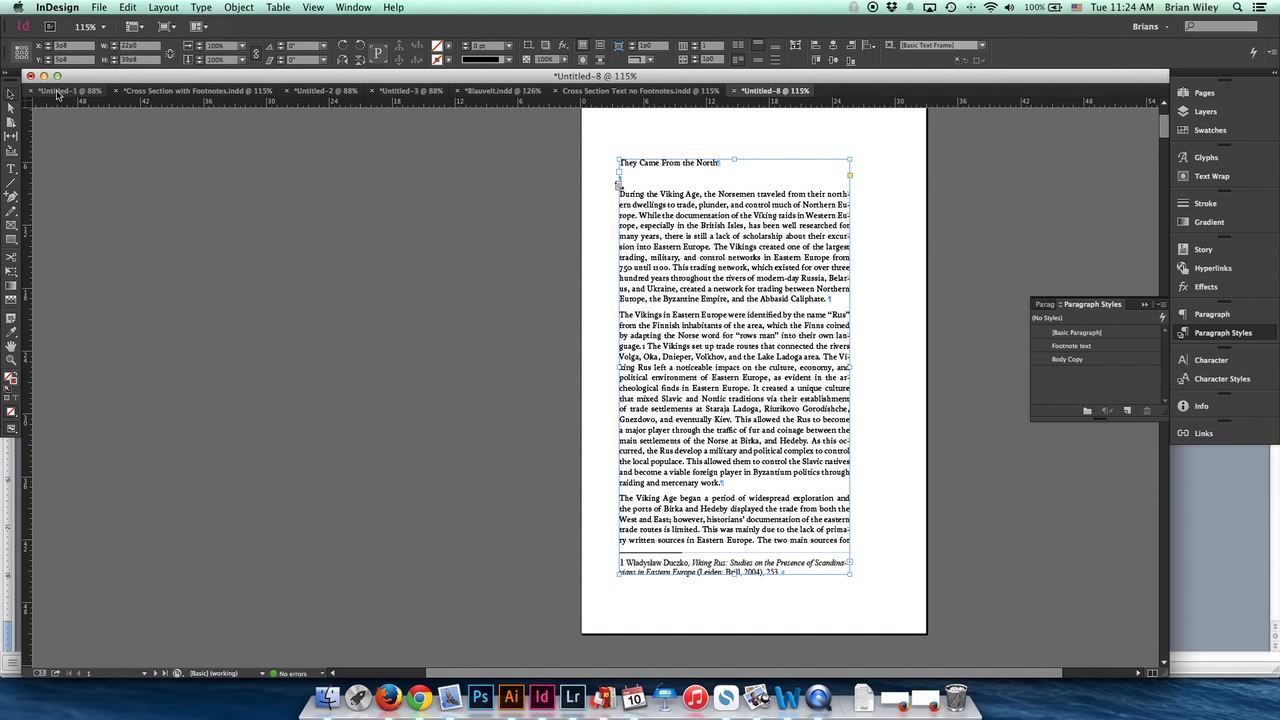
{"action": "left_click_drag", "start_coordinate": [721, 364], "coordinate": [722, 365]}
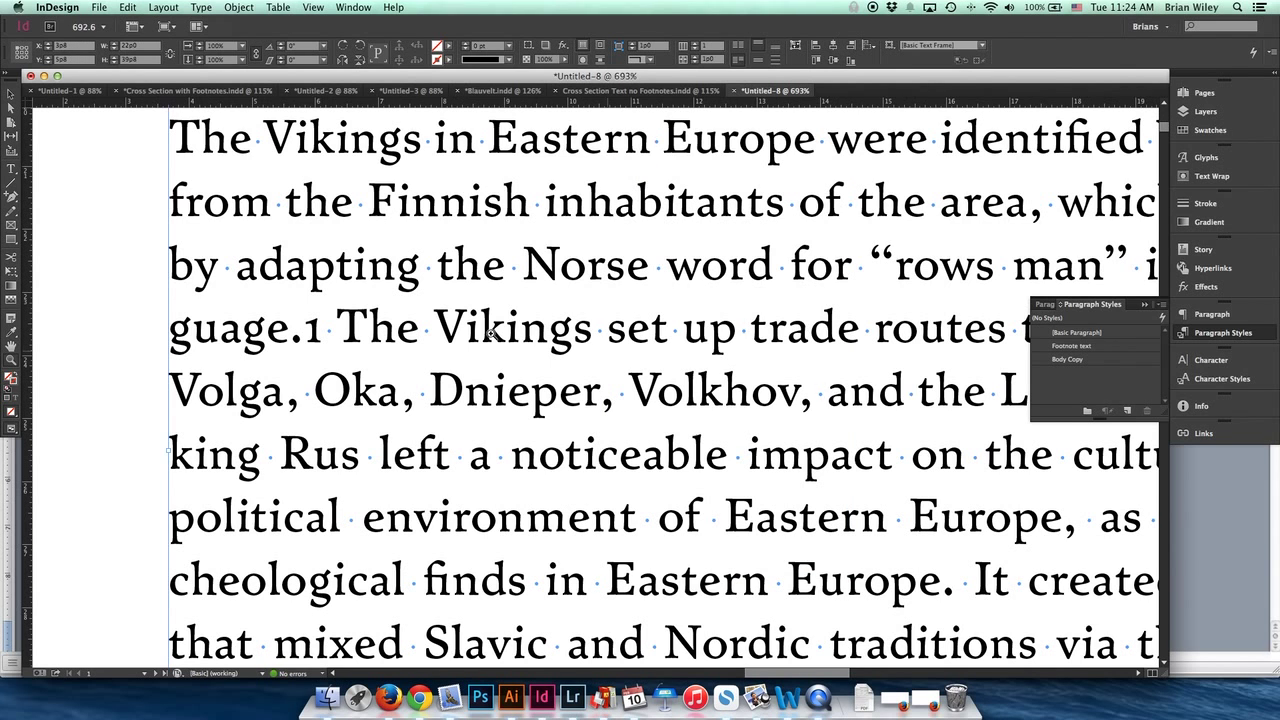
Step: Check which character style is applied to the first footnote reference number
{"action": "left_click", "coordinate": [1232, 381]}
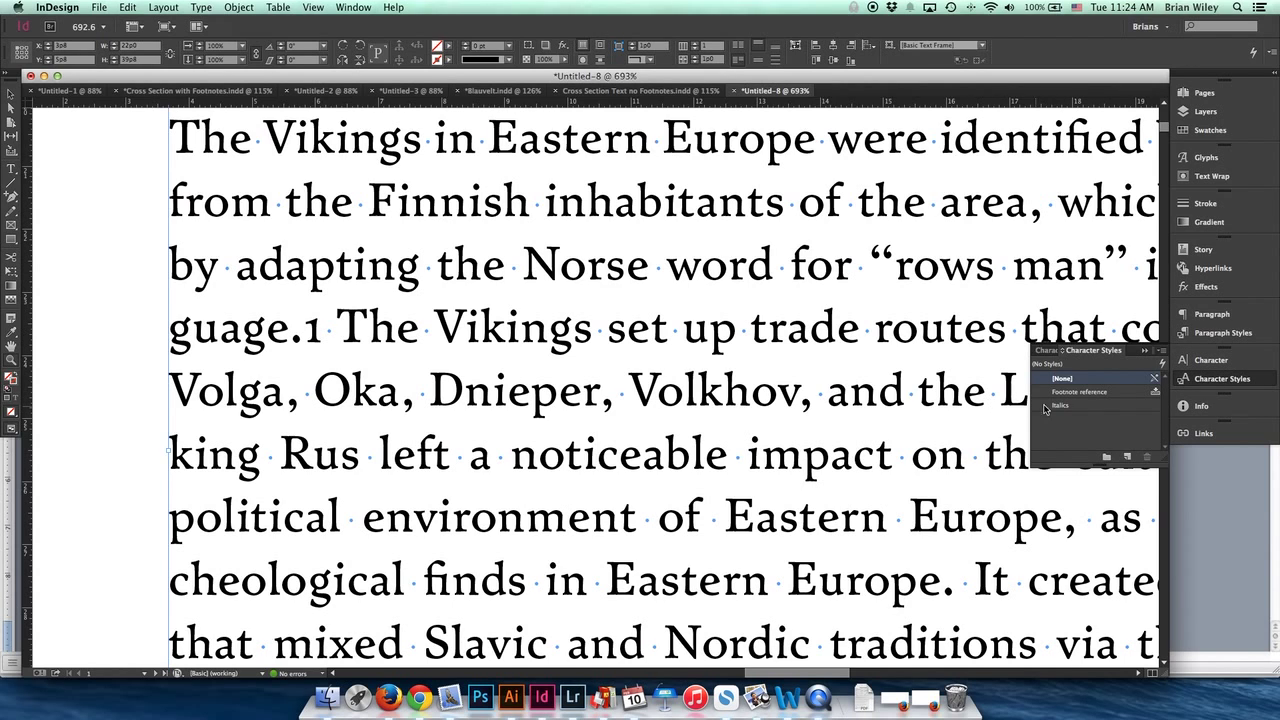
{"action": "key", "text": "v"}
{"action": "left_click", "coordinate": [331, 342]}
{"action": "double_click", "coordinate": [312, 328]}
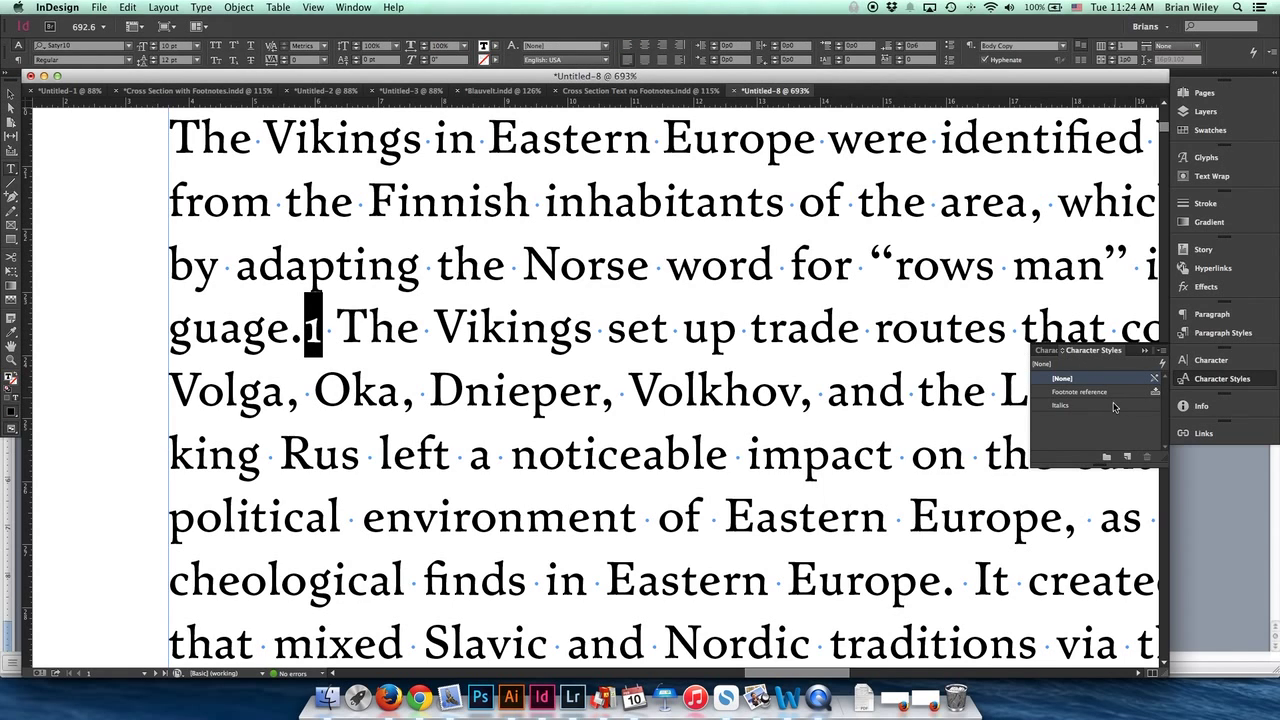
{"action": "left_click", "coordinate": [8, 97]}
{"action": "left_click", "coordinate": [199, 8]}
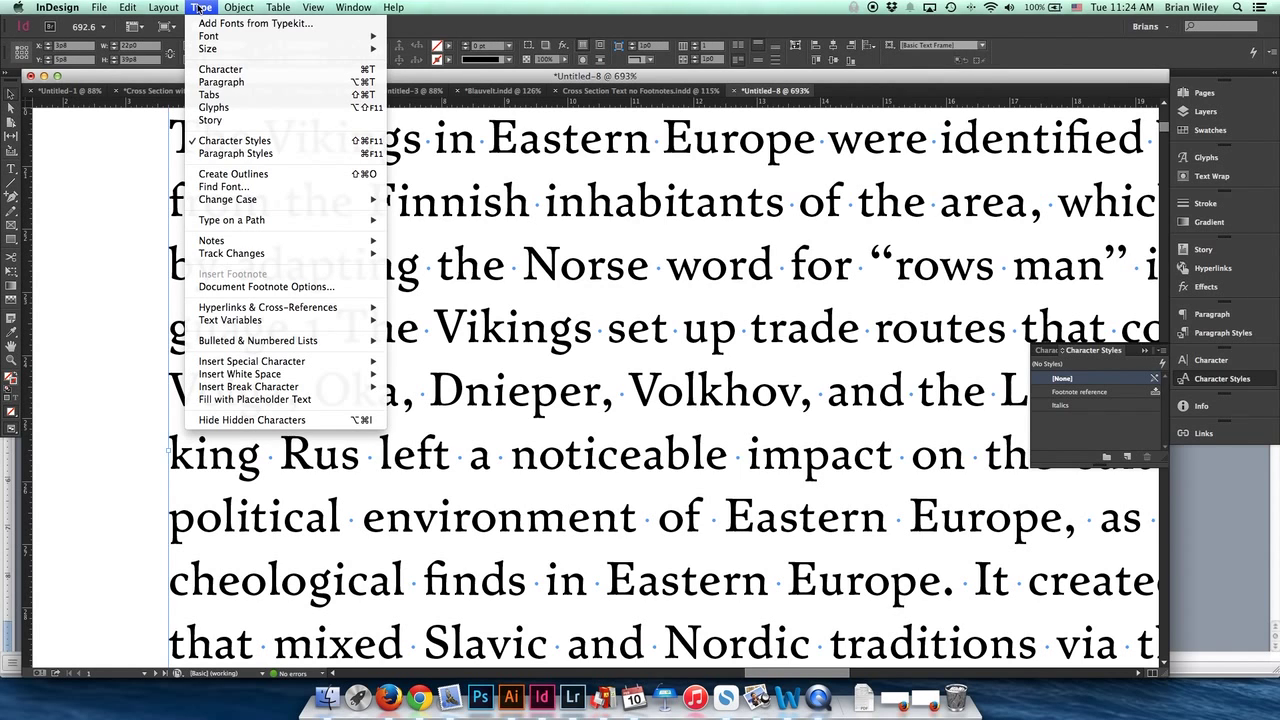
{"action": "mouse_move", "coordinate": [238, 7]}
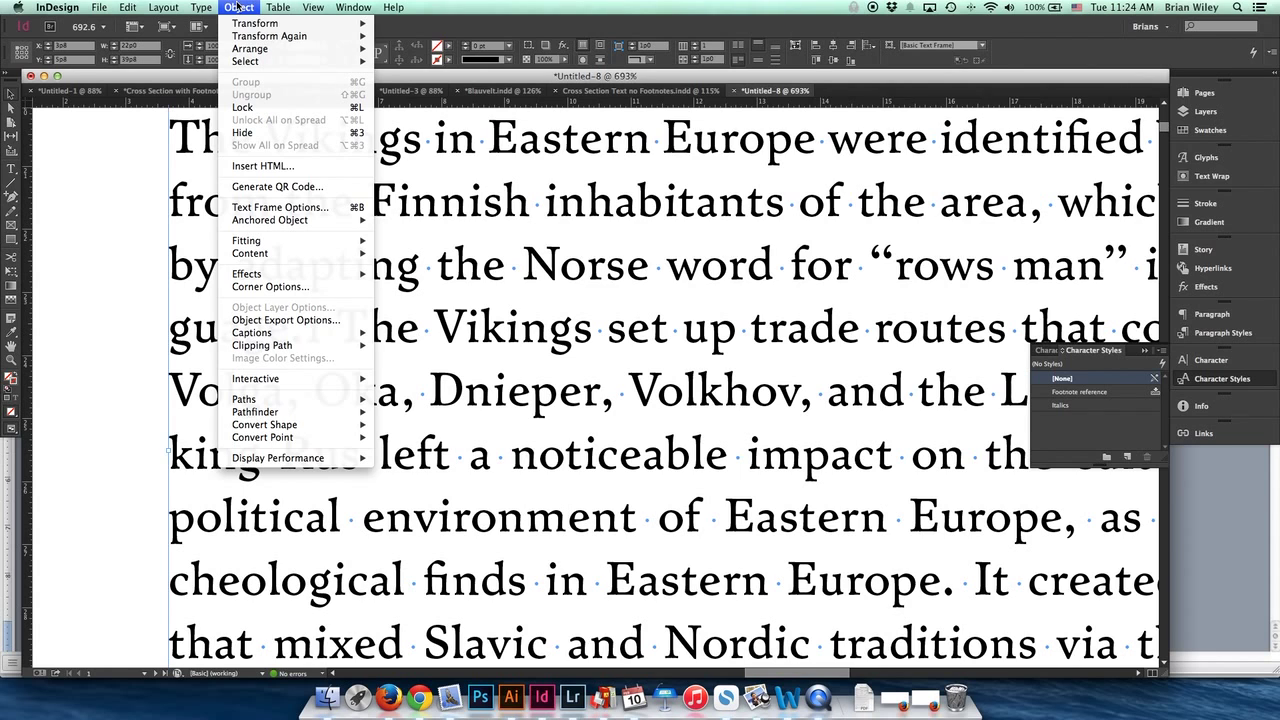
{"action": "mouse_move", "coordinate": [199, 7]}
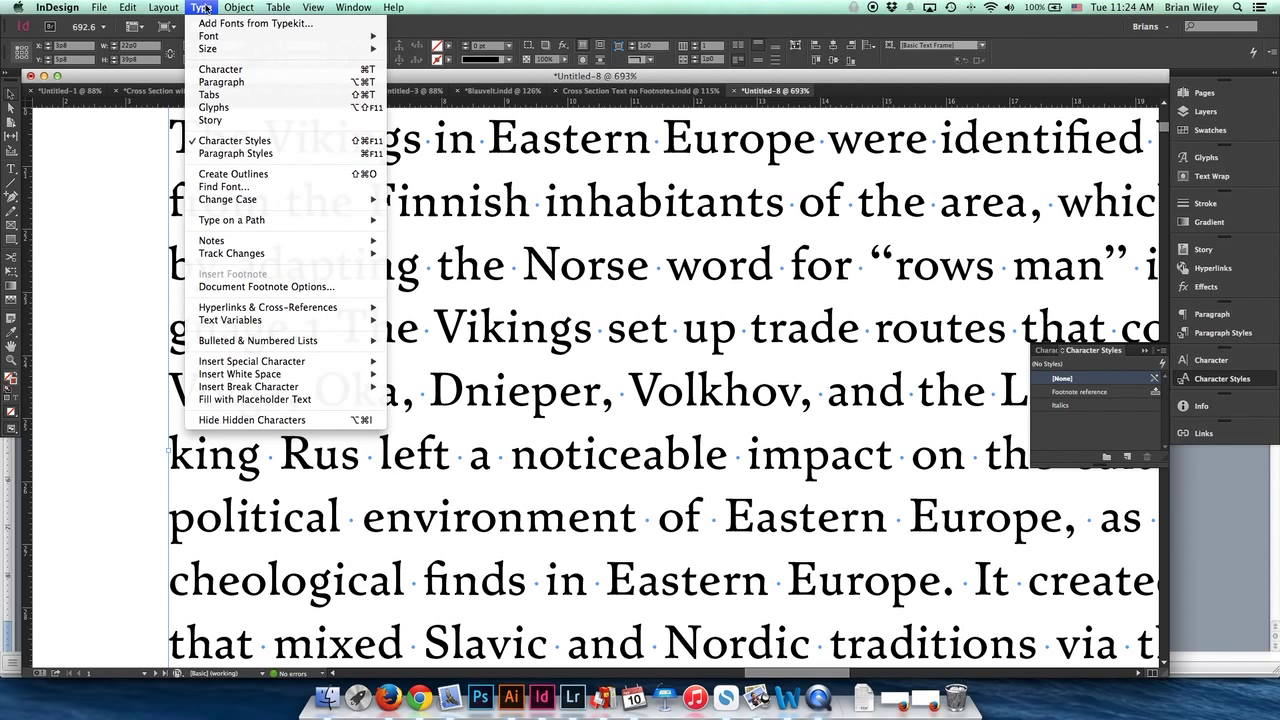
{"action": "left_click", "coordinate": [328, 283]}
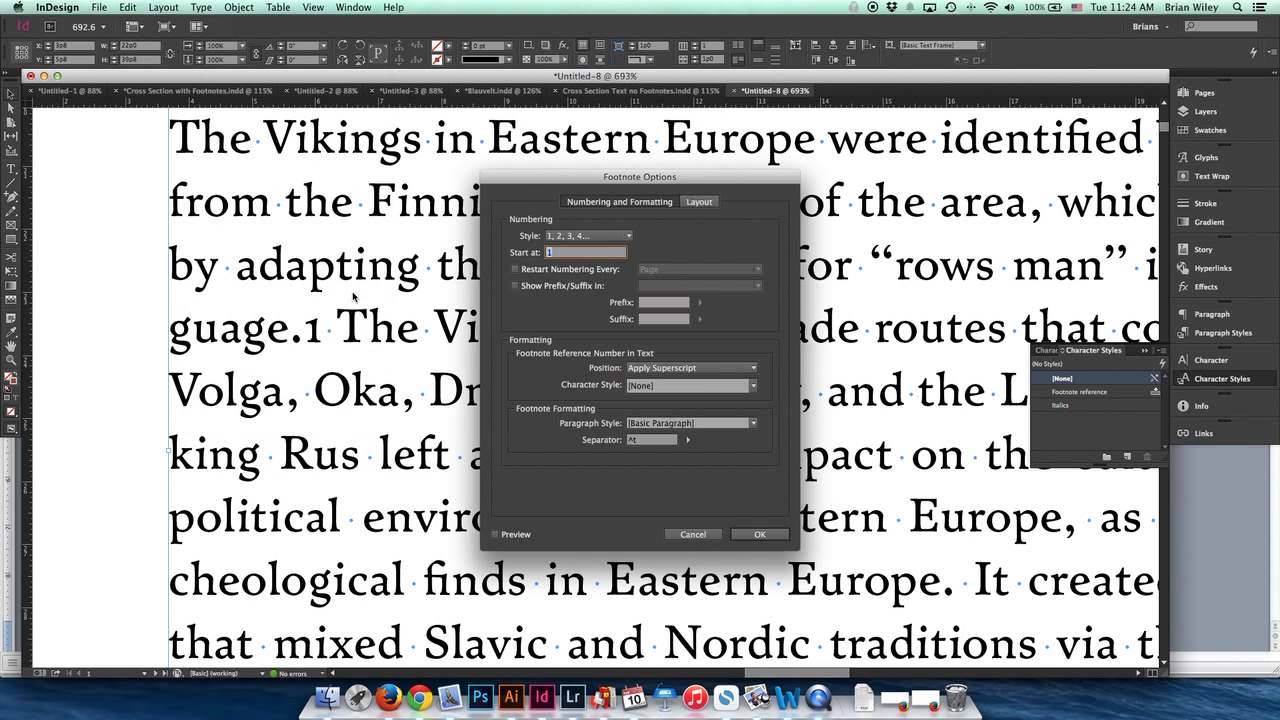
{"action": "left_click", "coordinate": [754, 386]}
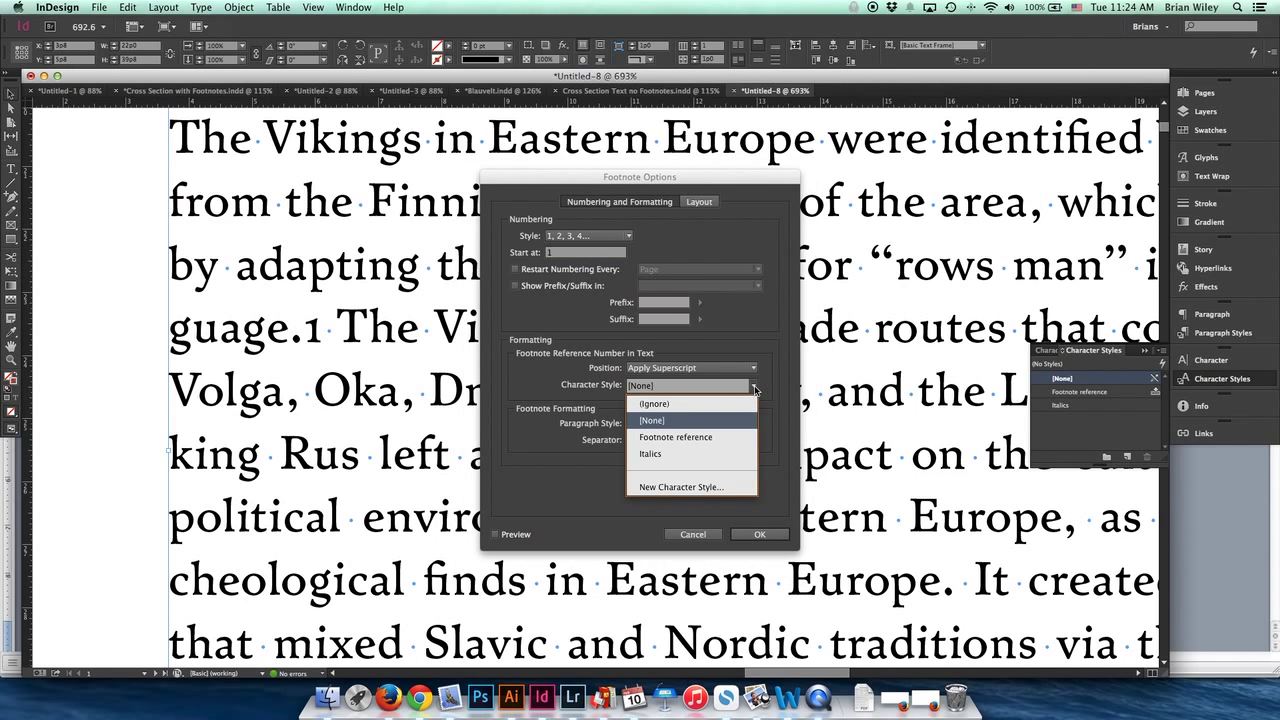
{"action": "left_click", "coordinate": [745, 438]}
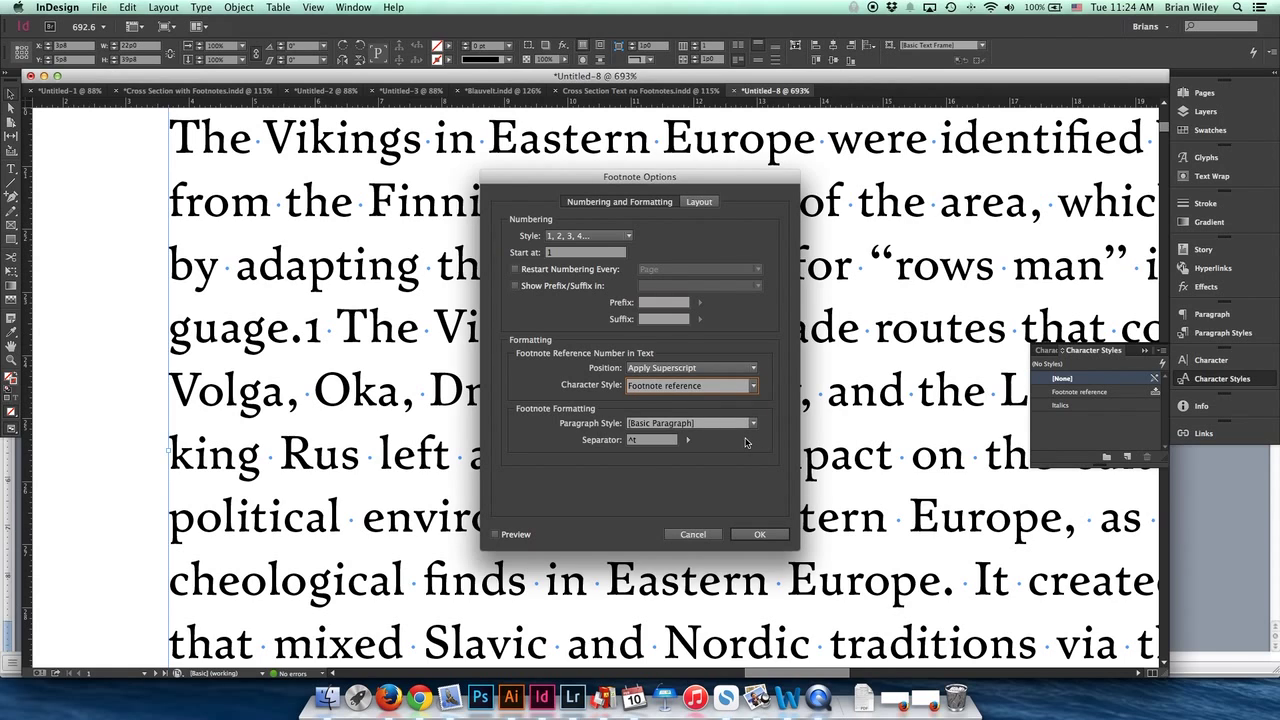
{"action": "left_click", "coordinate": [495, 535]}
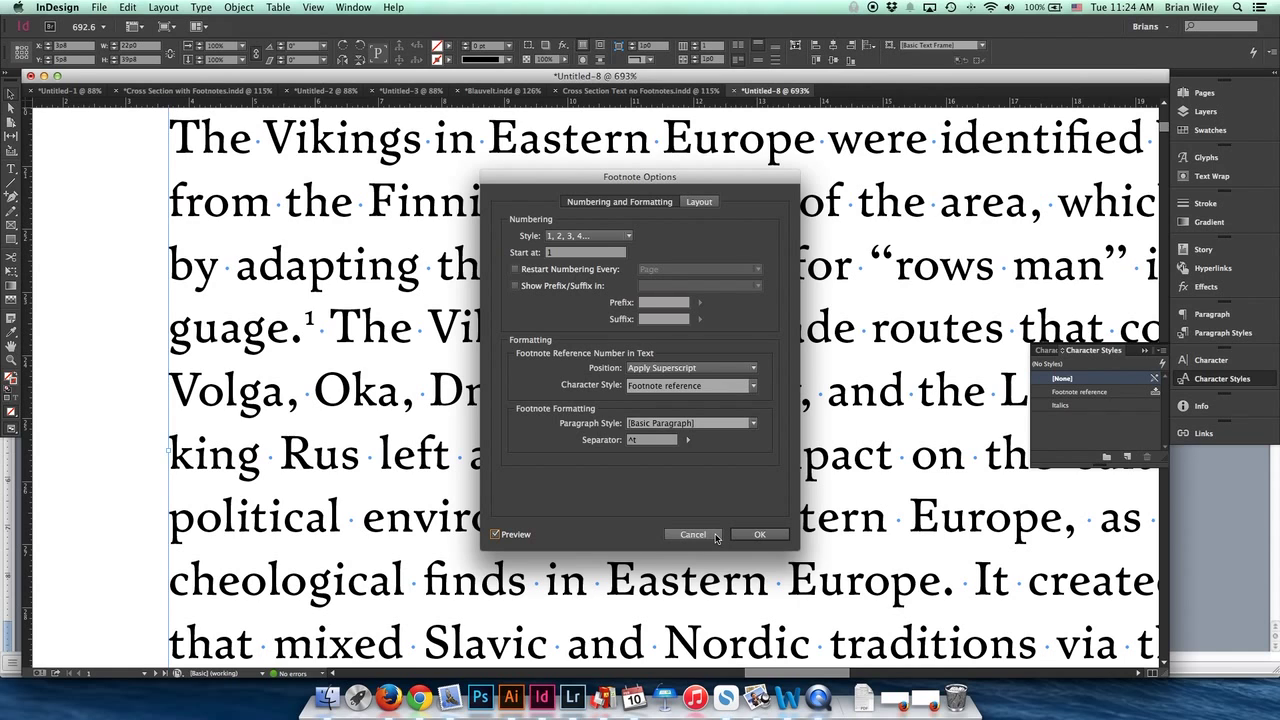
{"action": "left_click", "coordinate": [715, 537]}
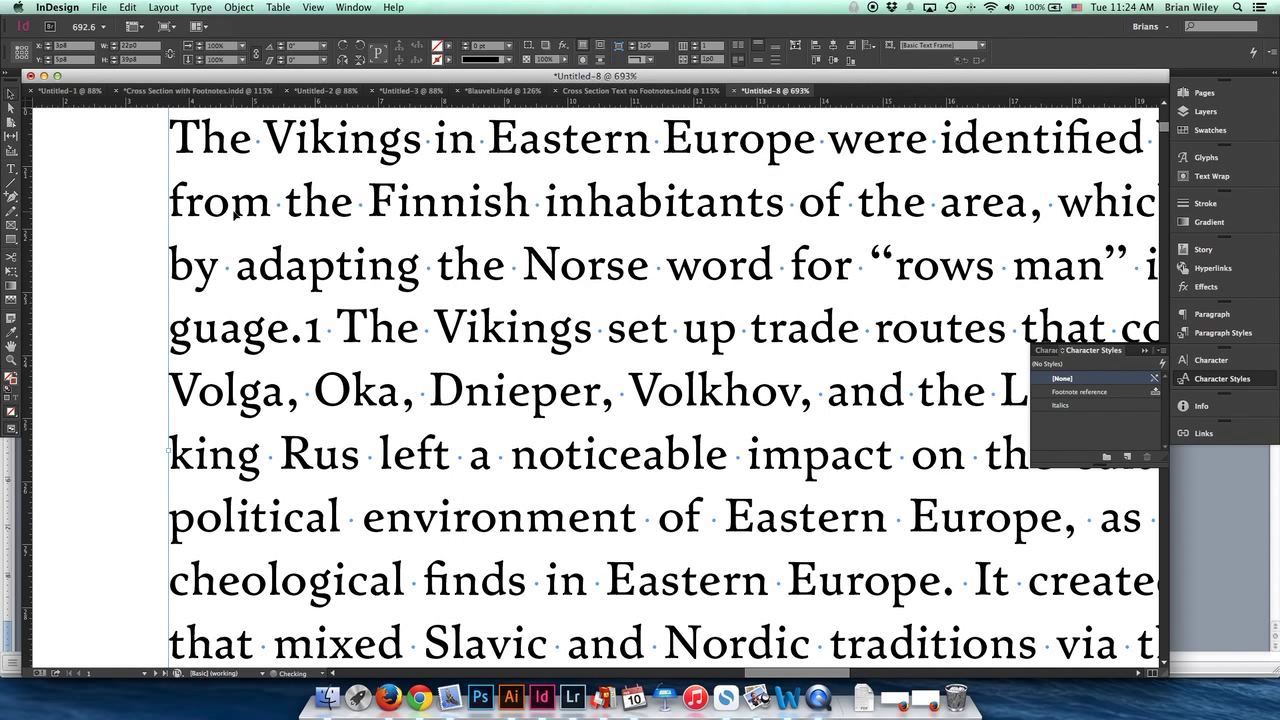
Step: In the document footnote options, apply the Footnote reference character style to reference numbers in text, keeping their position as Apply Superscript
{"action": "left_click", "coordinate": [203, 7]}
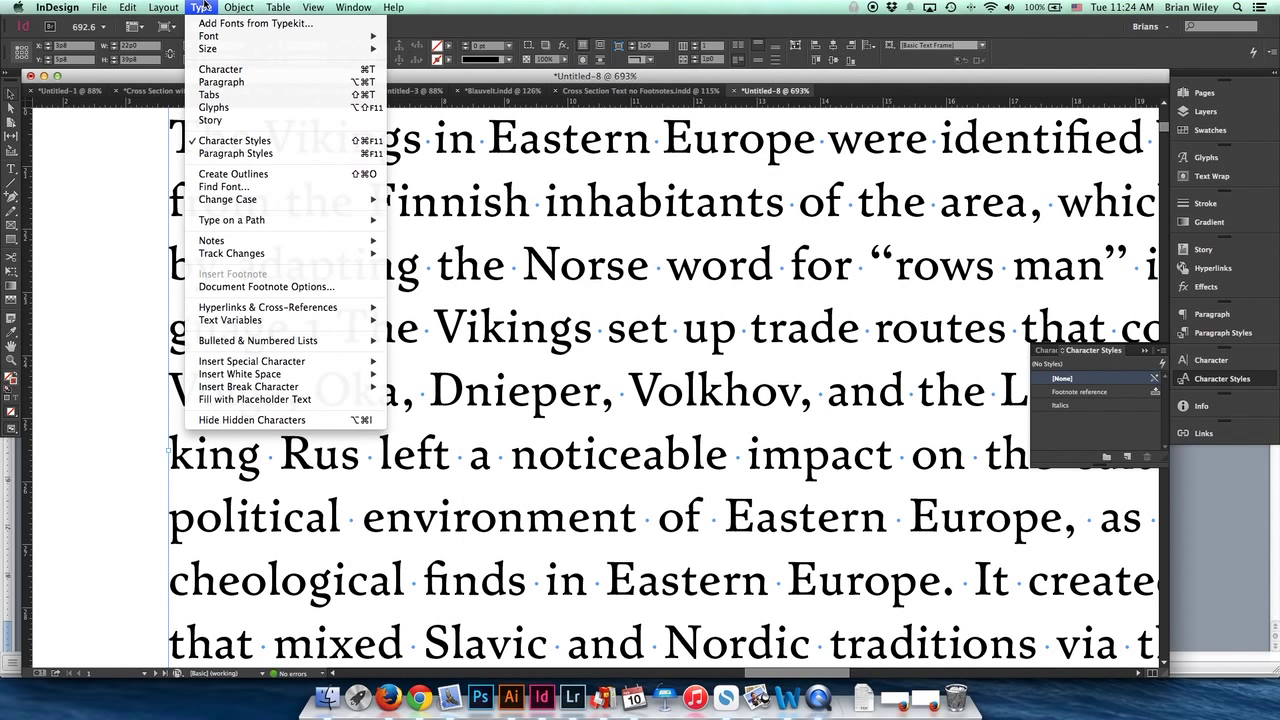
{"action": "left_click", "coordinate": [295, 287]}
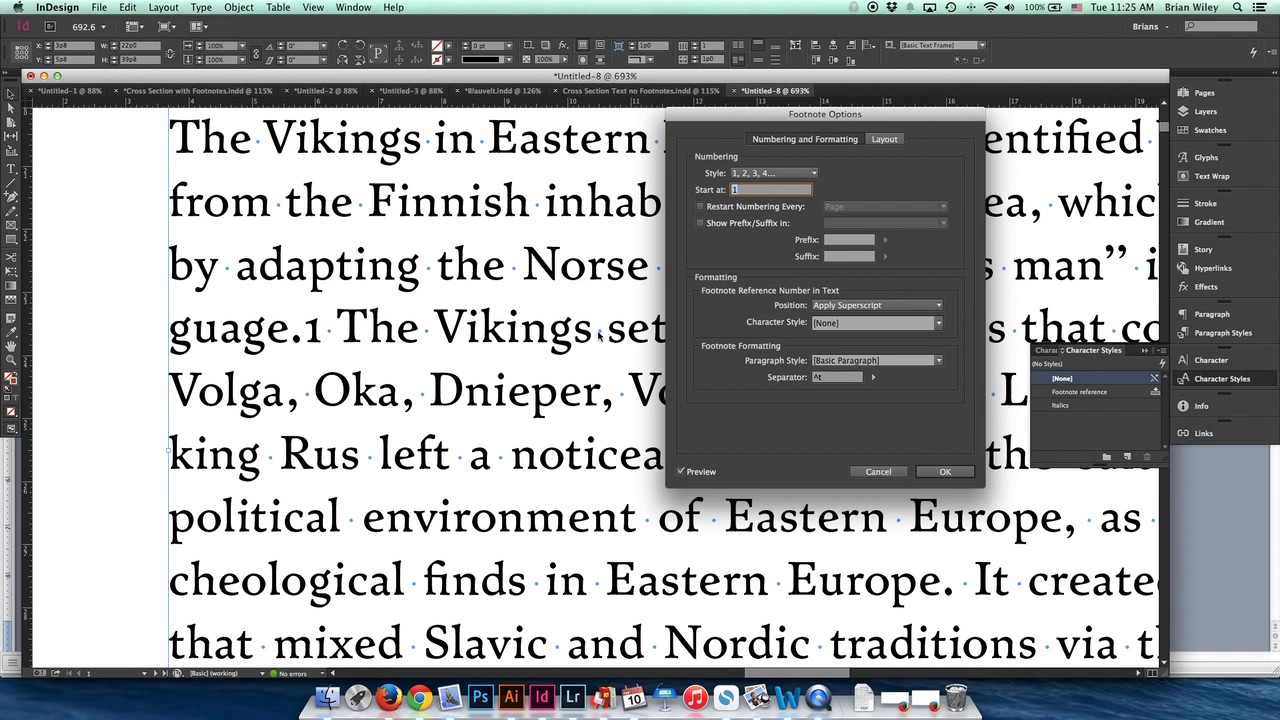
{"action": "left_click", "coordinate": [939, 323]}
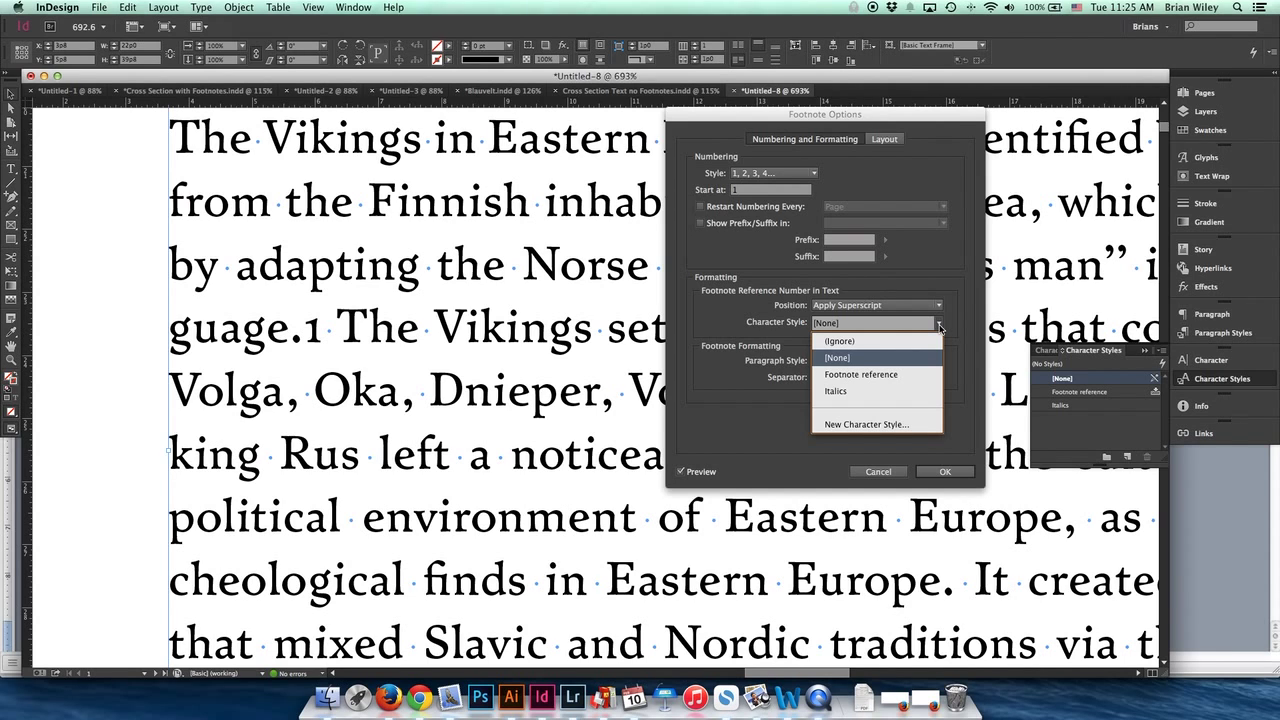
{"action": "left_click", "coordinate": [907, 376]}
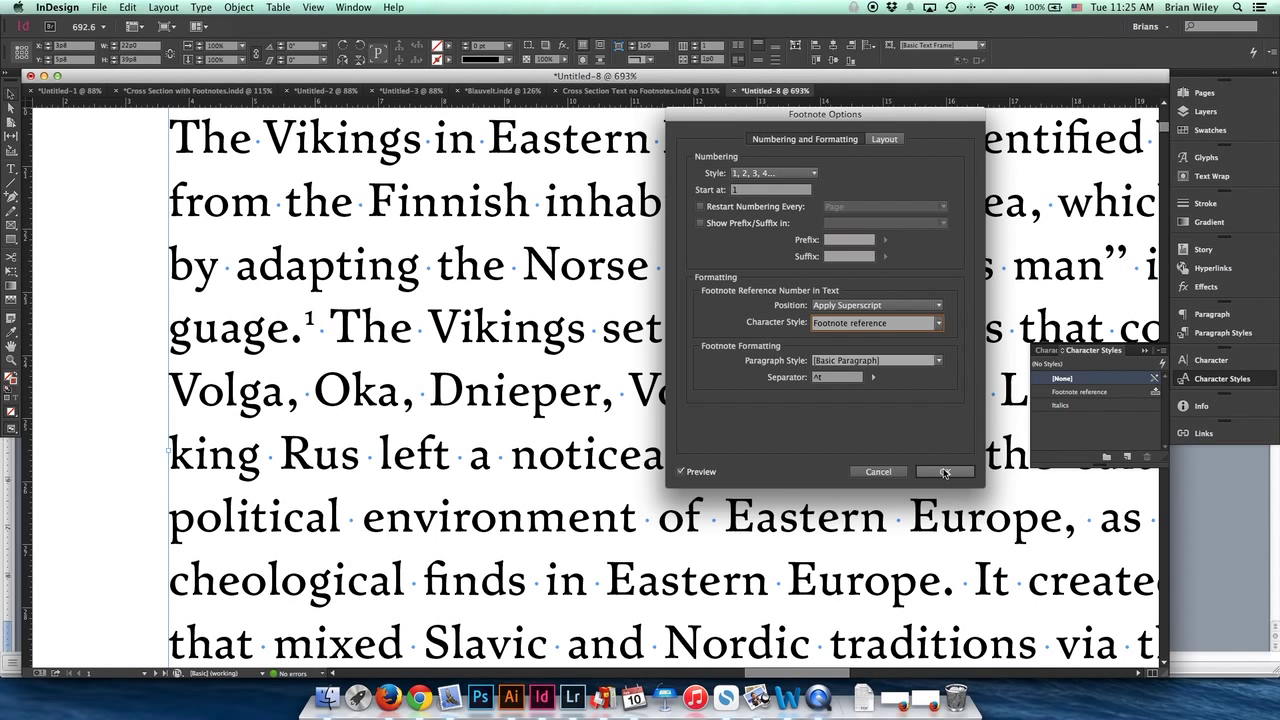
{"action": "left_click", "coordinate": [890, 304]}
{"action": "left_click", "coordinate": [890, 302]}
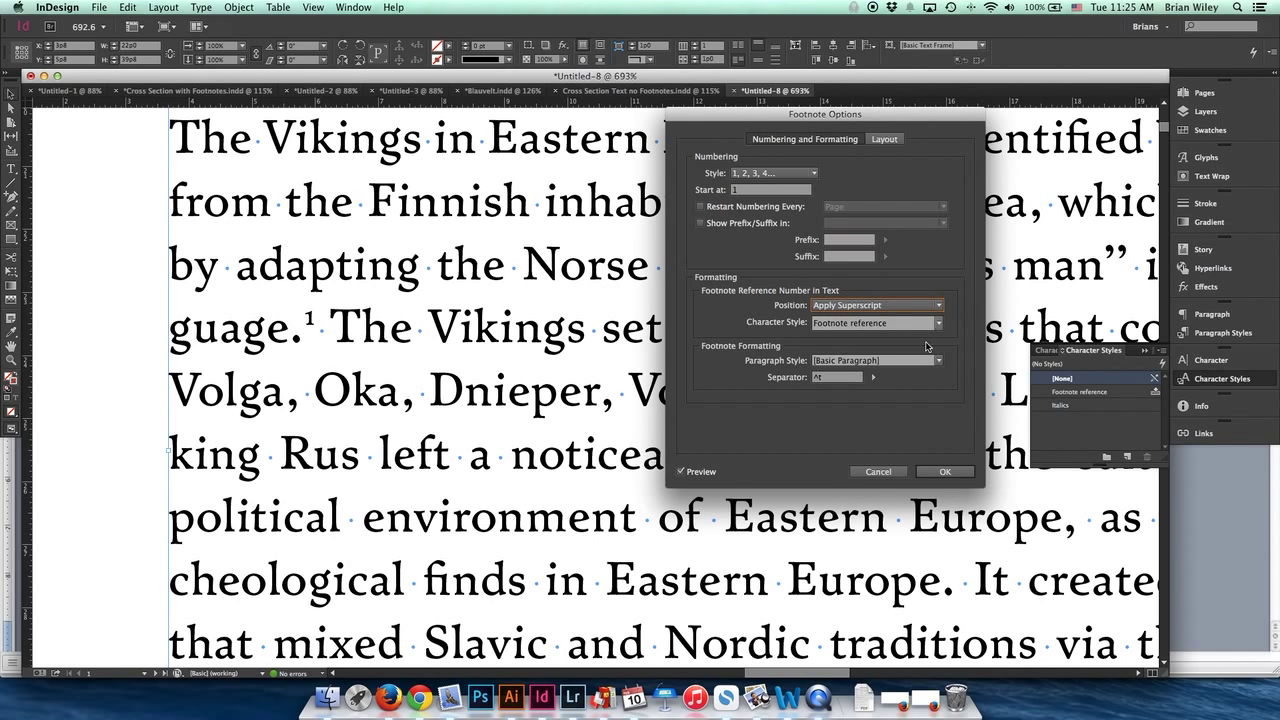
Step: Accept the footnote options and inspect the general settings of the Footnote reference character style without changing them
{"action": "left_click", "coordinate": [945, 472]}
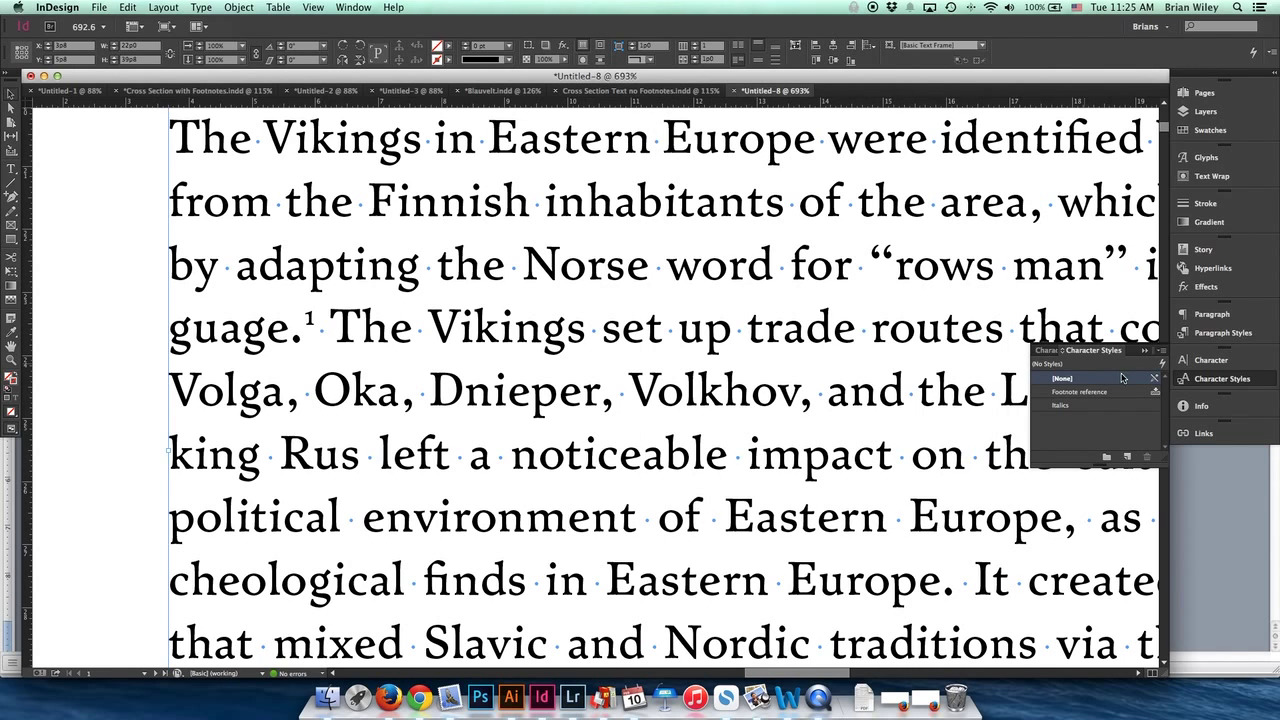
{"action": "left_click", "coordinate": [1080, 393]}
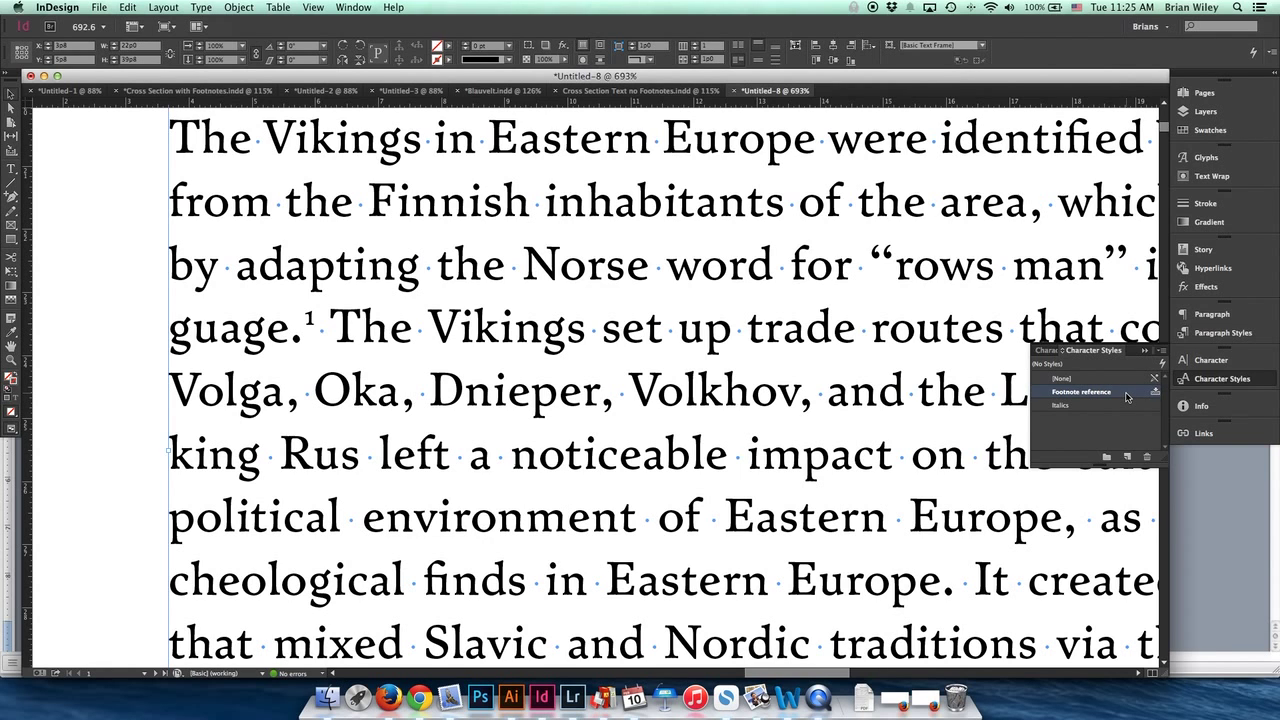
{"action": "double_click", "coordinate": [1127, 397]}
{"action": "left_click_drag", "start_coordinate": [333, 82], "coordinate": [781, 62]}
{"action": "left_click", "coordinate": [1000, 382]}
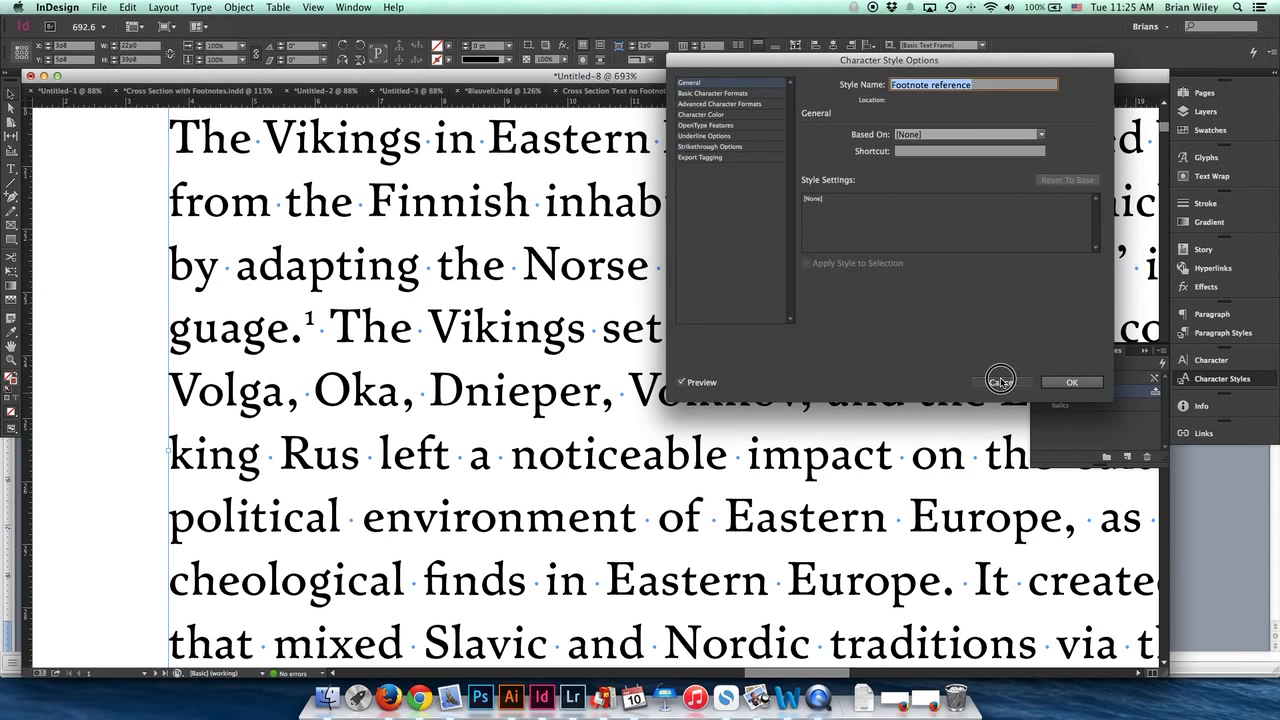
Step: Insert the font's superior 1 glyph before the period ahead of the first footnote reference number, for comparison
{"action": "double_click", "coordinate": [292, 335]}
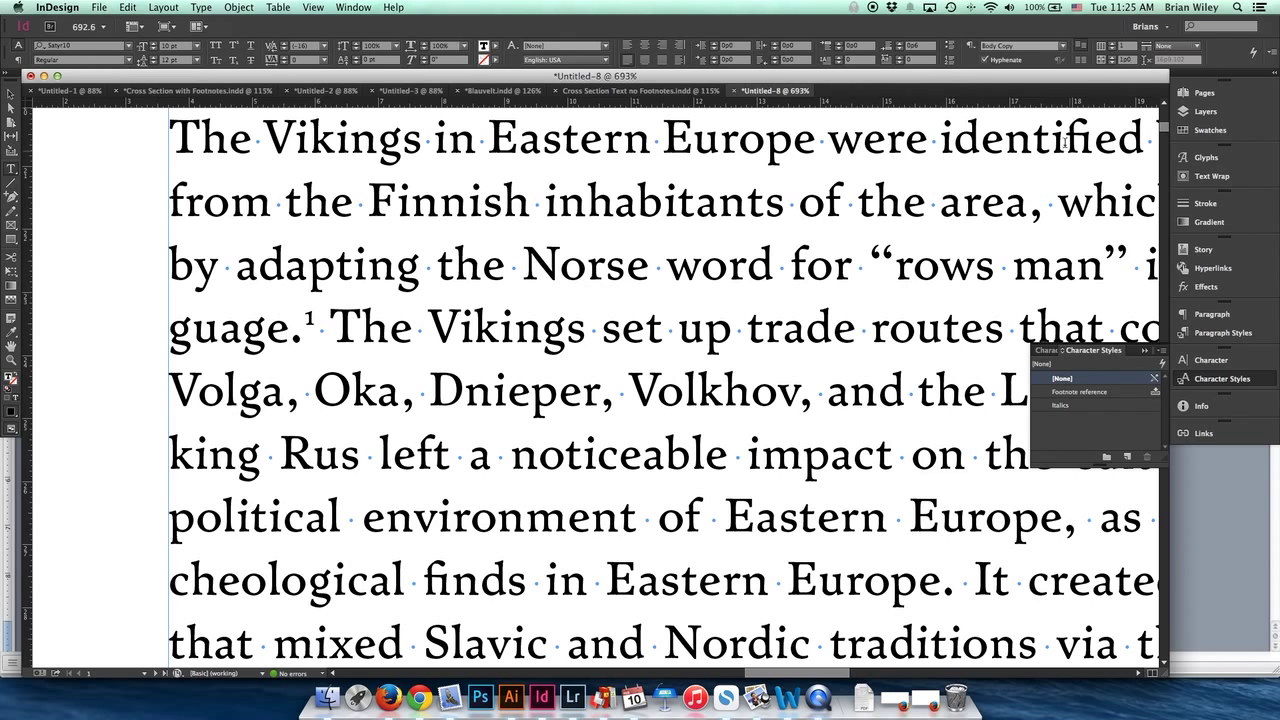
{"action": "left_click", "coordinate": [1200, 162]}
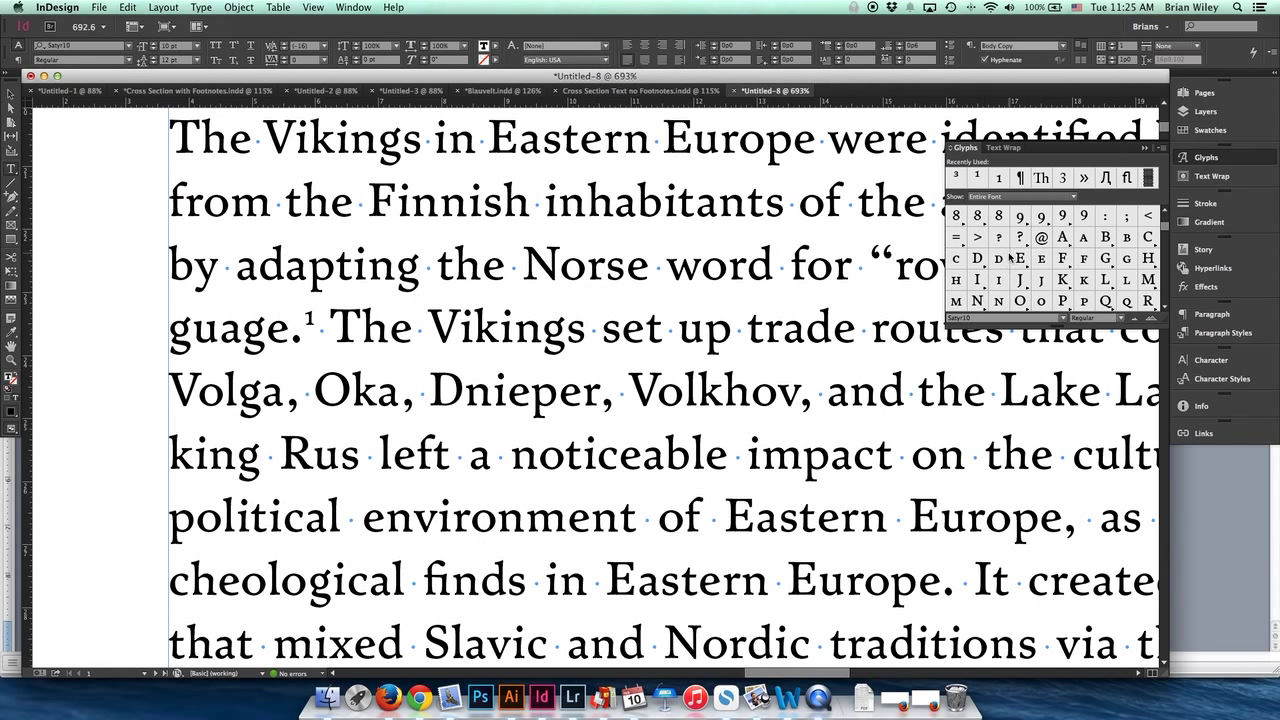
{"action": "left_click_drag", "start_coordinate": [1163, 326], "coordinate": [1161, 643]}
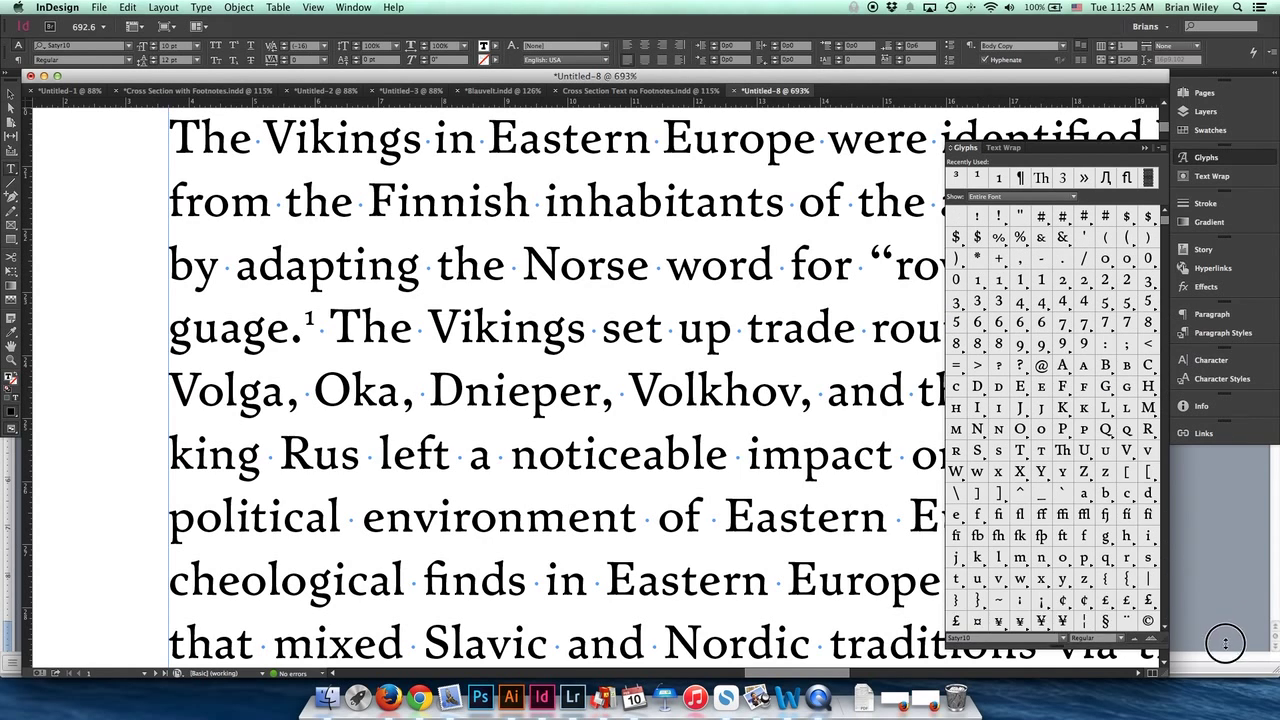
{"action": "left_click_drag", "start_coordinate": [978, 288], "coordinate": [980, 318]}
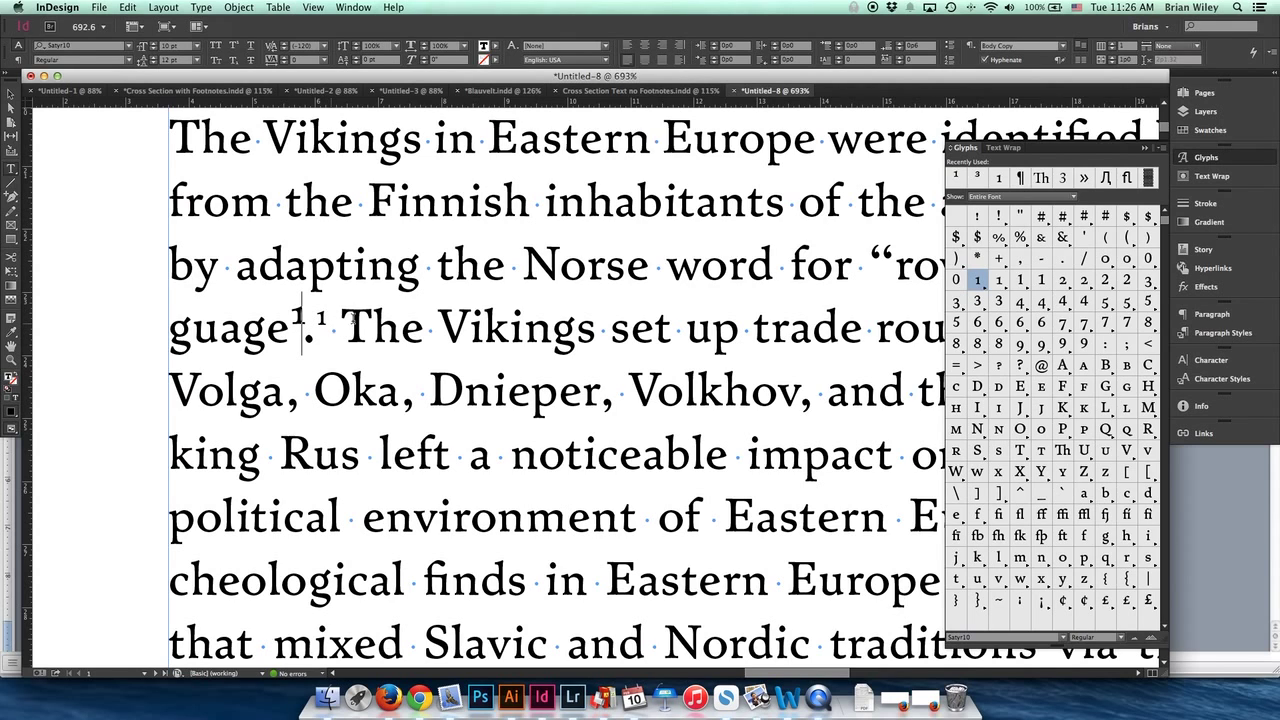
{"action": "left_click", "coordinate": [1146, 148]}
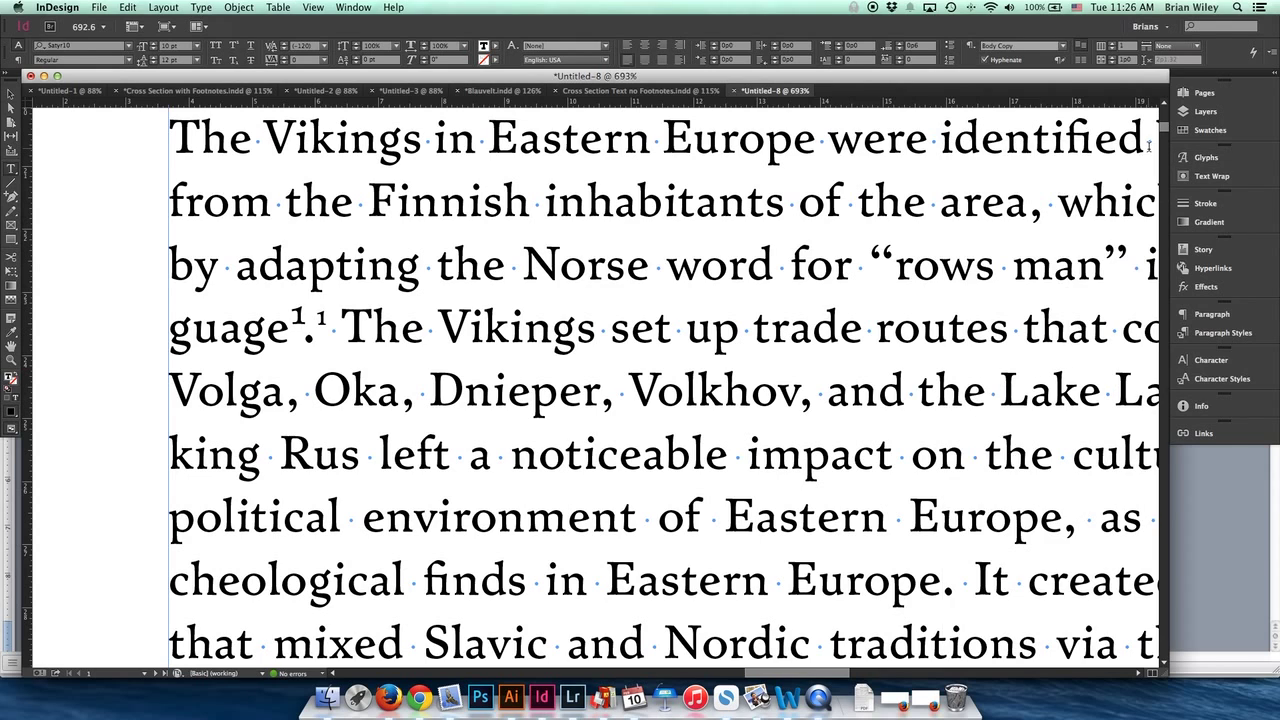
Step: Set the Position of the Footnote reference character style to OpenType Superior/Superscript in its basic character formats
{"action": "left_click", "coordinate": [1213, 380]}
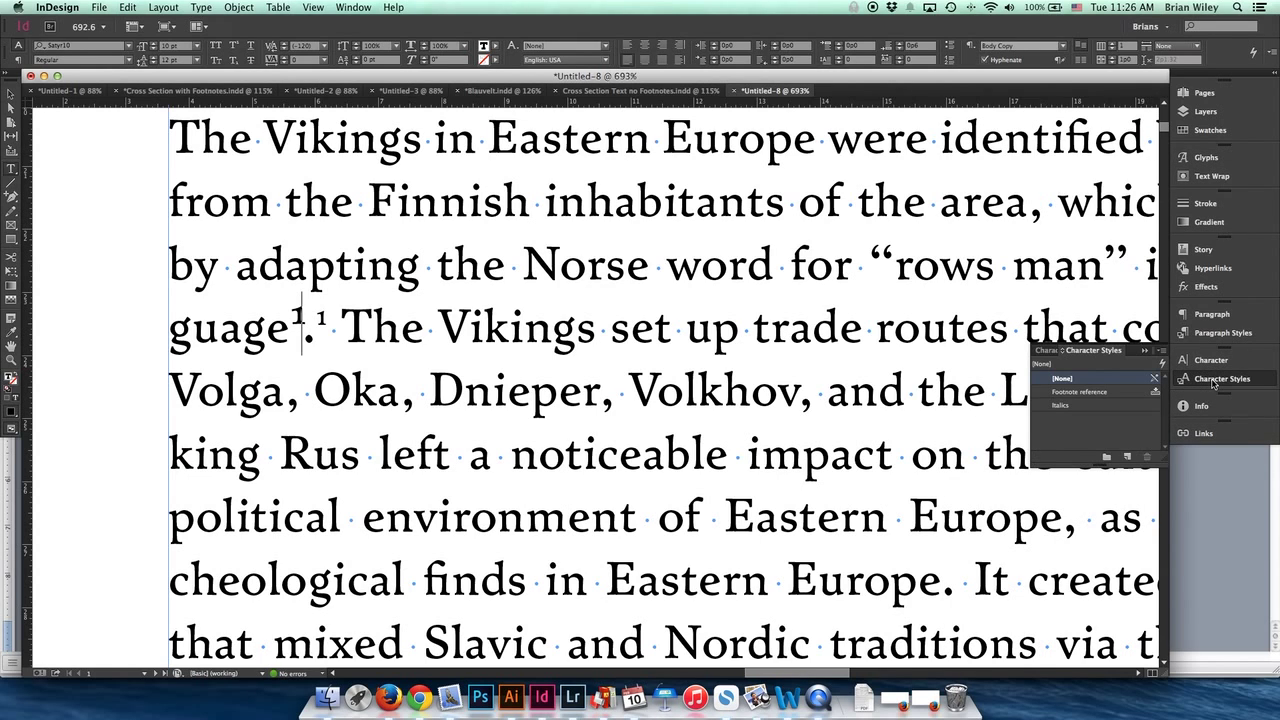
{"action": "double_click", "coordinate": [1118, 392]}
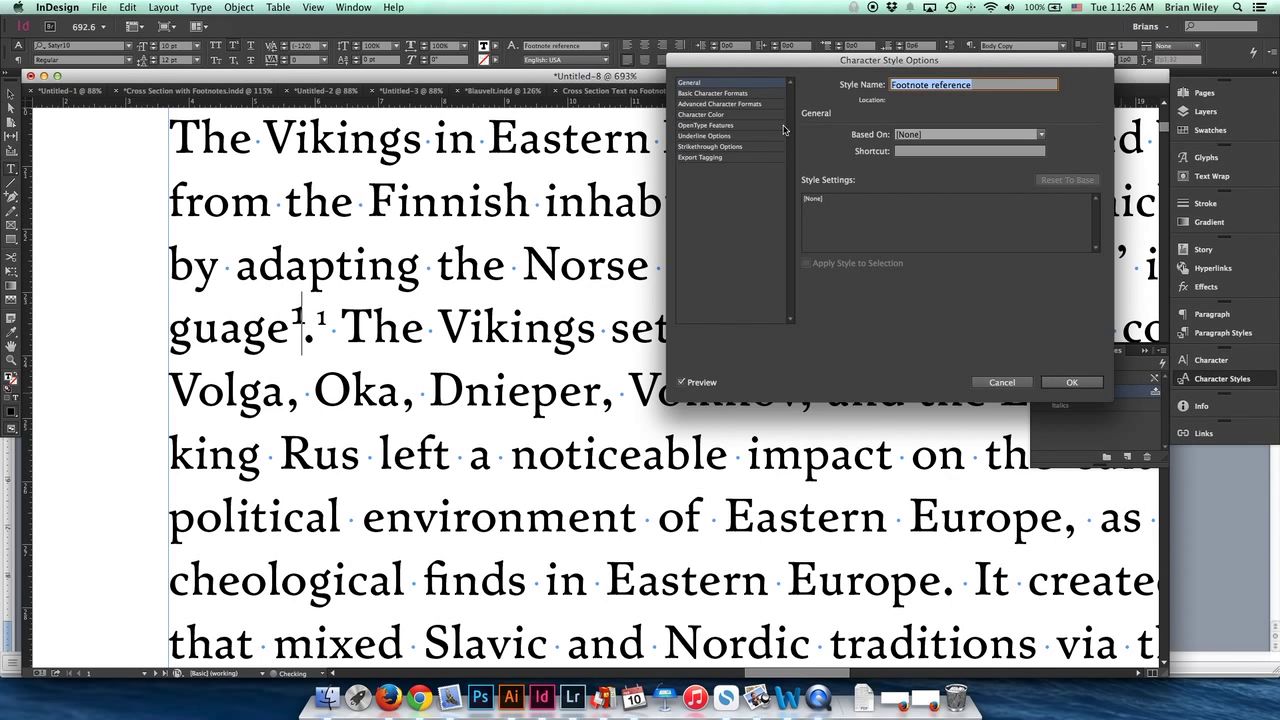
{"action": "left_click", "coordinate": [720, 94]}
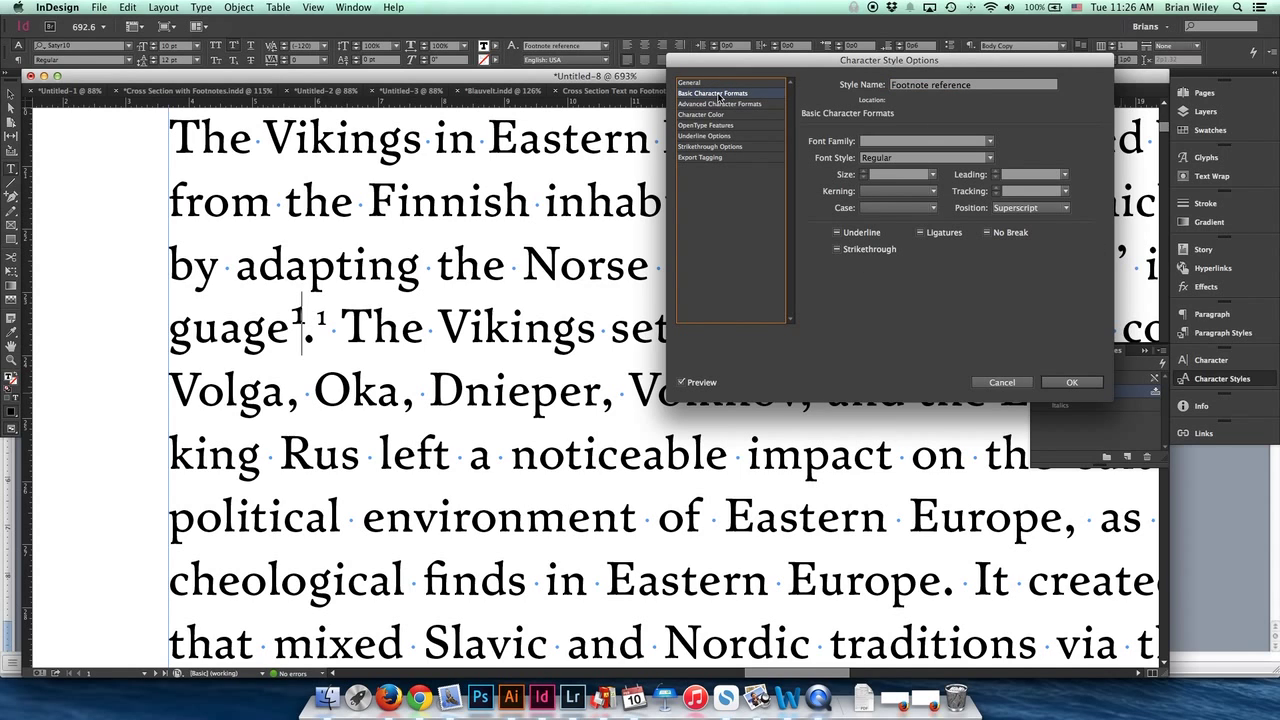
{"action": "left_click", "coordinate": [1064, 209]}
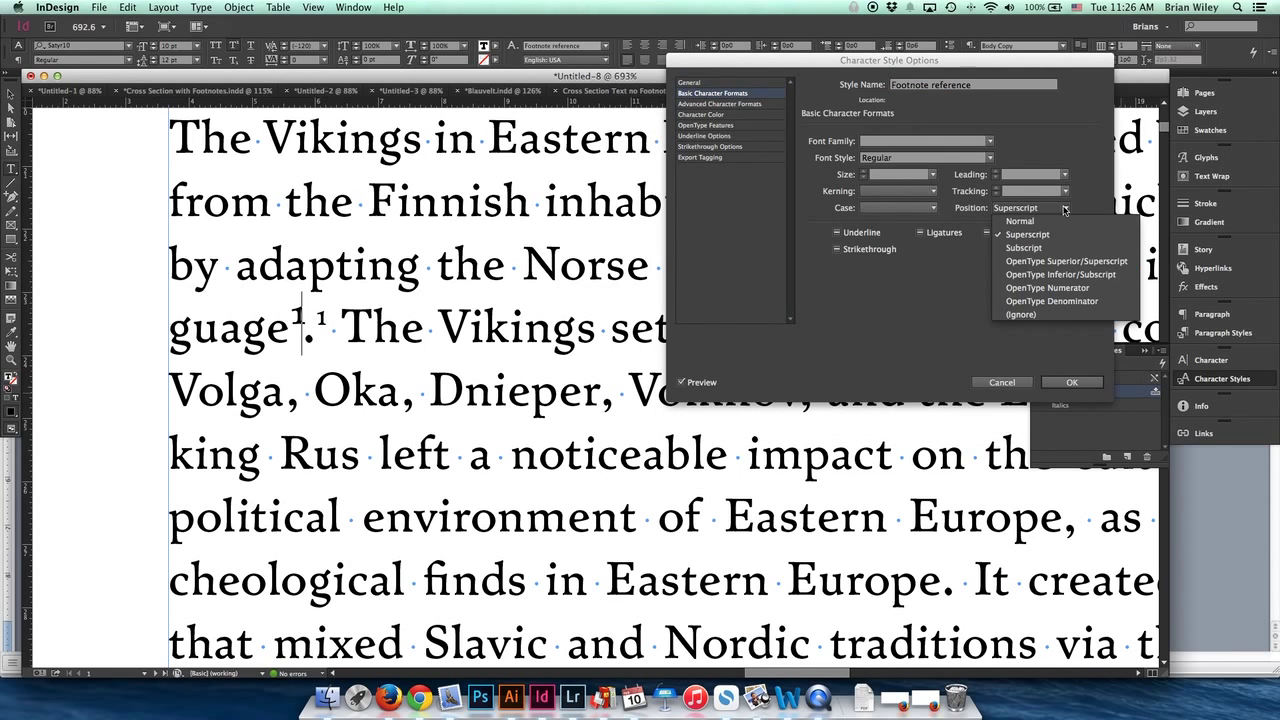
{"action": "left_click", "coordinate": [1097, 262]}
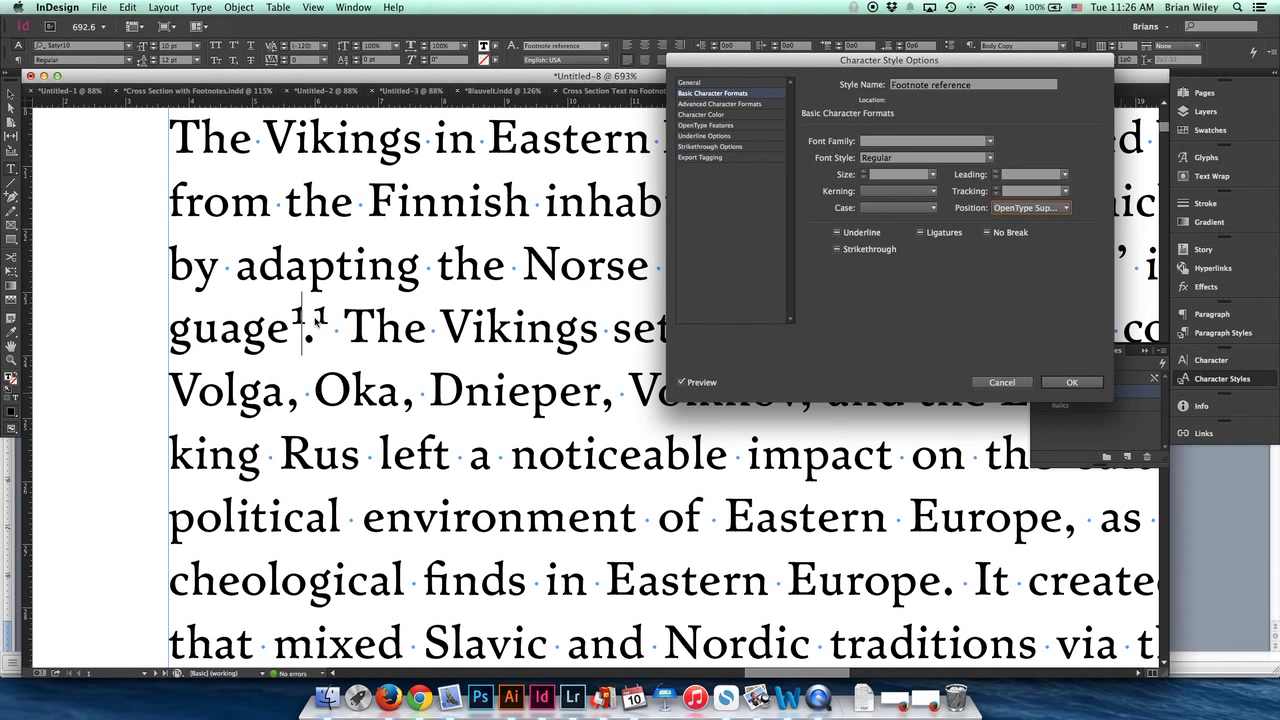
{"action": "left_click", "coordinate": [1095, 384]}
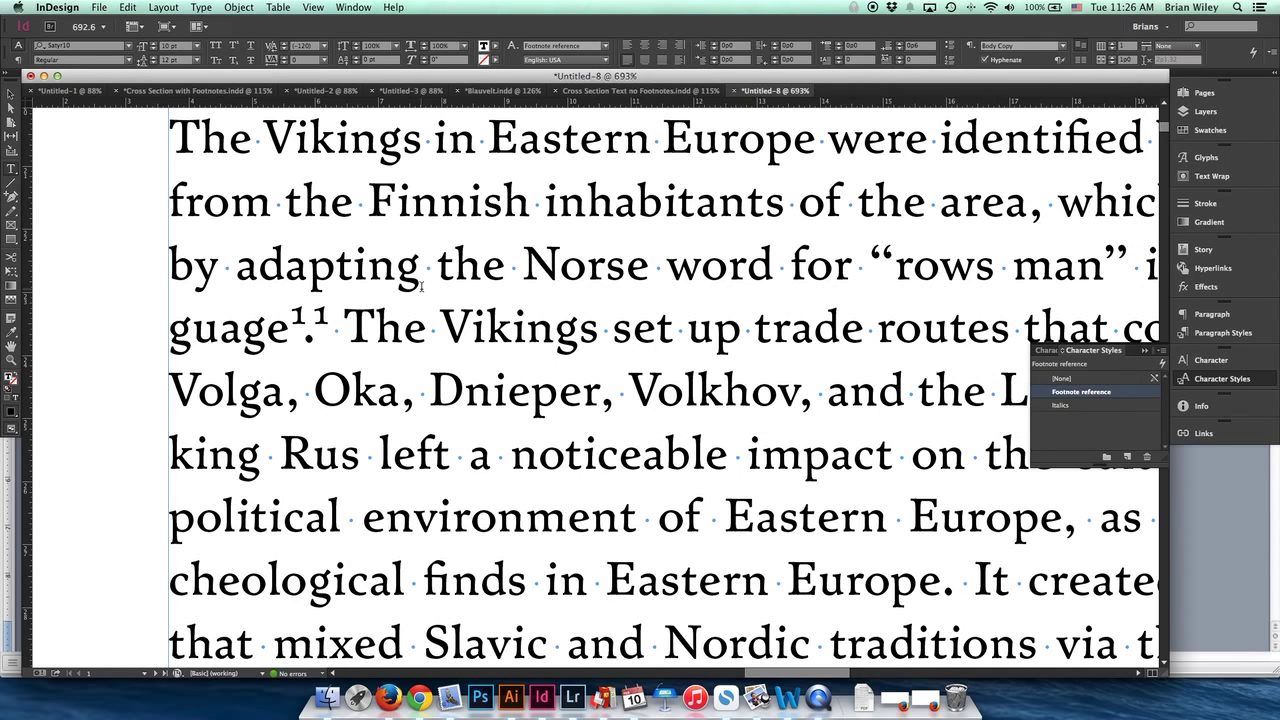
Step: Delete the manually inserted comparison 1 before the period and leave text editing
{"action": "key", "text": "shift+Left"}
{"action": "key", "text": "BackSpace"}
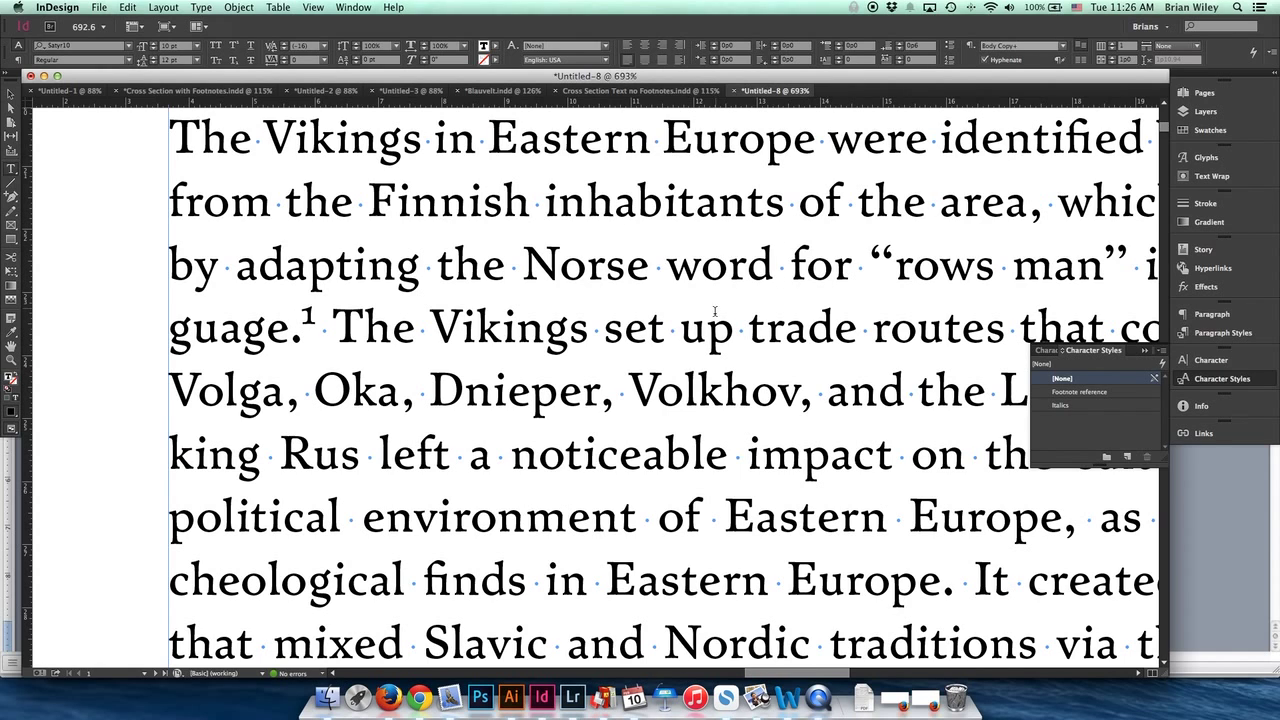
{"action": "left_click", "coordinate": [9, 95]}
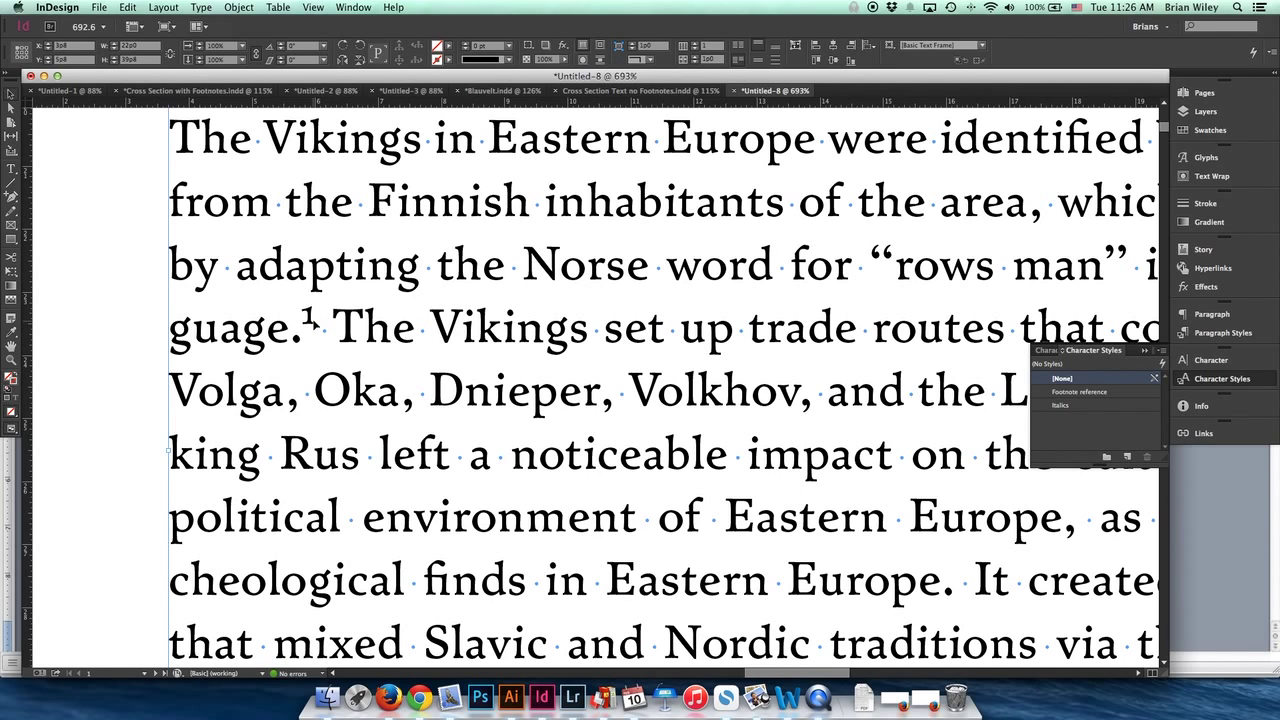
Step: Review the available font families in the Footnote reference style's basic character formats, leaving the font family blank
{"action": "left_click", "coordinate": [1110, 392]}
{"action": "double_click", "coordinate": [1118, 394]}
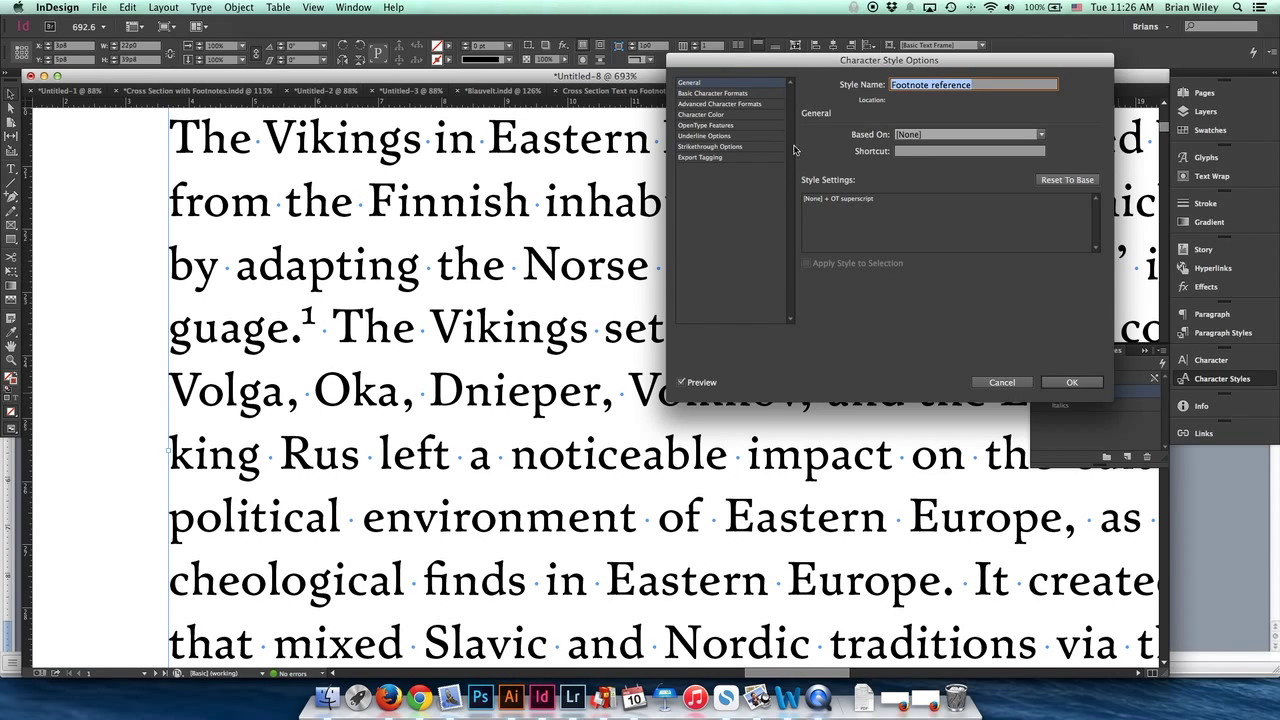
{"action": "left_click", "coordinate": [710, 94]}
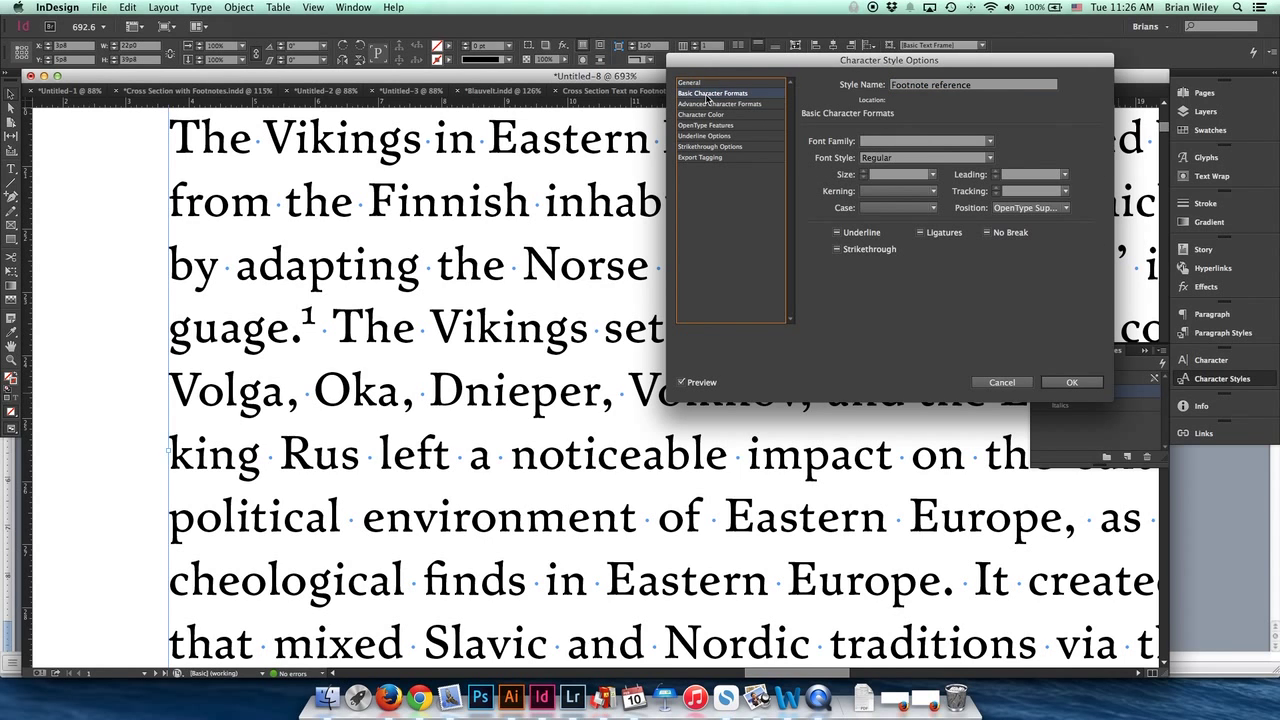
{"action": "left_click", "coordinate": [989, 142]}
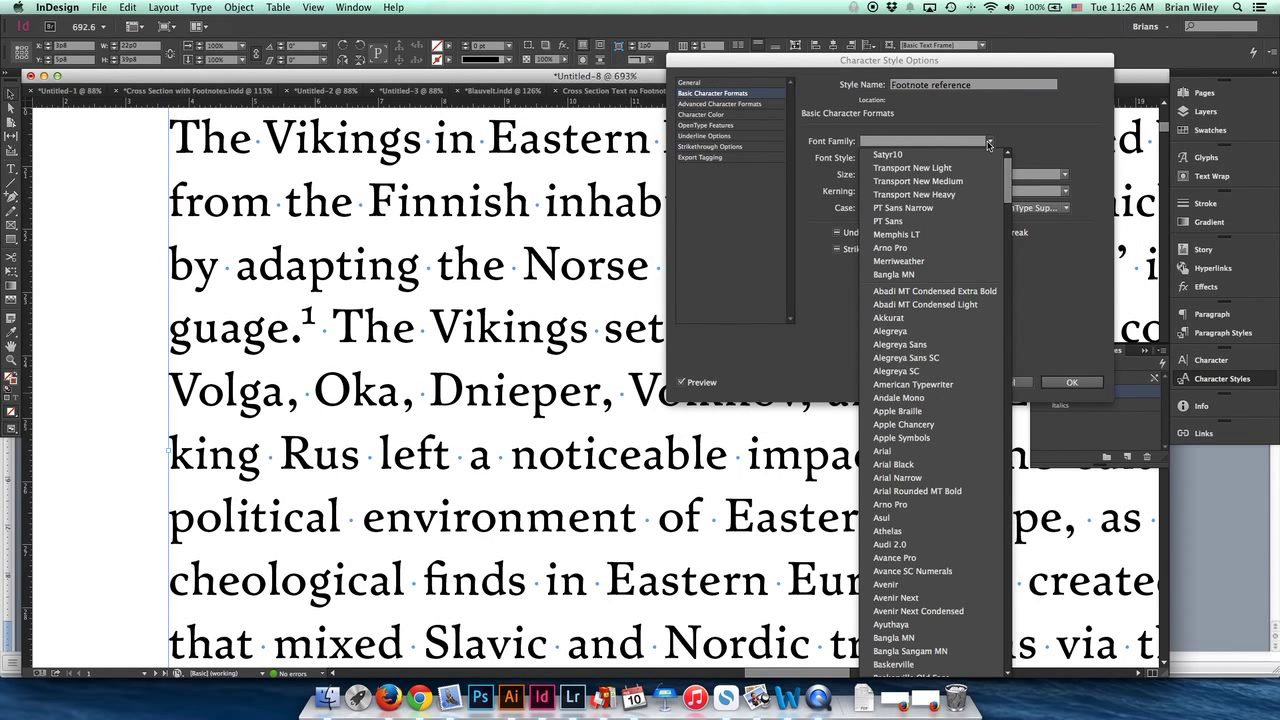
{"action": "left_click", "coordinate": [1013, 121]}
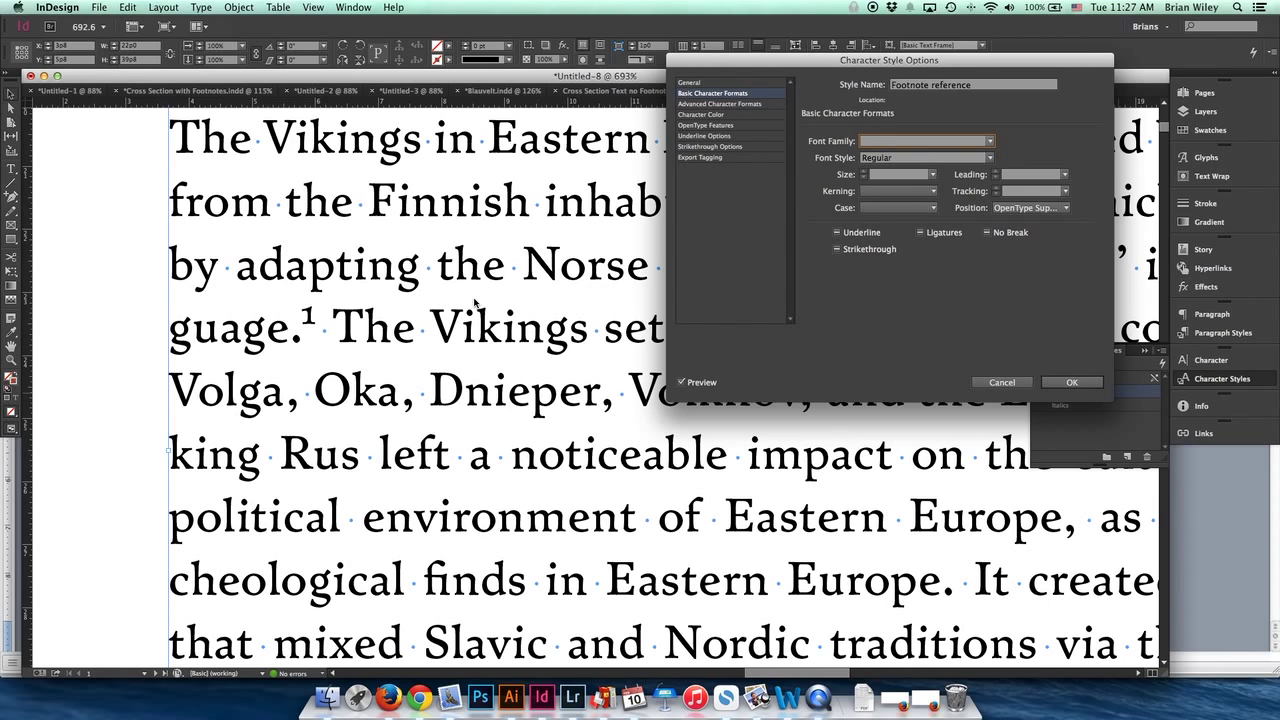
{"action": "left_click", "coordinate": [1066, 383]}
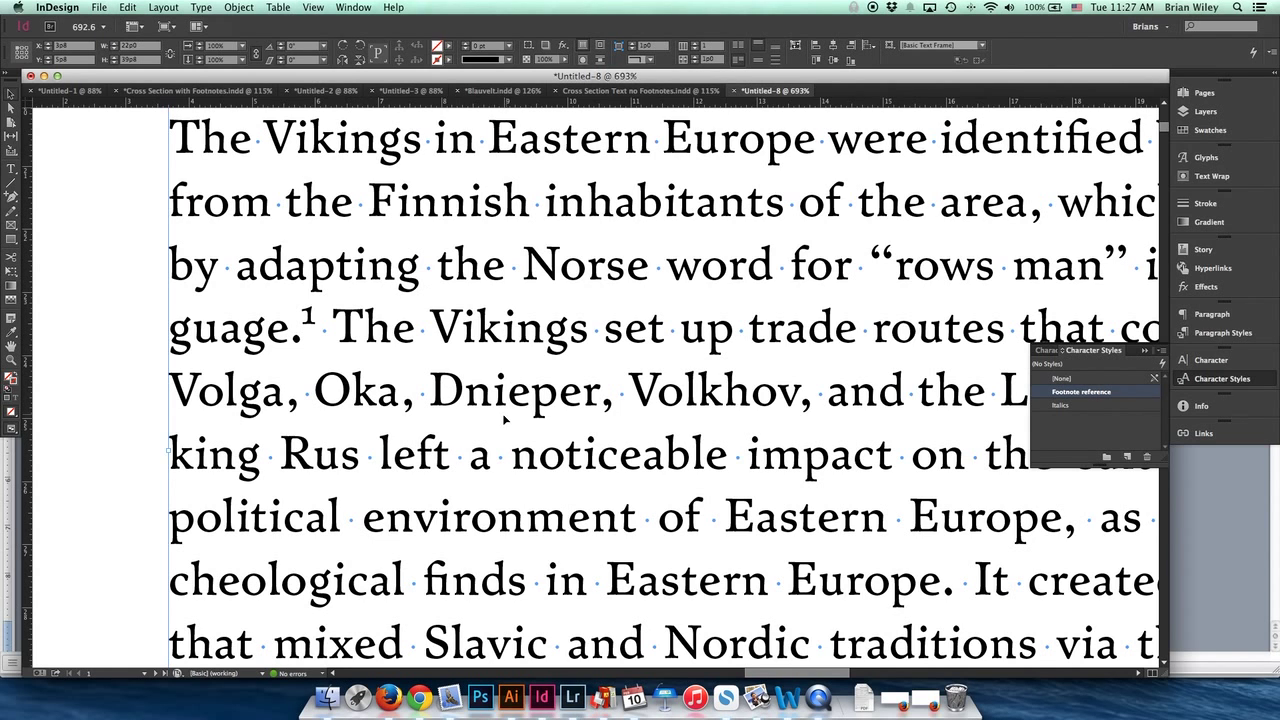
Step: Locate the first footnote beneath the body text and select its whole text to examine its formatting
{"action": "scroll", "coordinate": [500, 405], "scroll_direction": "down", "scroll_amount": 10}
{"action": "scroll", "coordinate": [491, 383], "scroll_direction": "up", "scroll_amount": 3}
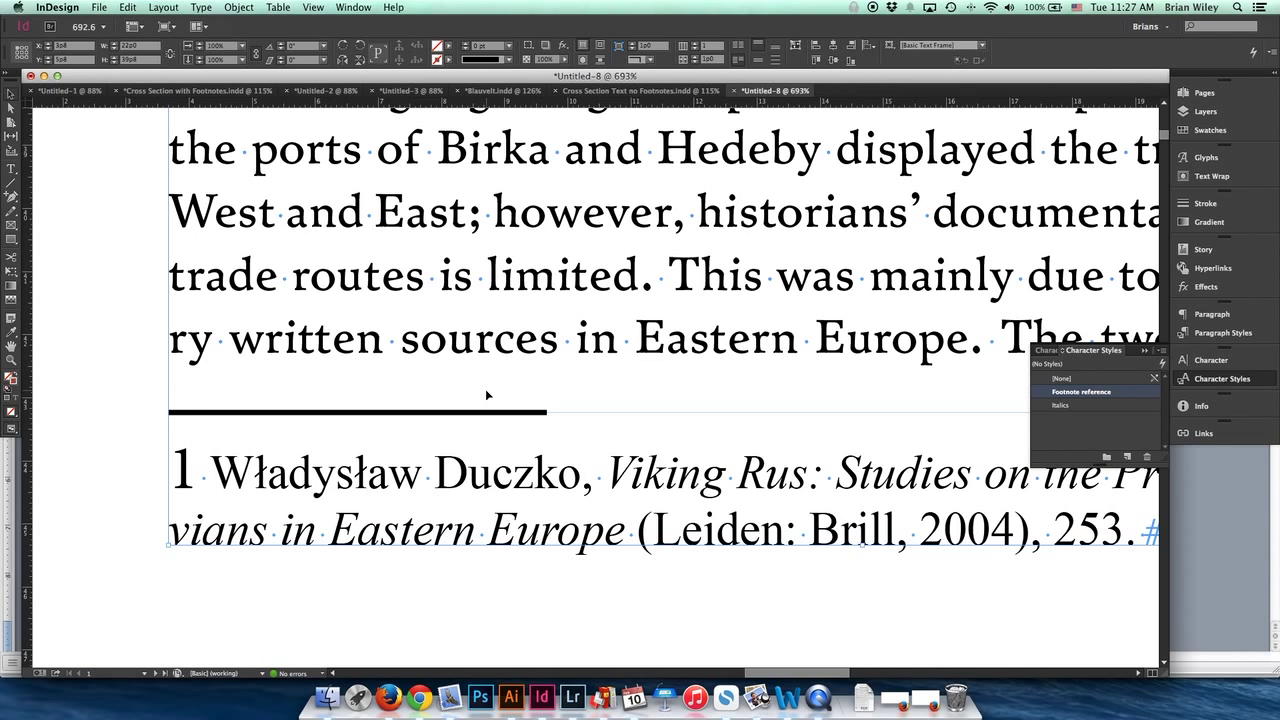
{"action": "double_click", "coordinate": [335, 484]}
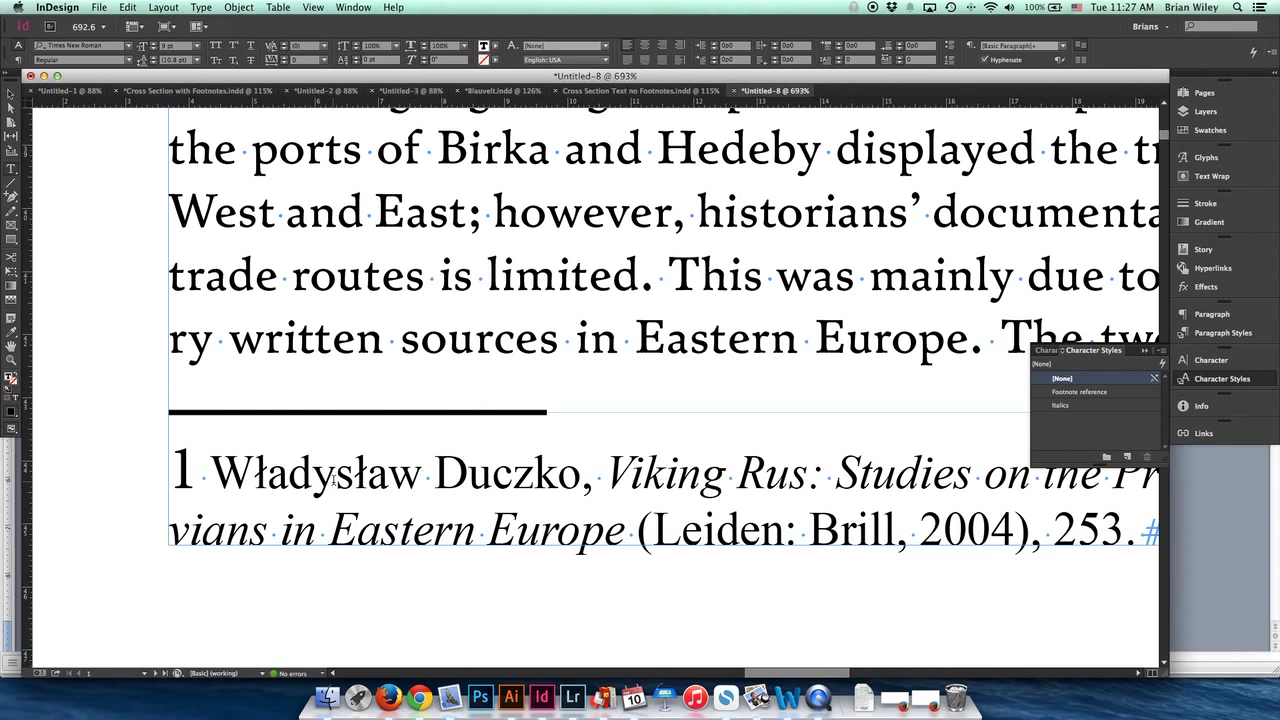
{"action": "triple_click", "coordinate": [335, 478]}
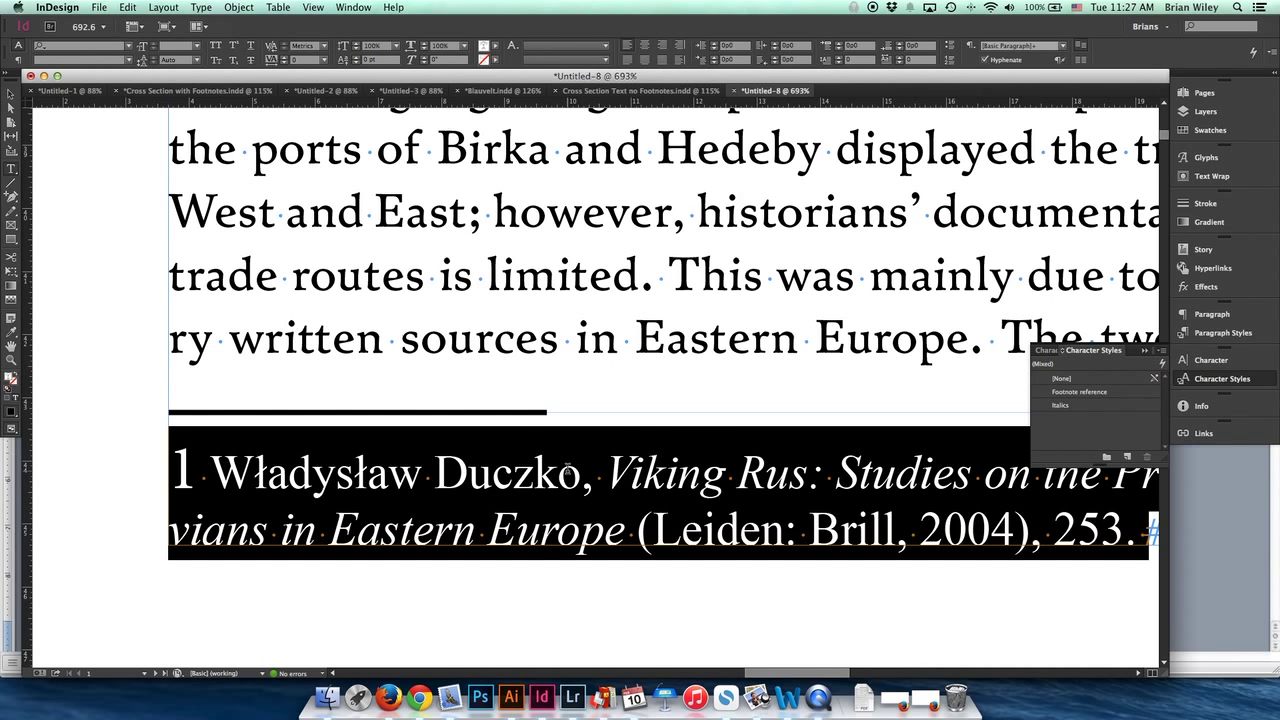
{"action": "scroll", "coordinate": [567, 470], "scroll_direction": "down", "scroll_amount": 10}
{"action": "scroll", "coordinate": [567, 470], "scroll_direction": "up", "scroll_amount": 10}
{"action": "scroll", "coordinate": [568, 474], "scroll_direction": "down", "scroll_amount": 3}
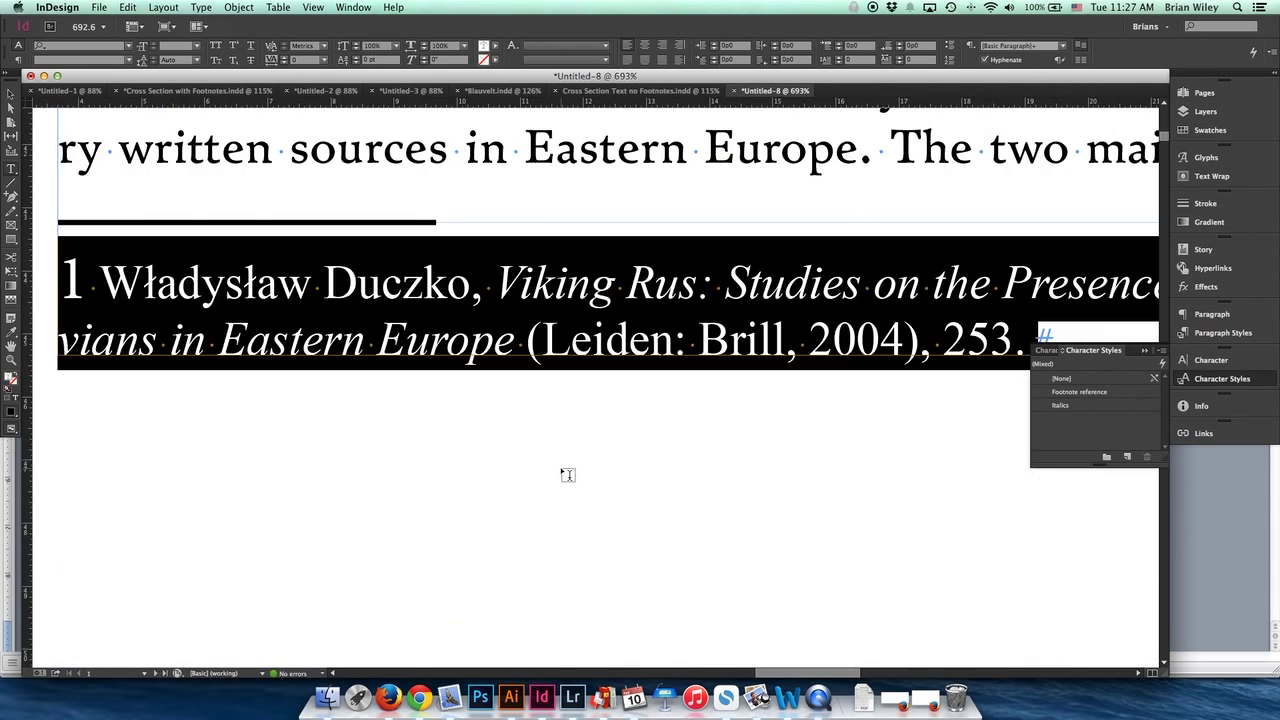
{"action": "scroll", "coordinate": [568, 474], "scroll_direction": "down", "scroll_amount": 5}
{"action": "key", "text": "Escape"}
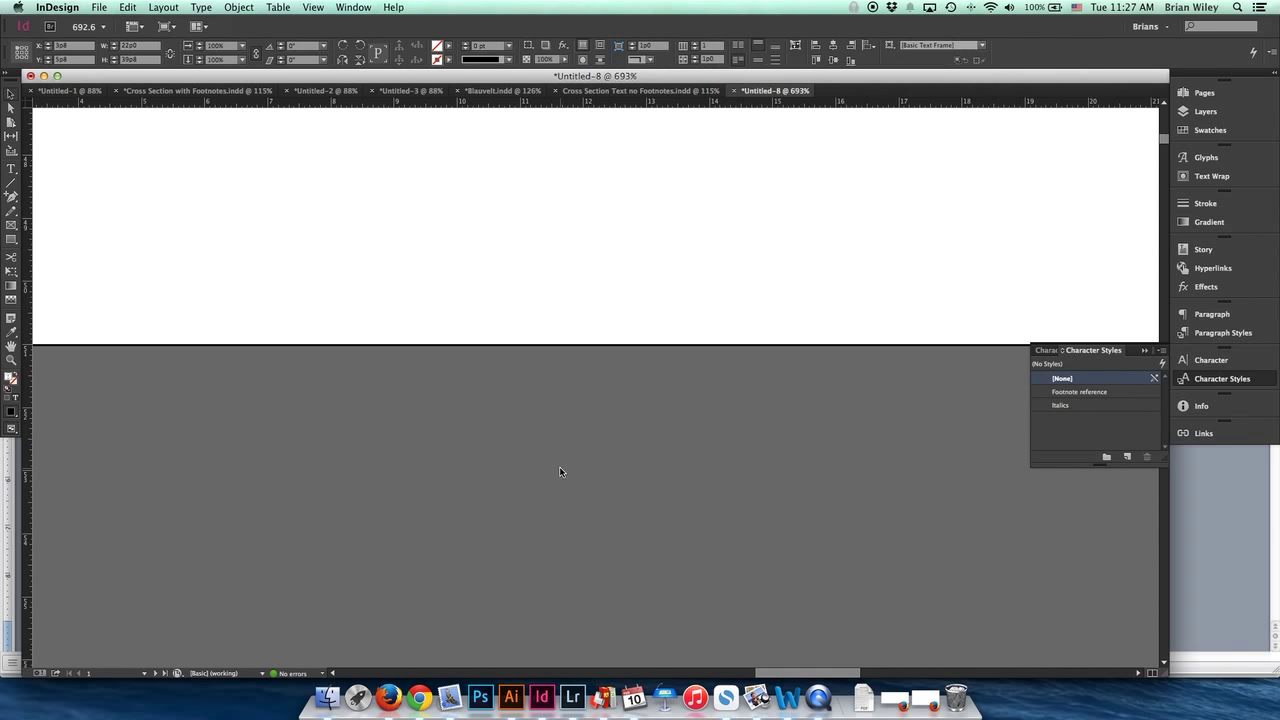
Step: View the spread starting at page 2 and select its footnotes one at a time to check how far each selection extends
{"action": "key", "text": "super+0"}
{"action": "scroll", "coordinate": [672, 540], "scroll_direction": "down", "scroll_amount": 10}
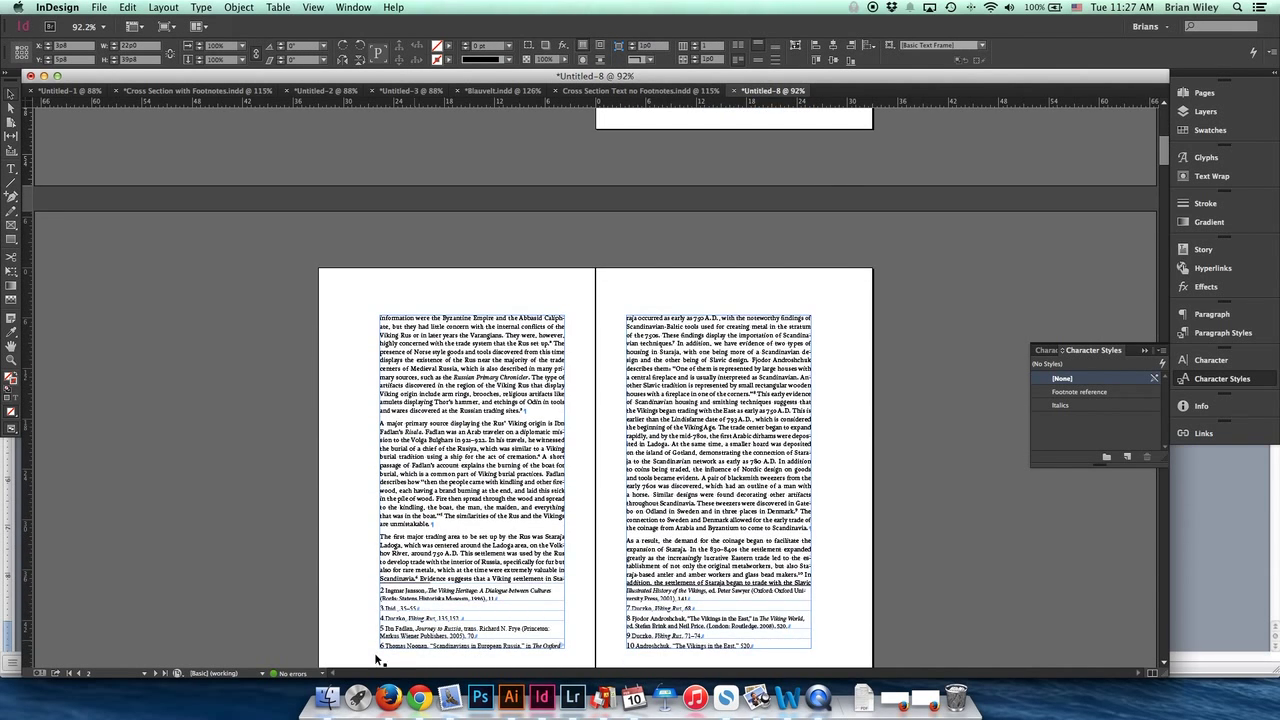
{"action": "double_click", "coordinate": [430, 597]}
{"action": "key", "text": "super+a"}
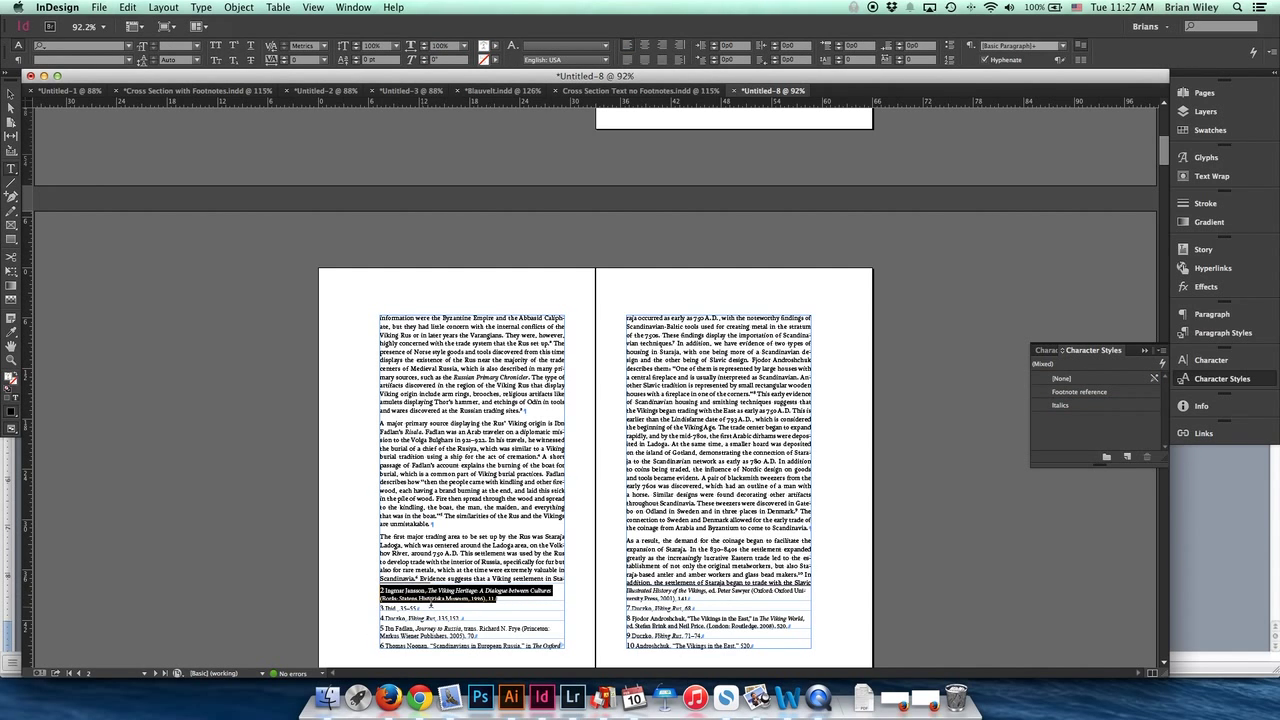
{"action": "left_click", "coordinate": [372, 612]}
{"action": "left_click_drag", "start_coordinate": [380, 618], "coordinate": [465, 619]}
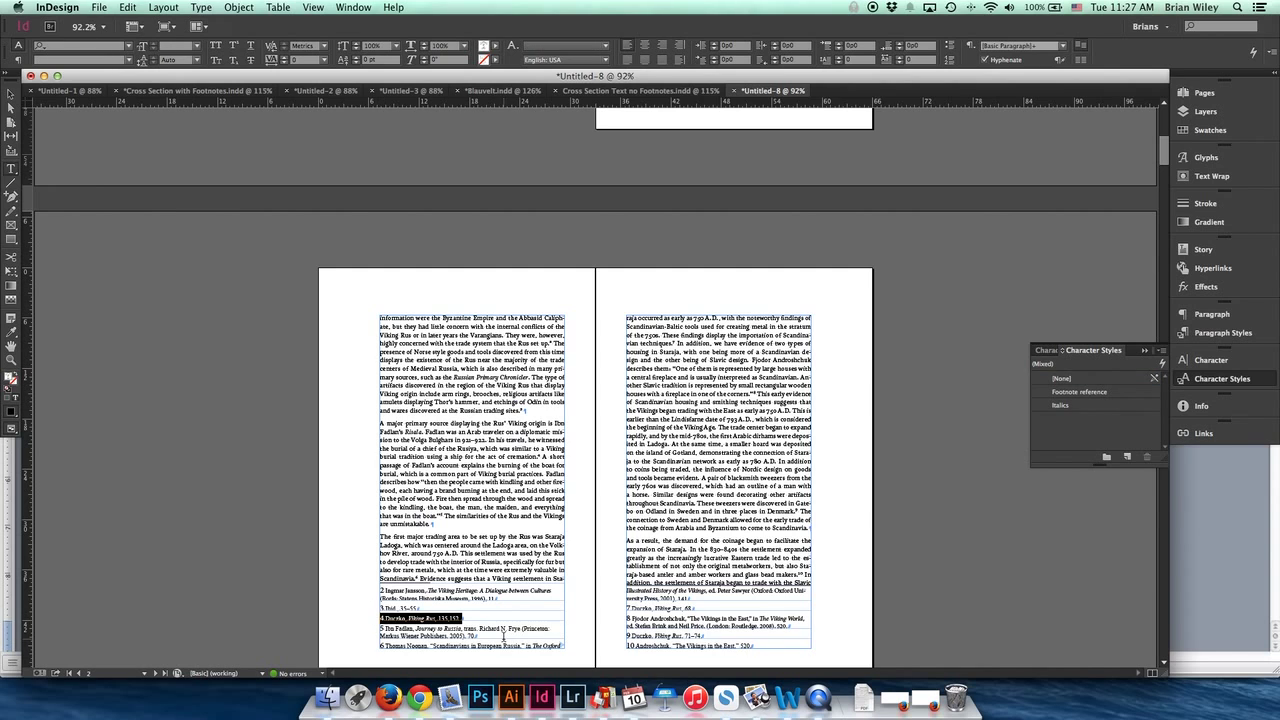
{"action": "left_click", "coordinate": [562, 646]}
{"action": "key", "text": "super+shift+Down"}
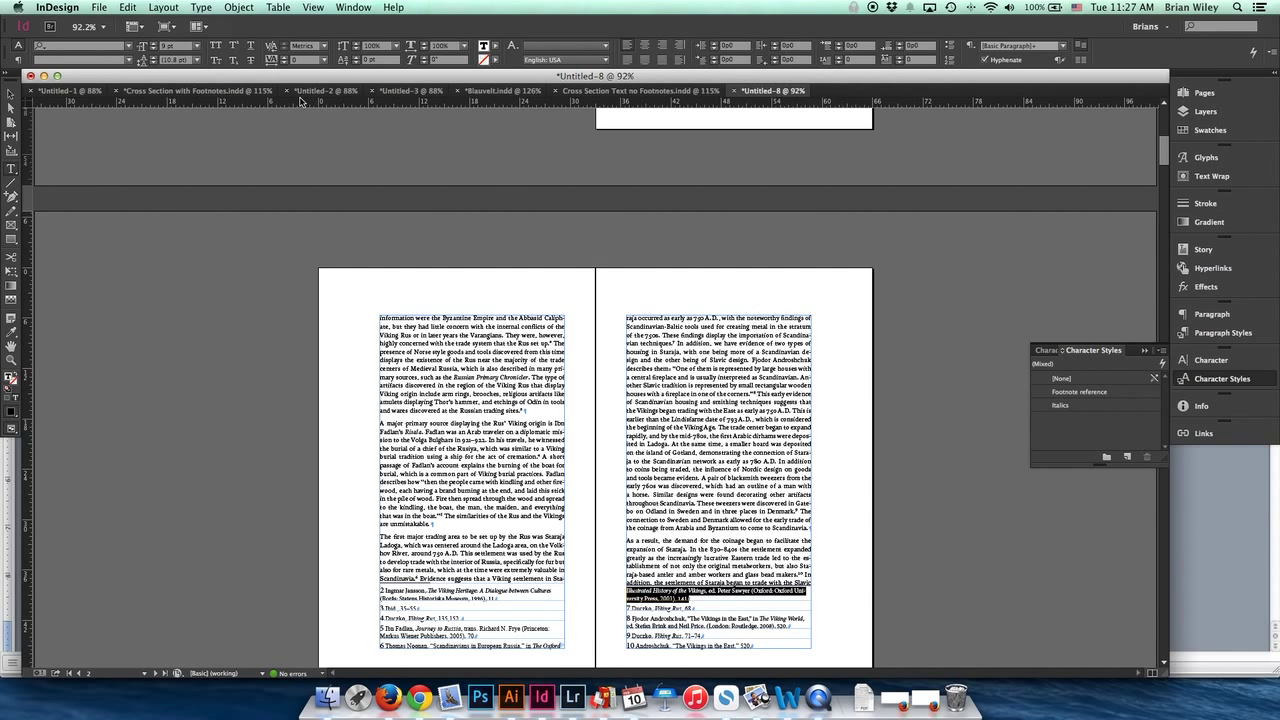
Step: Set the footnote formatting paragraph style to Footnote text in the document footnote options
{"action": "left_click", "coordinate": [9, 95]}
{"action": "left_click", "coordinate": [198, 7]}
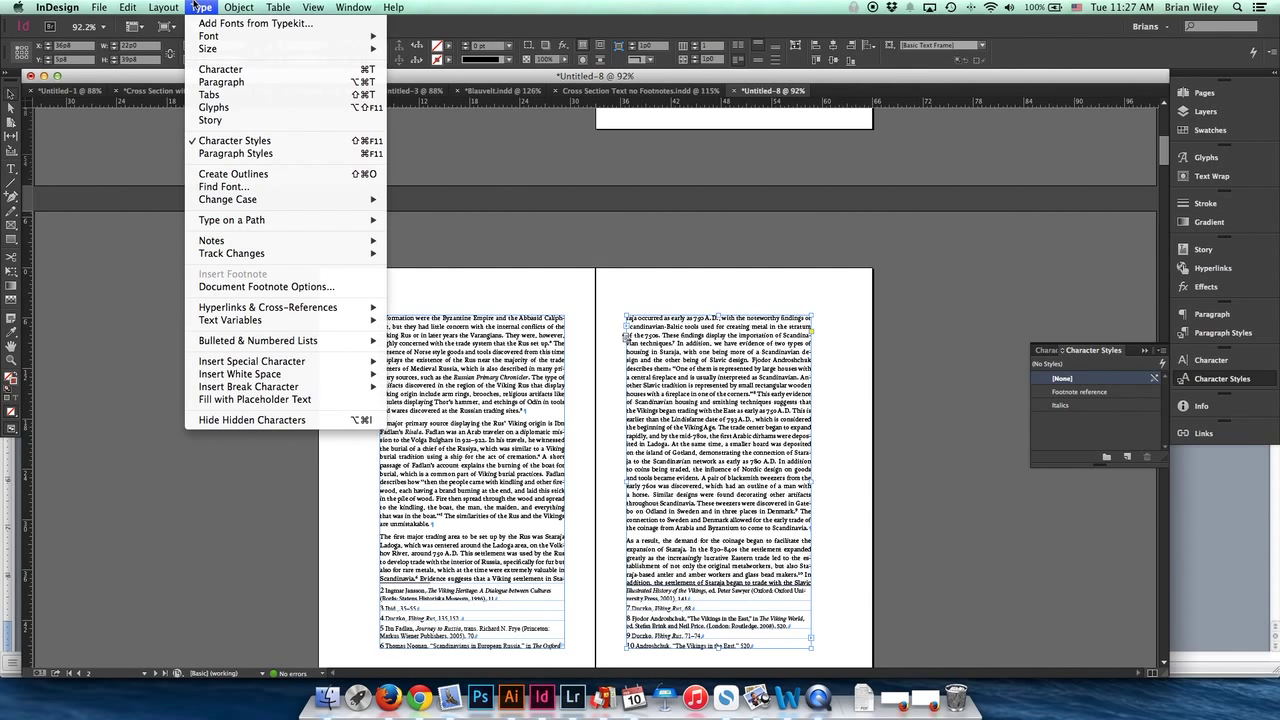
{"action": "left_click", "coordinate": [284, 286]}
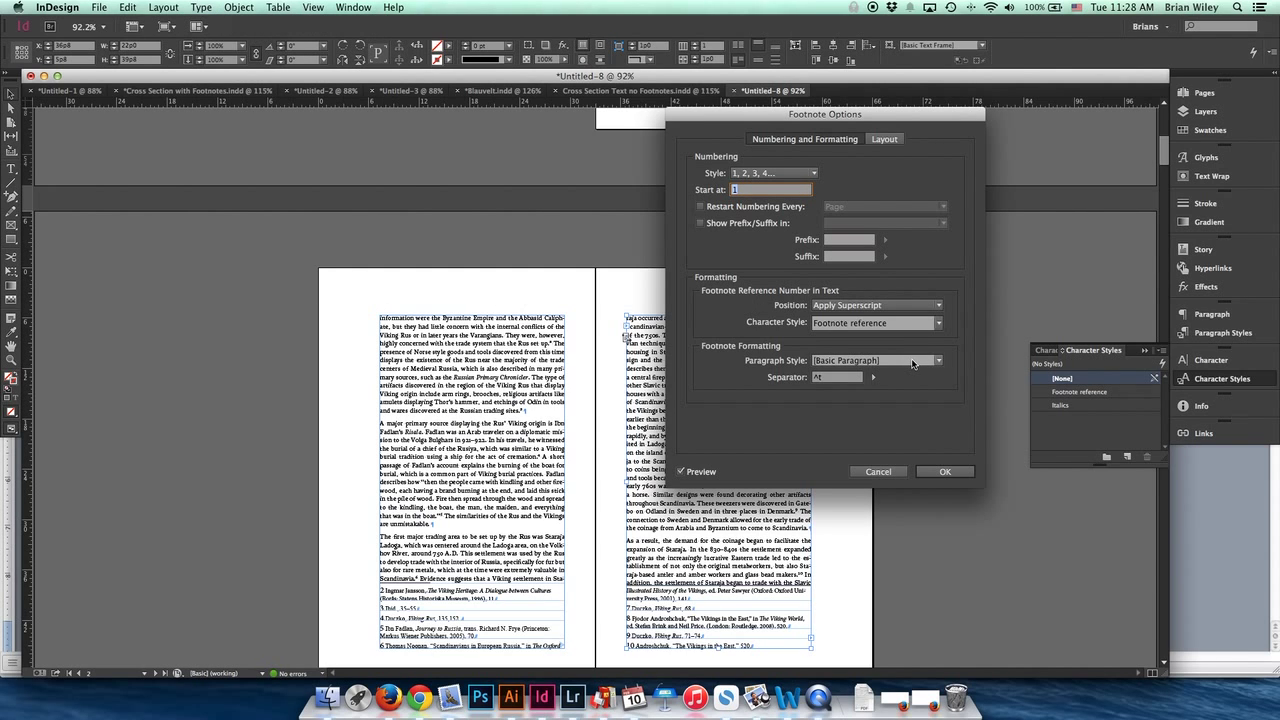
{"action": "left_click", "coordinate": [940, 361]}
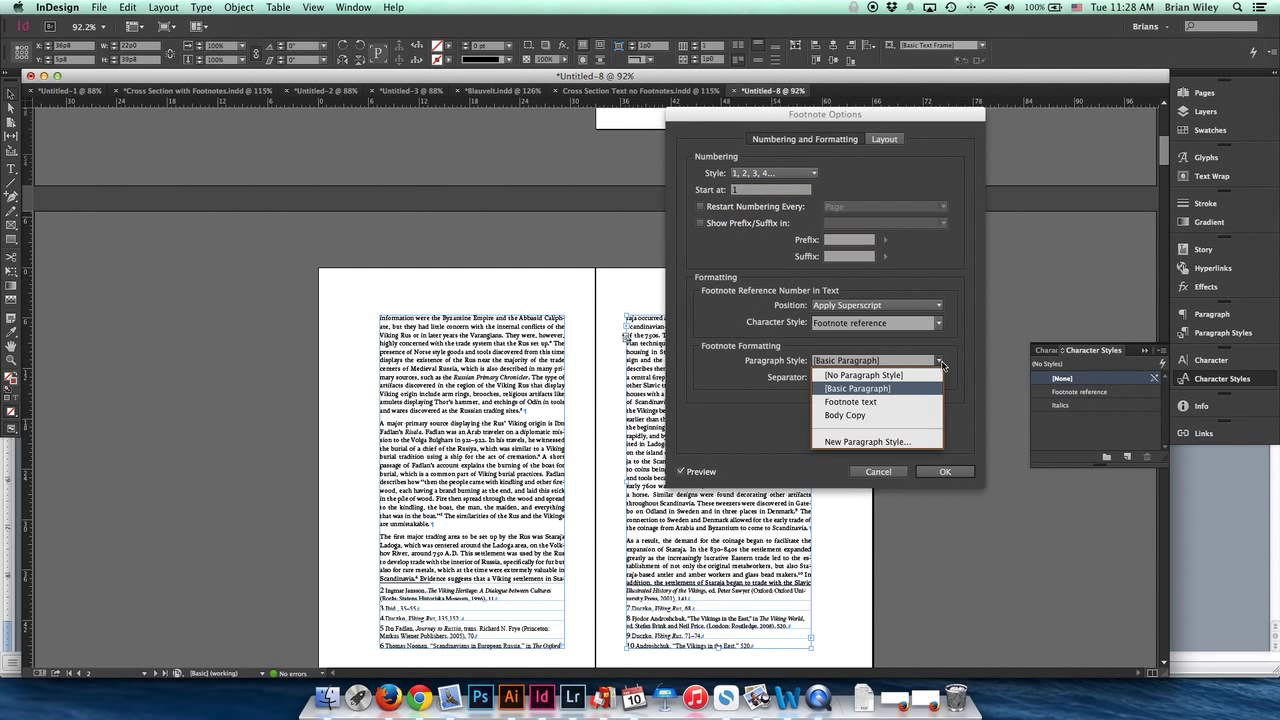
{"action": "left_click", "coordinate": [886, 401]}
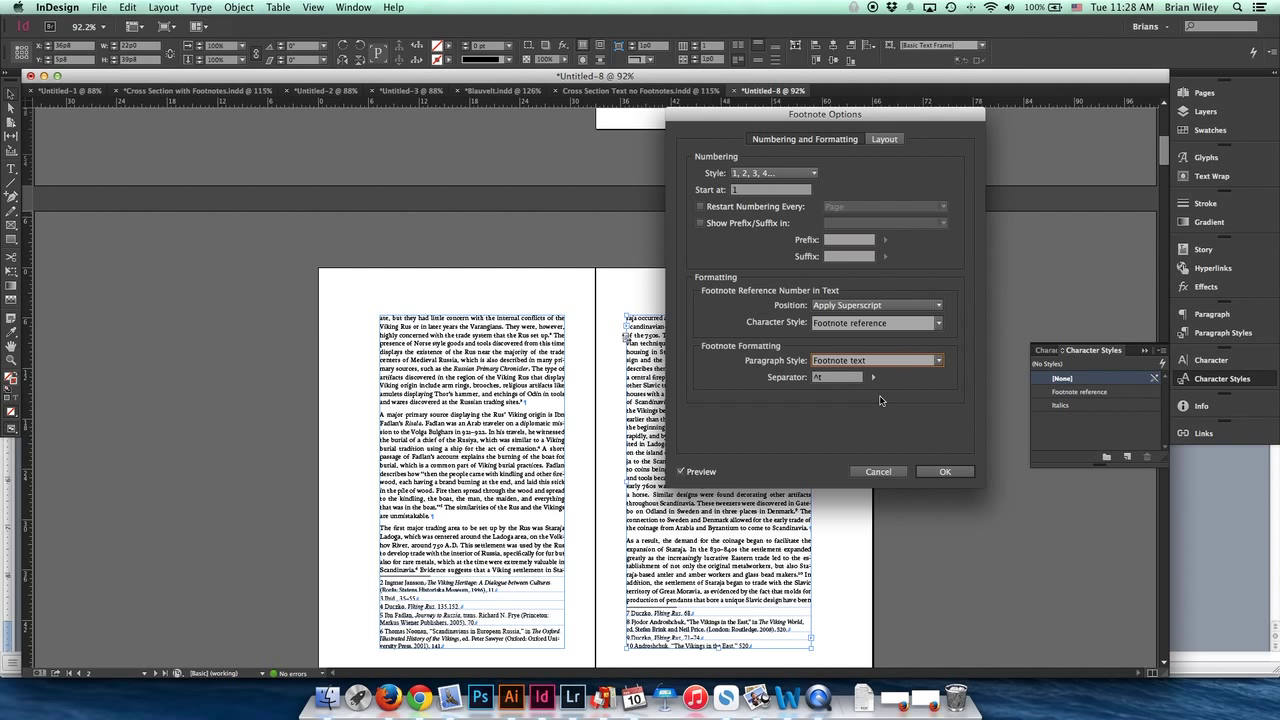
{"action": "left_click", "coordinate": [944, 472]}
Step: Select footnotes 2, 6 and 5 one at a time on page 2 to check their text formatting
{"action": "double_click", "coordinate": [431, 588]}
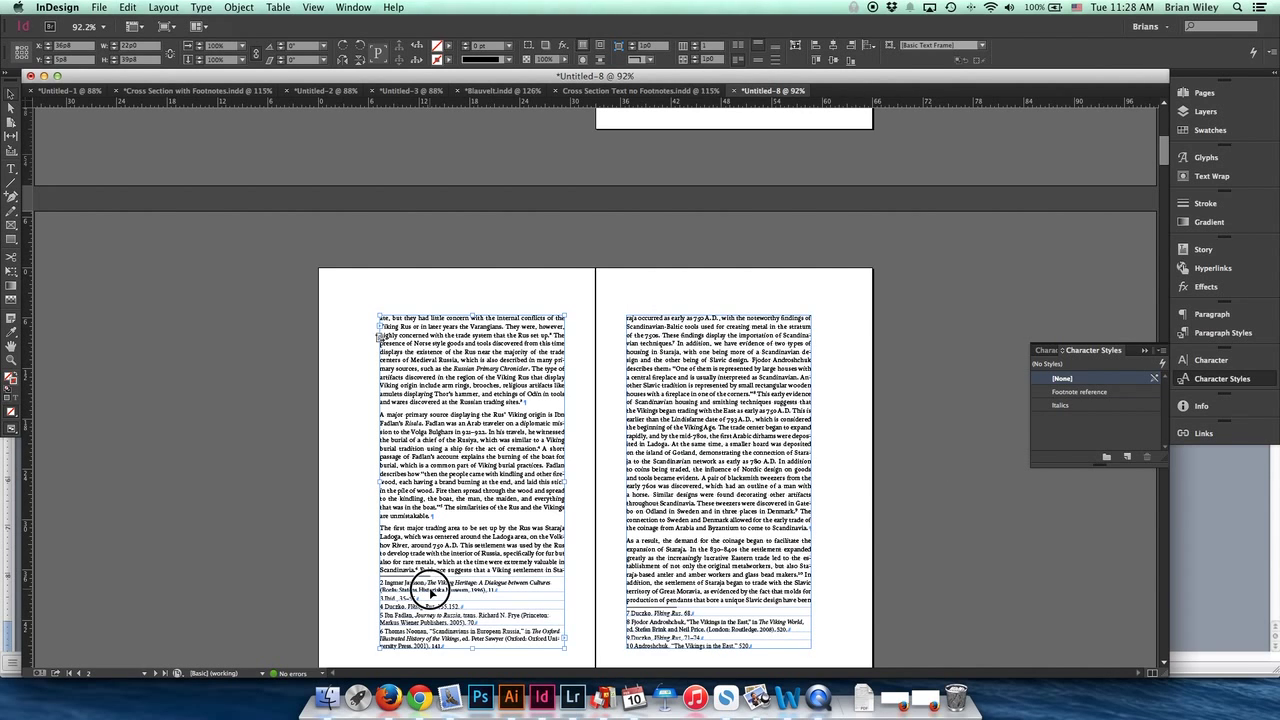
{"action": "triple_click", "coordinate": [431, 588]}
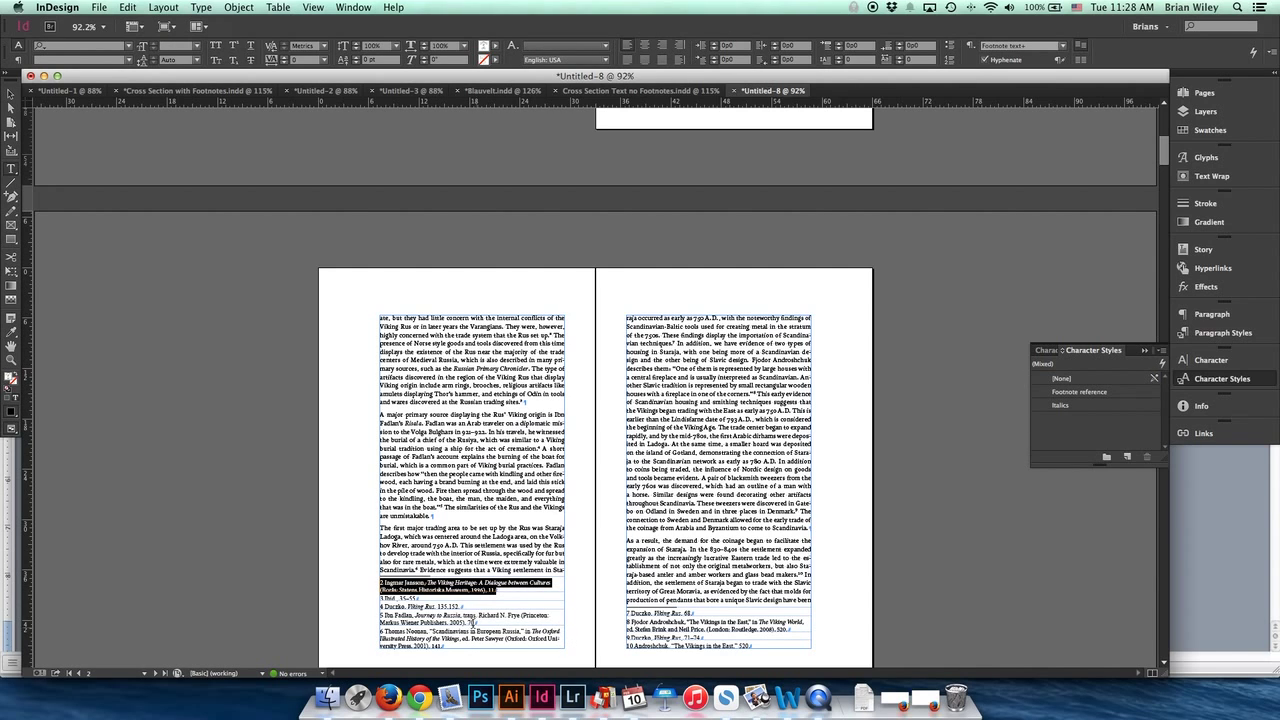
{"action": "triple_click", "coordinate": [532, 644]}
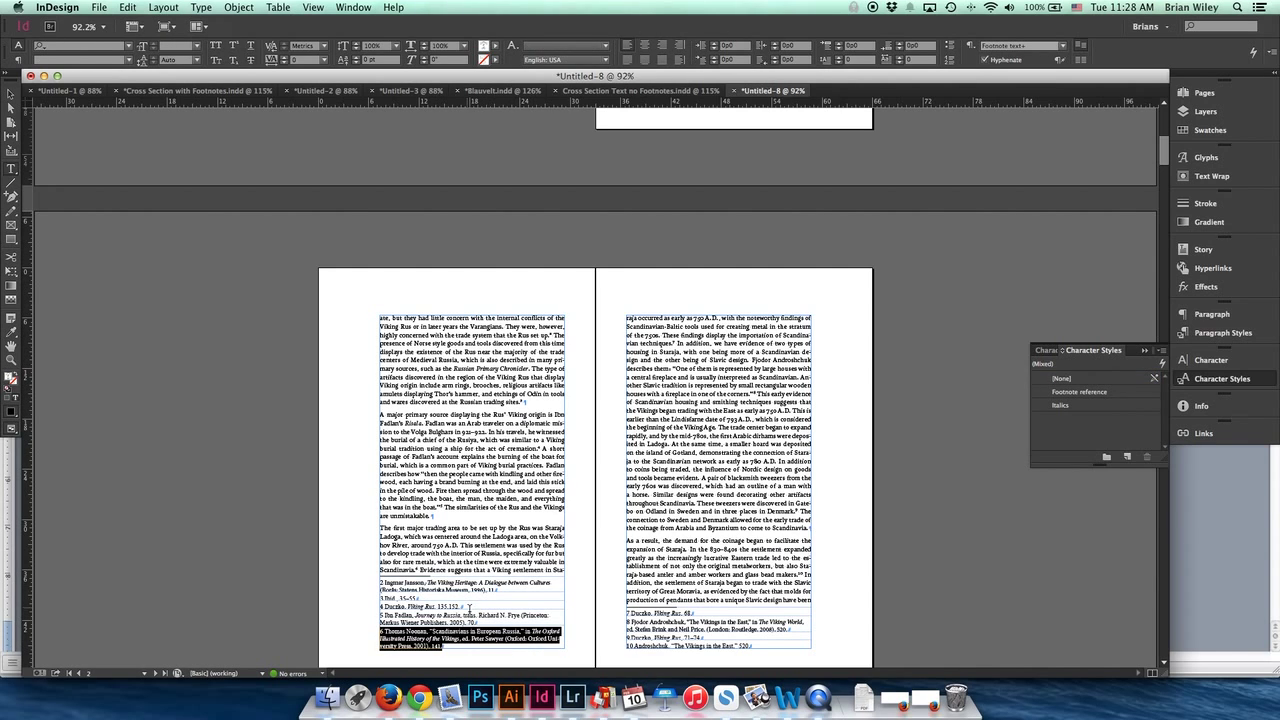
{"action": "left_click", "coordinate": [474, 622]}
{"action": "triple_click", "coordinate": [474, 622]}
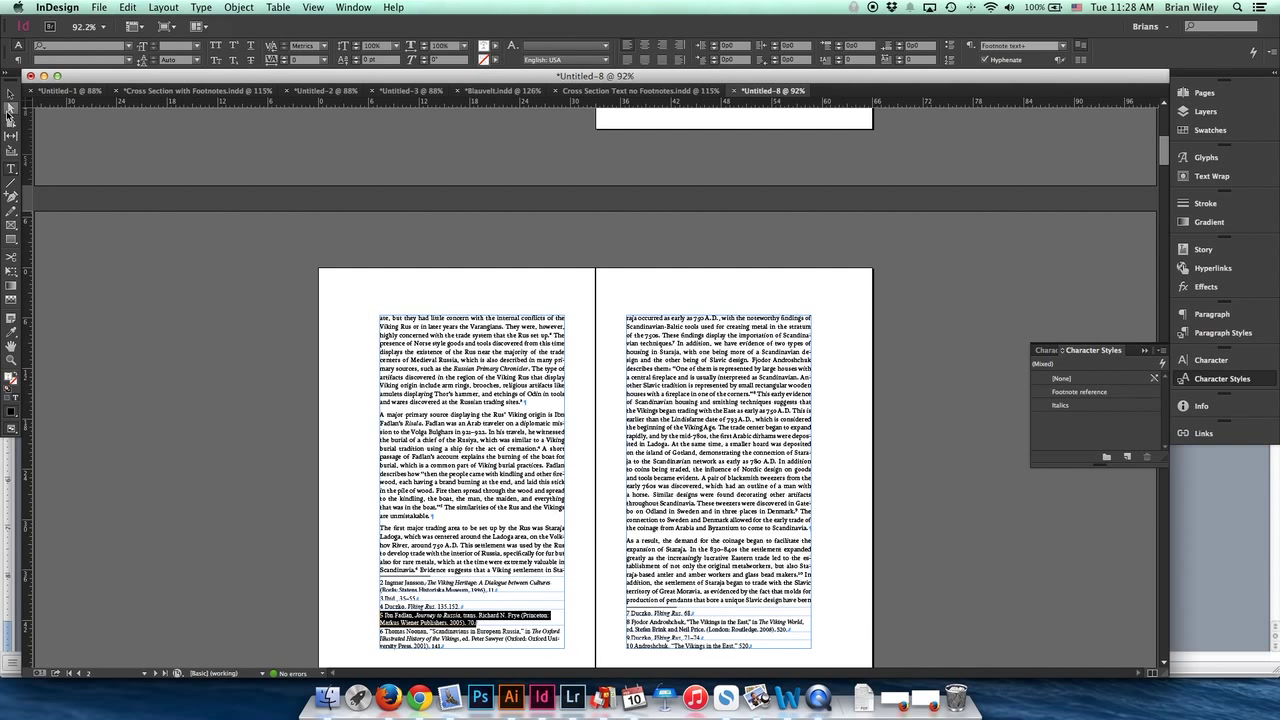
{"action": "left_click", "coordinate": [10, 93]}
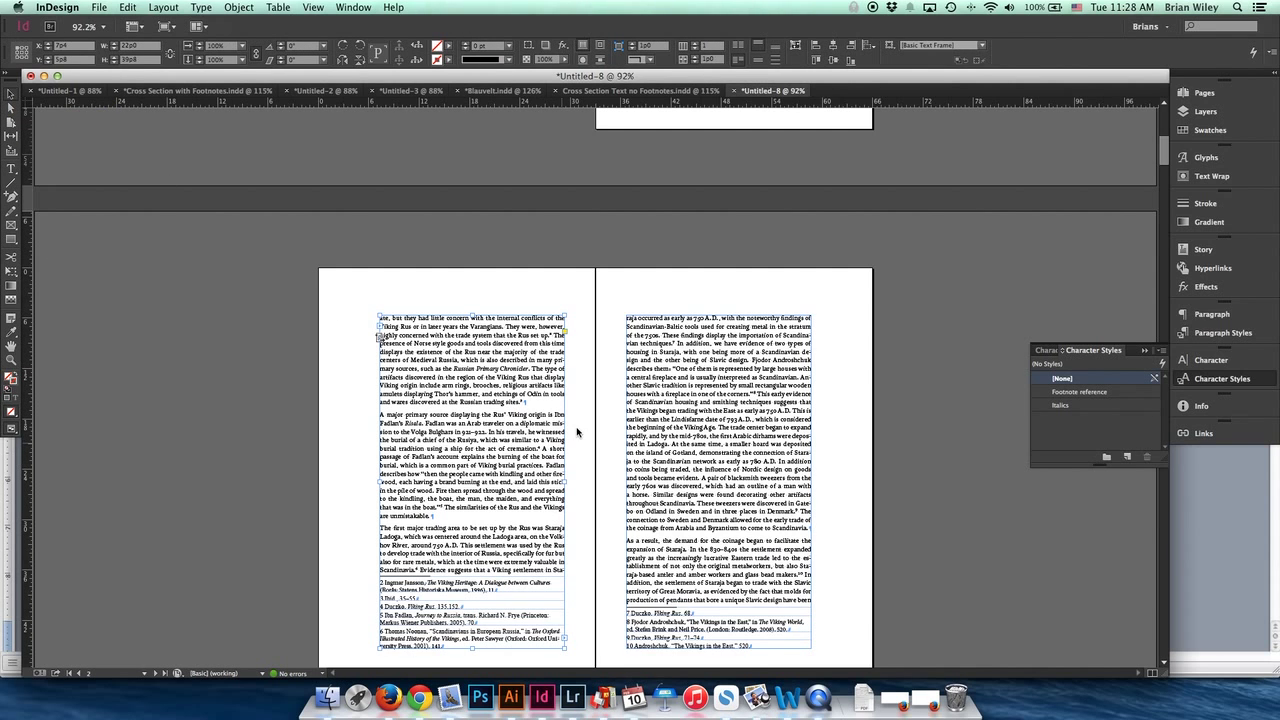
{"action": "scroll", "coordinate": [576, 424], "scroll_direction": "up", "scroll_amount": 1}
{"action": "scroll", "coordinate": [576, 424], "scroll_direction": "up", "scroll_amount": 2}
{"action": "scroll", "coordinate": [580, 414], "scroll_direction": "down", "scroll_amount": 3}
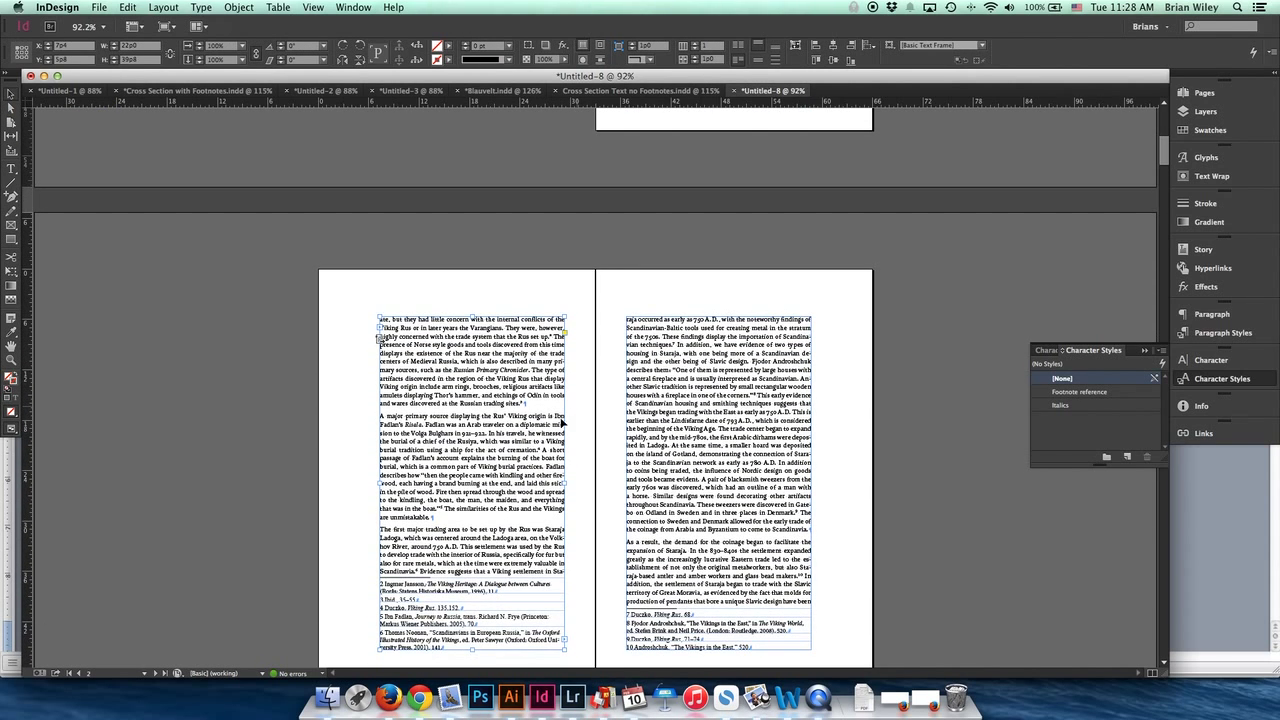
Step: Create a new paragraph style from roman text selected in footnote 2, deselect the text, and open the style's options
{"action": "left_click_drag", "start_coordinate": [352, 552], "coordinate": [640, 684]}
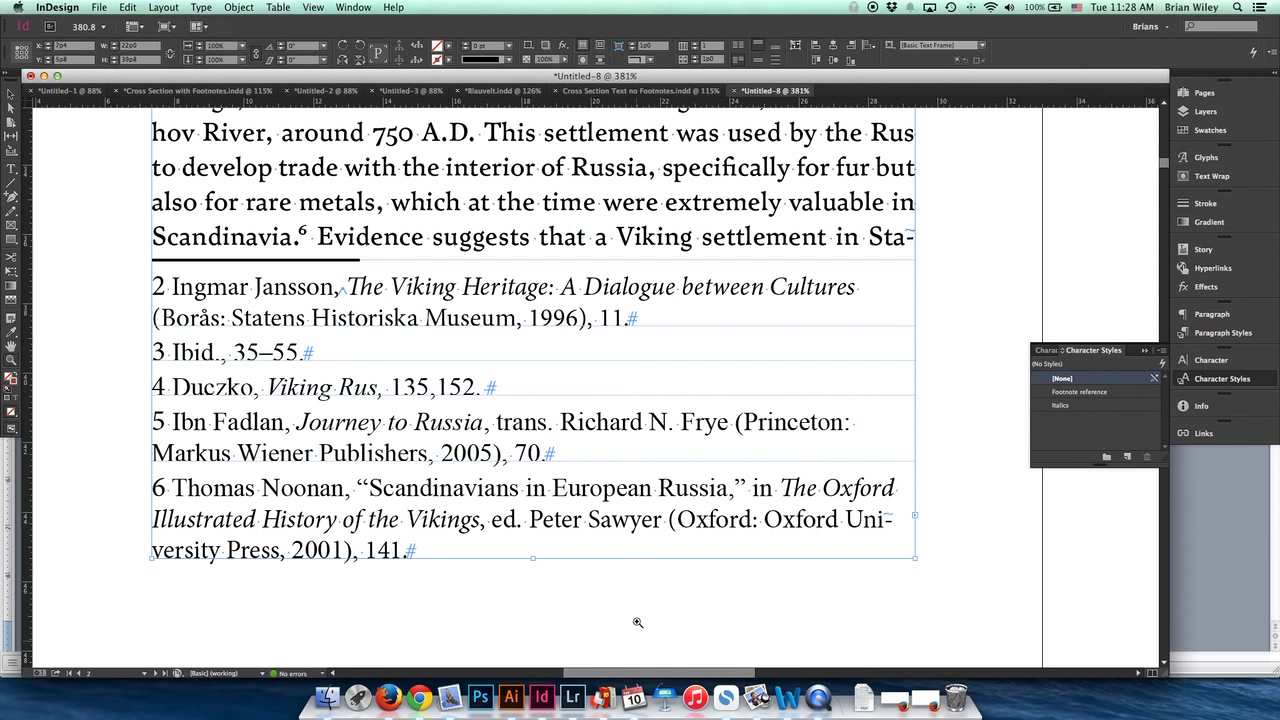
{"action": "left_click", "coordinate": [10, 168]}
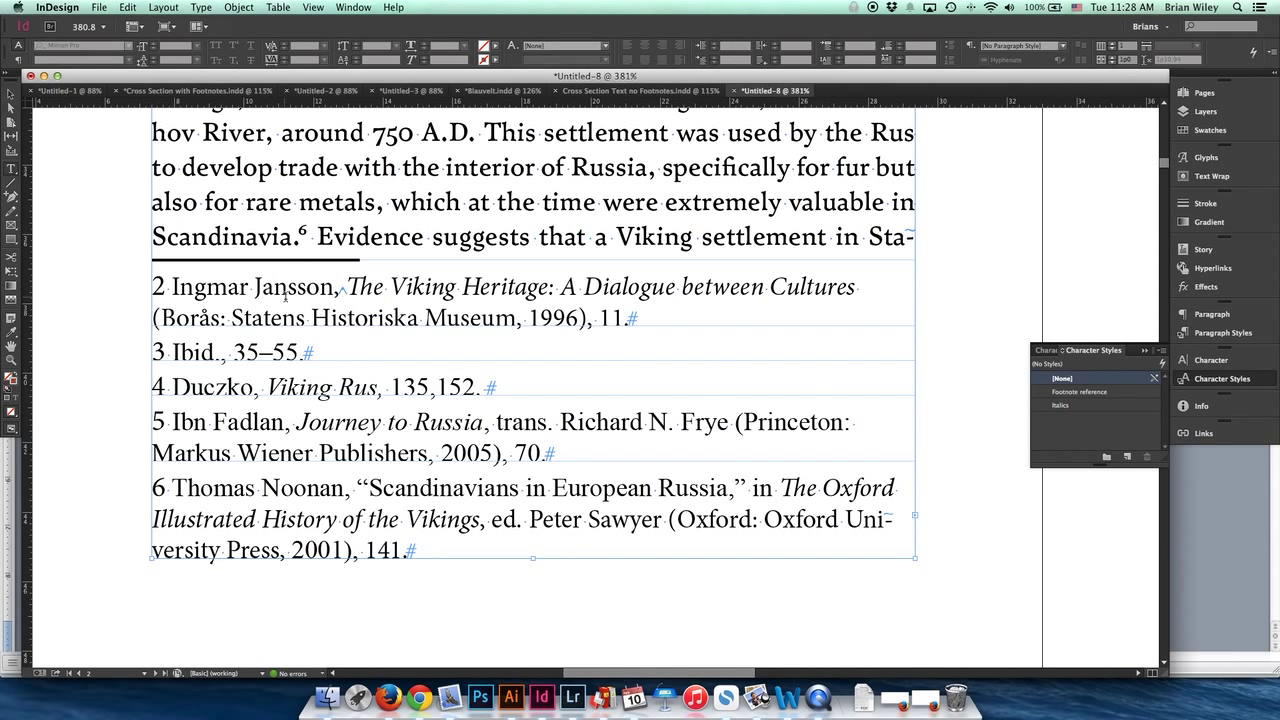
{"action": "left_click_drag", "start_coordinate": [287, 290], "coordinate": [207, 283]}
{"action": "left_click_drag", "start_coordinate": [307, 318], "coordinate": [394, 318]}
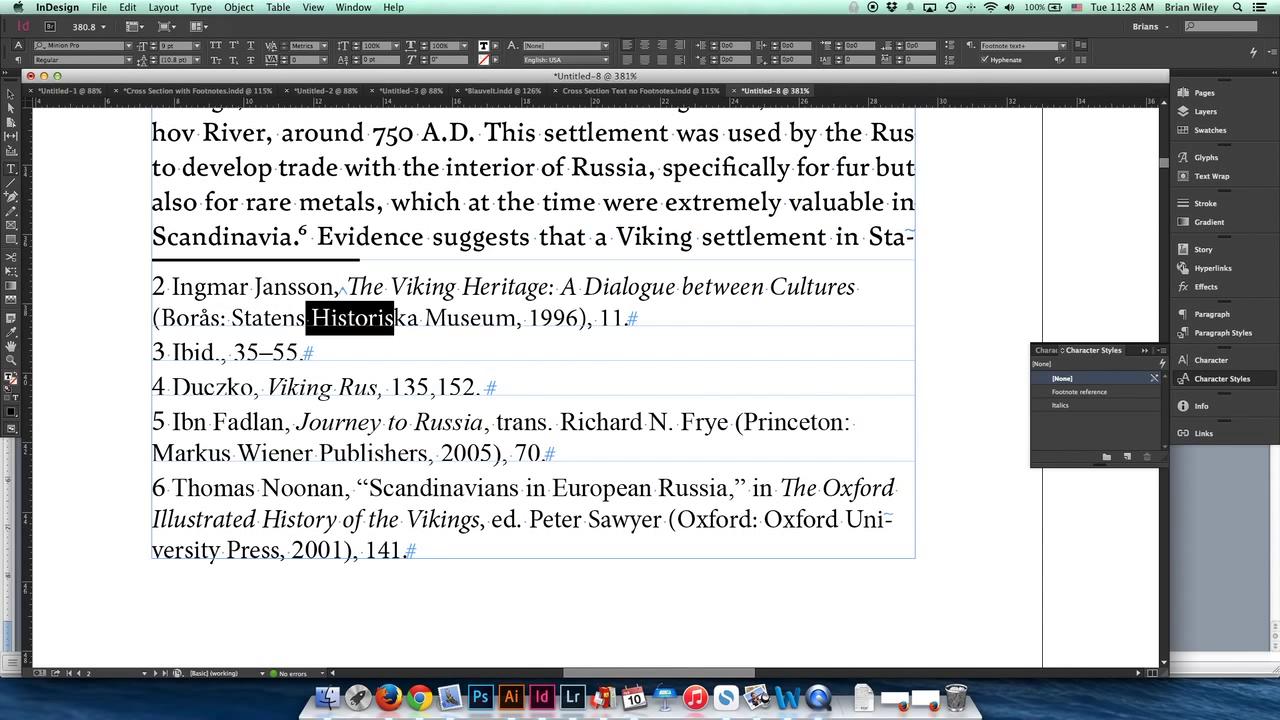
{"action": "left_click", "coordinate": [1225, 333]}
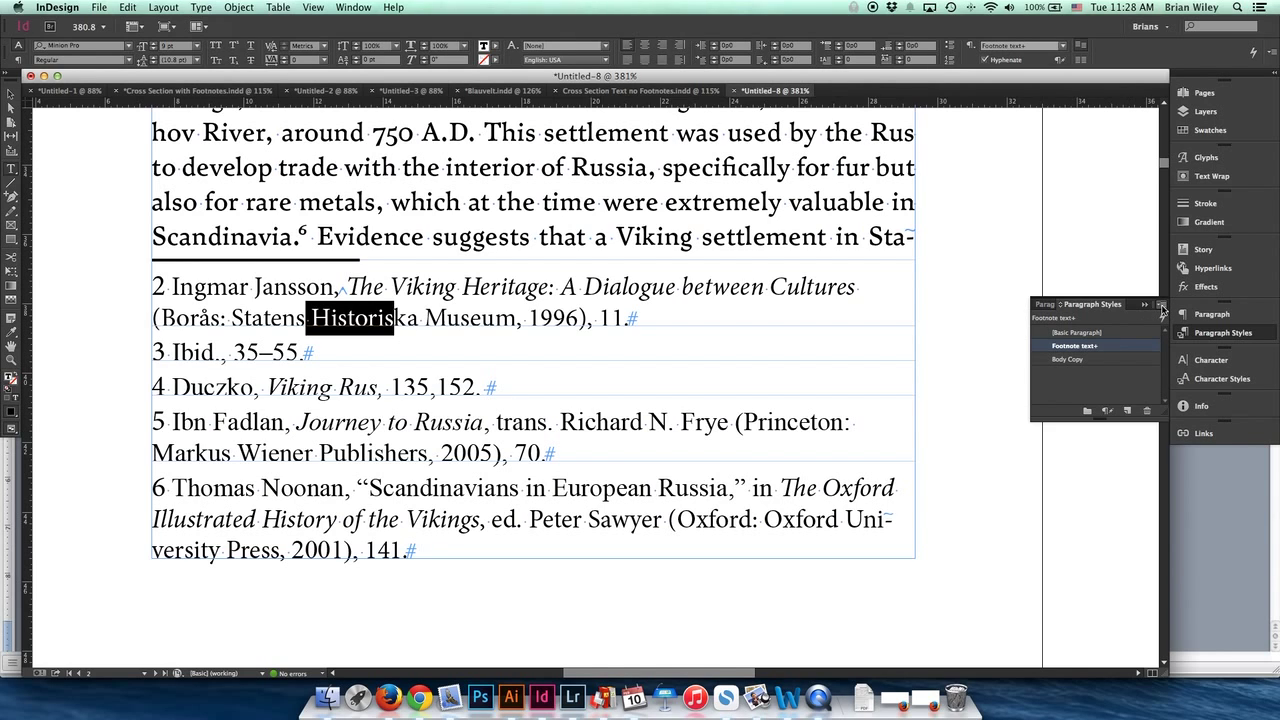
{"action": "left_click", "coordinate": [1128, 413]}
{"action": "left_click", "coordinate": [1098, 360]}
{"action": "left_click", "coordinate": [11, 94]}
{"action": "double_click", "coordinate": [1118, 360]}
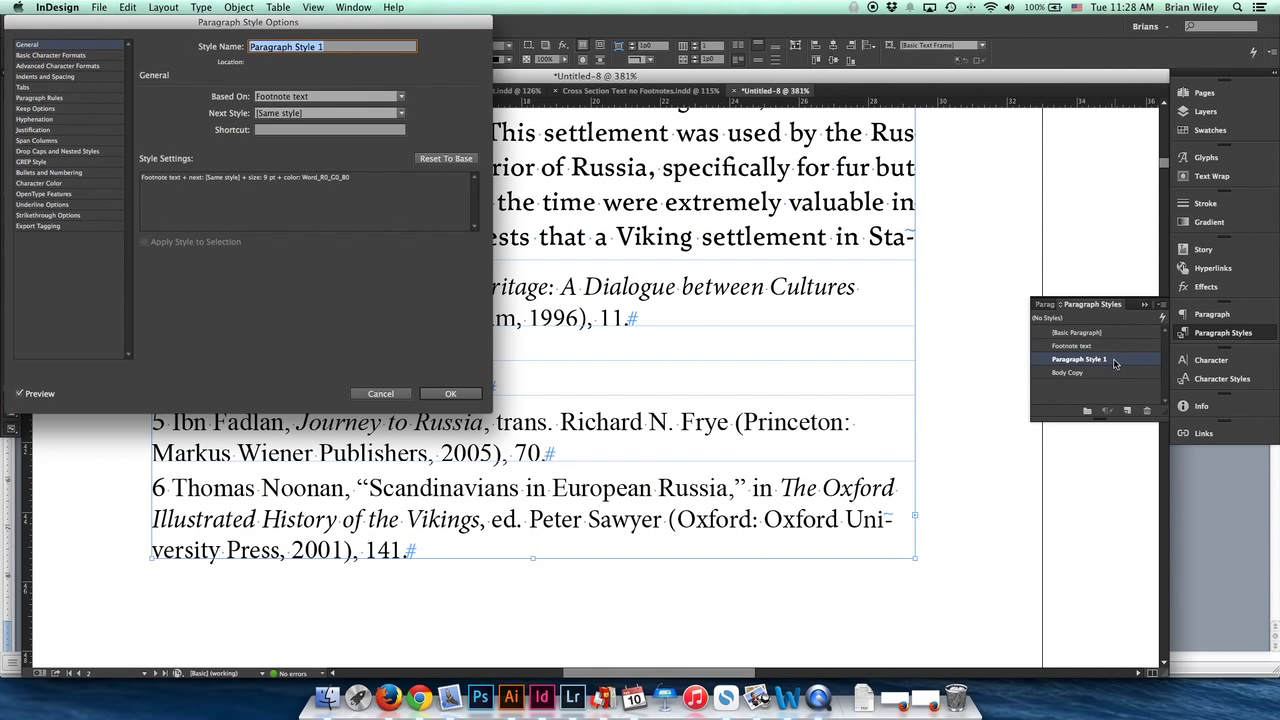
Step: Base the new paragraph style on Body Copy and set its size to 8 pt and leading to 10 pt
{"action": "left_click", "coordinate": [312, 96]}
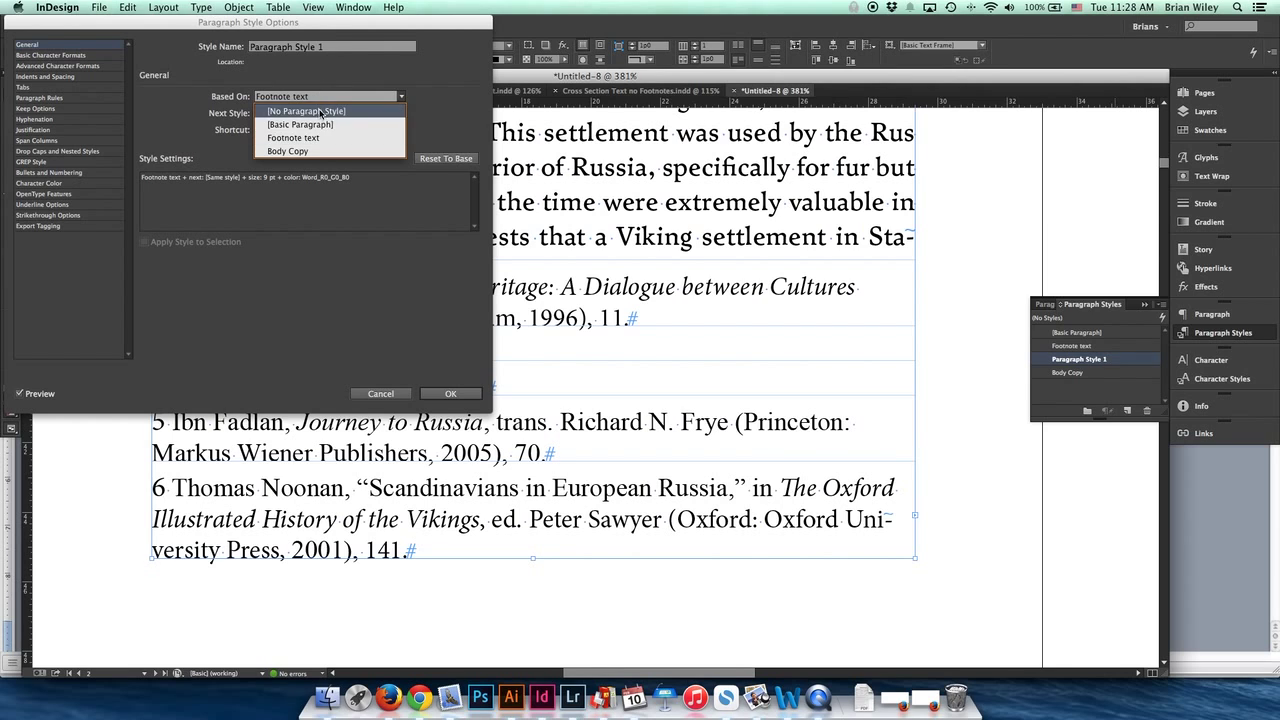
{"action": "left_click", "coordinate": [317, 150]}
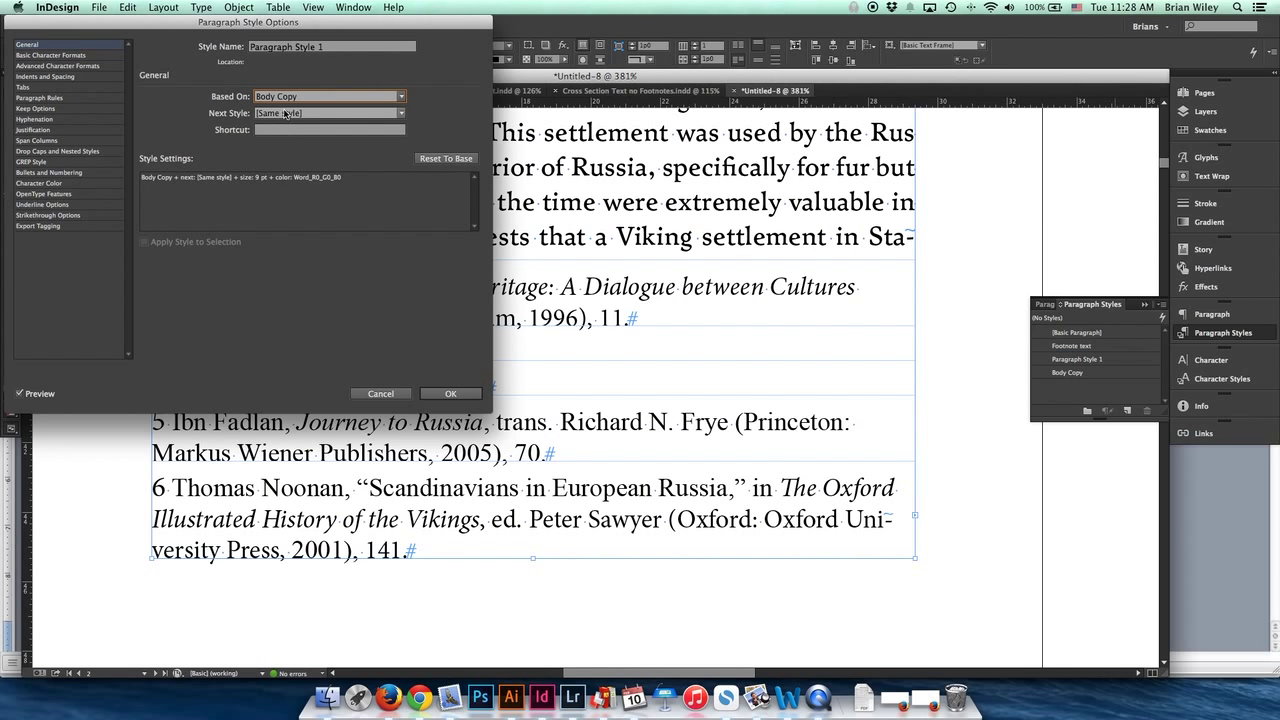
{"action": "left_click", "coordinate": [50, 55]}
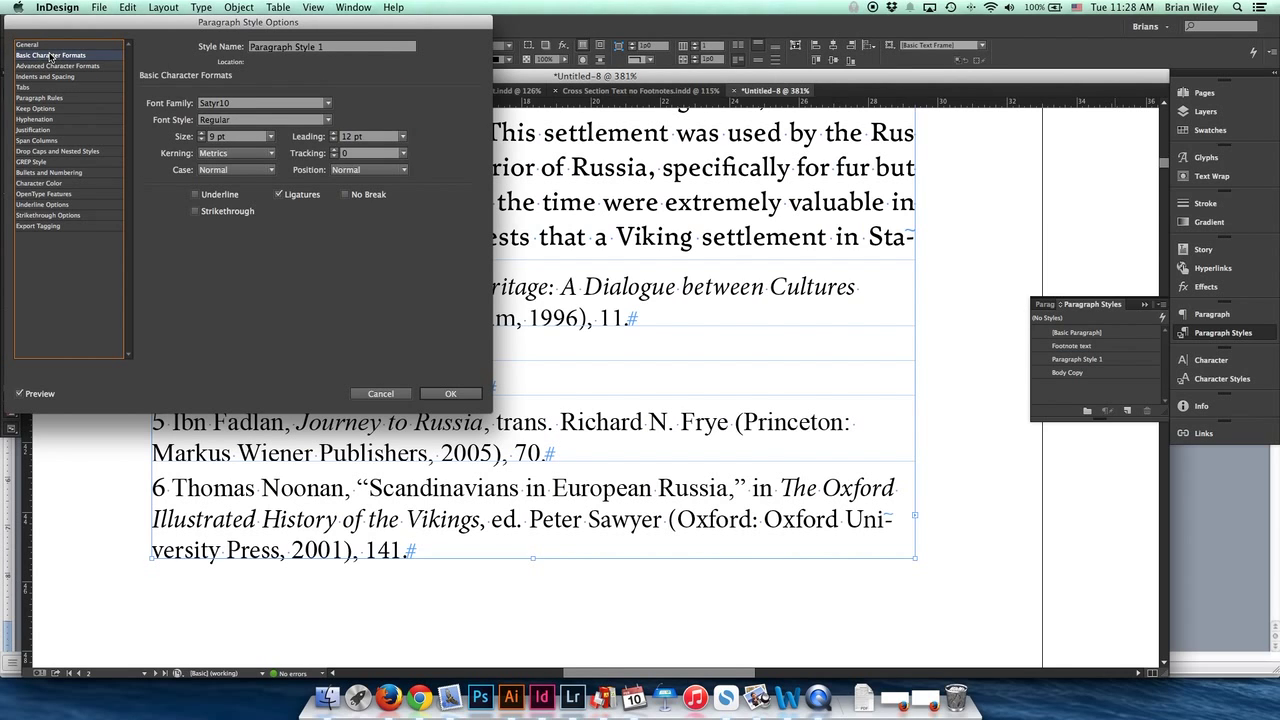
{"action": "left_click", "coordinate": [202, 140]}
{"action": "left_click", "coordinate": [202, 140]}
{"action": "left_click", "coordinate": [443, 393]}
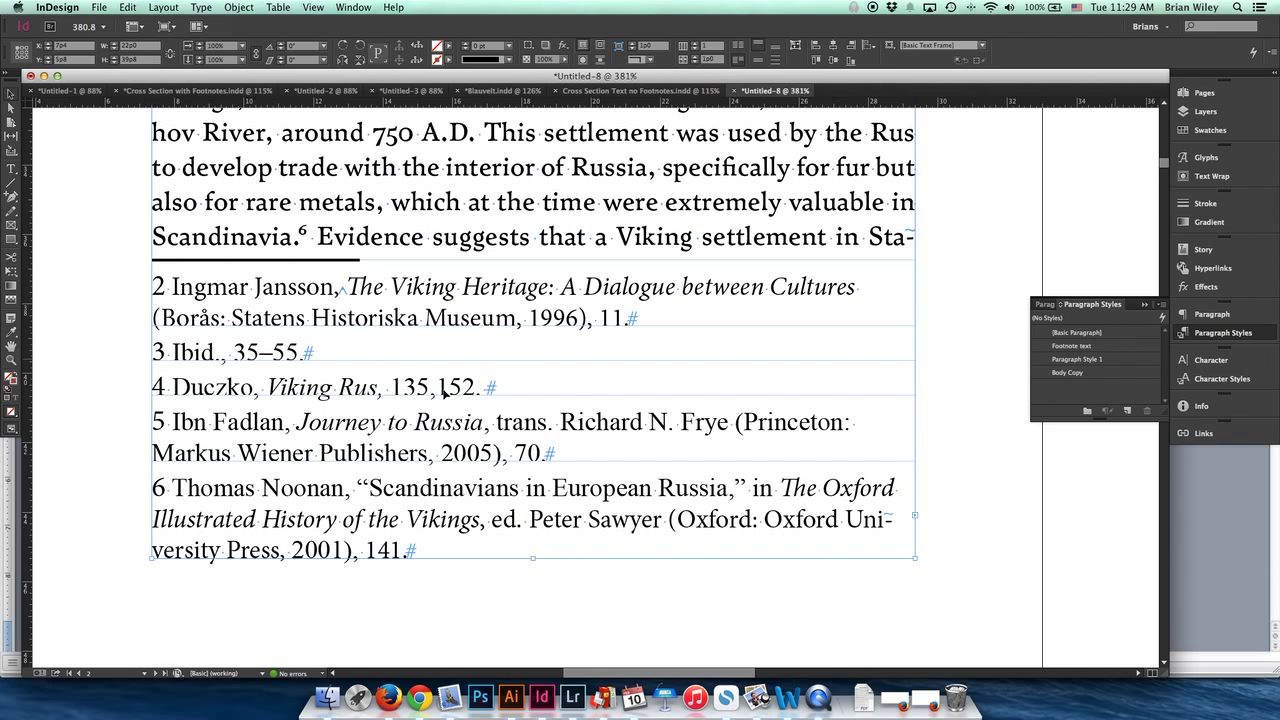
Step: Select the body text and review the Body Copy style's basic character formats
{"action": "double_click", "coordinate": [607, 205]}
{"action": "key", "text": "super+a"}
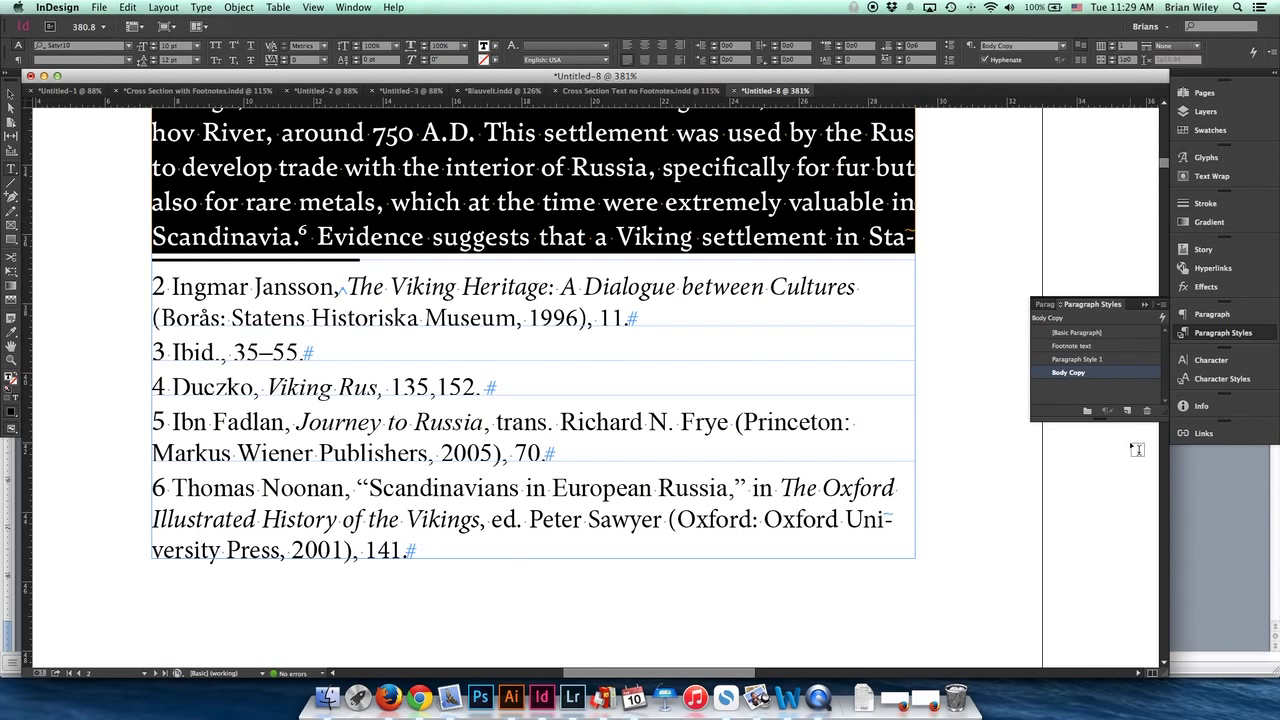
{"action": "double_click", "coordinate": [1095, 373]}
{"action": "left_click", "coordinate": [80, 55]}
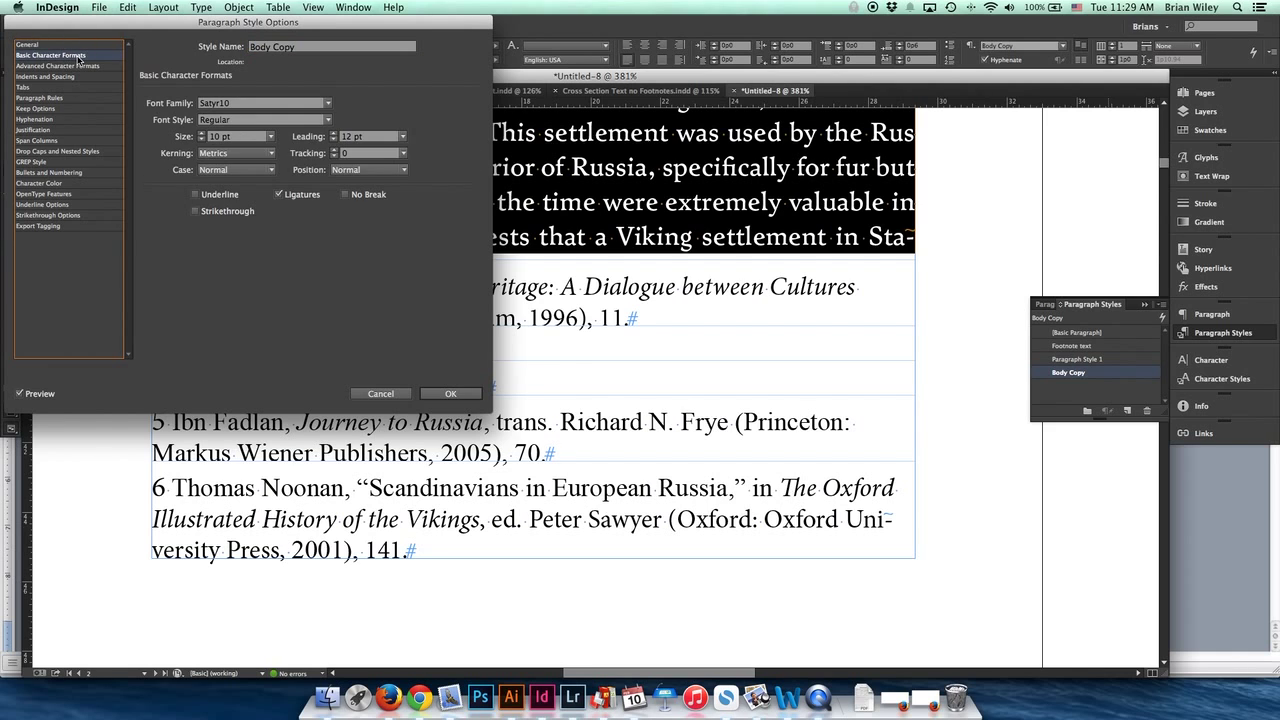
{"action": "left_click", "coordinate": [449, 395]}
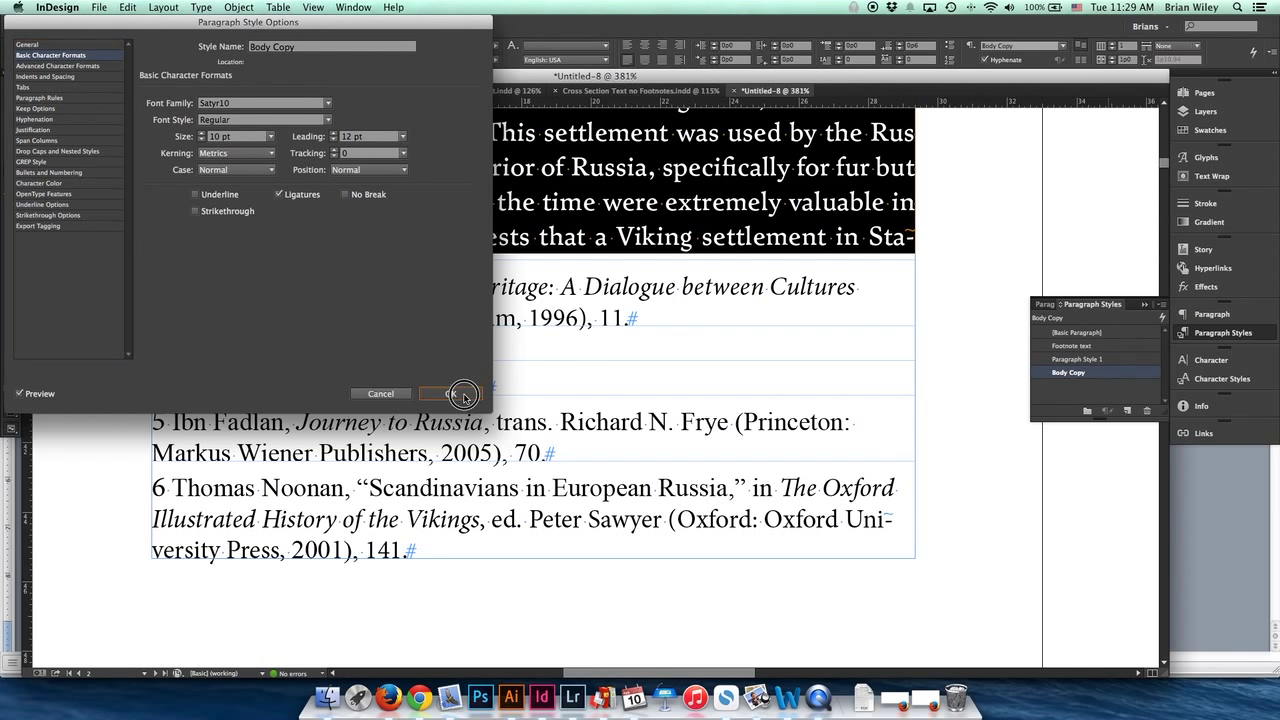
Step: With nothing selected in the document, rename the new paragraph style as "Footnotes for real"
{"action": "left_click", "coordinate": [408, 318]}
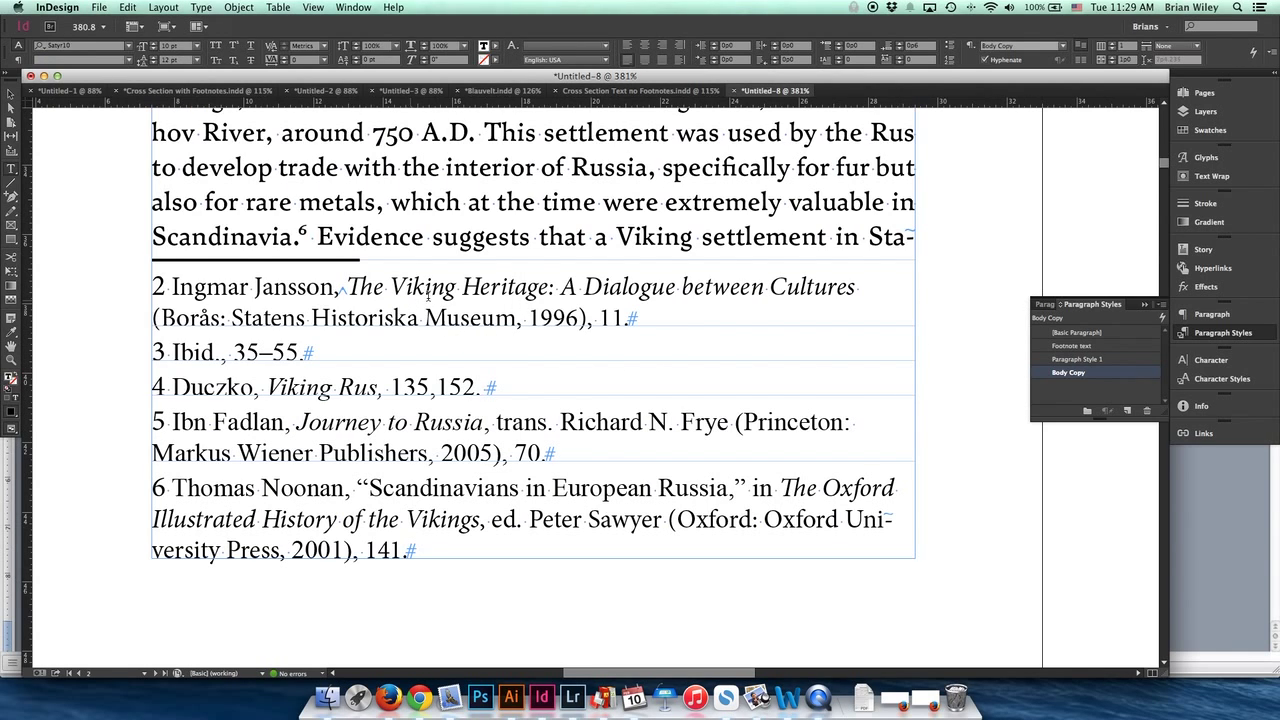
{"action": "key", "text": "Escape"}
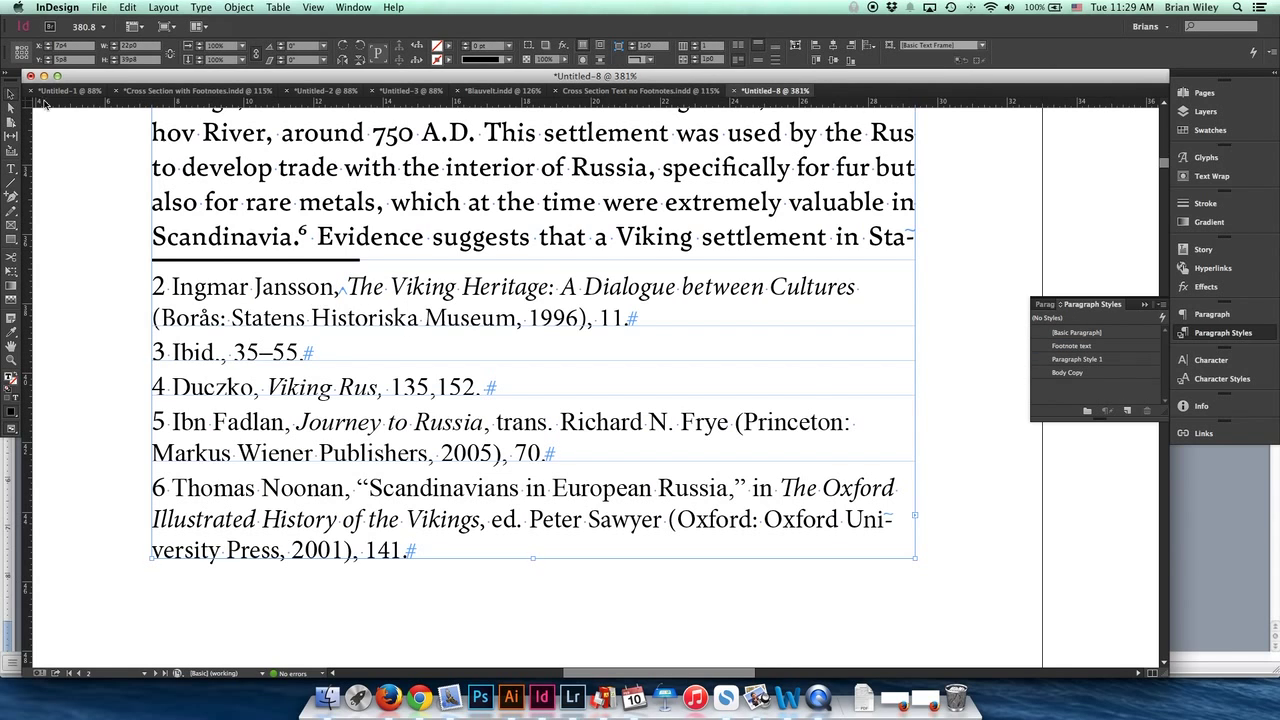
{"action": "left_click", "coordinate": [984, 323]}
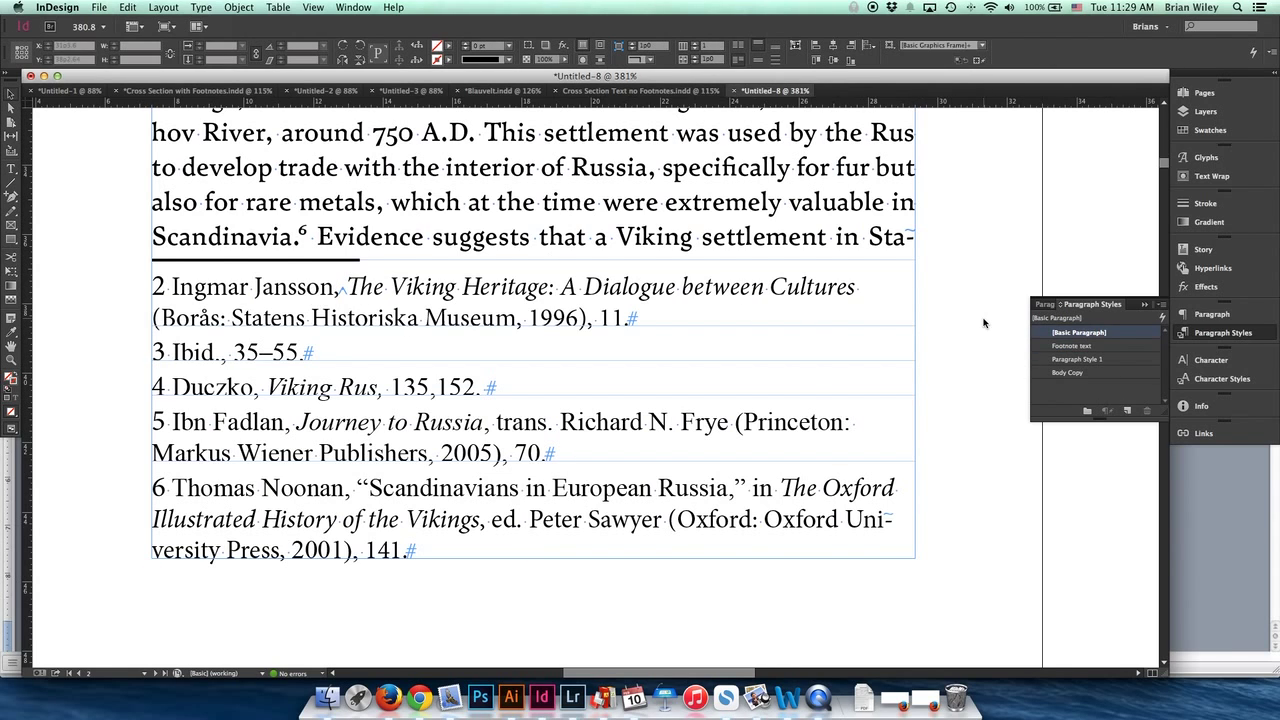
{"action": "double_click", "coordinate": [1134, 360]}
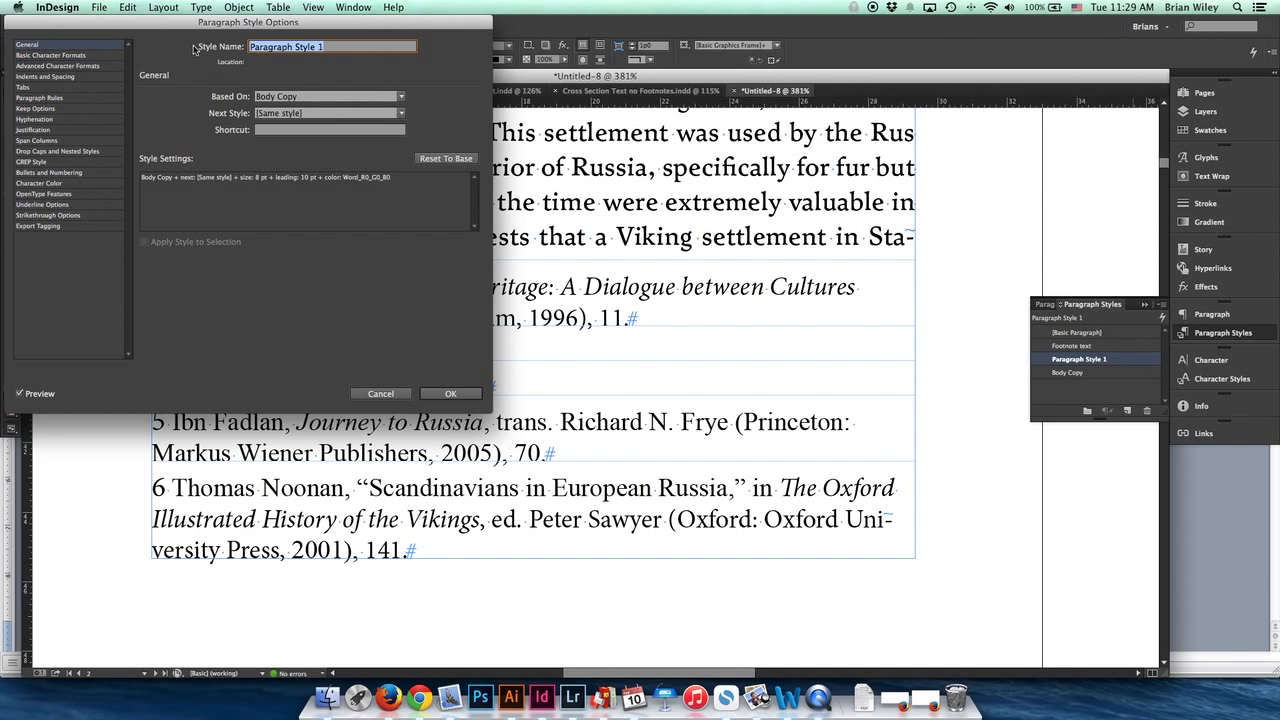
{"action": "type", "text": "Footnotes for real"}
Step: Review the Footnotes for real style's formatting categories and set its OpenType figure style to Proportional Oldstyle
{"action": "left_click", "coordinate": [58, 55]}
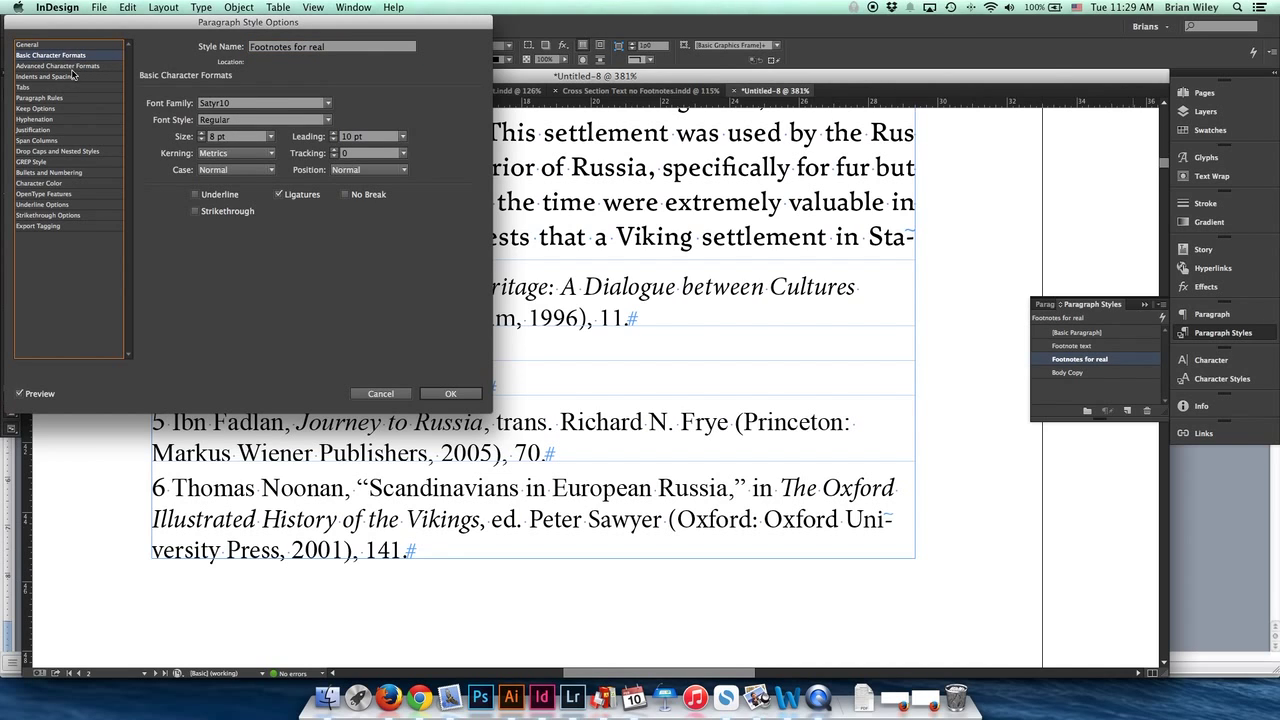
{"action": "left_click", "coordinate": [72, 66]}
{"action": "left_click", "coordinate": [72, 77]}
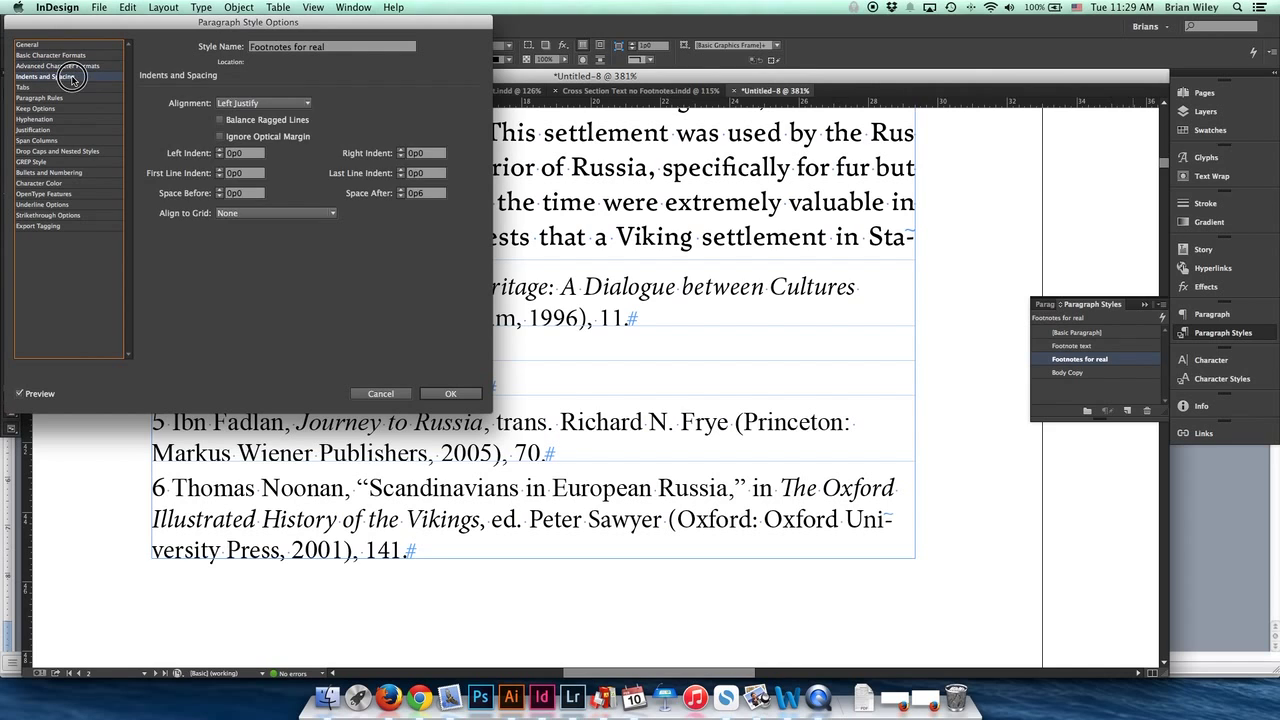
{"action": "left_click", "coordinate": [71, 97]}
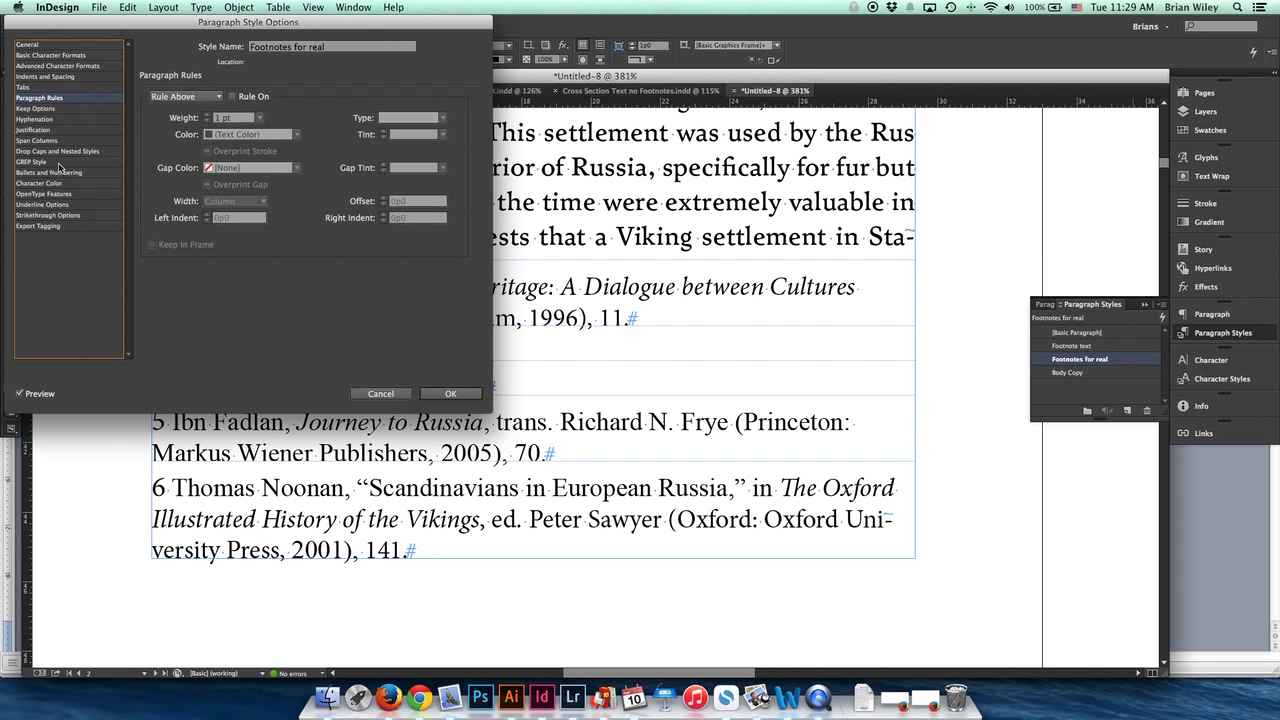
{"action": "left_click", "coordinate": [76, 194]}
{"action": "left_click", "coordinate": [347, 180]}
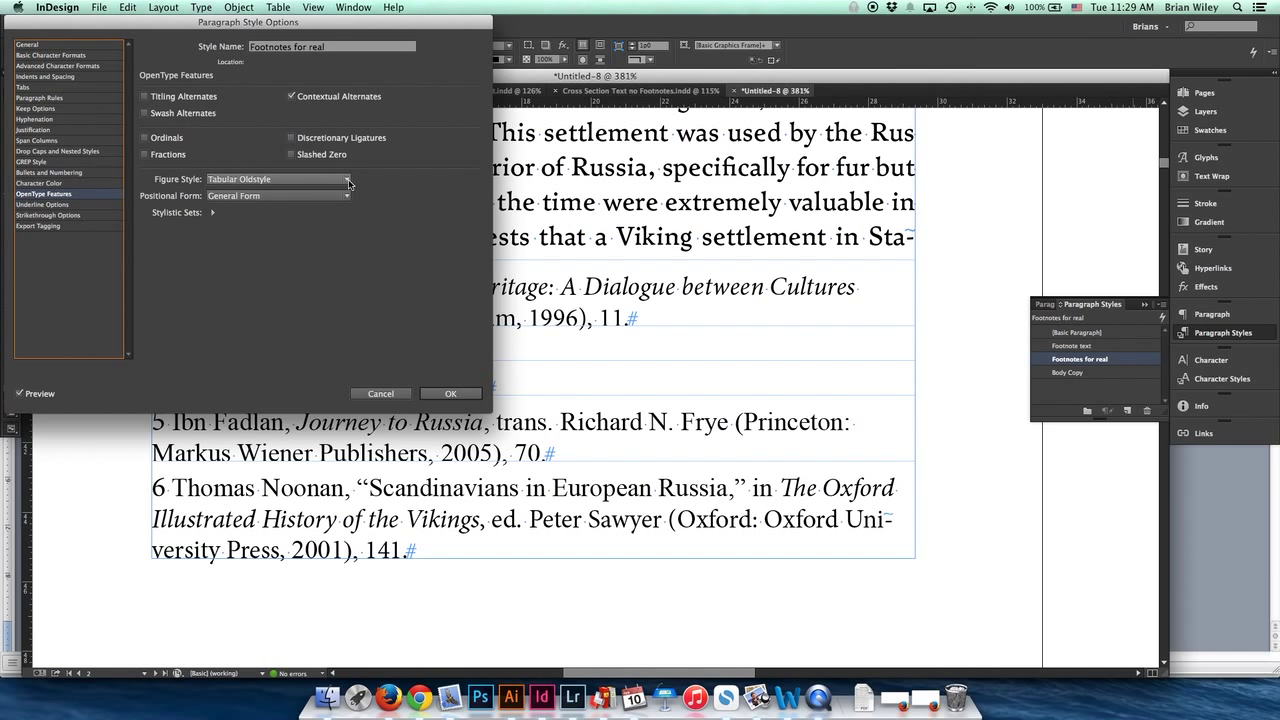
{"action": "left_click", "coordinate": [347, 180]}
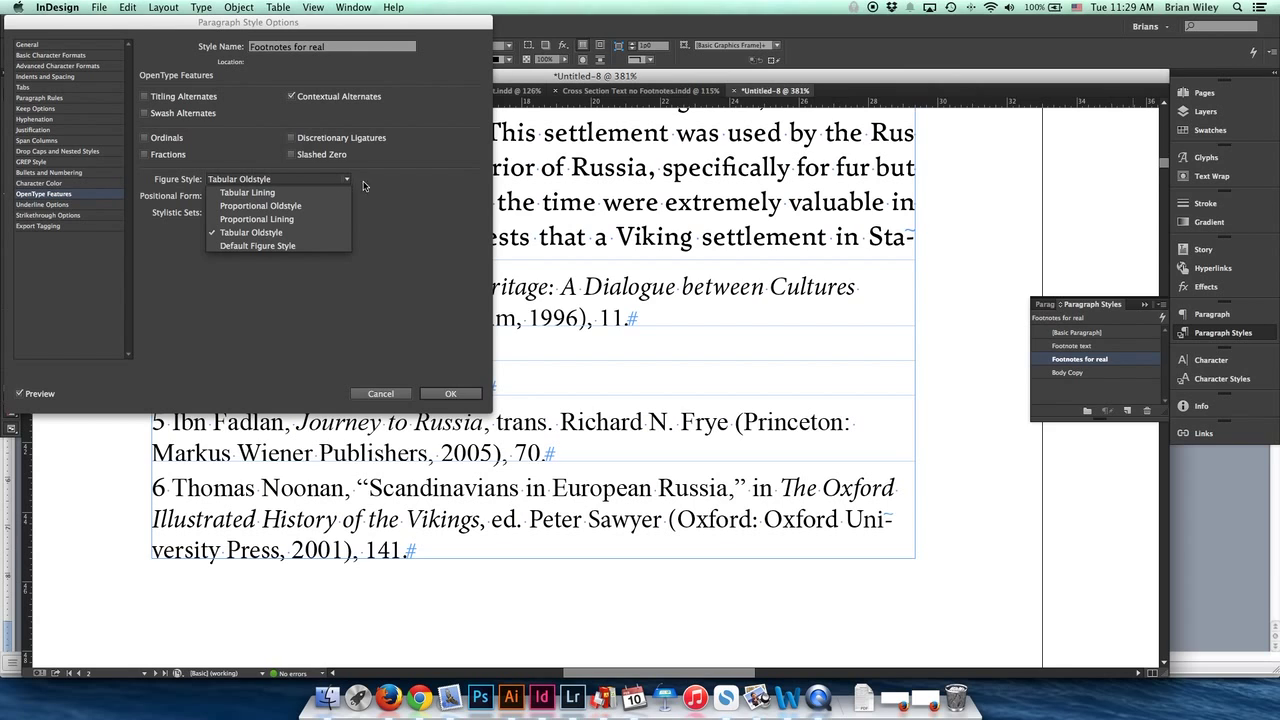
{"action": "left_click", "coordinate": [303, 206]}
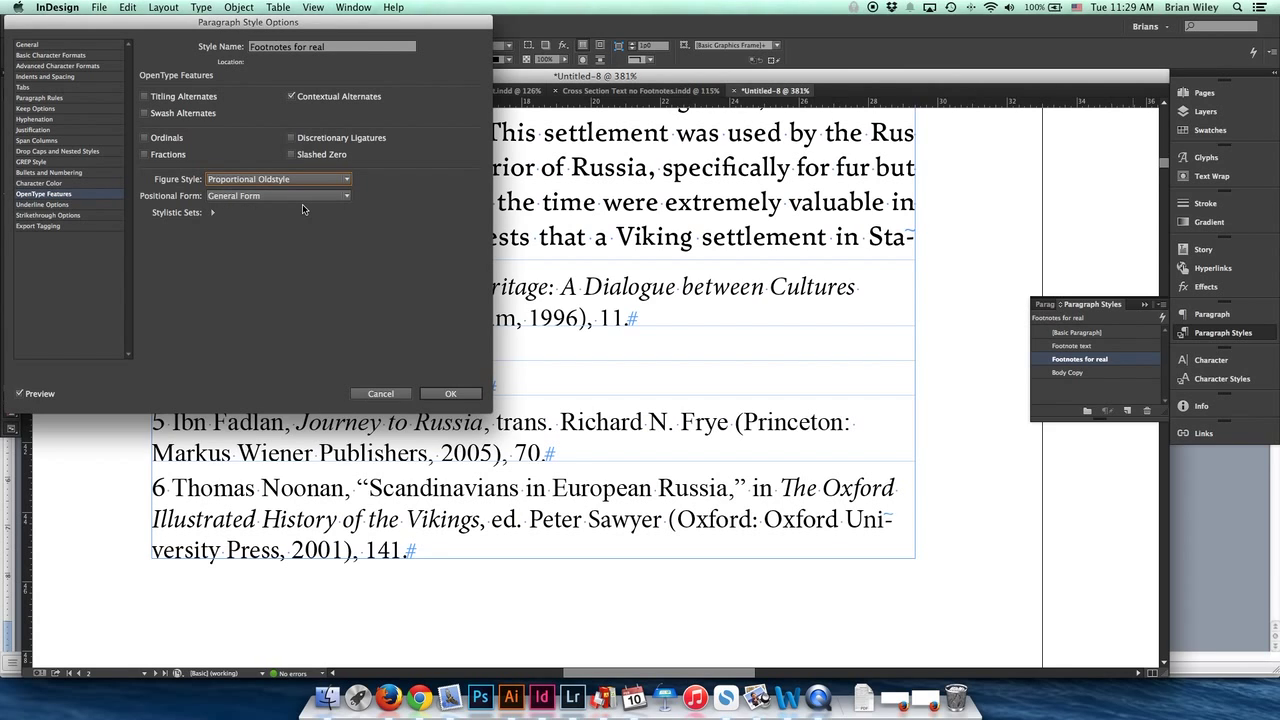
{"action": "left_click", "coordinate": [450, 394]}
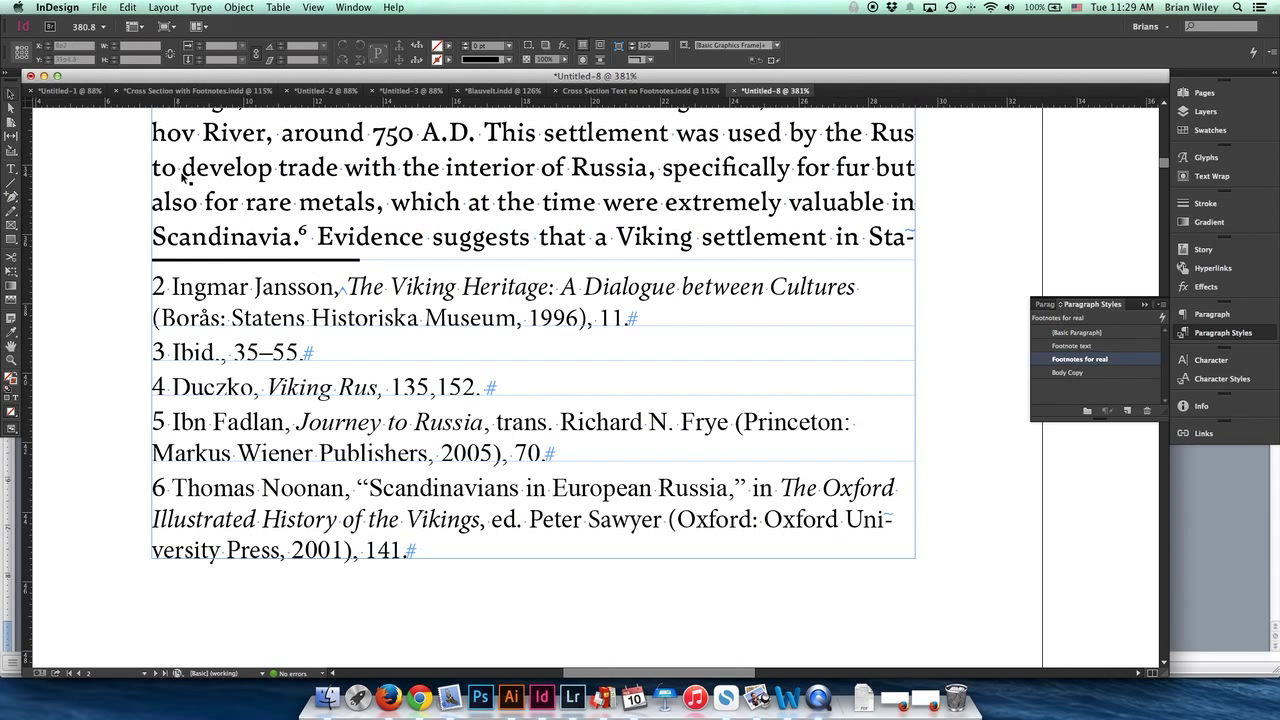
Step: Apply the Footnotes for real paragraph style to footnotes 2 and 3
{"action": "double_click", "coordinate": [445, 287]}
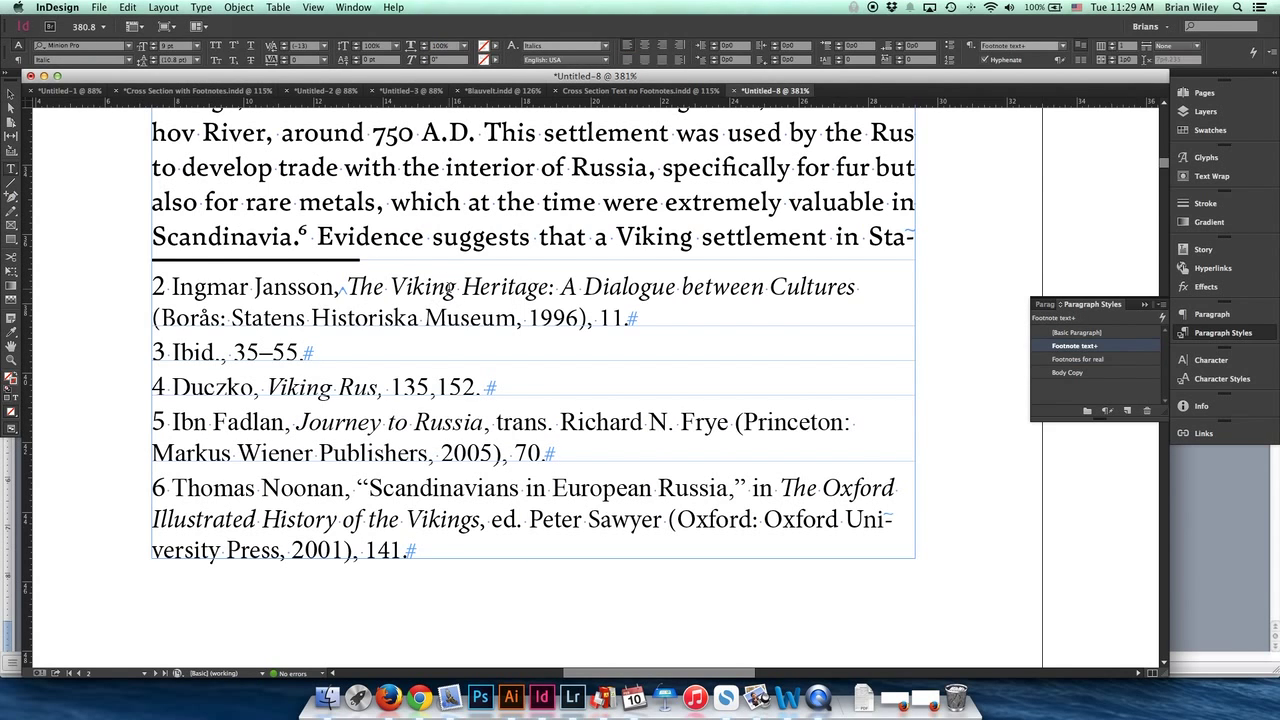
{"action": "key", "text": "super+a"}
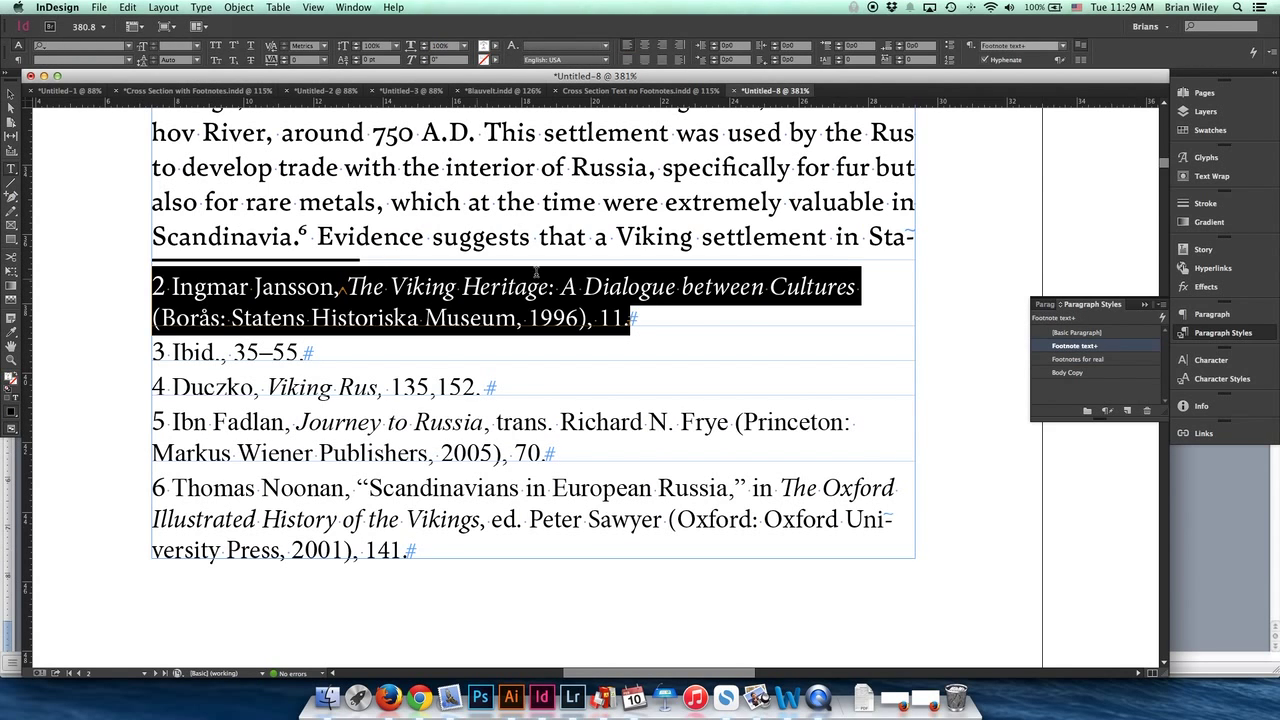
{"action": "left_click", "coordinate": [1108, 360]}
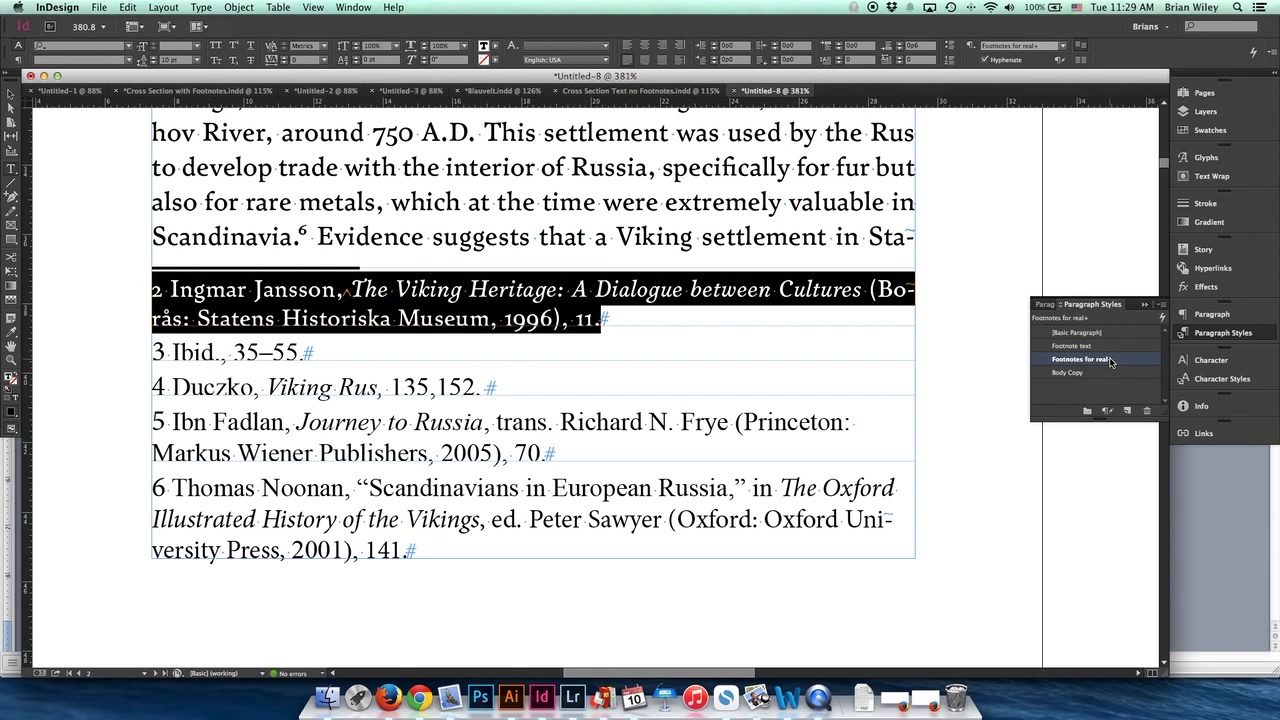
{"action": "triple_click", "coordinate": [321, 353]}
{"action": "scroll", "coordinate": [600, 380], "scroll_direction": "left", "scroll_amount": 3}
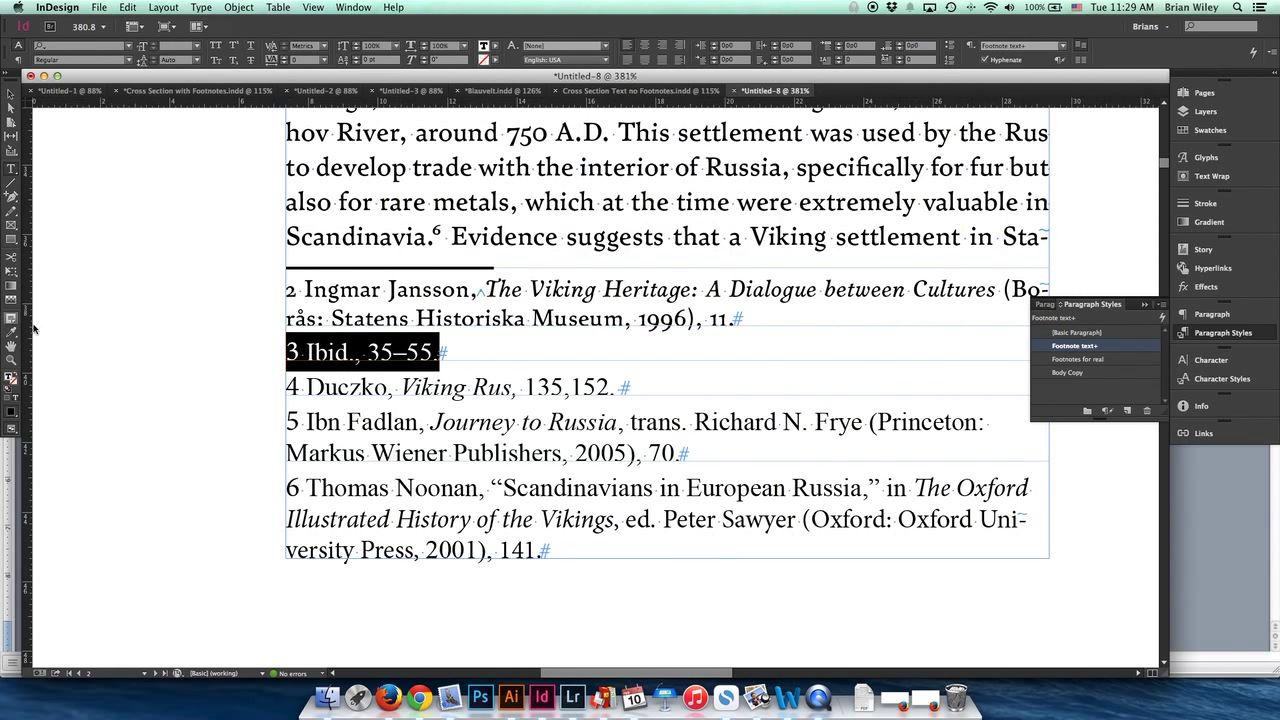
{"action": "left_click", "coordinate": [1132, 359]}
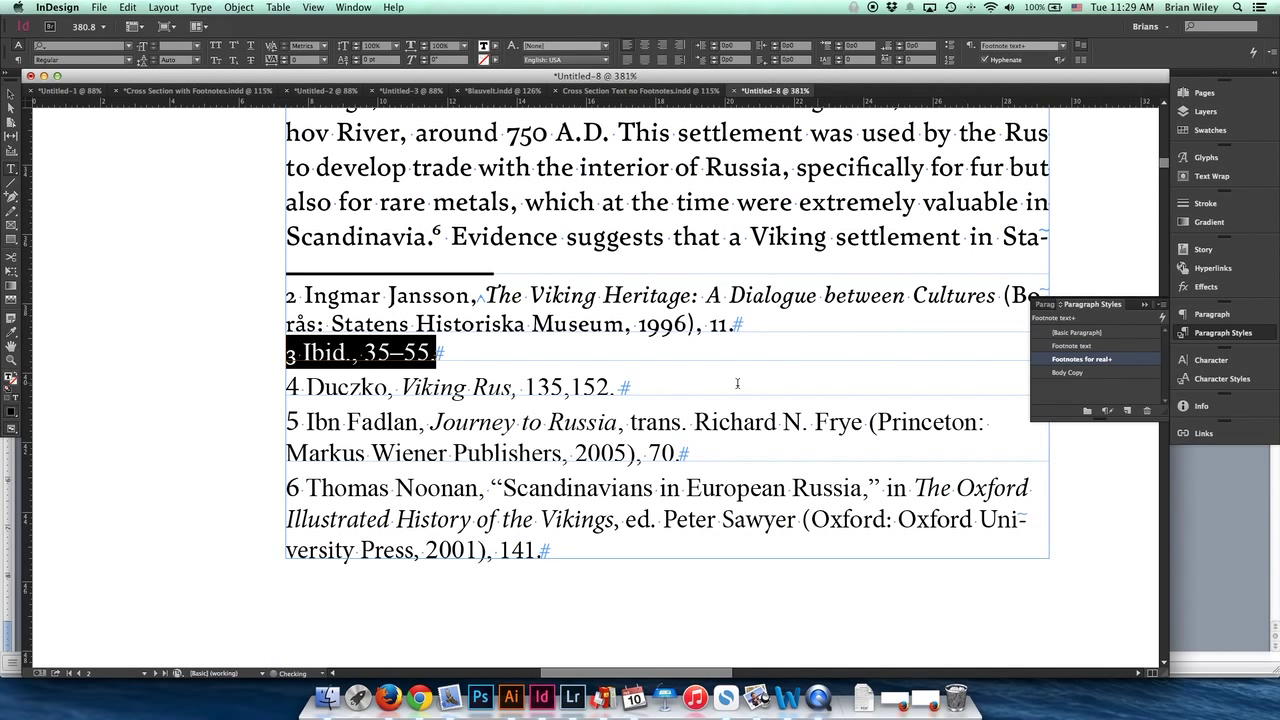
Step: Apply the Footnotes for real style to footnote 4 and clear its overrides
{"action": "left_click", "coordinate": [610, 386]}
{"action": "triple_click", "coordinate": [545, 386]}
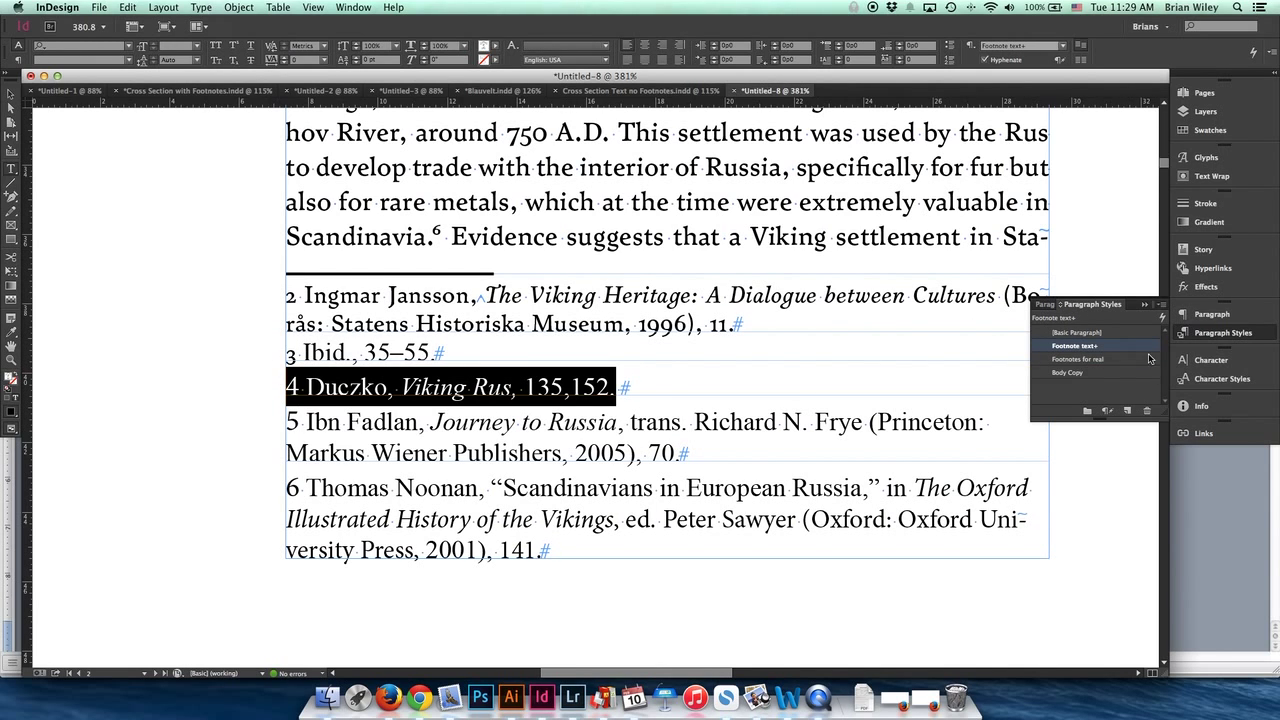
{"action": "left_click", "coordinate": [1127, 370]}
{"action": "left_click", "coordinate": [1128, 360]}
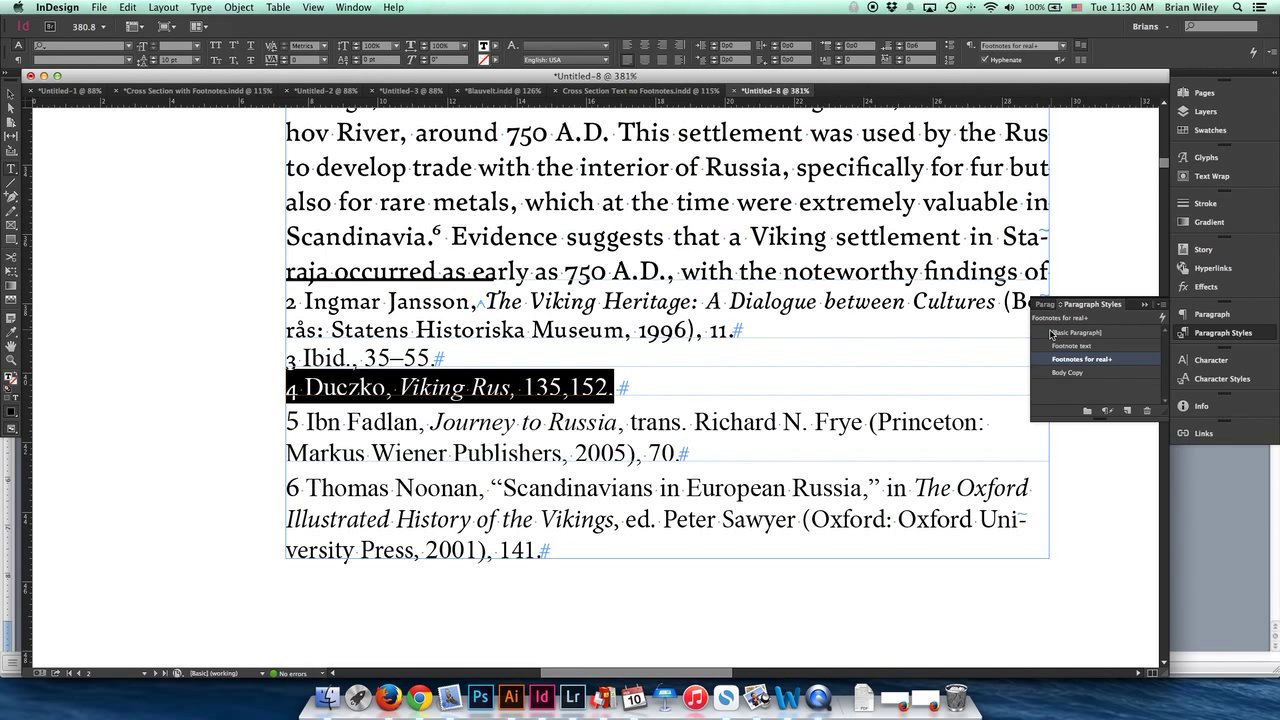
{"action": "left_click", "coordinate": [1161, 305]}
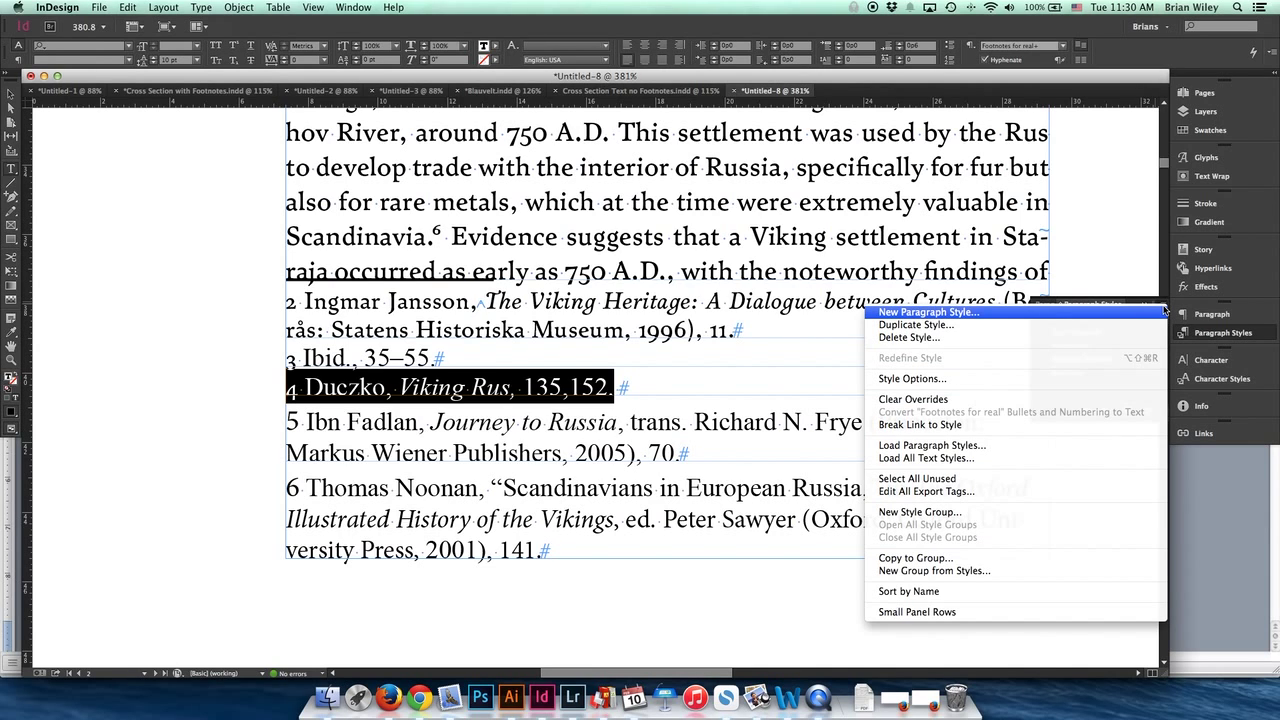
{"action": "left_click", "coordinate": [1023, 401]}
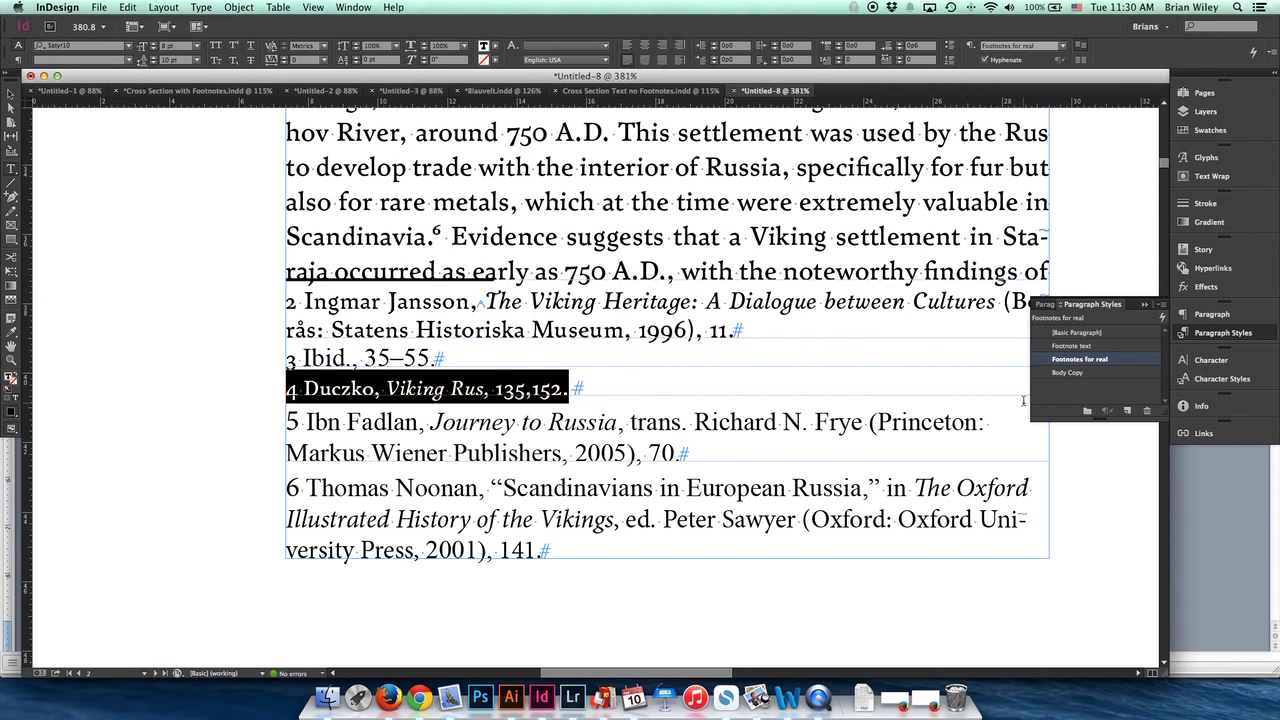
Step: Select the text of footnotes 2 and 3 in turn to examine their remaining style overrides
{"action": "left_click_drag", "start_coordinate": [440, 357], "coordinate": [308, 357]}
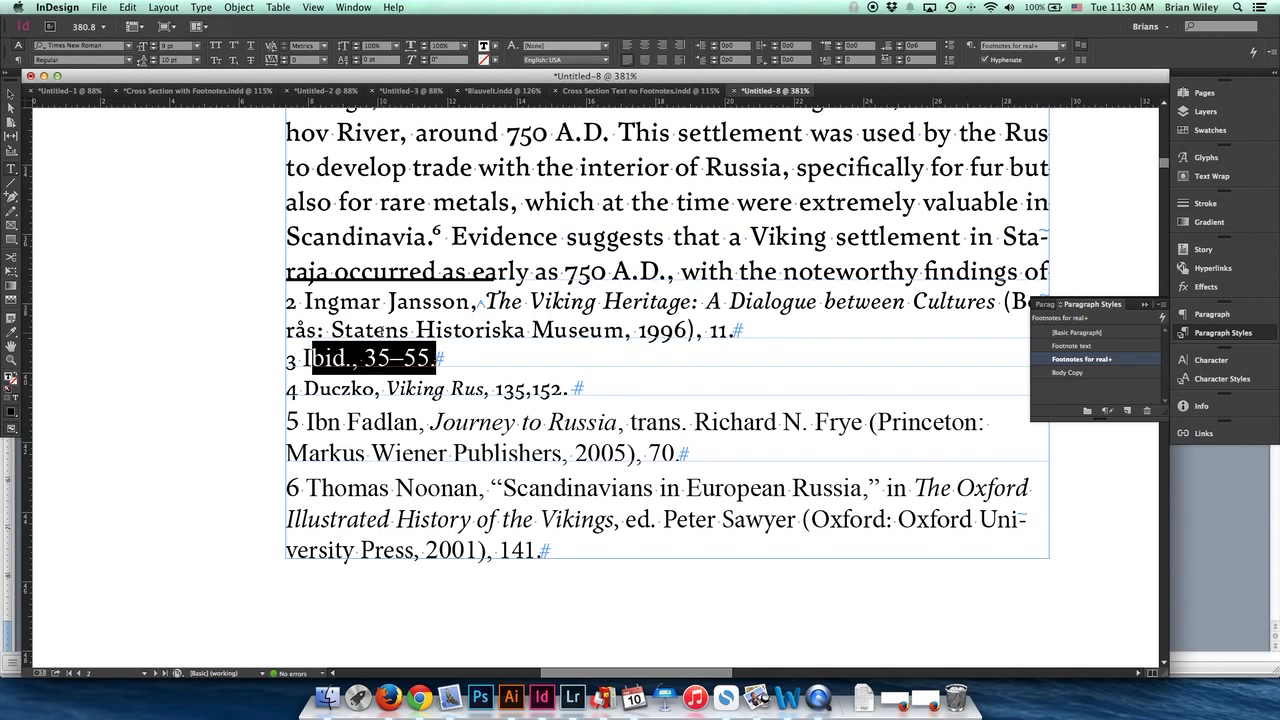
{"action": "left_click", "coordinate": [426, 305]}
{"action": "left_click_drag", "start_coordinate": [432, 303], "coordinate": [508, 332]}
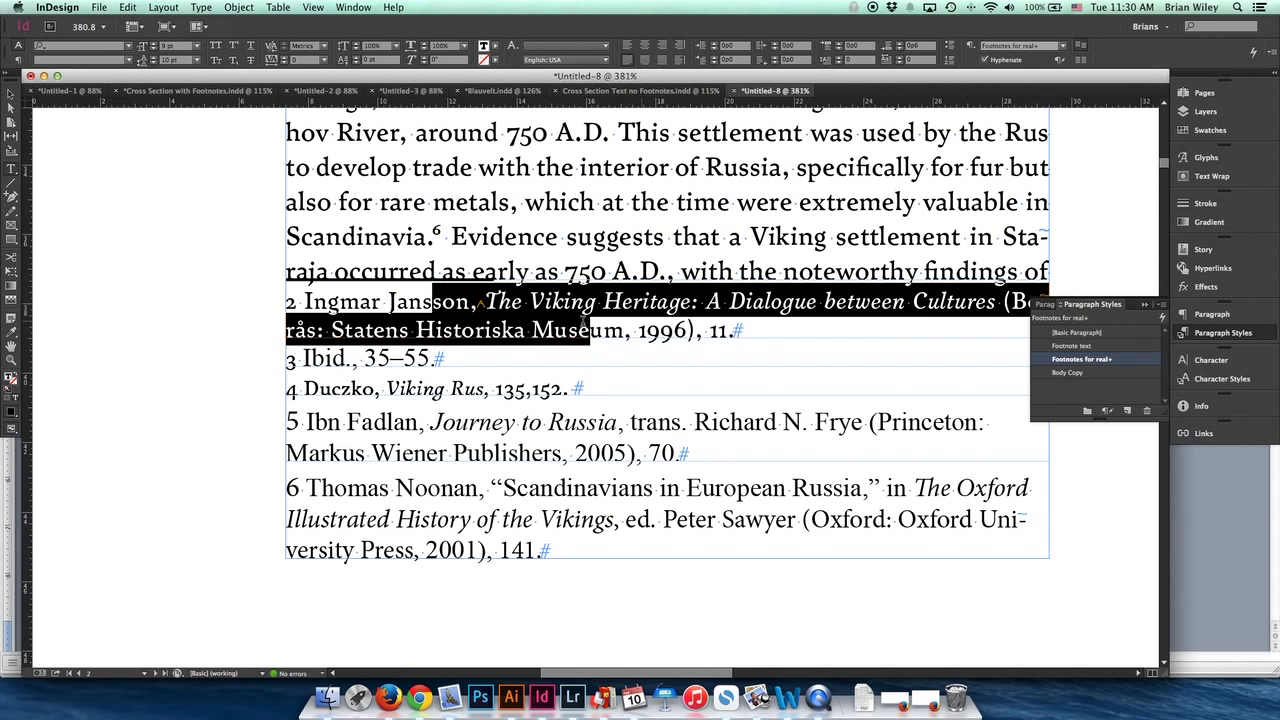
{"action": "left_click", "coordinate": [466, 360]}
{"action": "key", "text": "shift+Left"}
{"action": "key", "text": "shift+Left"}
{"action": "key", "text": "shift+Home"}
{"action": "left_click", "coordinate": [567, 330]}
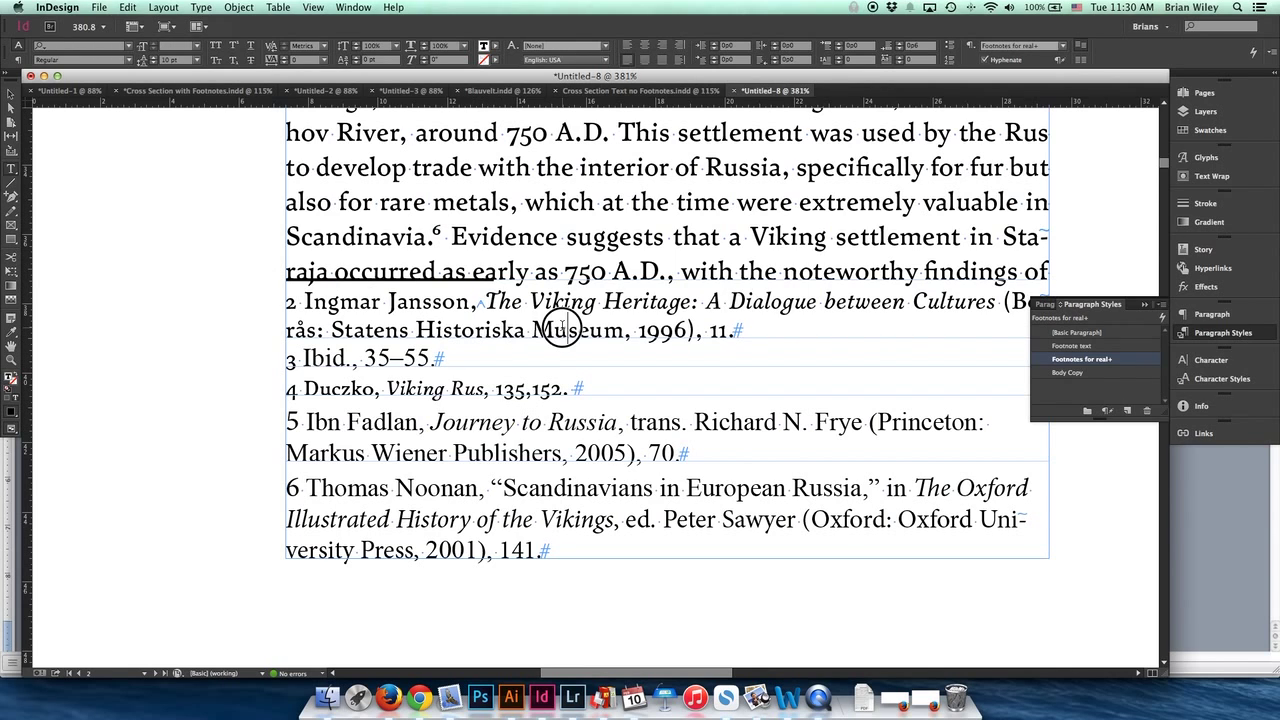
{"action": "left_click_drag", "start_coordinate": [740, 330], "coordinate": [272, 284]}
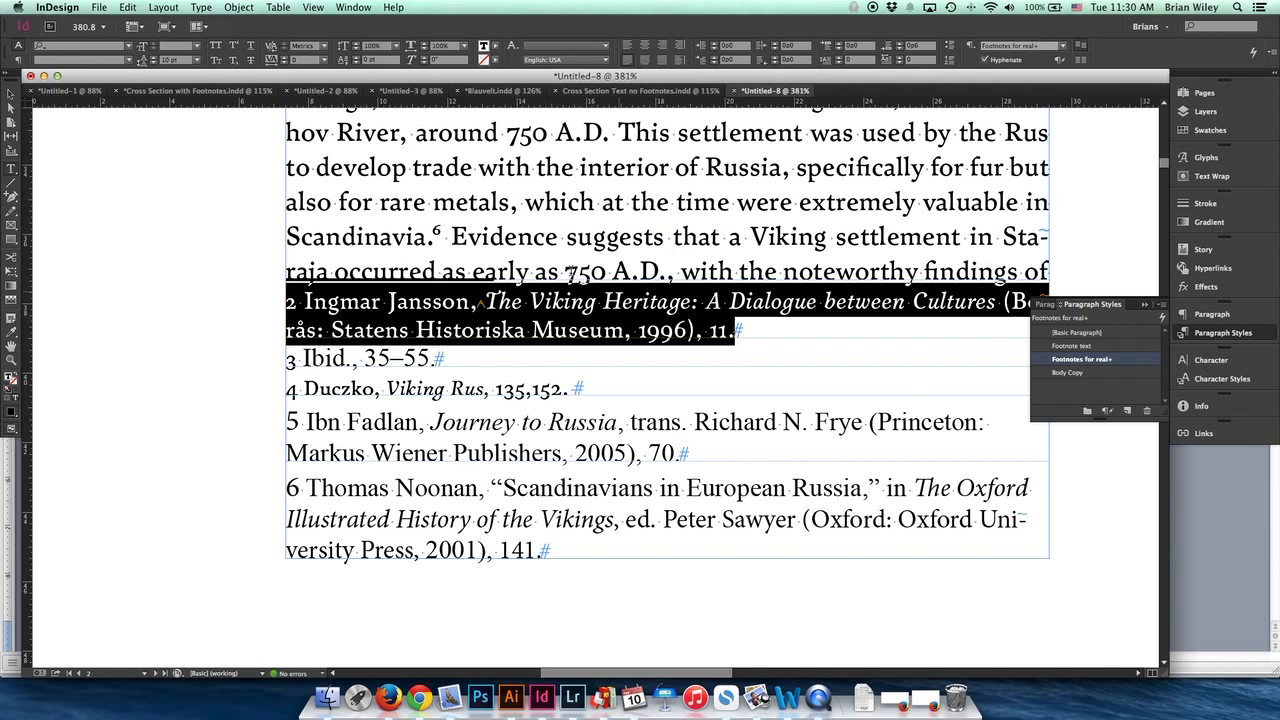
{"action": "left_click", "coordinate": [452, 298]}
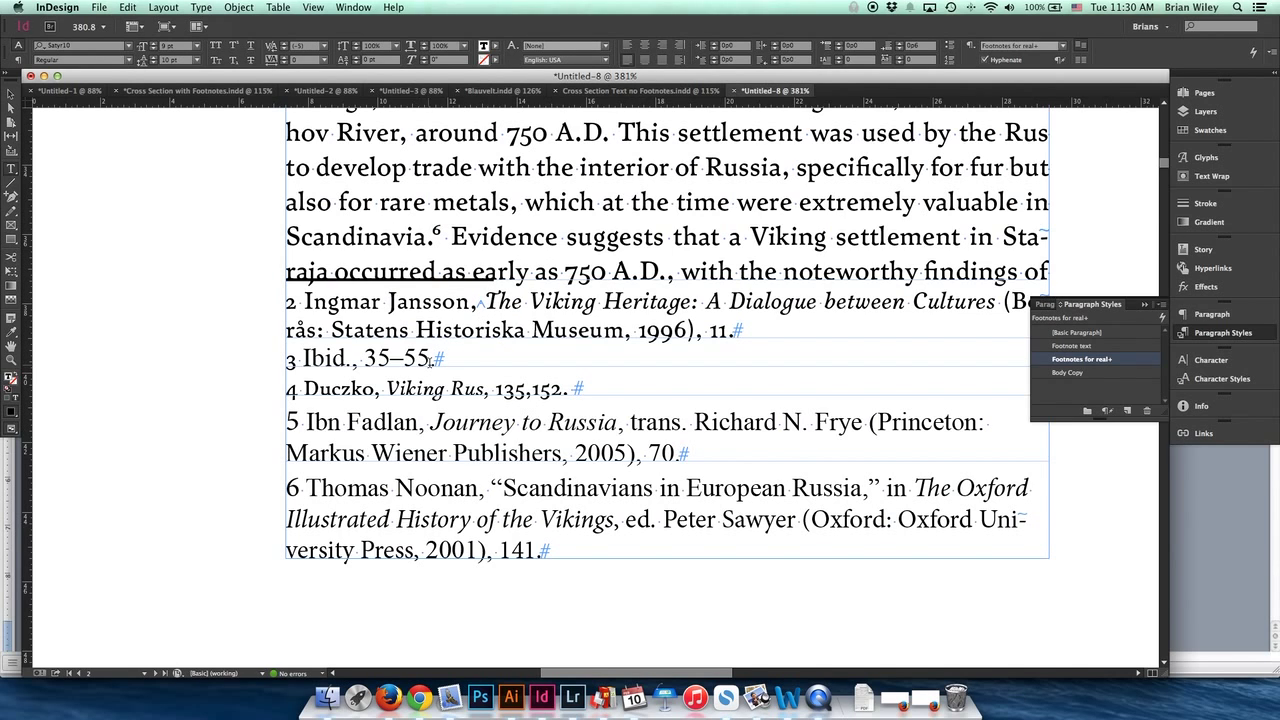
{"action": "left_click_drag", "start_coordinate": [430, 358], "coordinate": [265, 363]}
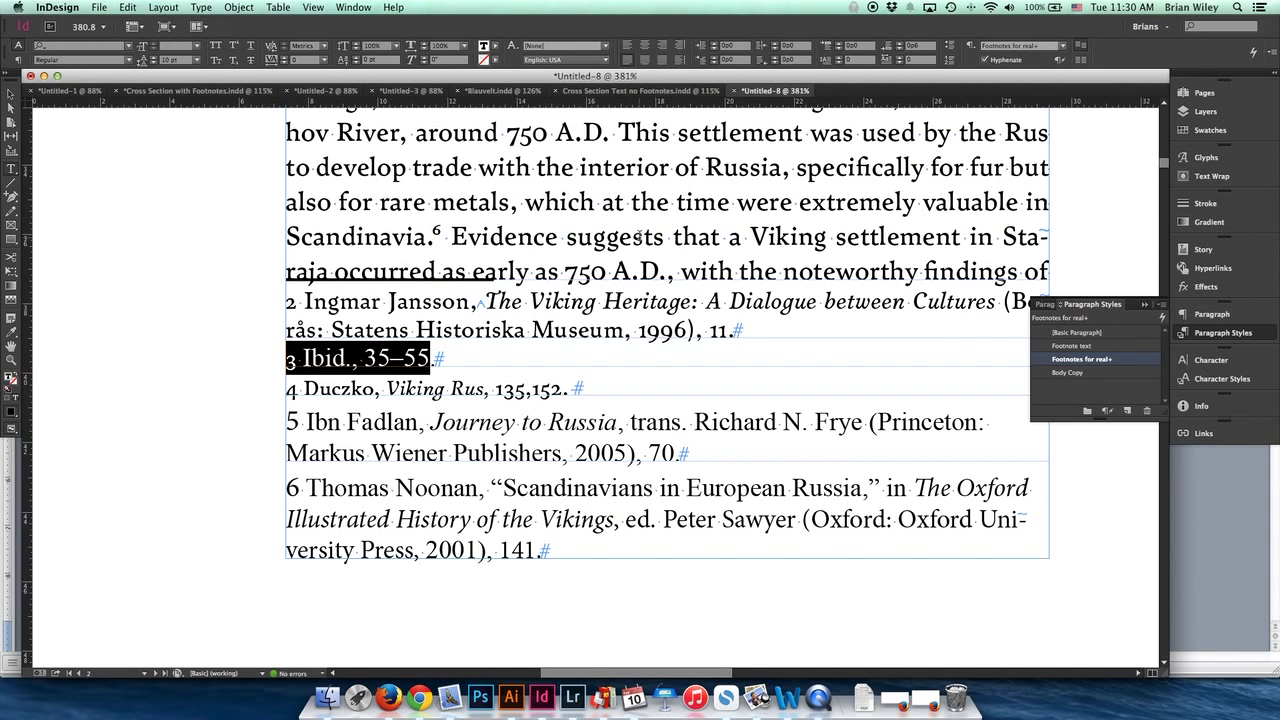
Step: Start a document-wide GREP find/change with an empty search text and the Footnote text paragraph style as the find format
{"action": "left_click", "coordinate": [10, 93]}
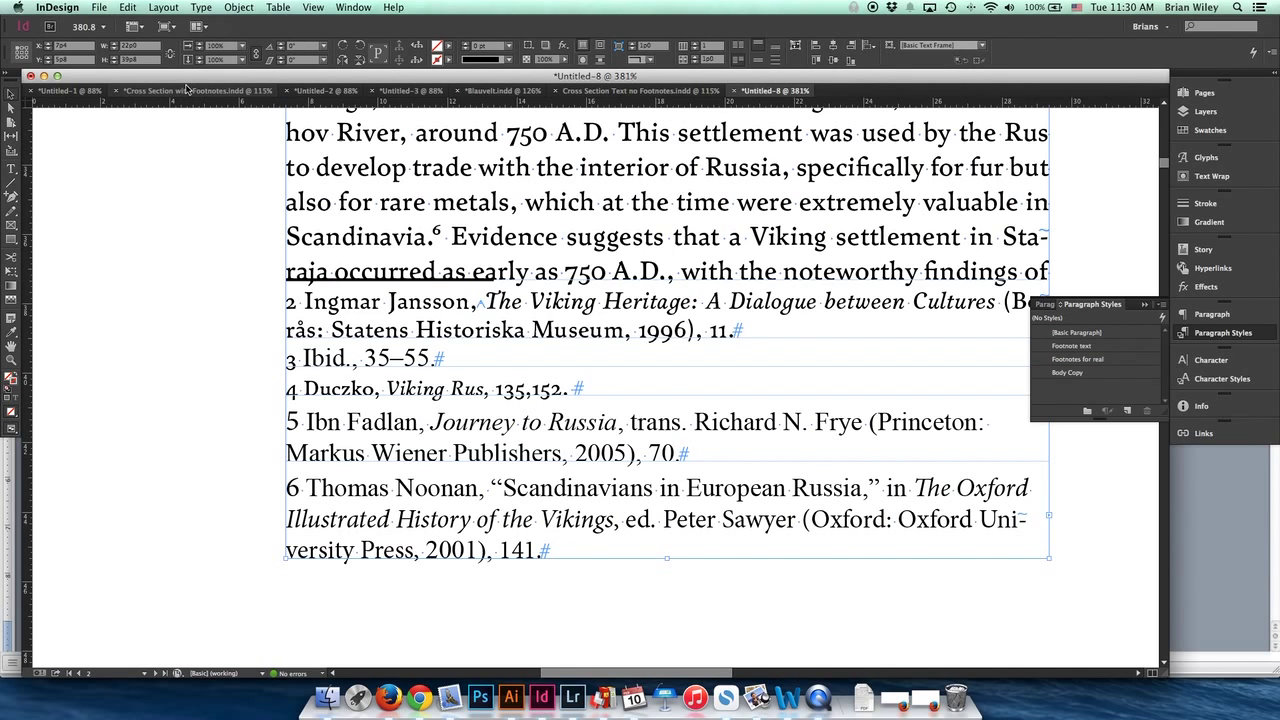
{"action": "key", "text": "super+f"}
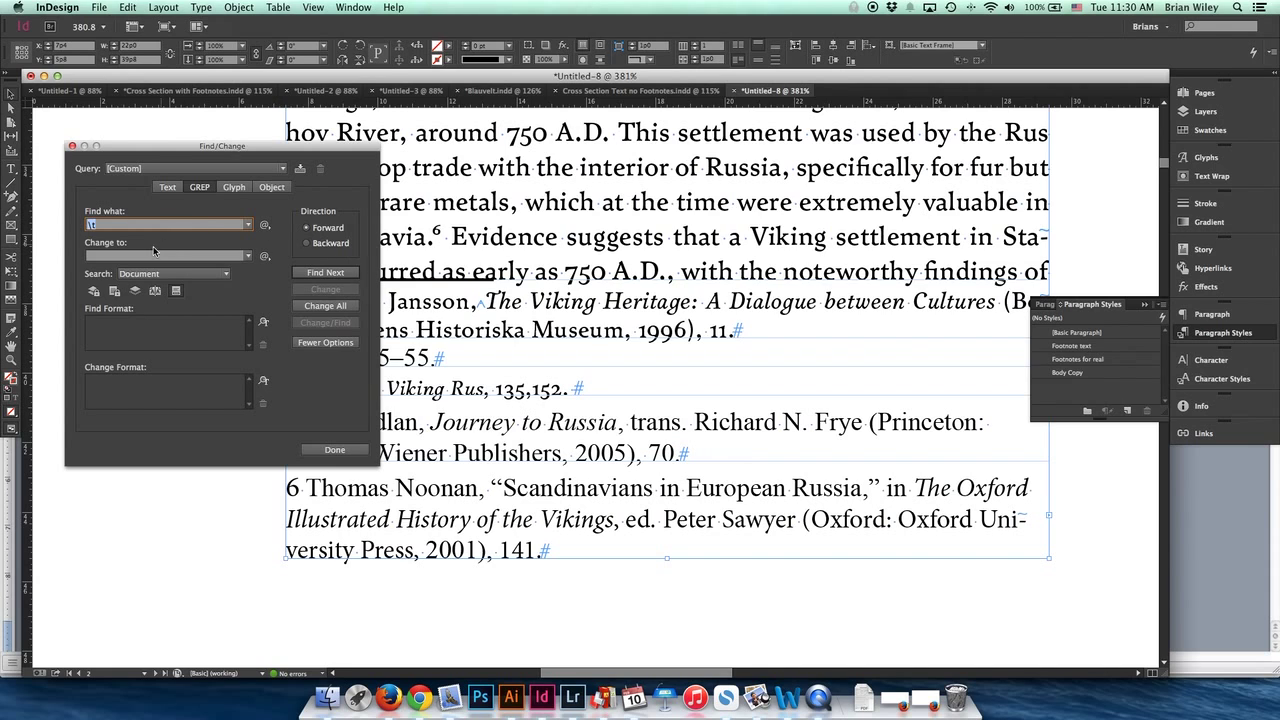
{"action": "key", "text": "BackSpace"}
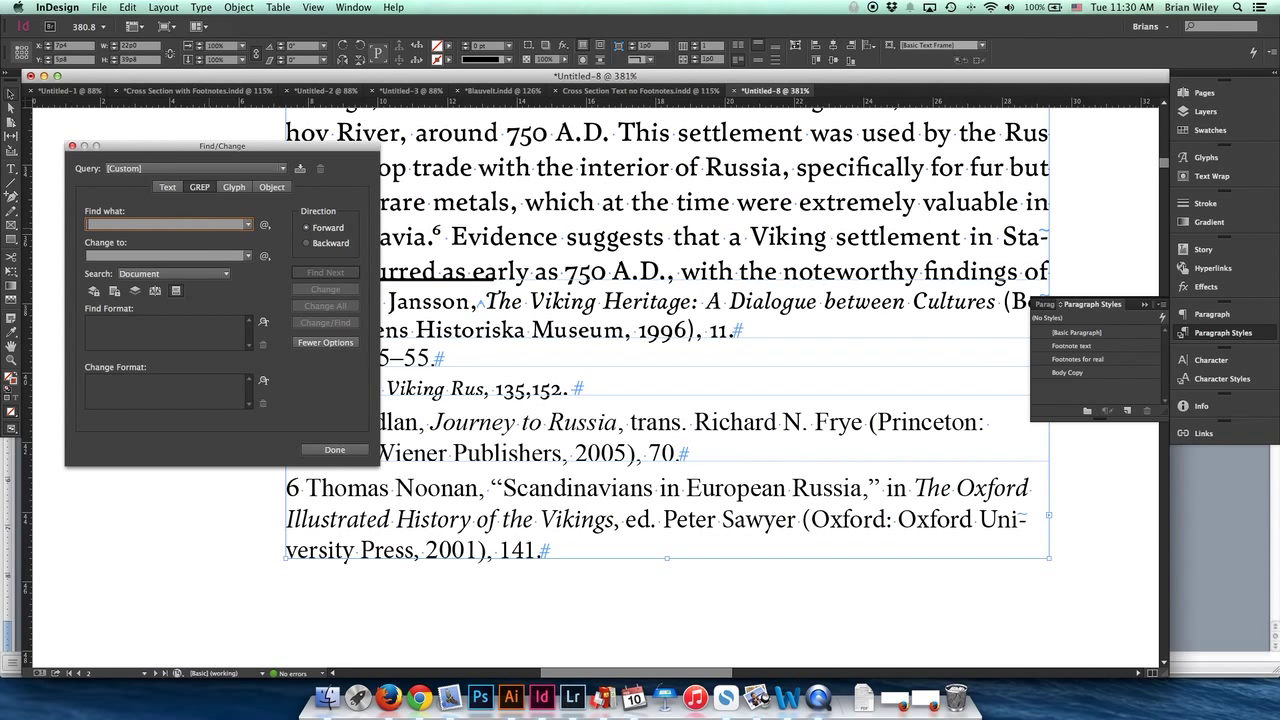
{"action": "left_click", "coordinate": [263, 323]}
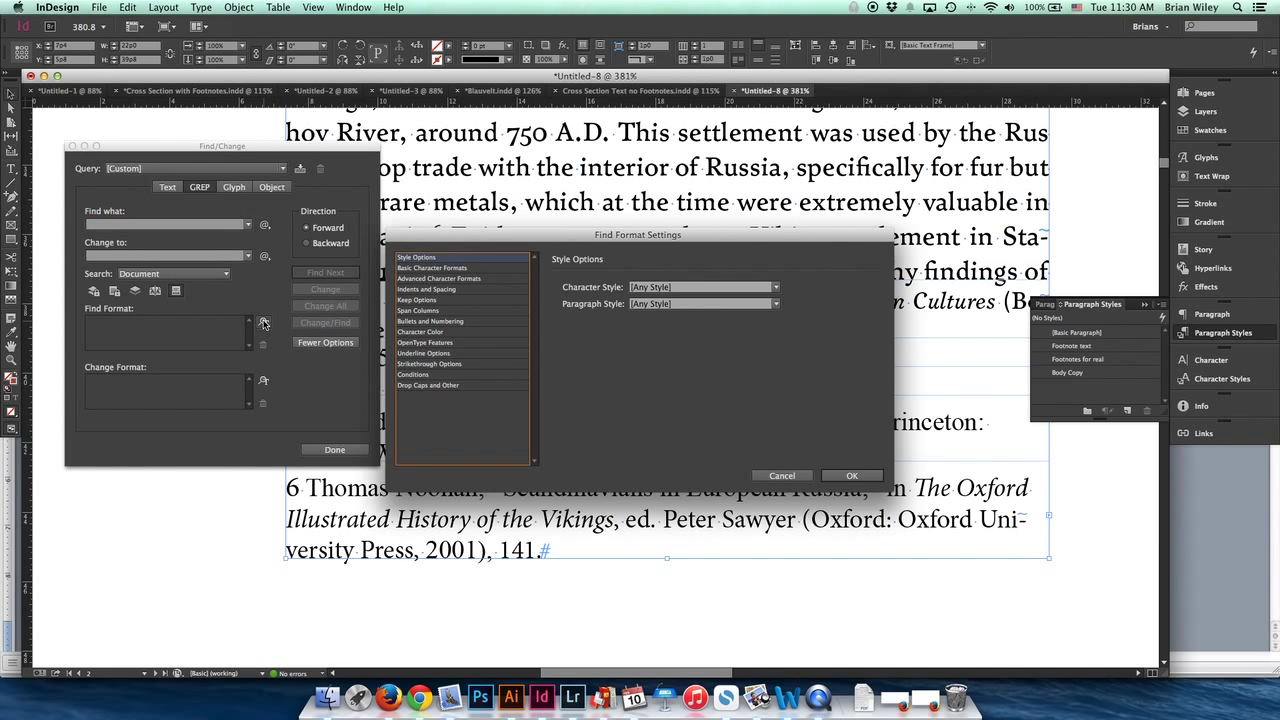
{"action": "left_click", "coordinate": [698, 304]}
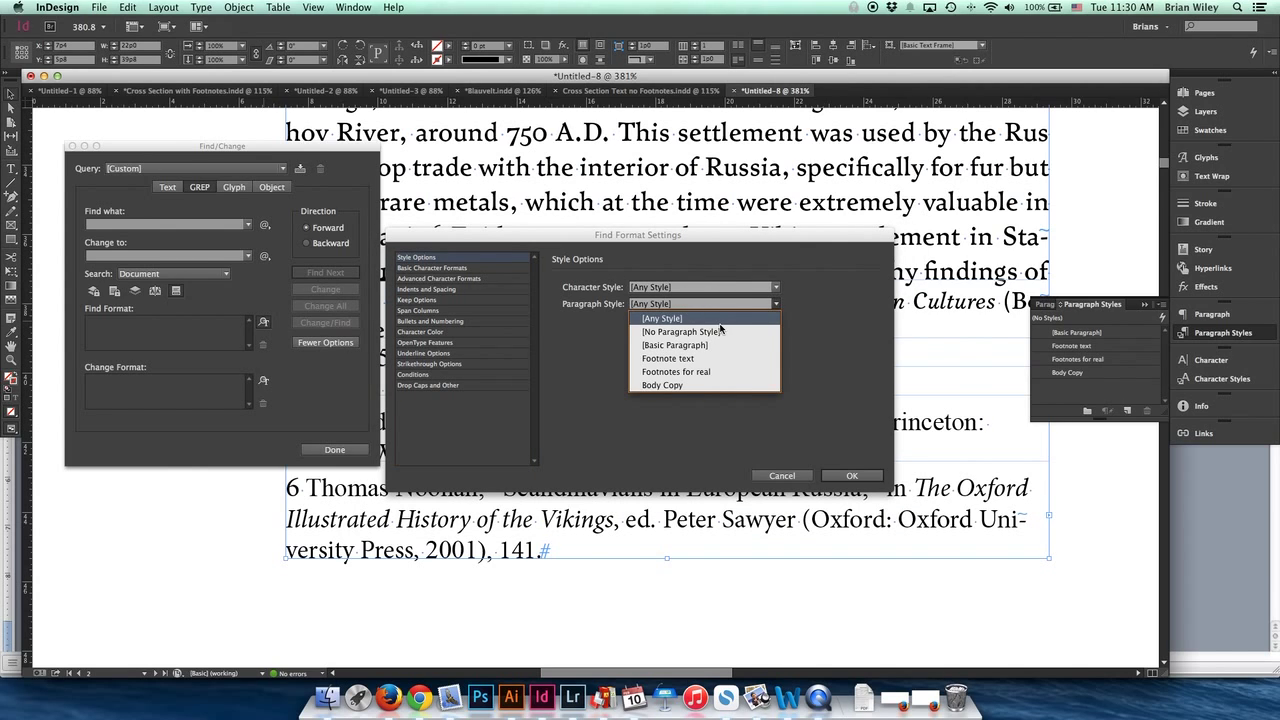
{"action": "left_click", "coordinate": [698, 359]}
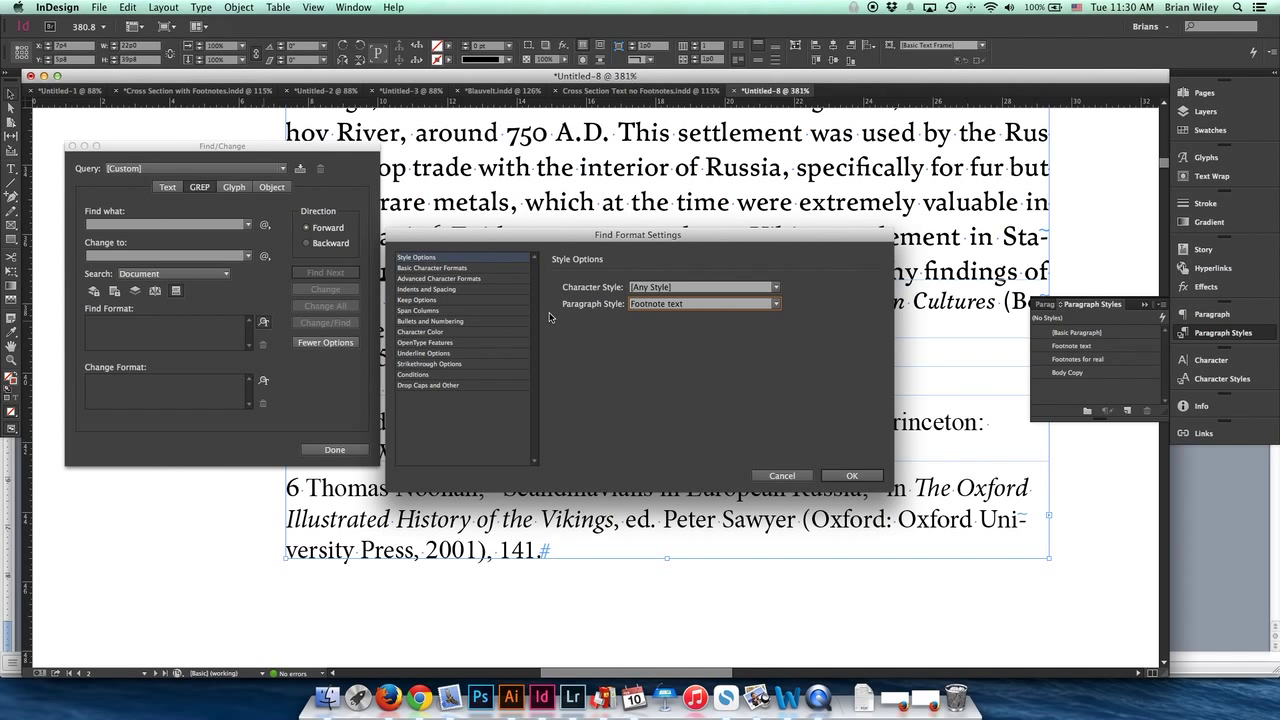
{"action": "left_click", "coordinate": [852, 475]}
Step: Set the replacement format to the Footnotes for real paragraph style
{"action": "left_click", "coordinate": [263, 381]}
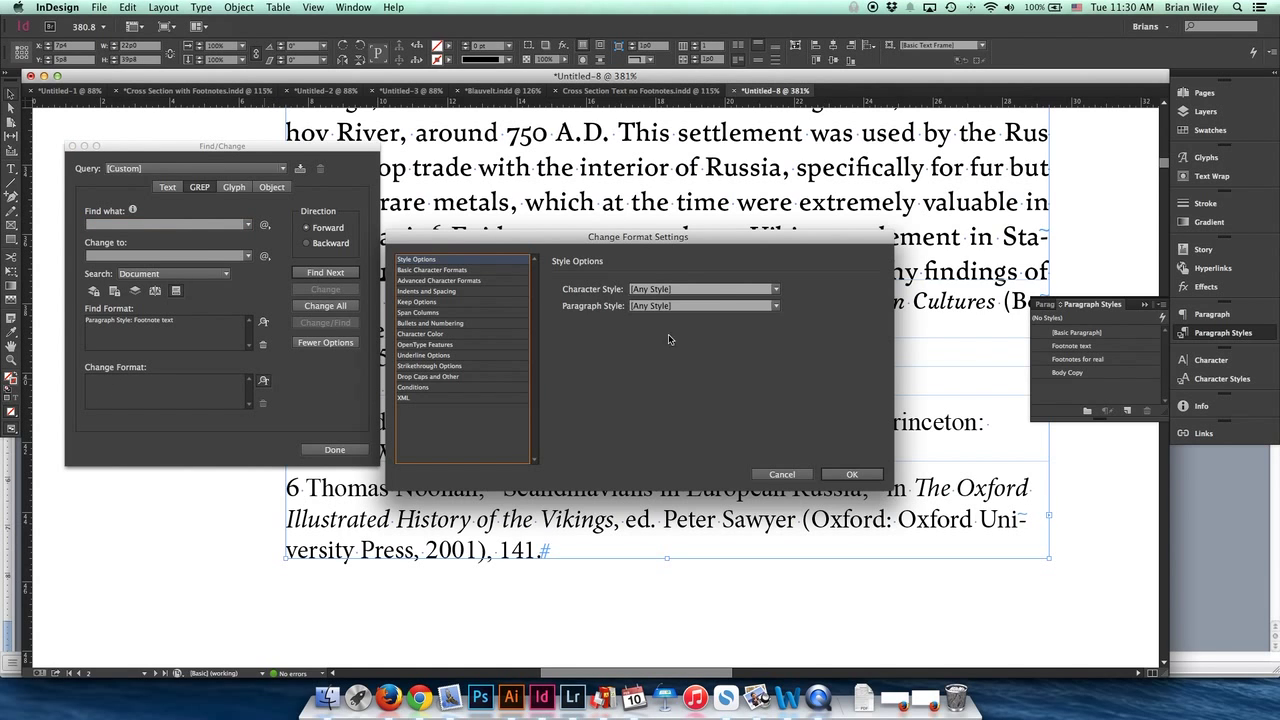
{"action": "left_click", "coordinate": [690, 306]}
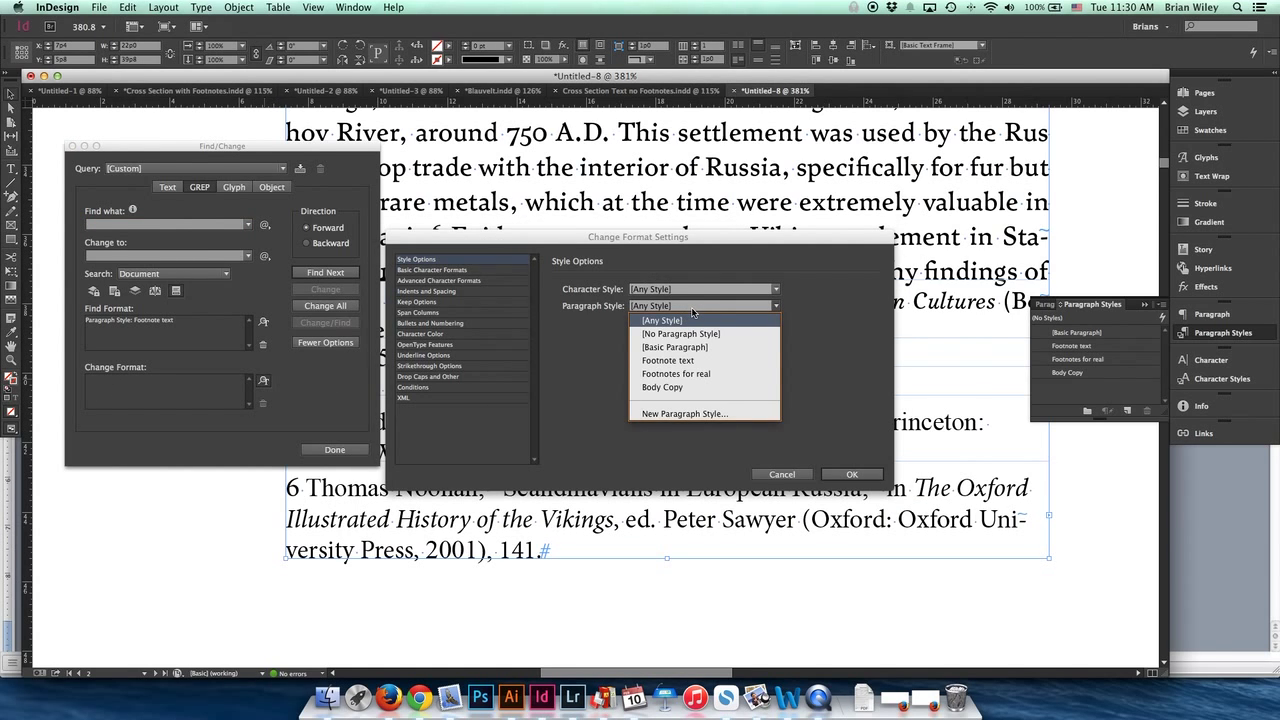
{"action": "left_click", "coordinate": [700, 374]}
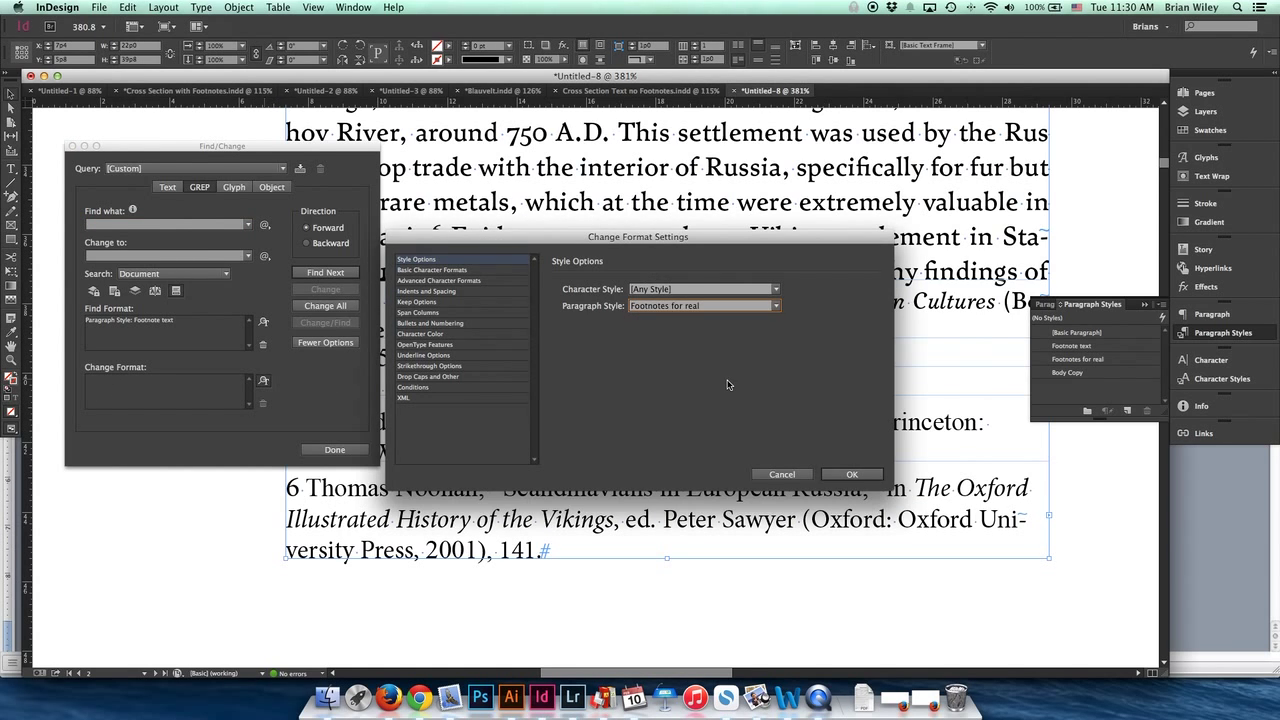
{"action": "left_click", "coordinate": [874, 476]}
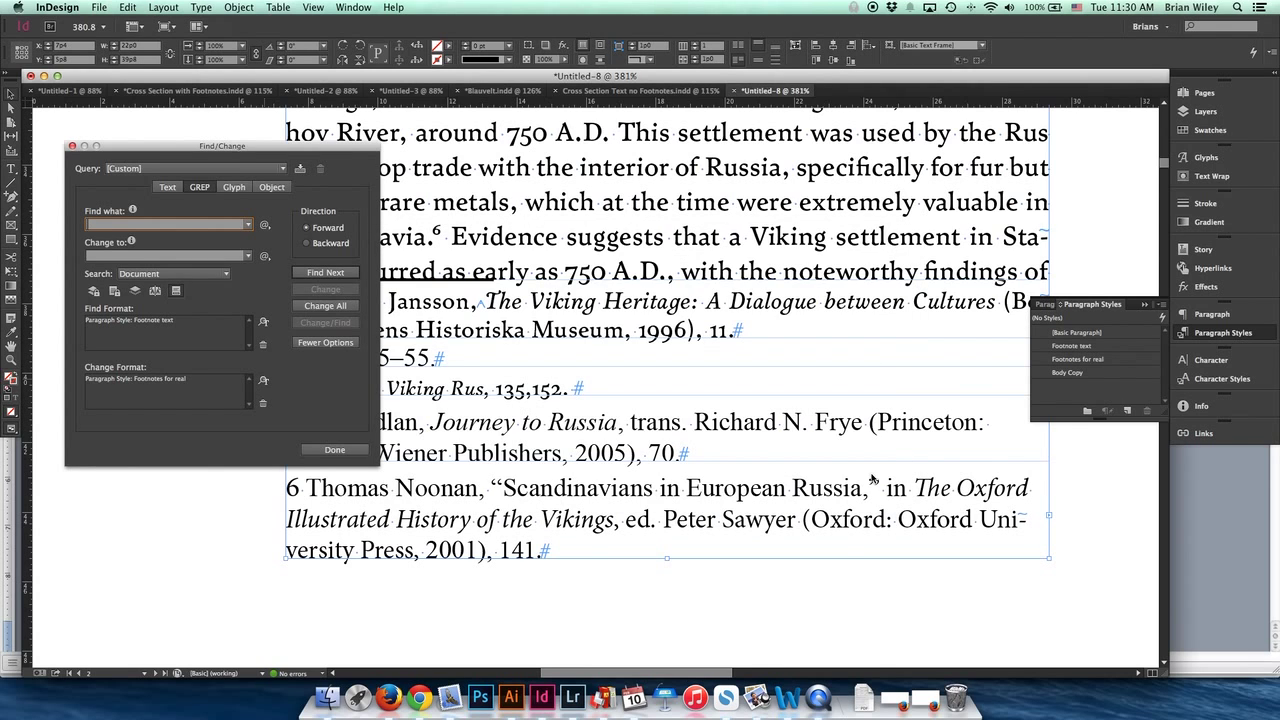
Step: Change the first match and all remaining Footnote text paragraphs in the document to Footnotes for real, and close Find/Change
{"action": "left_click", "coordinate": [324, 272]}
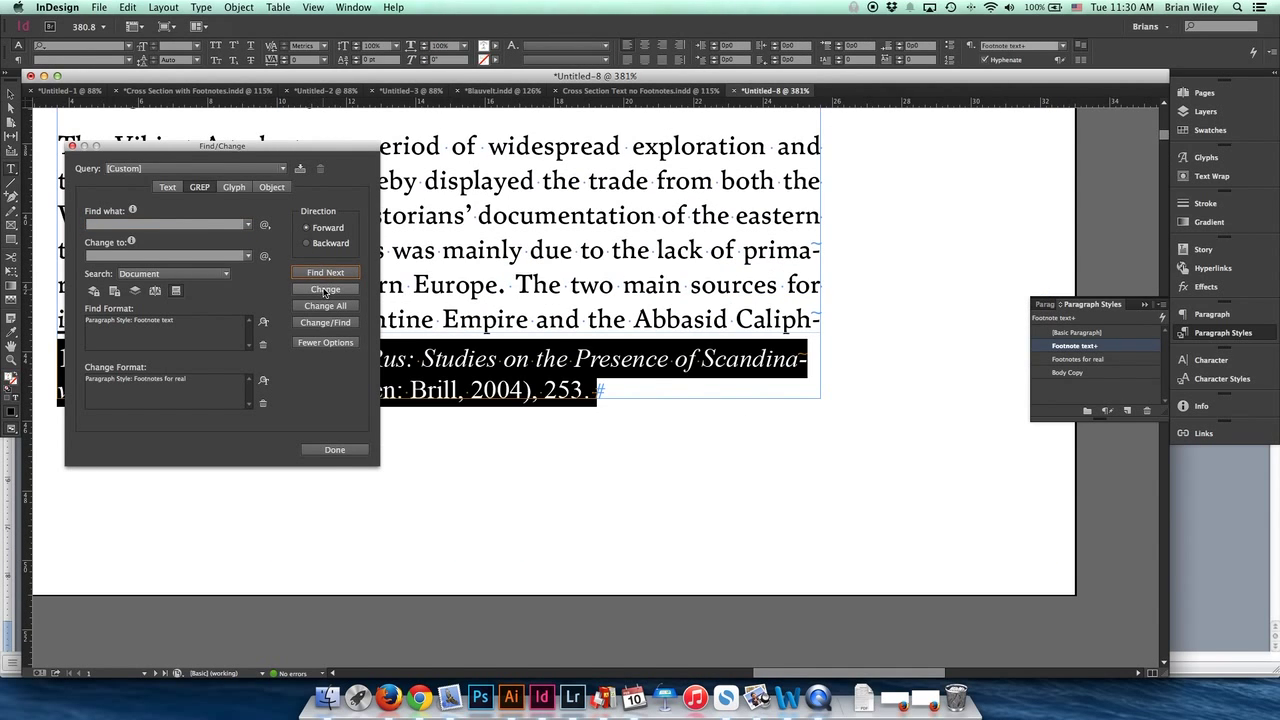
{"action": "left_click", "coordinate": [325, 290]}
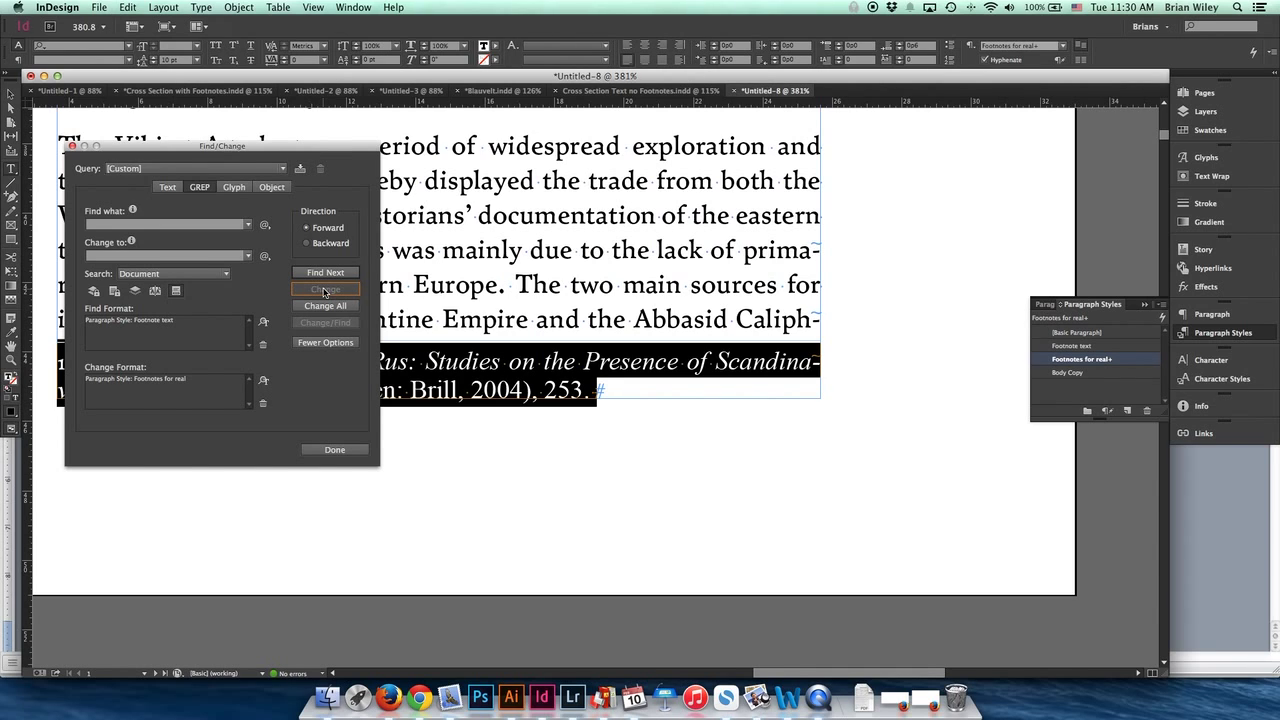
{"action": "left_click", "coordinate": [326, 304]}
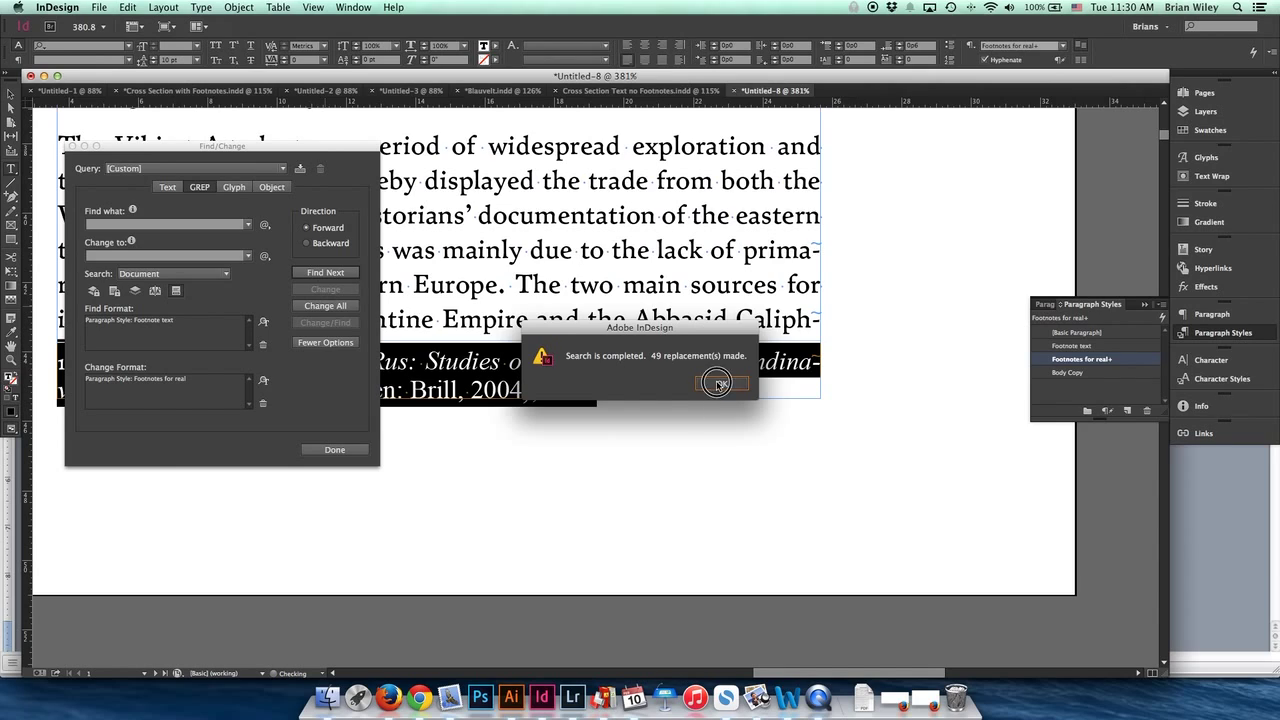
{"action": "left_click", "coordinate": [717, 378]}
{"action": "scroll", "coordinate": [560, 350], "scroll_direction": "left", "scroll_amount": 5}
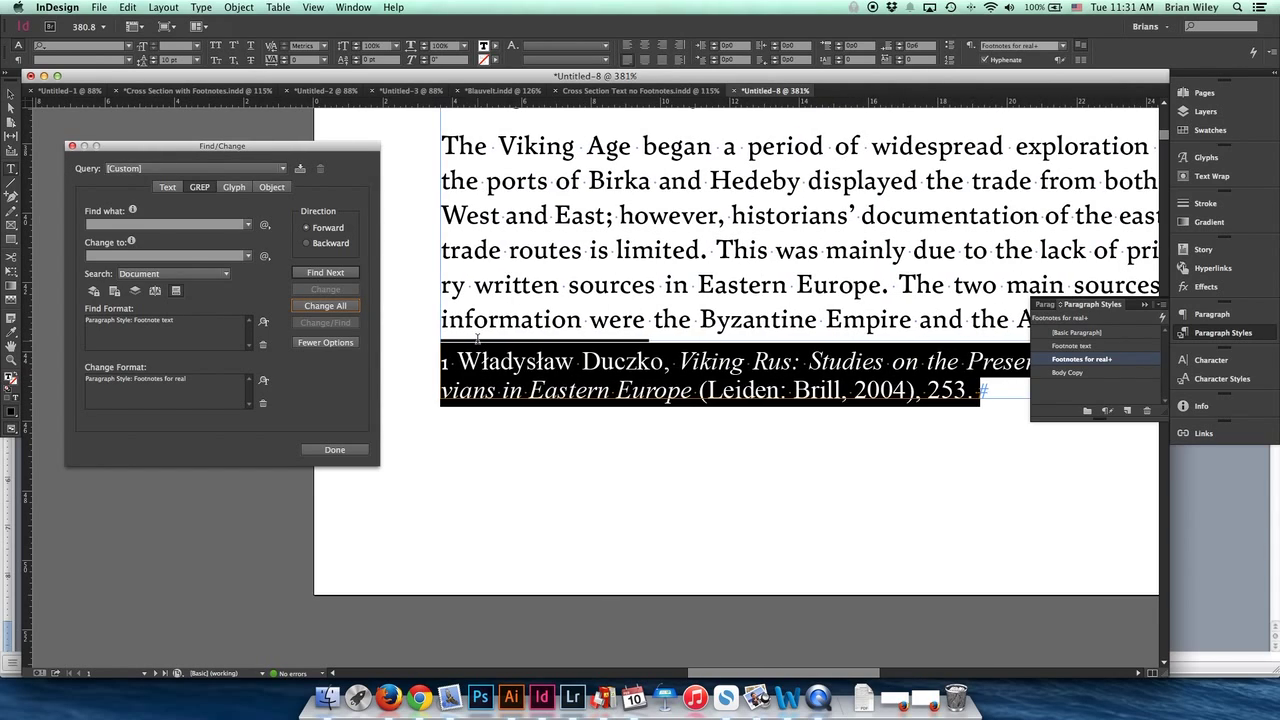
{"action": "scroll", "coordinate": [539, 352], "scroll_direction": "down", "scroll_amount": 15}
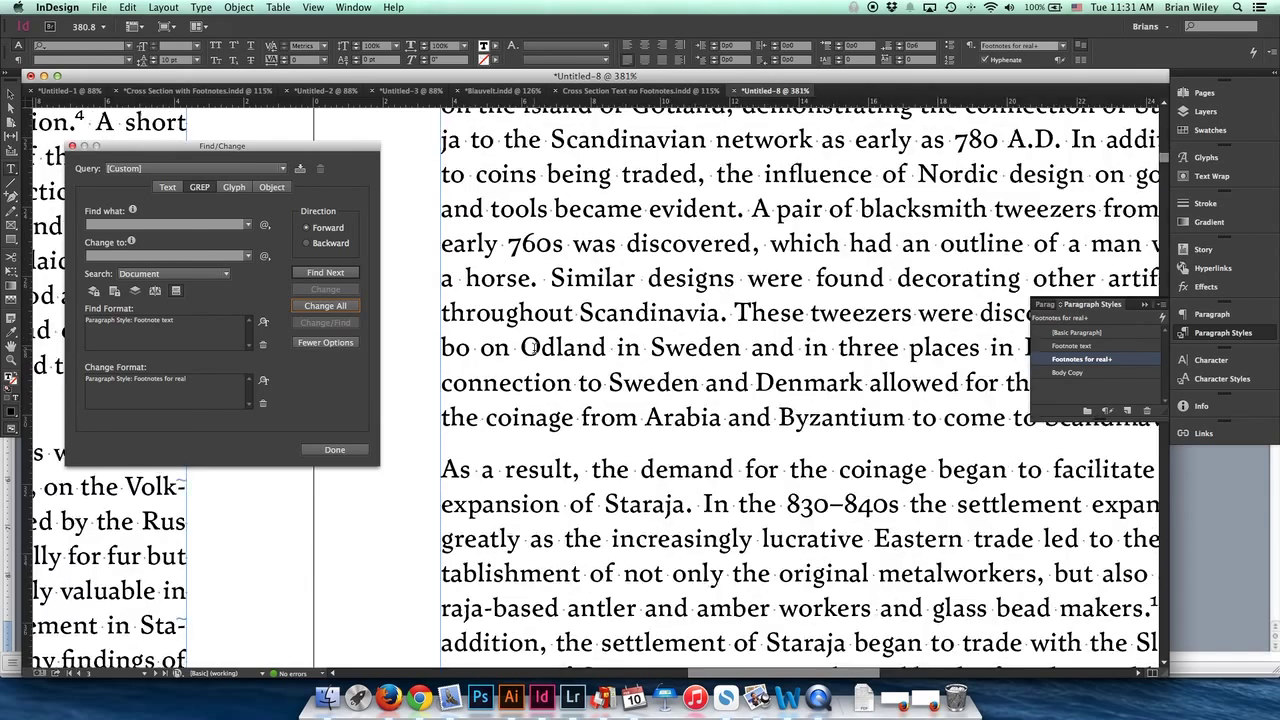
{"action": "scroll", "coordinate": [533, 347], "scroll_direction": "down", "scroll_amount": 10}
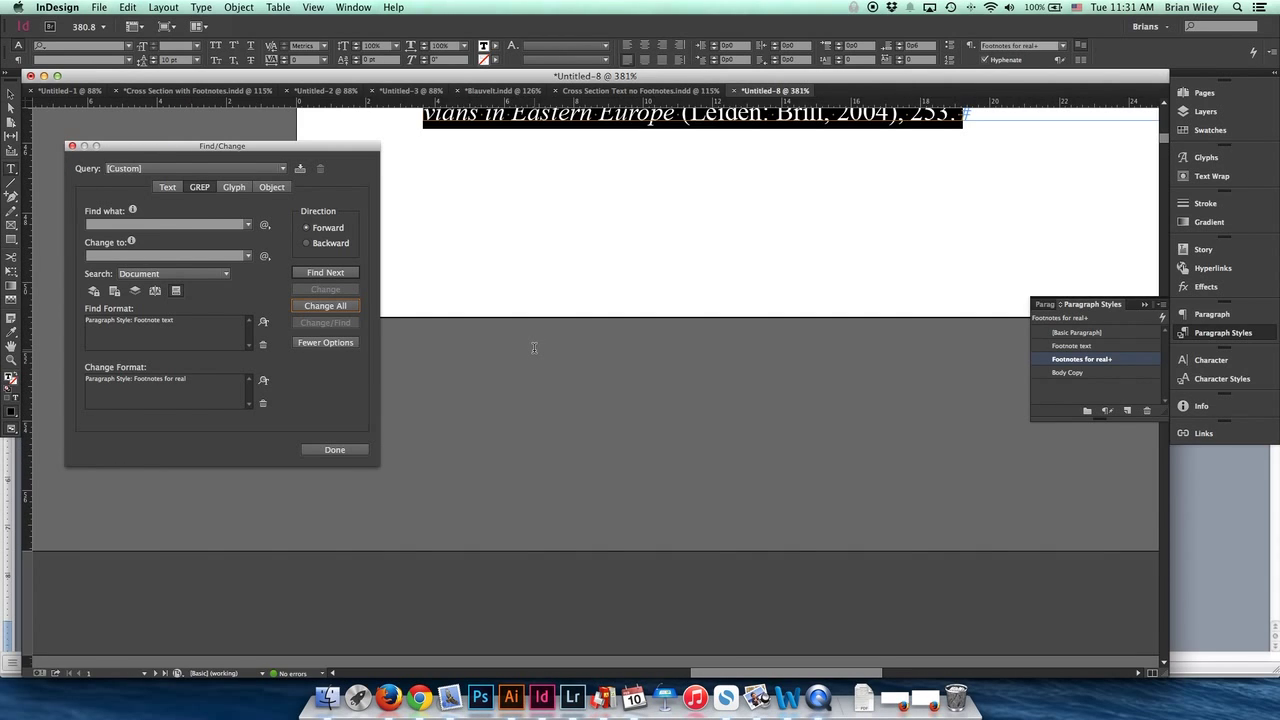
{"action": "left_click", "coordinate": [336, 450]}
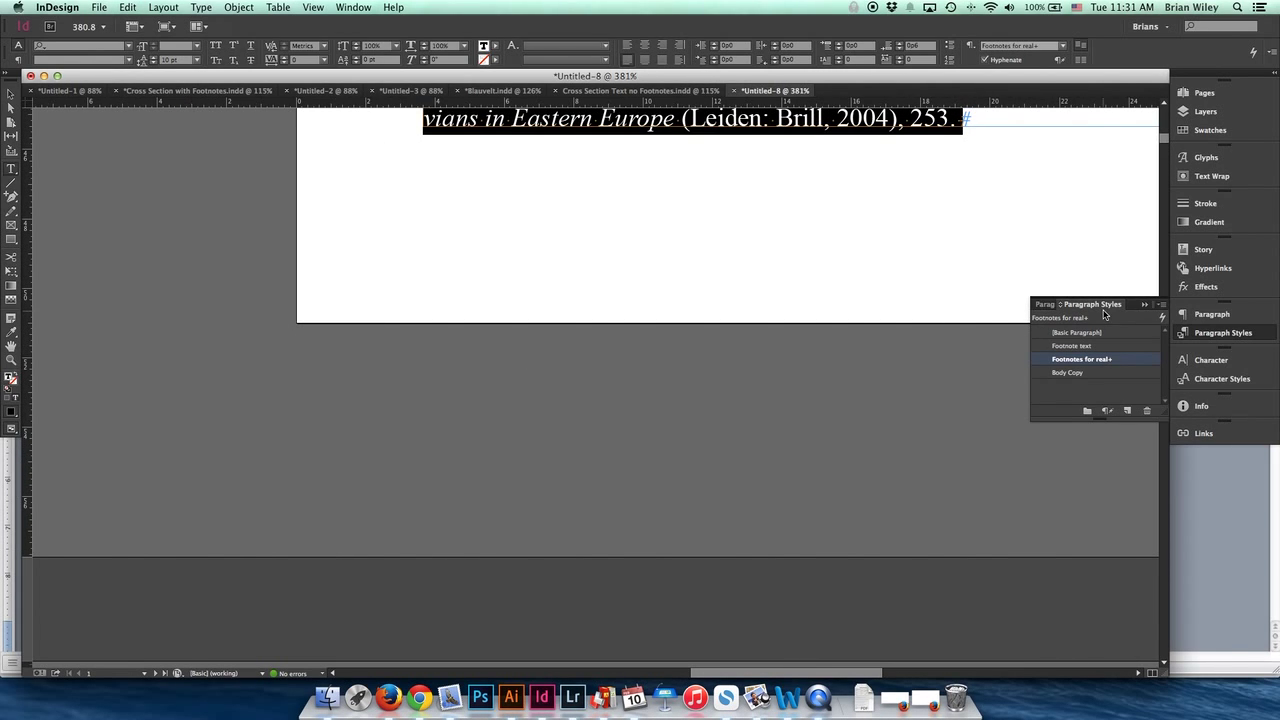
Step: Clear the overrides on footnote 1 by reapplying the Footnotes for real style
{"action": "left_click", "coordinate": [1153, 364], "text": "alt"}
{"action": "scroll", "coordinate": [626, 254], "scroll_direction": "up", "scroll_amount": 5}
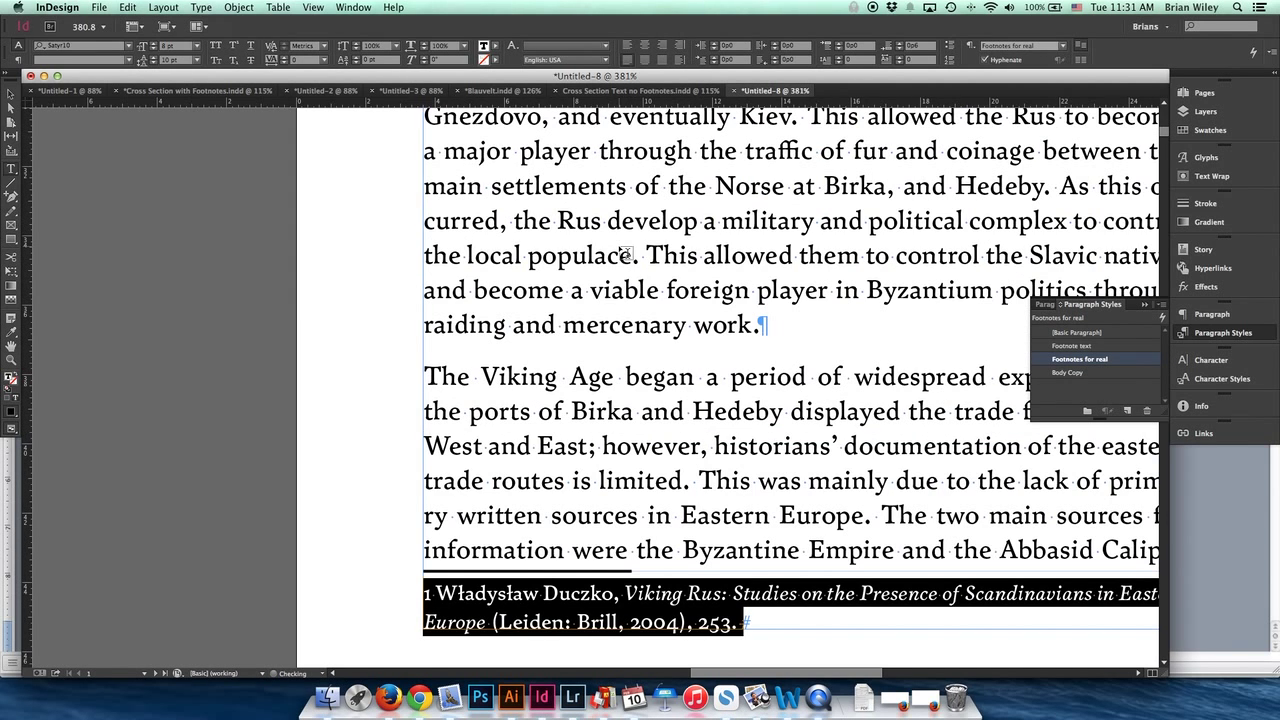
{"action": "scroll", "coordinate": [626, 252], "scroll_direction": "down", "scroll_amount": 1}
{"action": "scroll", "coordinate": [626, 252], "scroll_direction": "down", "scroll_amount": 1}
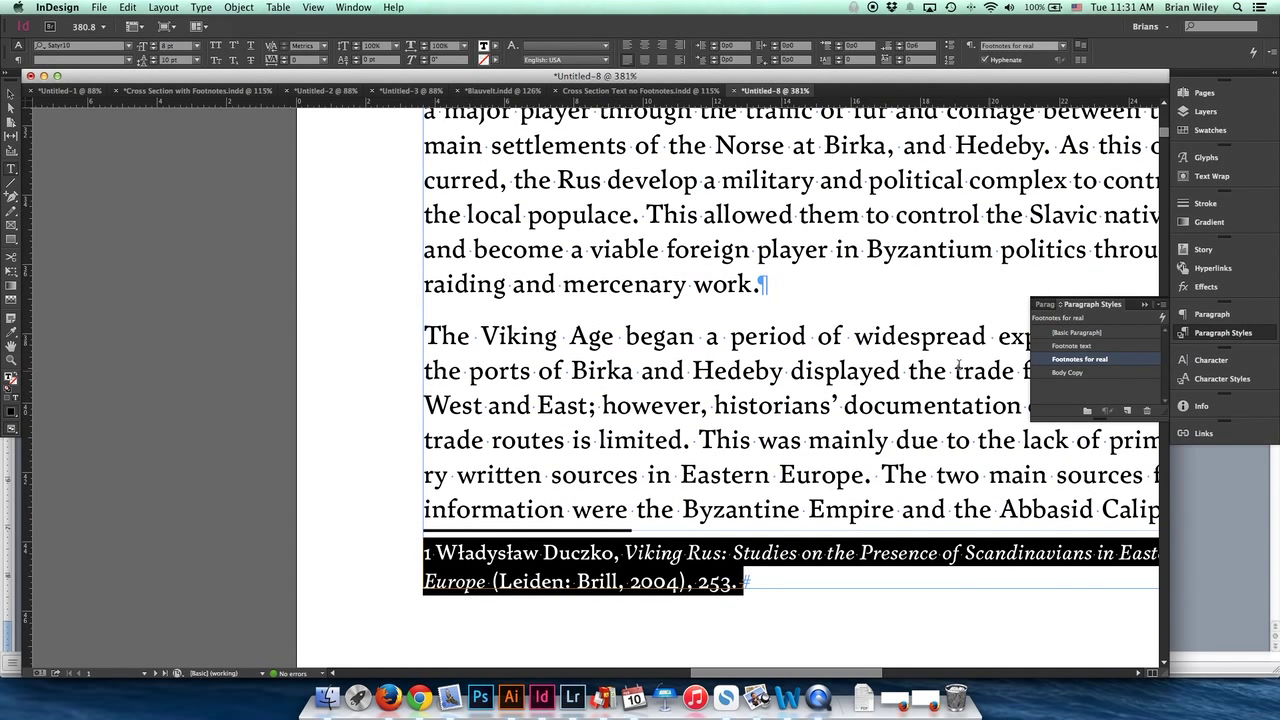
Step: Set the find format of the GREP find/change to the Footnotes for real paragraph style
{"action": "left_click", "coordinate": [163, 7]}
{"action": "left_click", "coordinate": [165, 7]}
{"action": "key", "text": "super+f"}
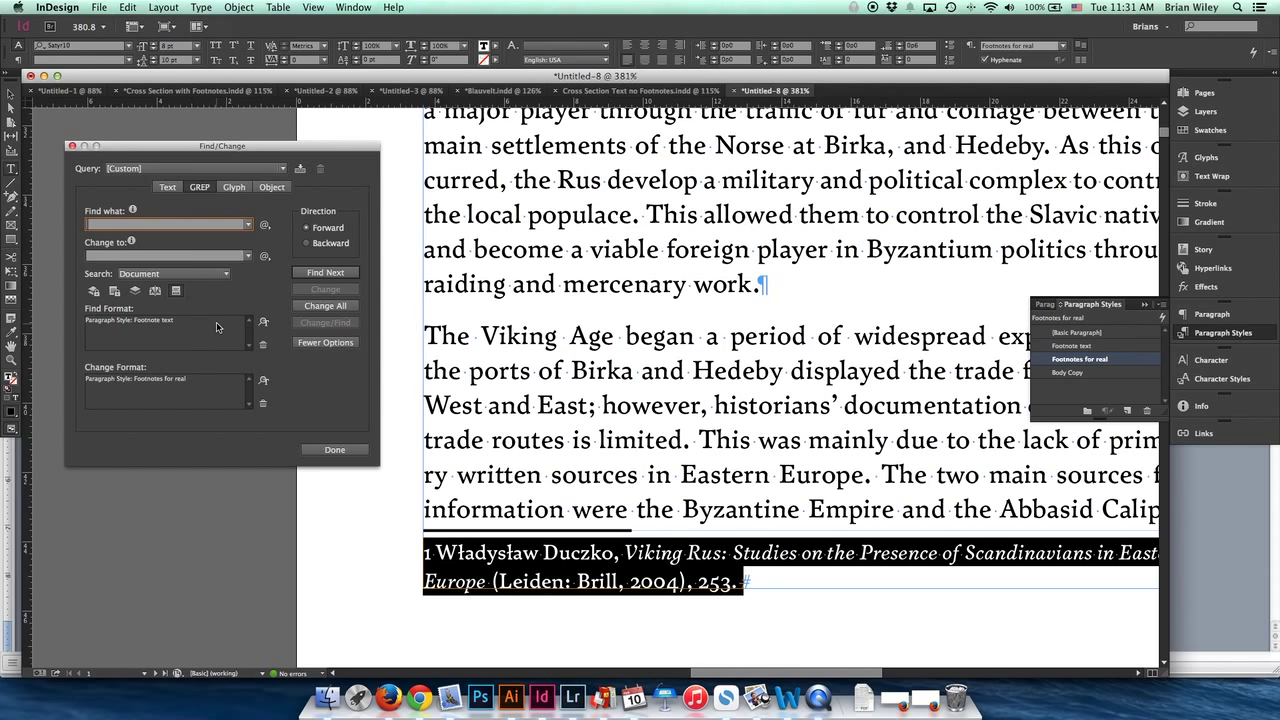
{"action": "left_click", "coordinate": [264, 324]}
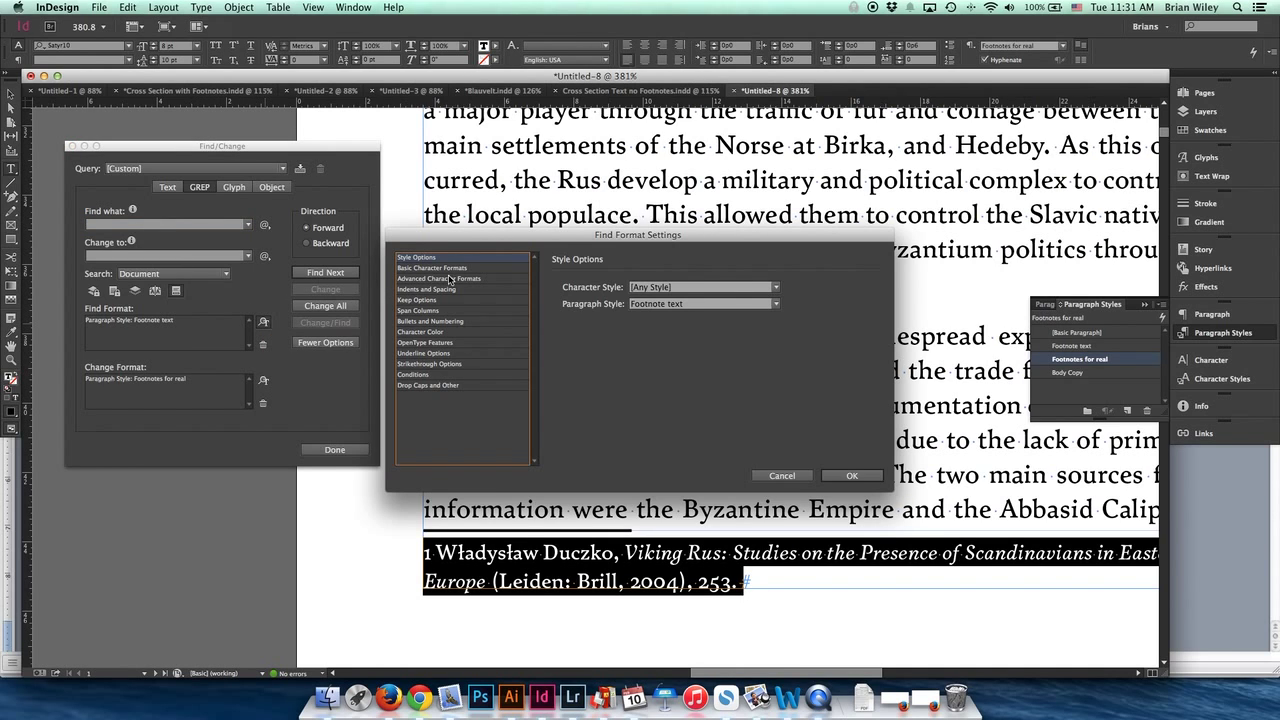
{"action": "left_click", "coordinate": [674, 304]}
{"action": "left_click", "coordinate": [706, 366]}
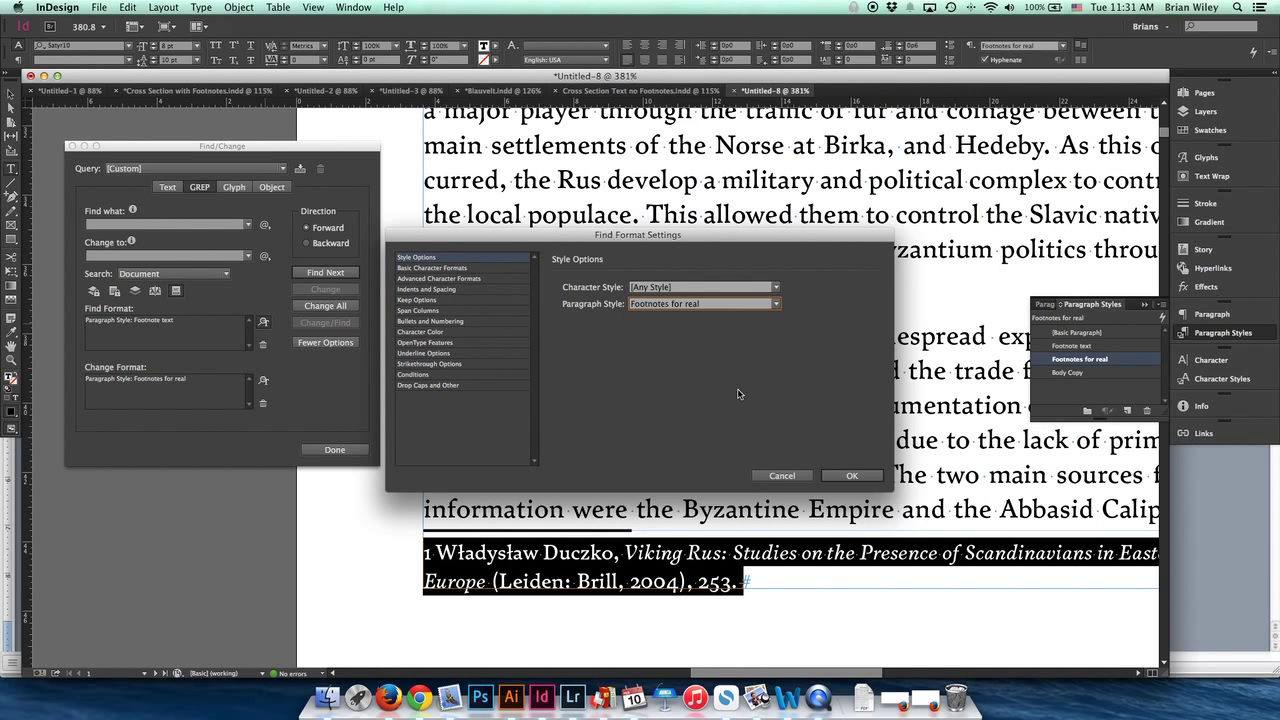
{"action": "left_click", "coordinate": [876, 484]}
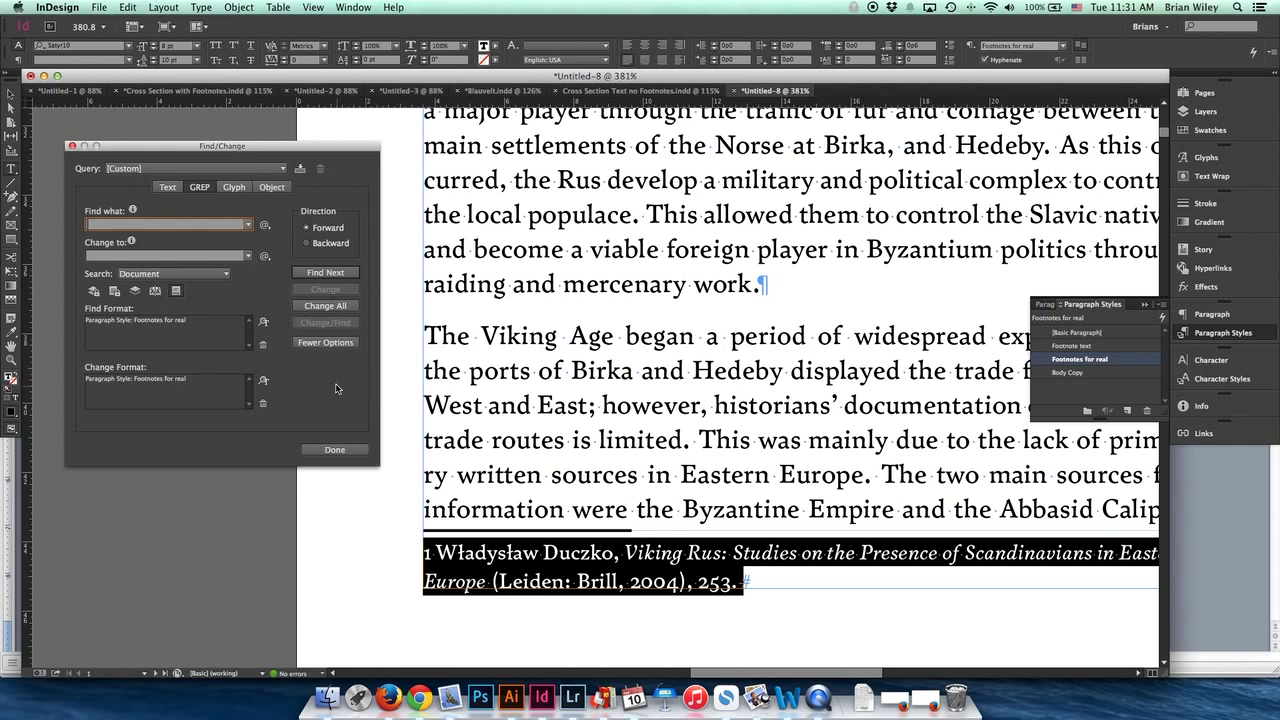
Step: Reapply the Footnotes for real style to every matching paragraph in the document, check the page 2 footnotes, and close Find/Change
{"action": "left_click", "coordinate": [340, 306]}
{"action": "left_click", "coordinate": [721, 384]}
{"action": "scroll", "coordinate": [500, 400], "scroll_direction": "down", "scroll_amount": 10}
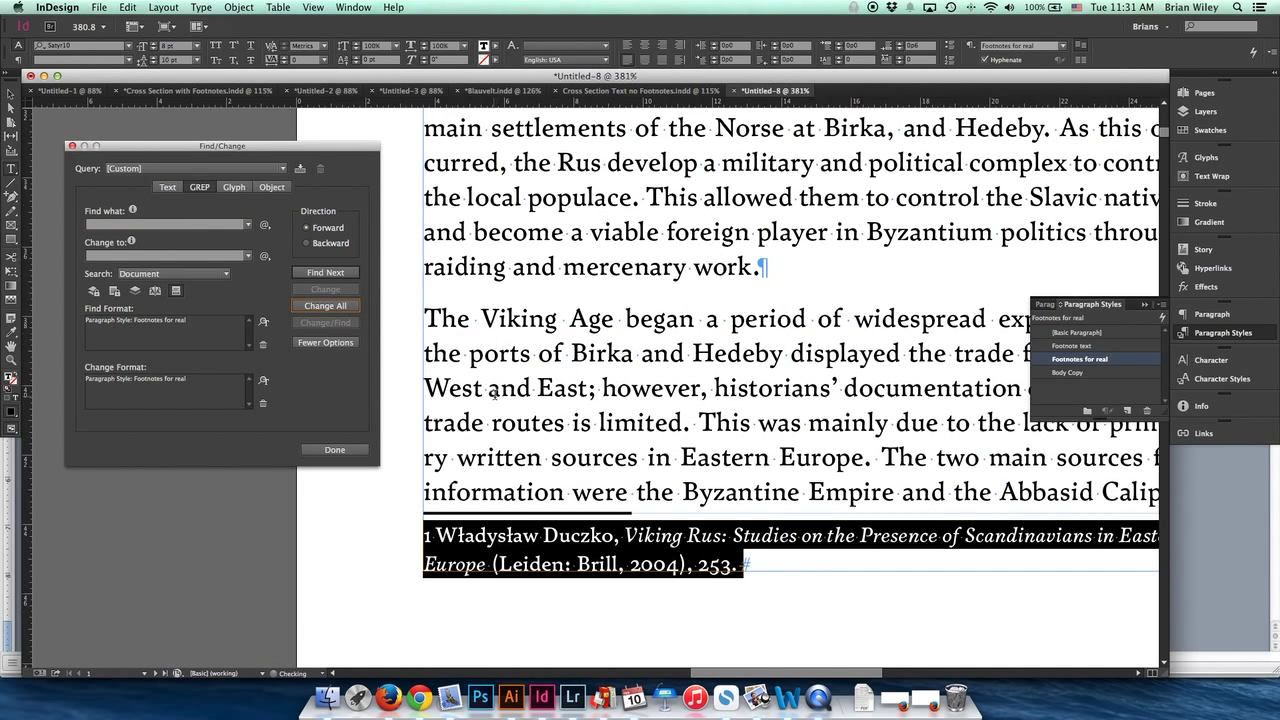
{"action": "scroll", "coordinate": [502, 403], "scroll_direction": "down", "scroll_amount": 15}
{"action": "scroll", "coordinate": [502, 403], "scroll_direction": "left", "scroll_amount": 5}
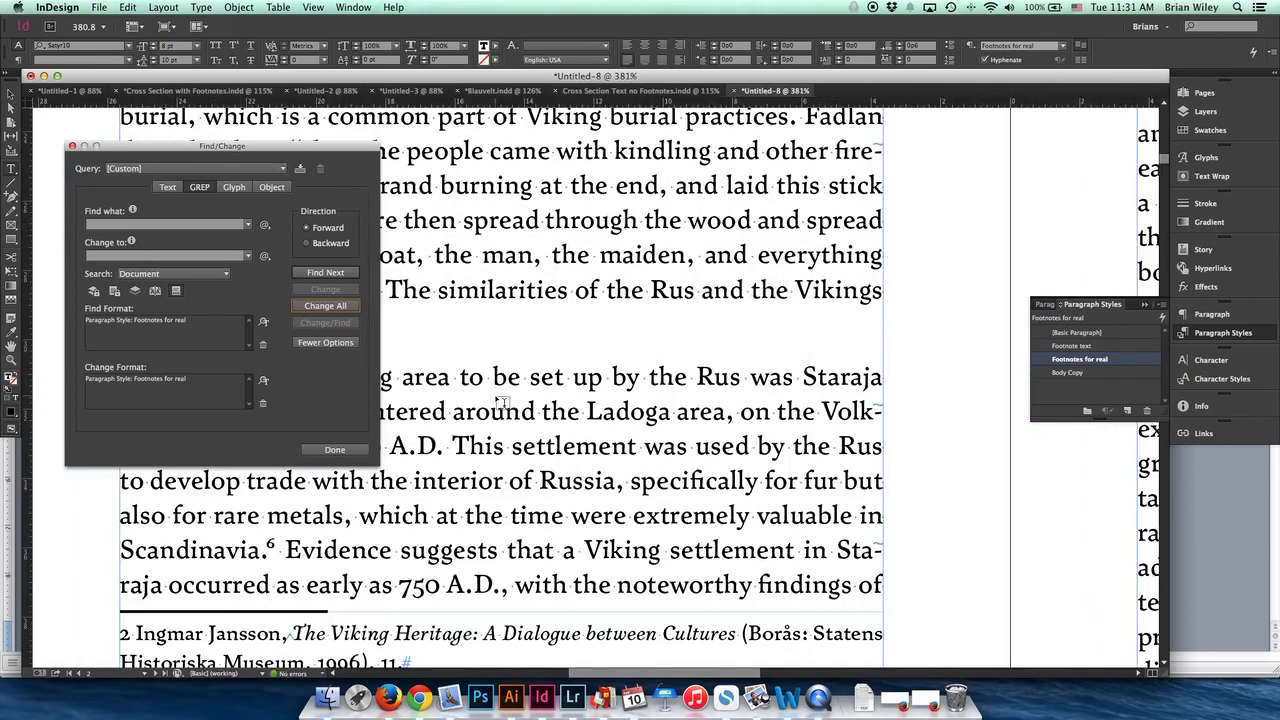
{"action": "scroll", "coordinate": [501, 402], "scroll_direction": "up", "scroll_amount": 8}
{"action": "scroll", "coordinate": [497, 396], "scroll_direction": "right", "scroll_amount": 2}
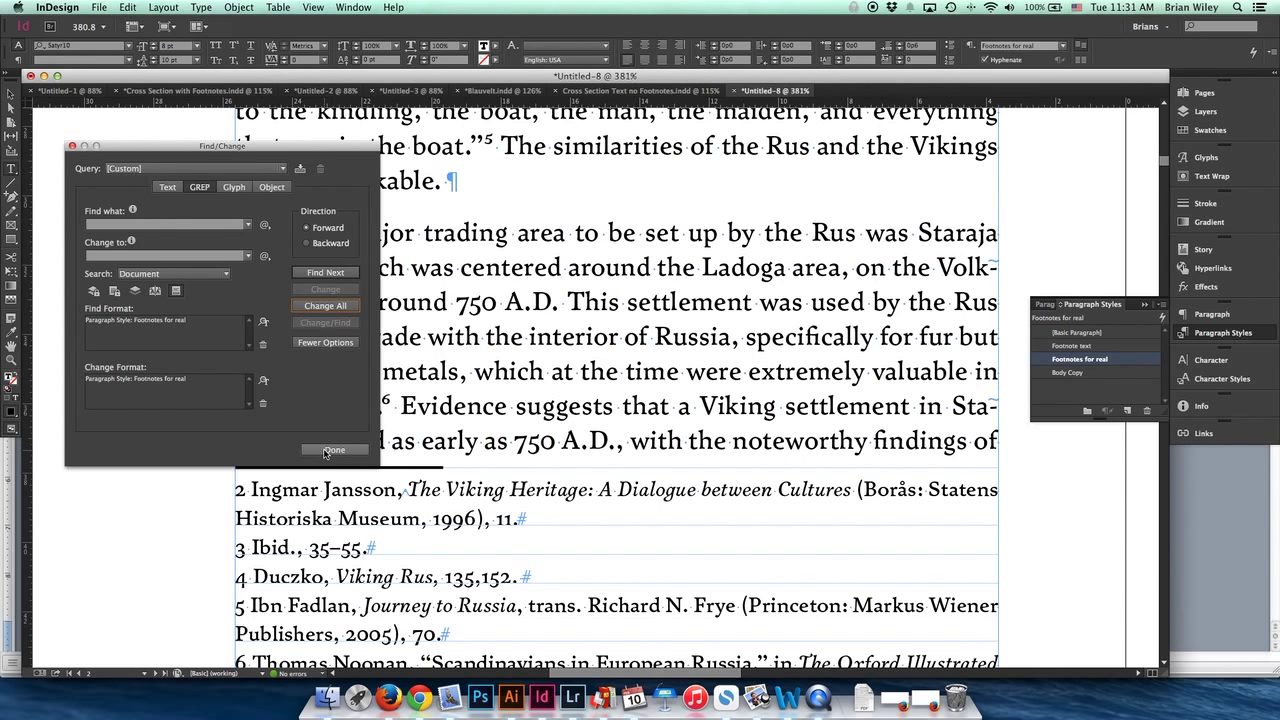
{"action": "left_click", "coordinate": [331, 450]}
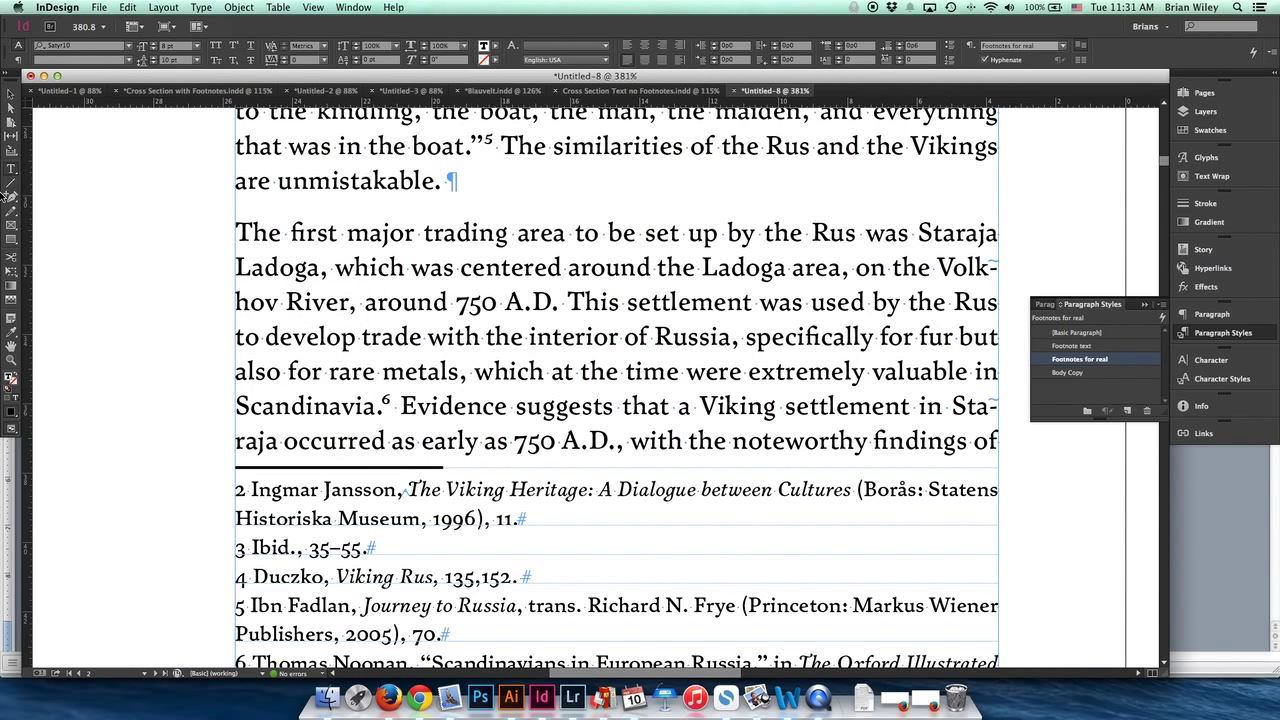
Step: Delete the Footnote text paragraph style
{"action": "left_click", "coordinate": [10, 93]}
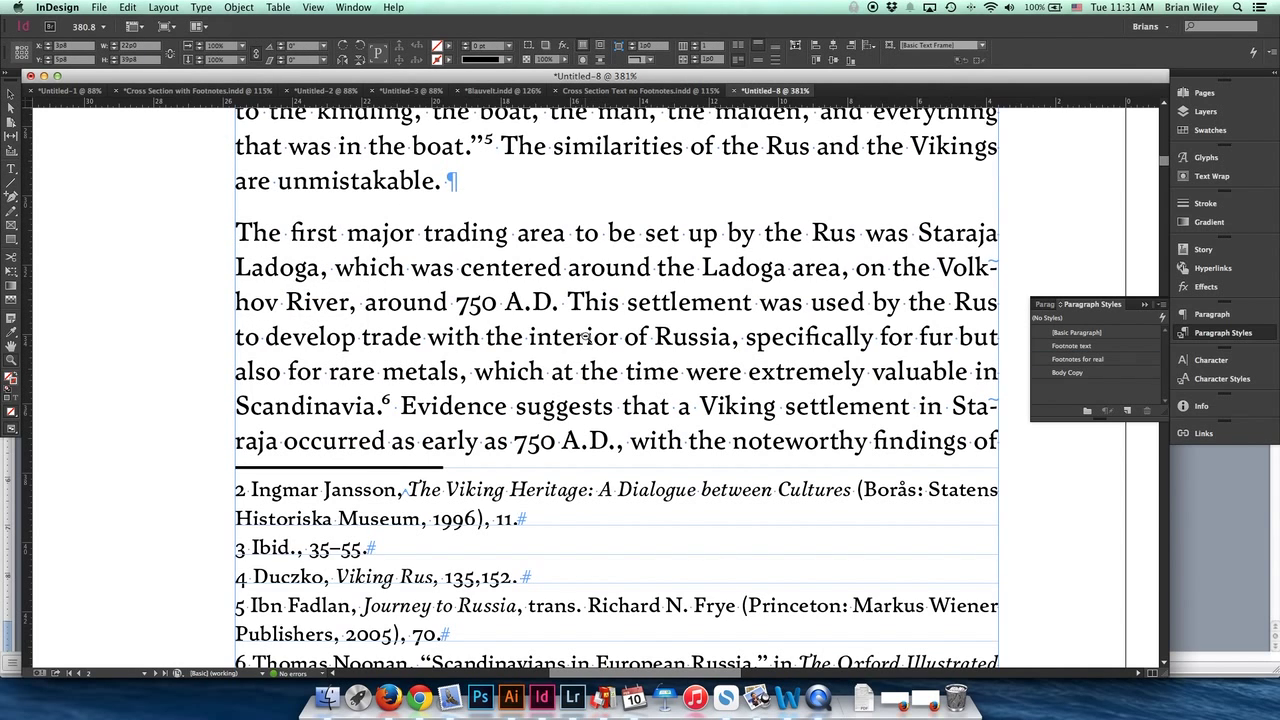
{"action": "key", "text": "super+minus"}
{"action": "key", "text": "super+minus"}
{"action": "key", "text": "super+minus"}
{"action": "scroll", "coordinate": [697, 377], "scroll_direction": "right", "scroll_amount": 6}
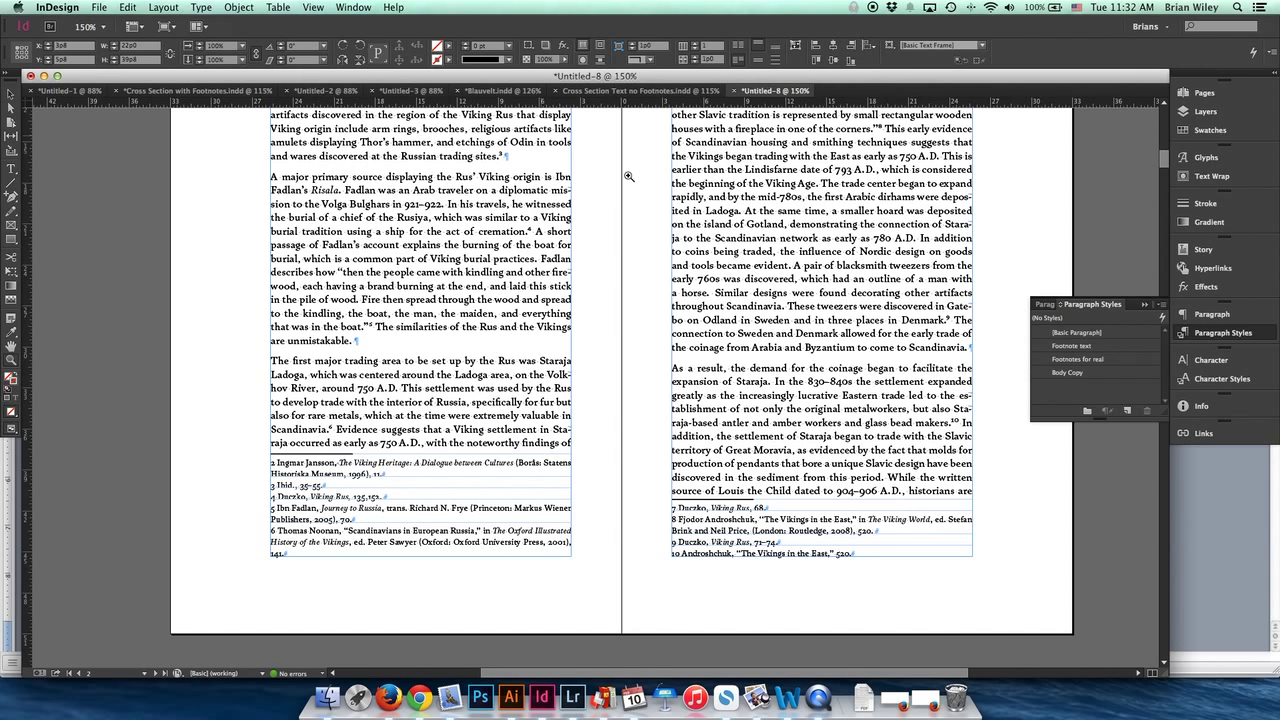
{"action": "left_click", "coordinate": [1148, 359]}
{"action": "left_click", "coordinate": [1140, 346]}
{"action": "left_click", "coordinate": [1147, 412]}
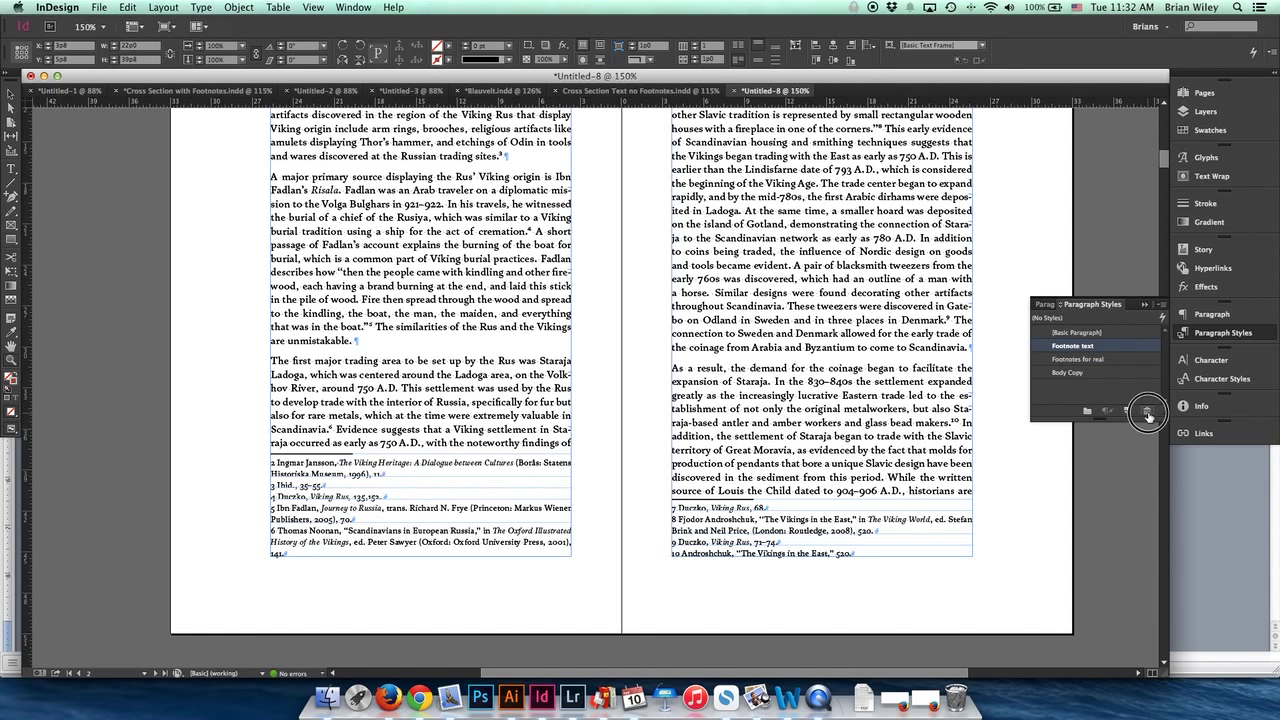
Step: Give the Footnotes for real style a hanging indent with a left indent of 0p6 and a first line indent of -0p6
{"action": "double_click", "coordinate": [1128, 346]}
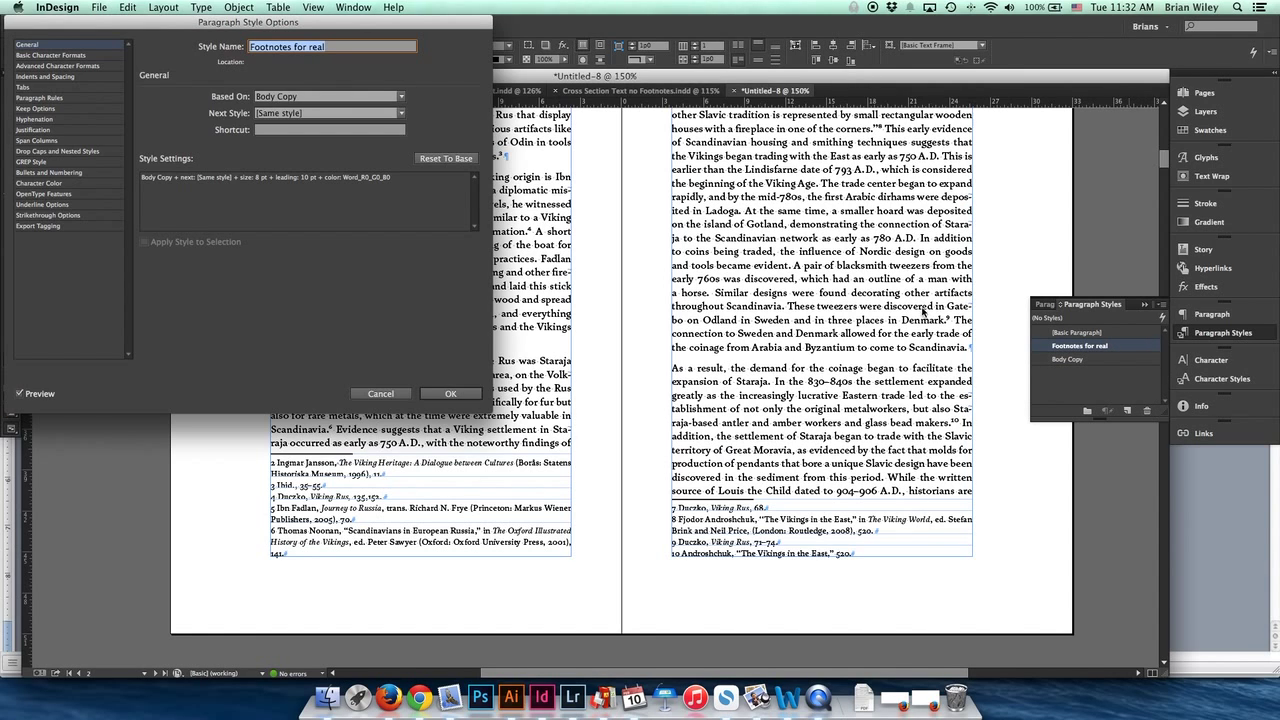
{"action": "left_click", "coordinate": [45, 76]}
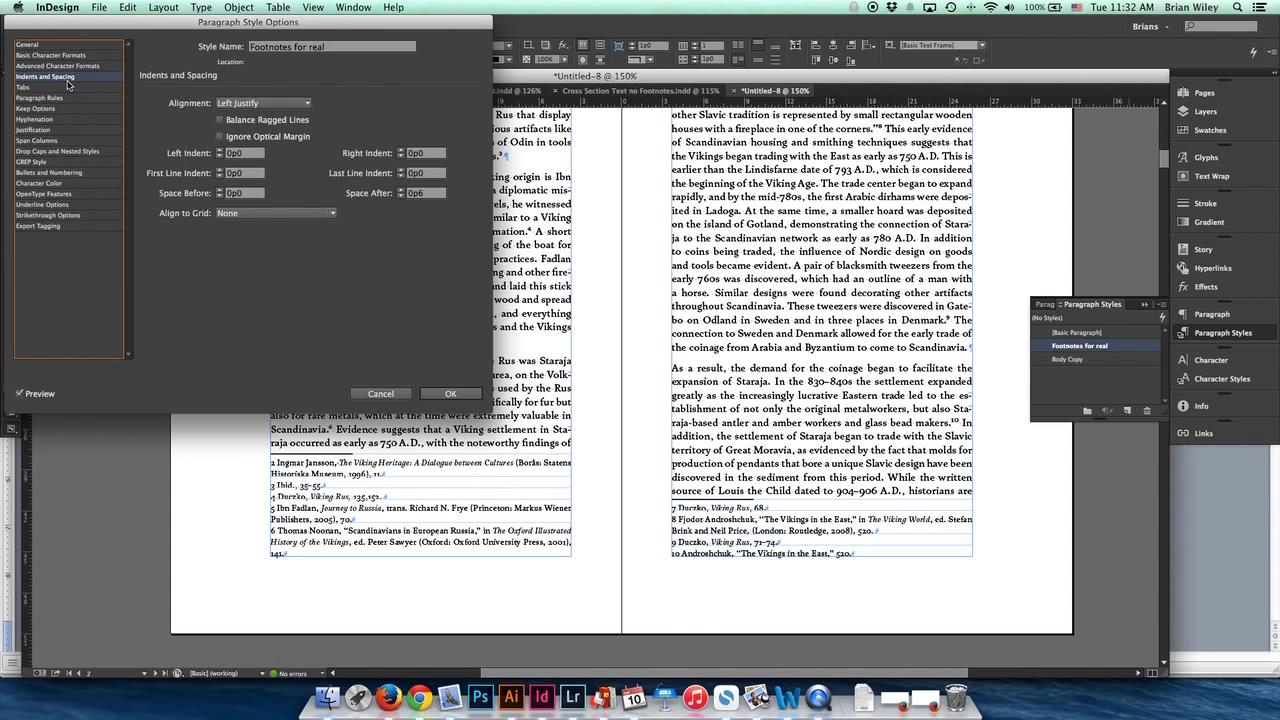
{"action": "left_click_drag", "start_coordinate": [88, 28], "coordinate": [690, 60]}
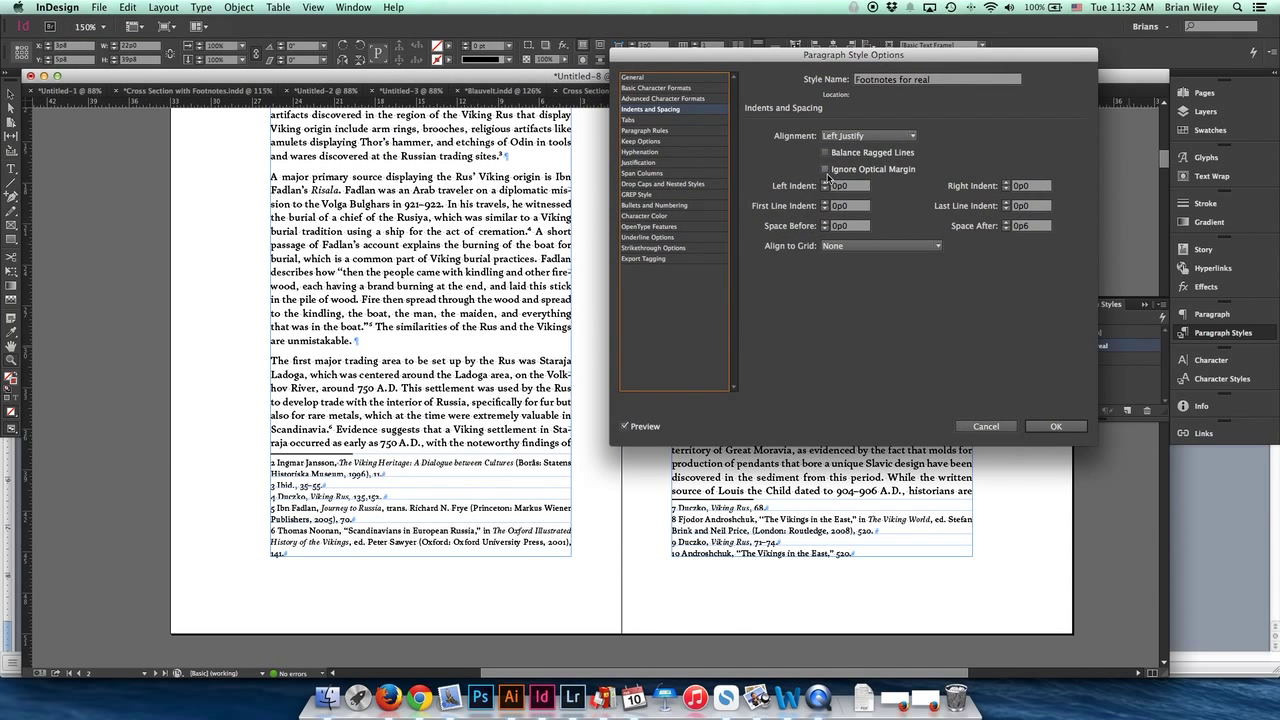
{"action": "left_click", "coordinate": [825, 183]}
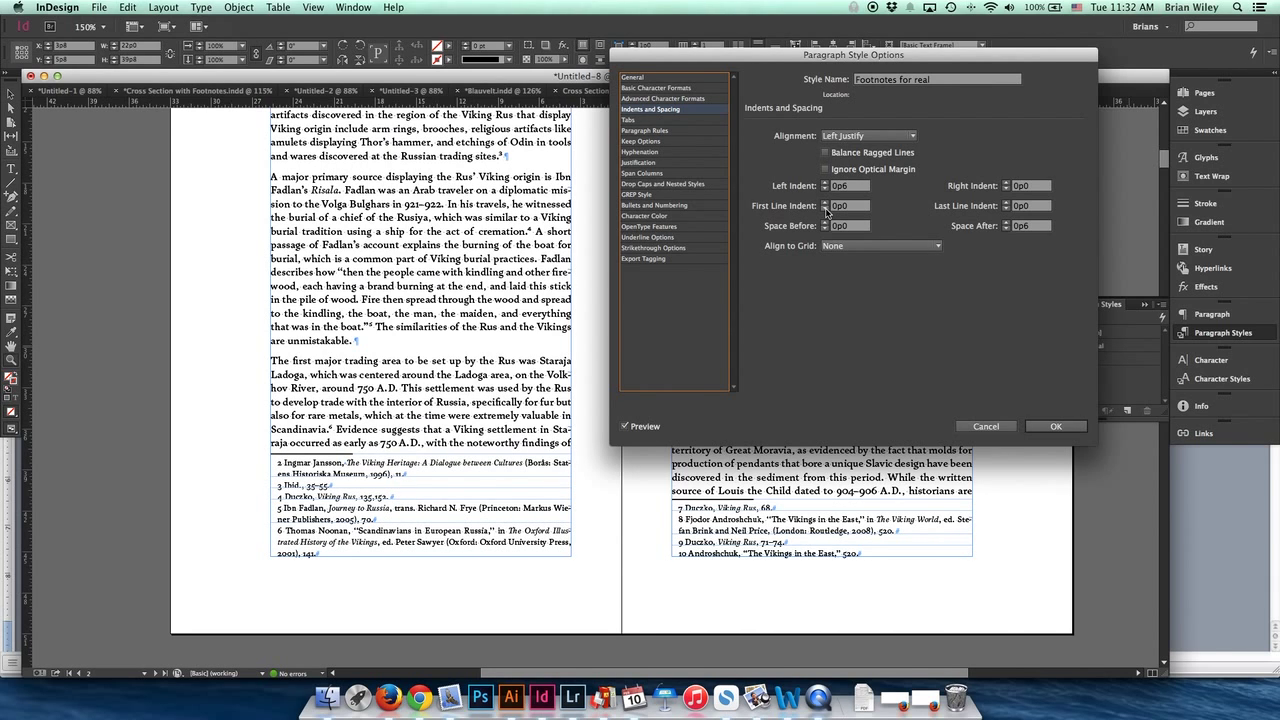
{"action": "left_click", "coordinate": [825, 208]}
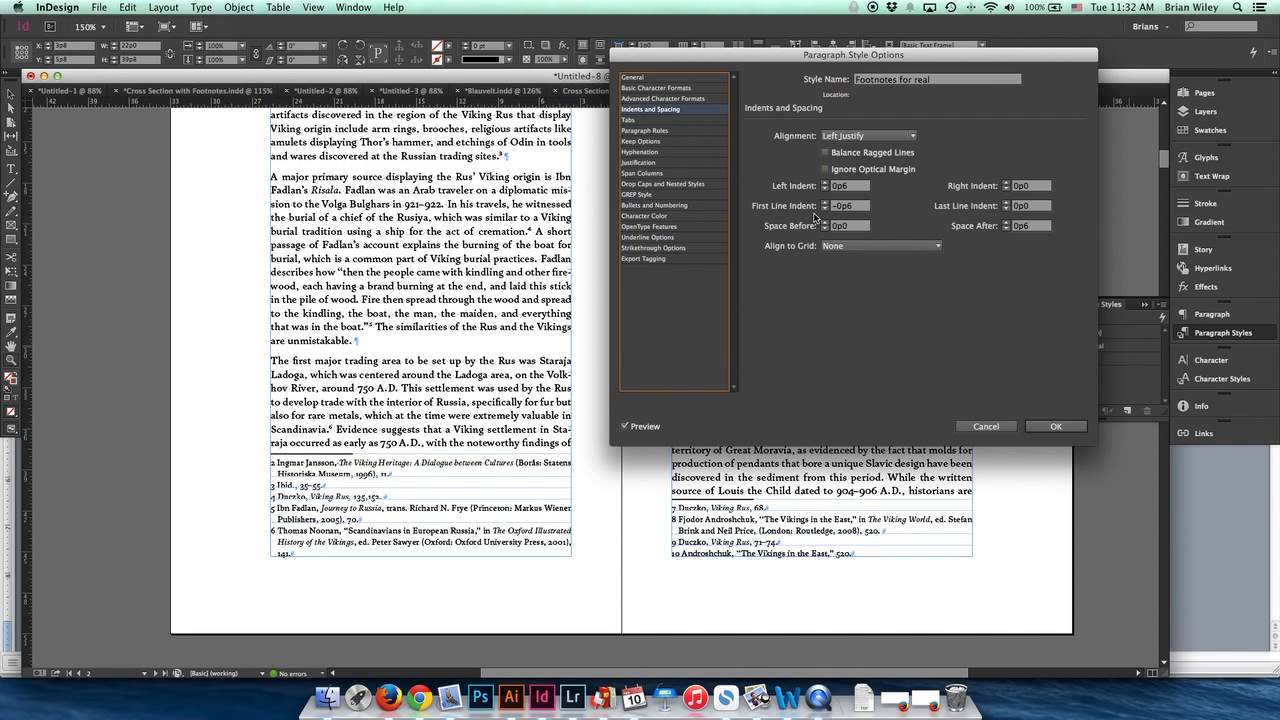
Step: Adjust the style's left indent to 0p9 and first line indent to -0p7, and save the style changes
{"action": "left_click", "coordinate": [826, 183]}
{"action": "left_click", "coordinate": [825, 182]}
{"action": "left_click", "coordinate": [825, 182]}
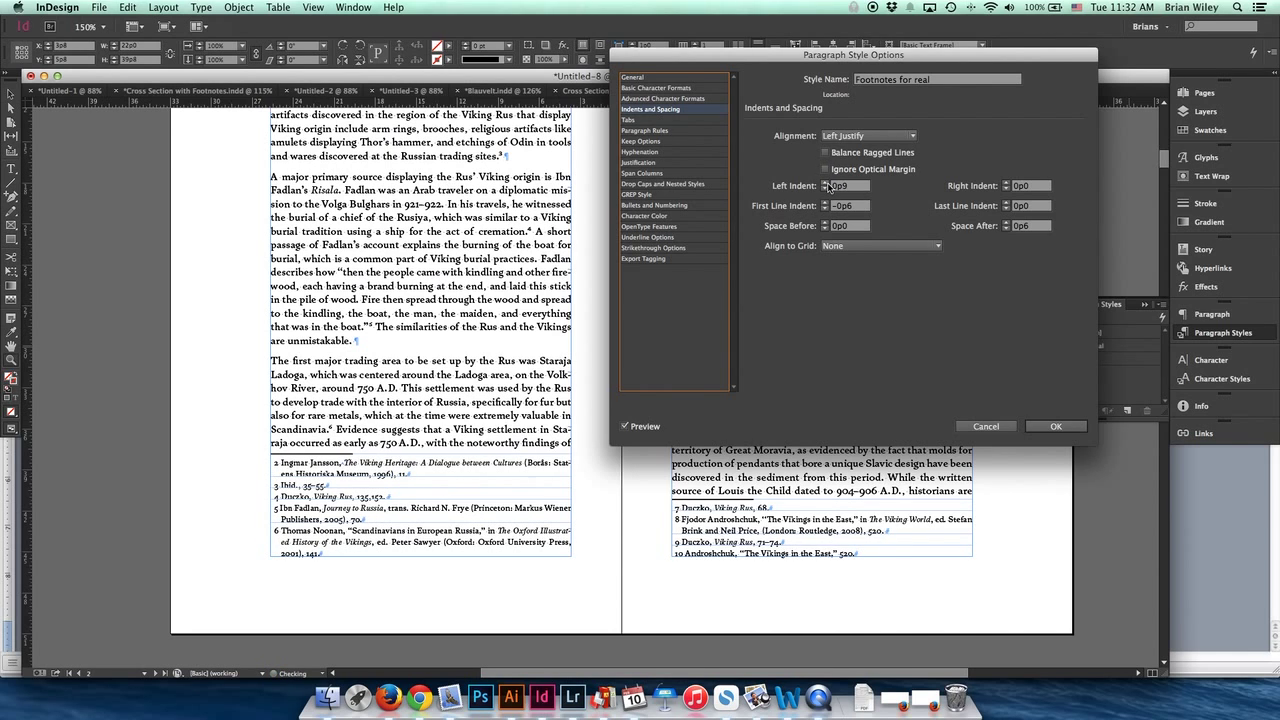
{"action": "left_click", "coordinate": [825, 208]}
{"action": "left_click", "coordinate": [825, 208]}
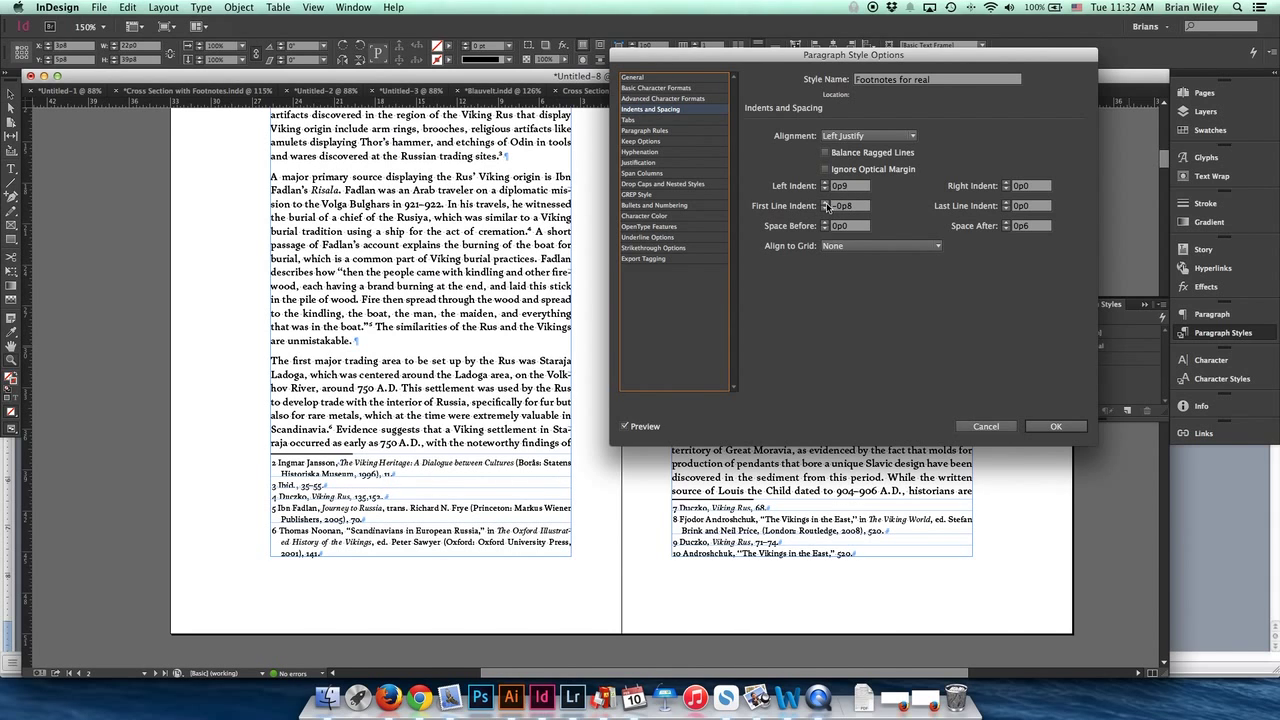
{"action": "left_click", "coordinate": [826, 203]}
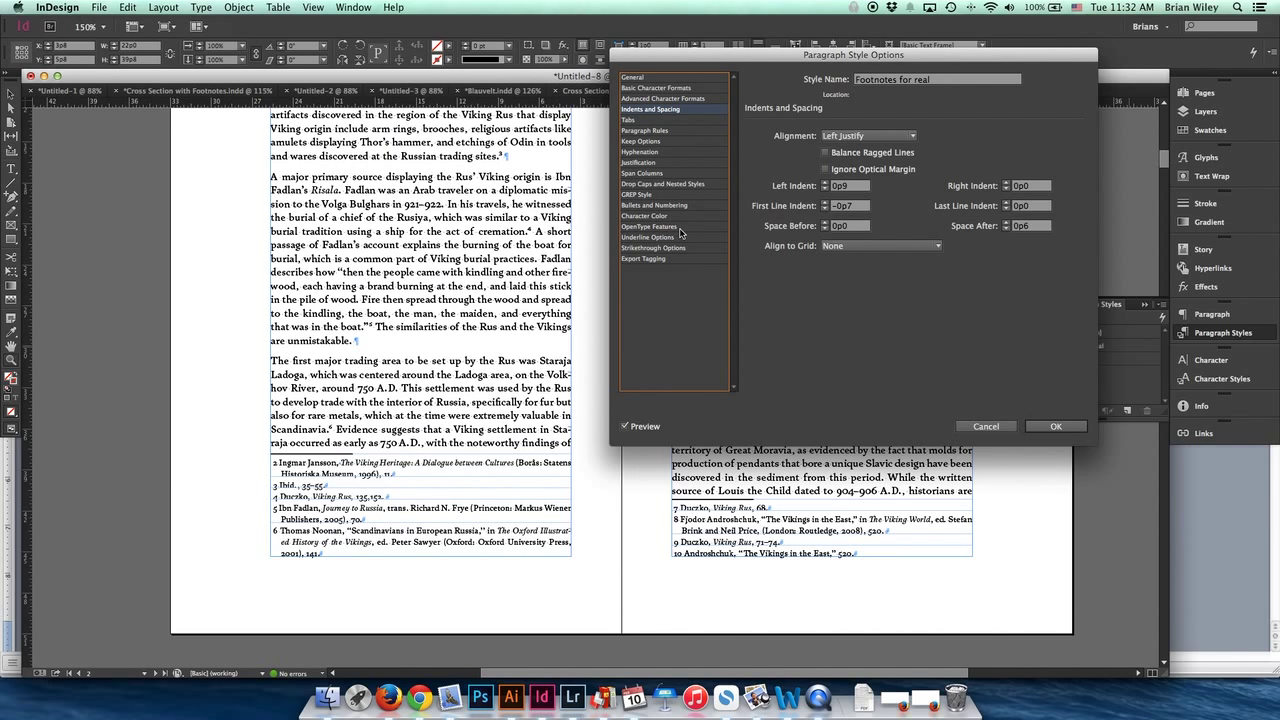
{"action": "left_click", "coordinate": [1006, 223]}
{"action": "left_click", "coordinate": [1006, 228]}
{"action": "left_click", "coordinate": [1055, 427]}
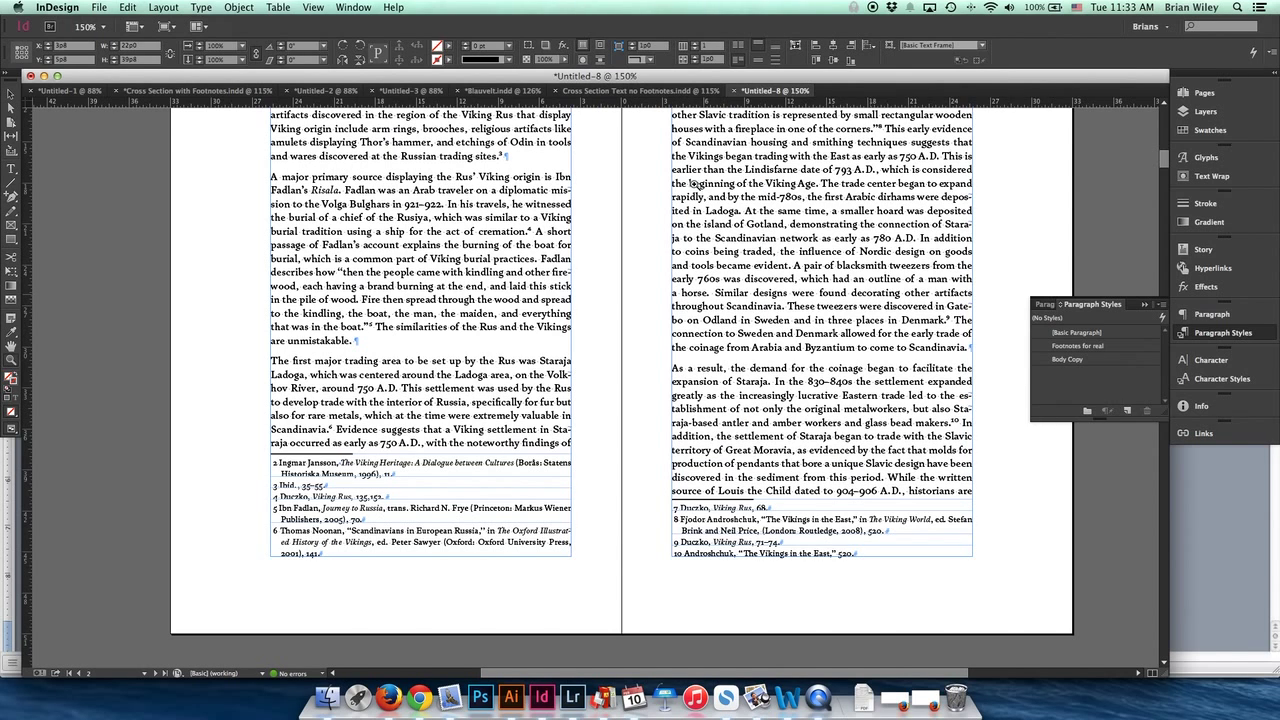
Step: Open the layout settings of the document footnote options
{"action": "left_click", "coordinate": [204, 8]}
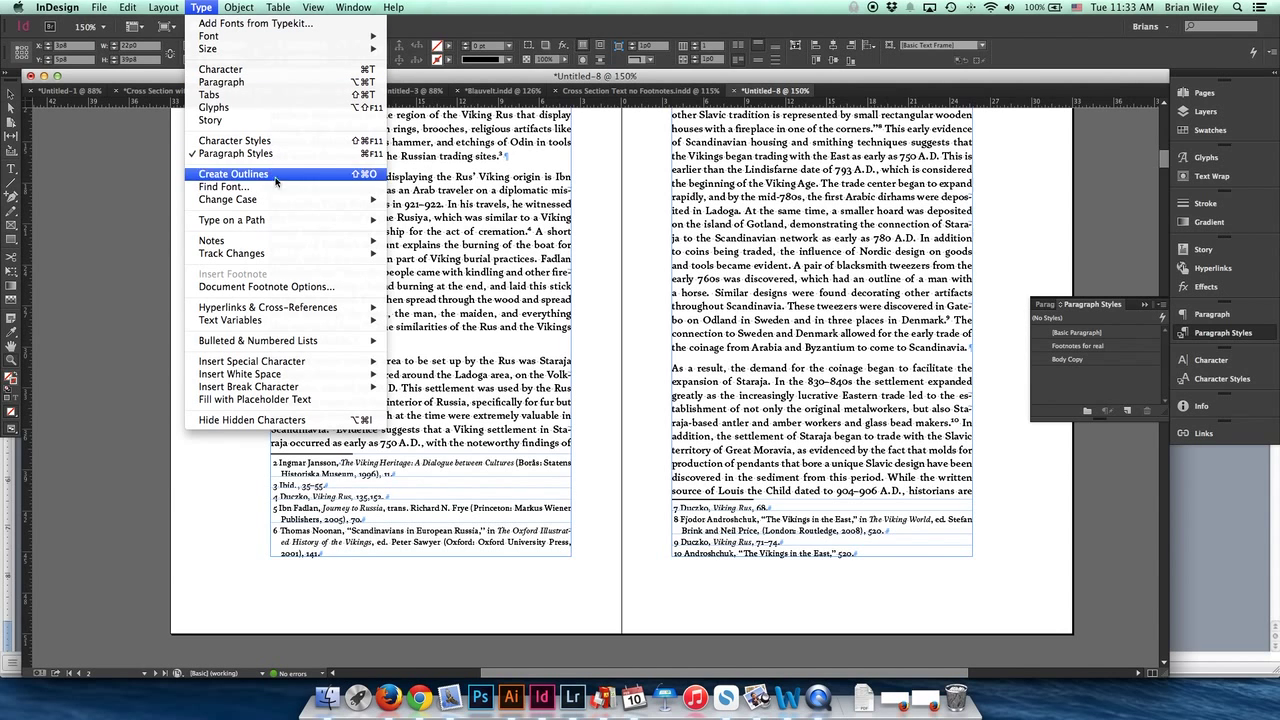
{"action": "left_click", "coordinate": [266, 286]}
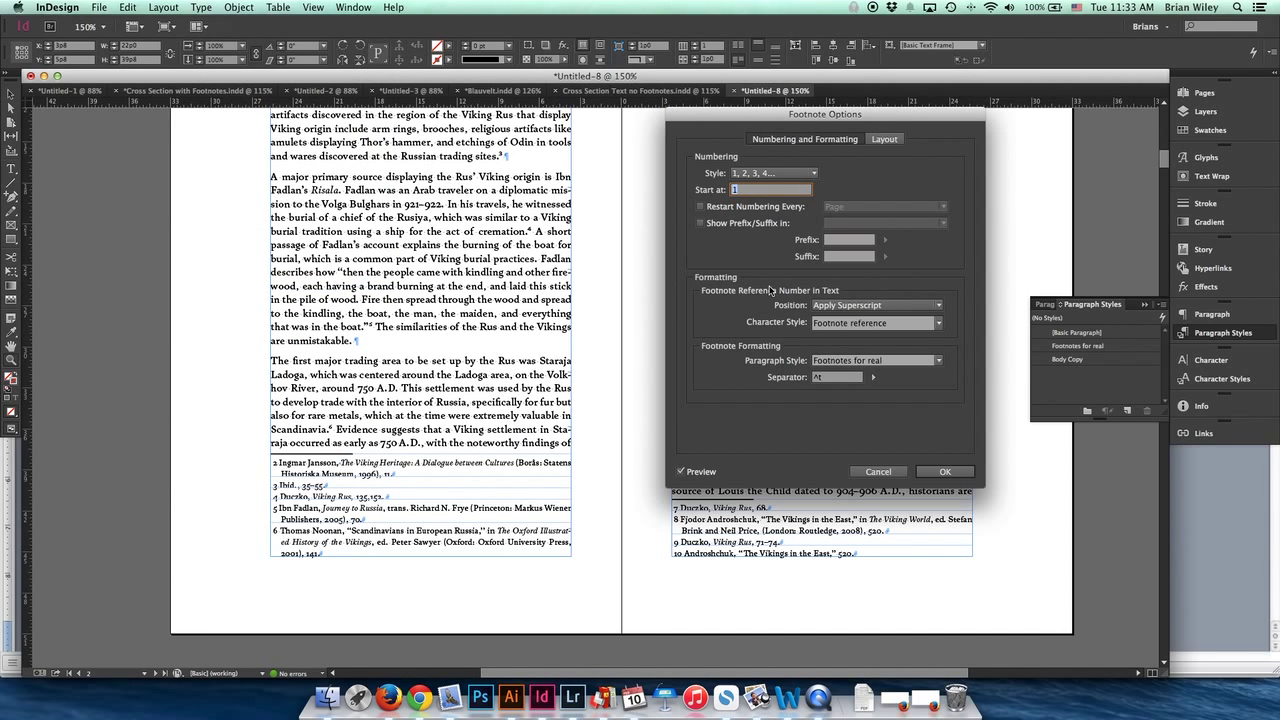
{"action": "left_click", "coordinate": [884, 139]}
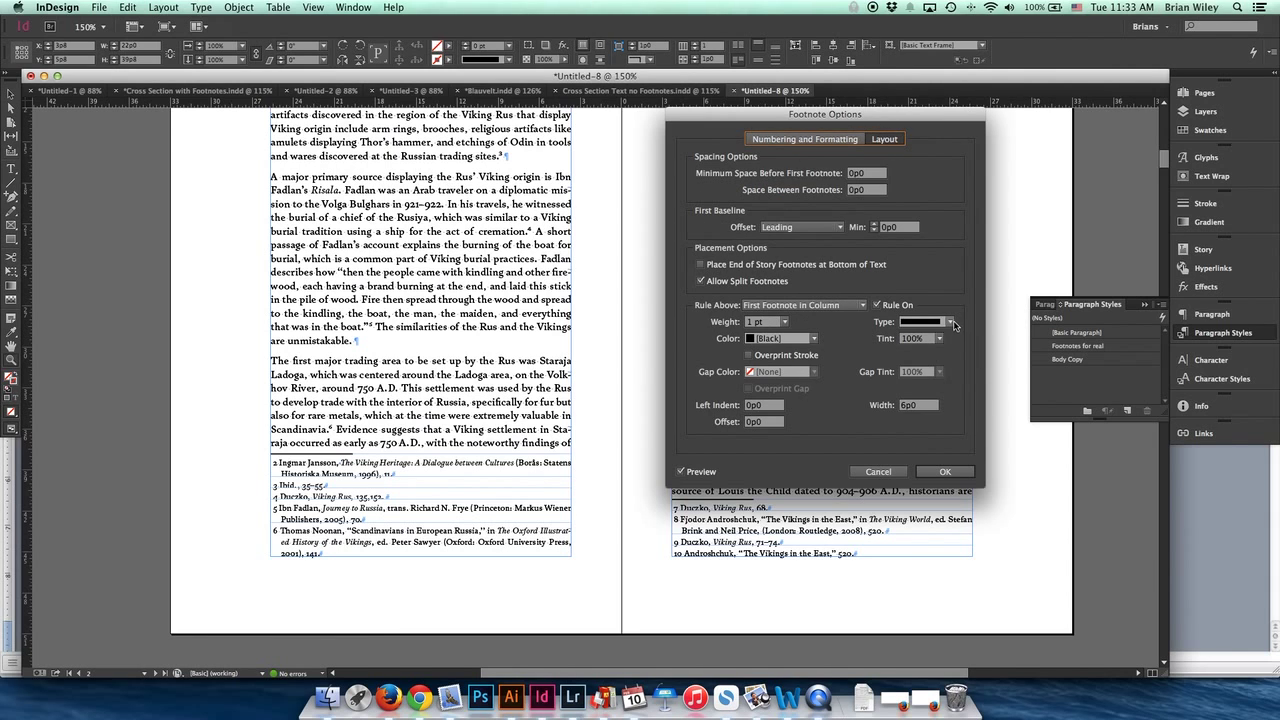
Step: Try the Right Slant Hash and Dashed (3 and 2) types for the footnote rule, then restore Solid
{"action": "left_click", "coordinate": [952, 322]}
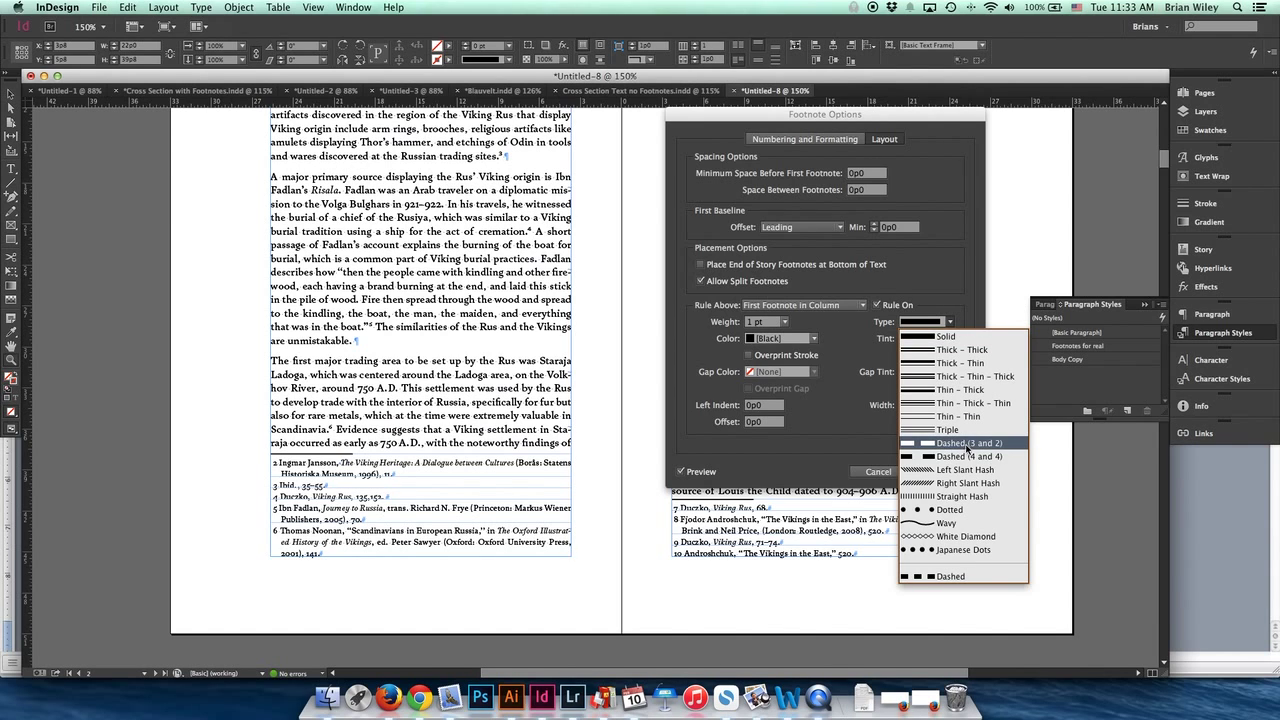
{"action": "left_click", "coordinate": [967, 483]}
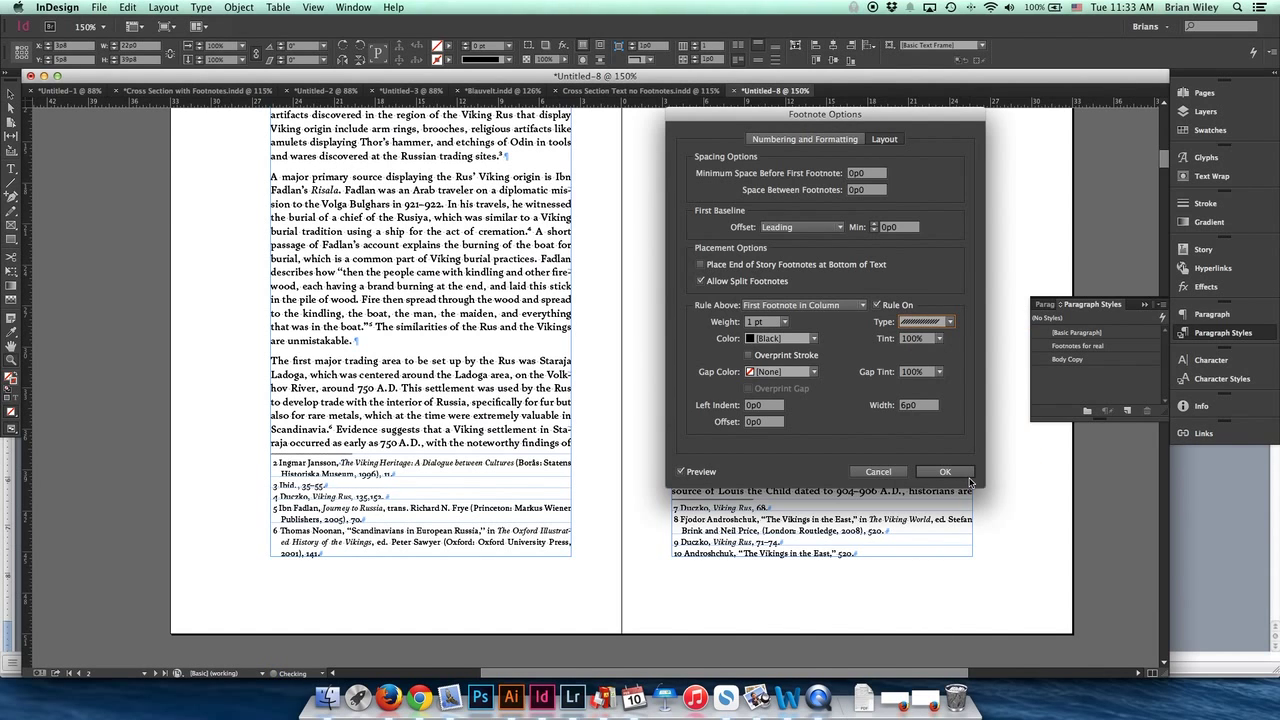
{"action": "left_click", "coordinate": [948, 322]}
{"action": "left_click", "coordinate": [950, 443]}
{"action": "left_click", "coordinate": [948, 322]}
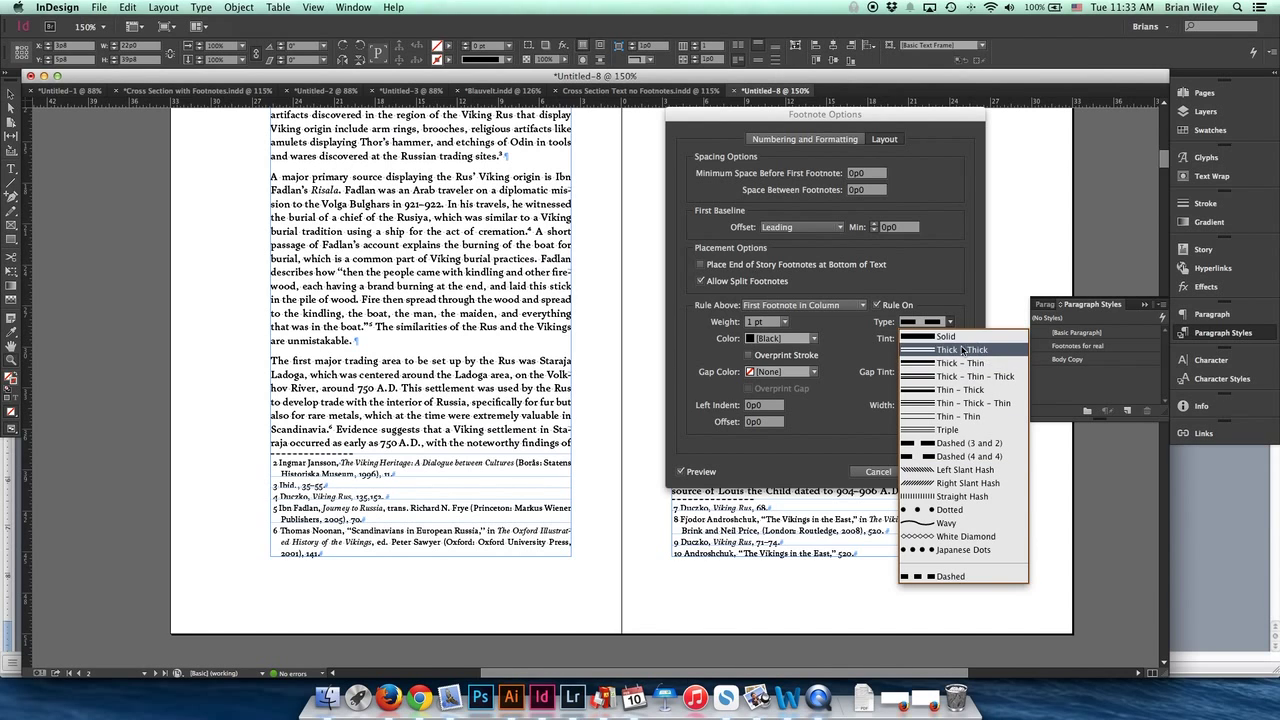
{"action": "left_click", "coordinate": [955, 339]}
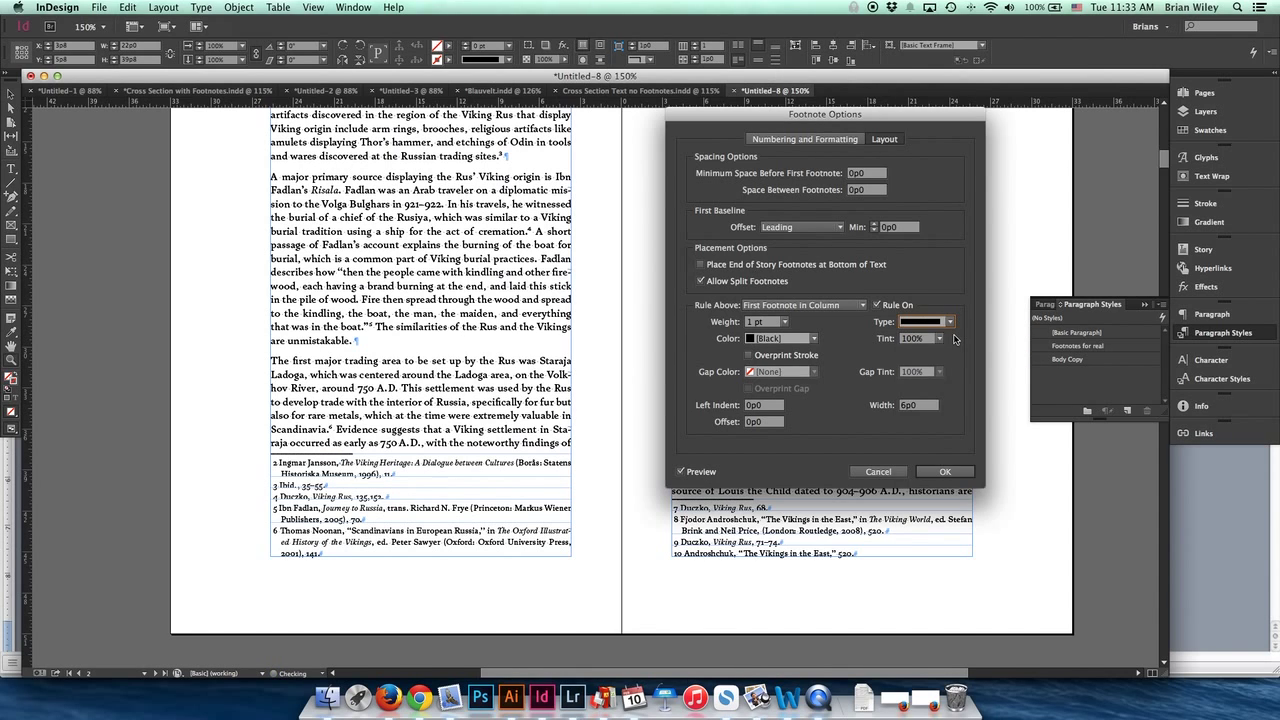
Step: Look at the Rule Above choices, and turn the rule above the first footnote off and back on
{"action": "left_click", "coordinate": [862, 304]}
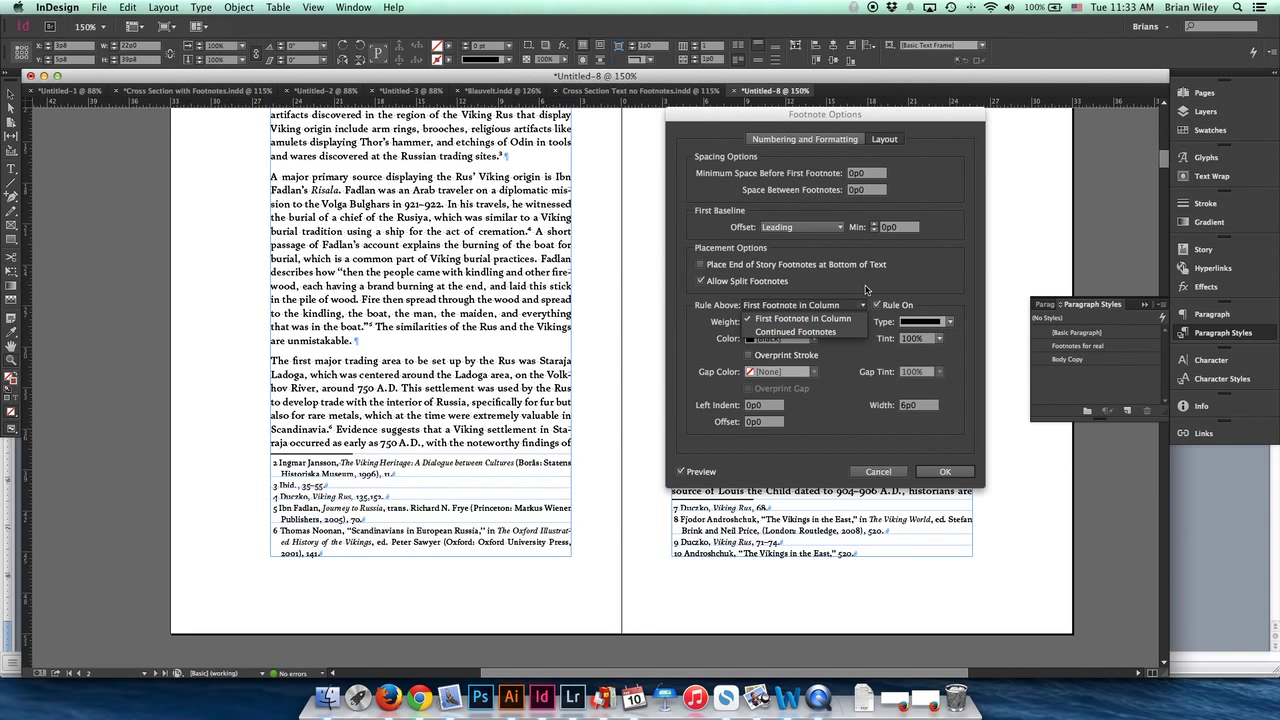
{"action": "left_click", "coordinate": [862, 304]}
{"action": "left_click", "coordinate": [877, 305]}
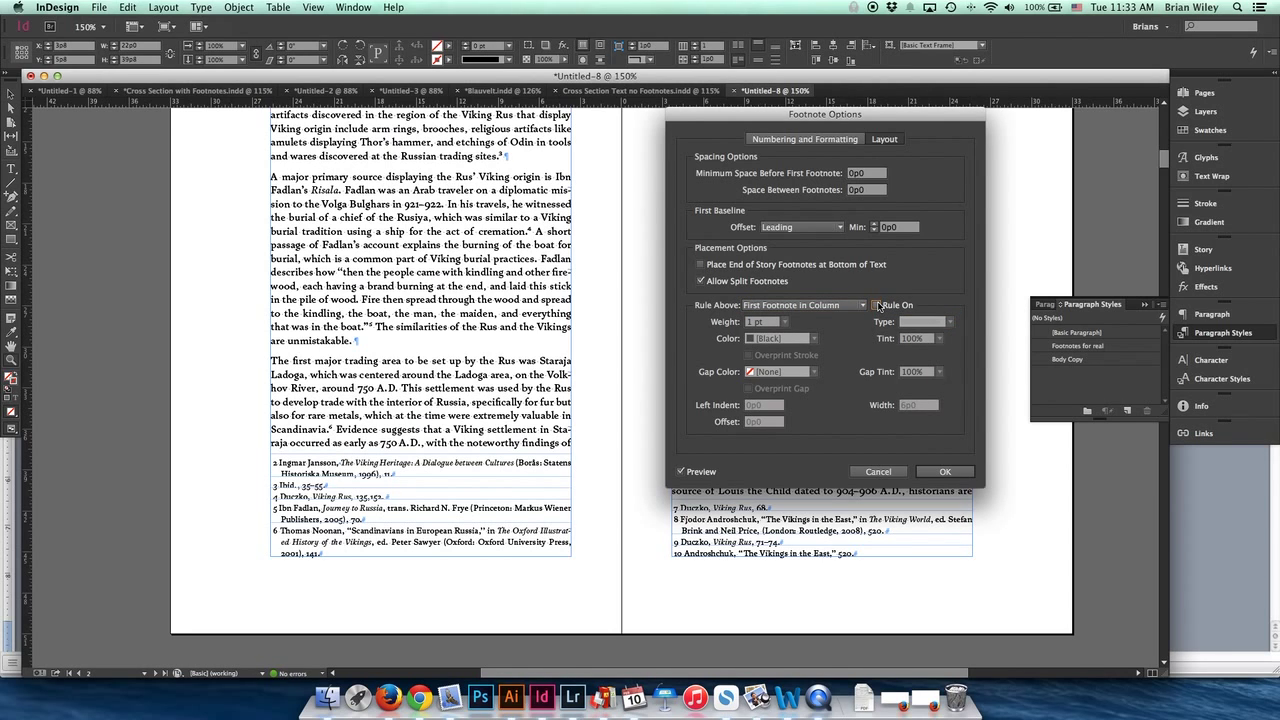
{"action": "left_click", "coordinate": [877, 305]}
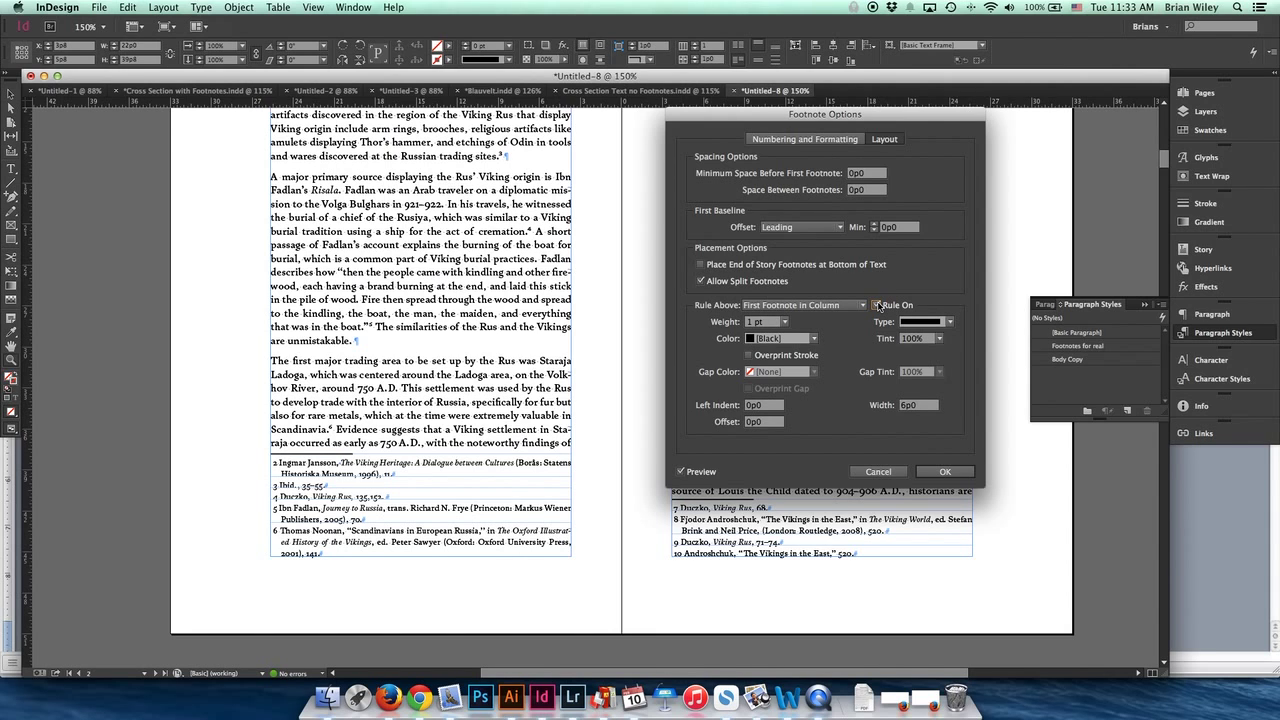
Step: Try a minimum space before the first footnote of 6p0, and settle on 1p0
{"action": "left_click", "coordinate": [874, 225]}
{"action": "left_click", "coordinate": [878, 174]}
{"action": "type", "text": "6"}
{"action": "key", "text": "Tab"}
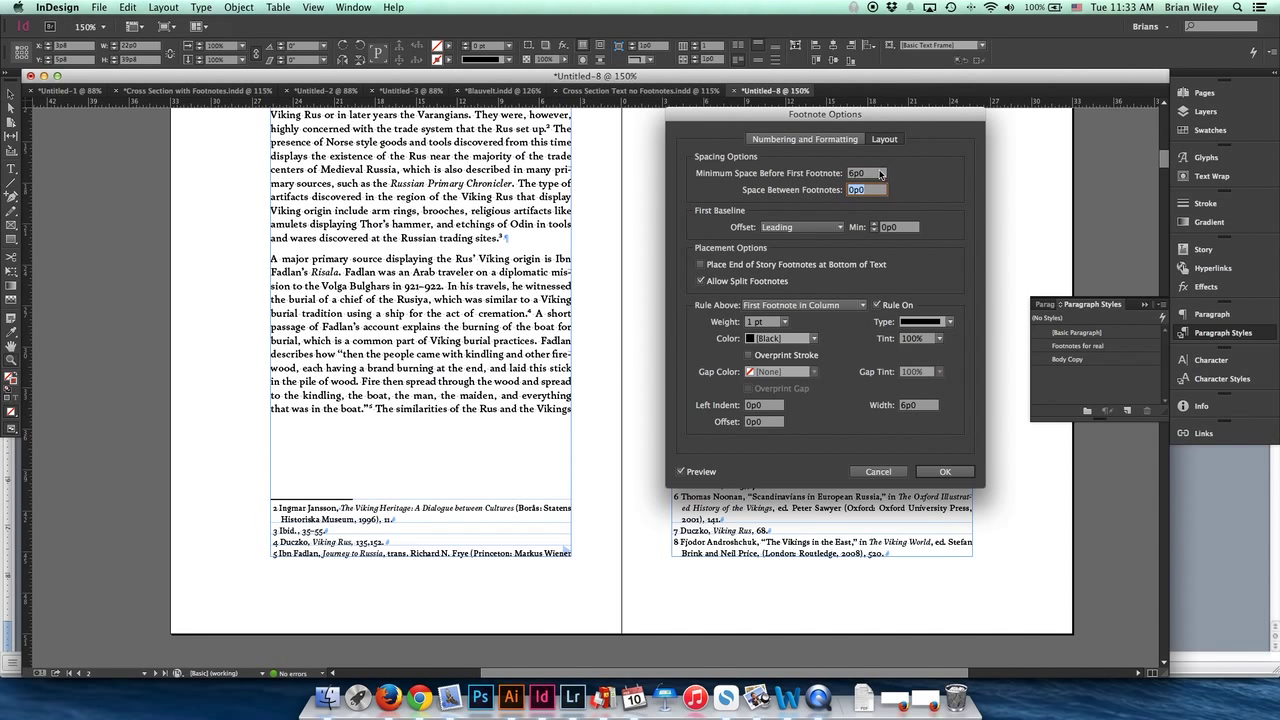
{"action": "left_click", "coordinate": [882, 173]}
{"action": "type", "text": "1"}
{"action": "key", "text": "Tab"}
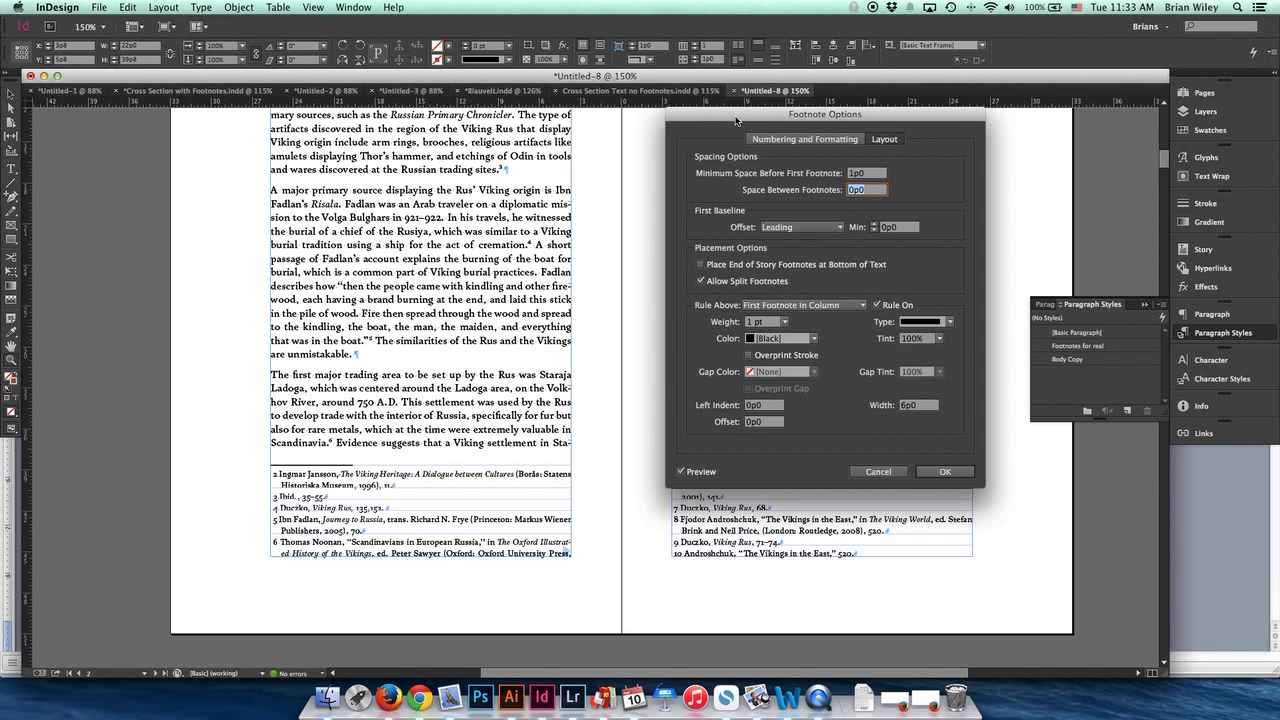
Step: Disallow split footnotes, set the space between footnotes to 0p2, apply the footnote options, and review the footnotes across the pages
{"action": "left_click_drag", "start_coordinate": [733, 114], "coordinate": [683, 55]}
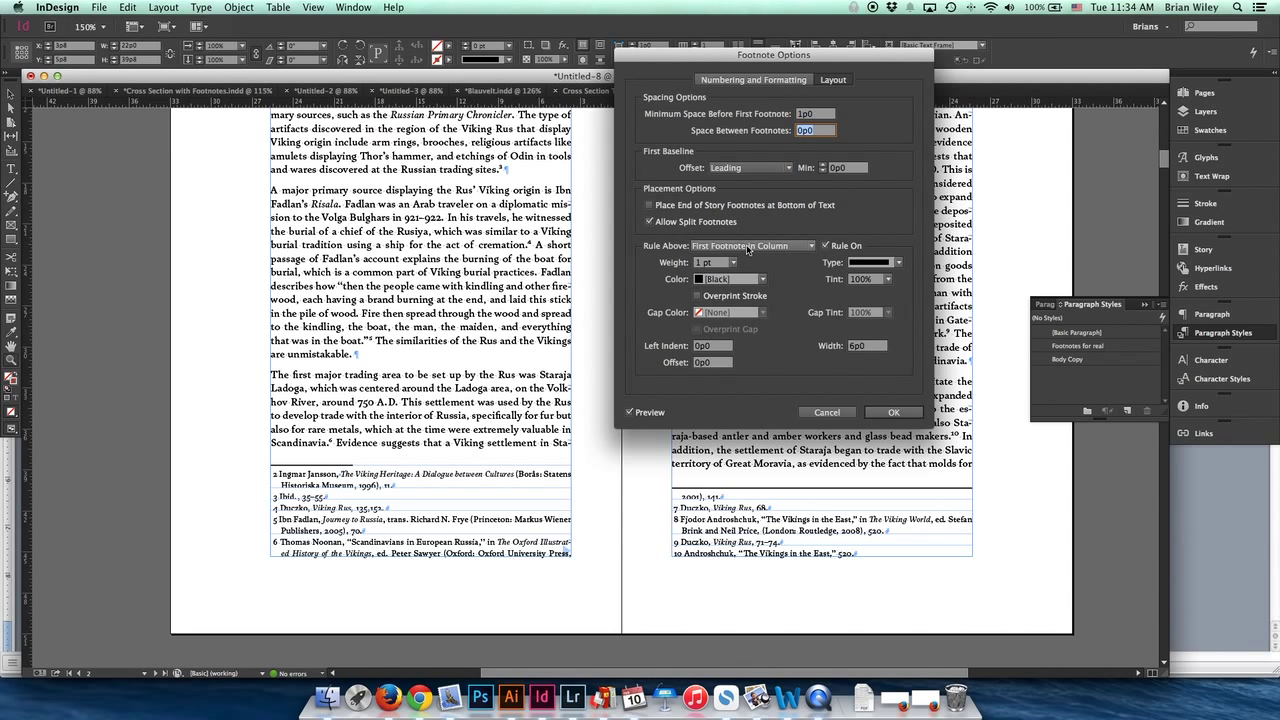
{"action": "left_click", "coordinate": [648, 222]}
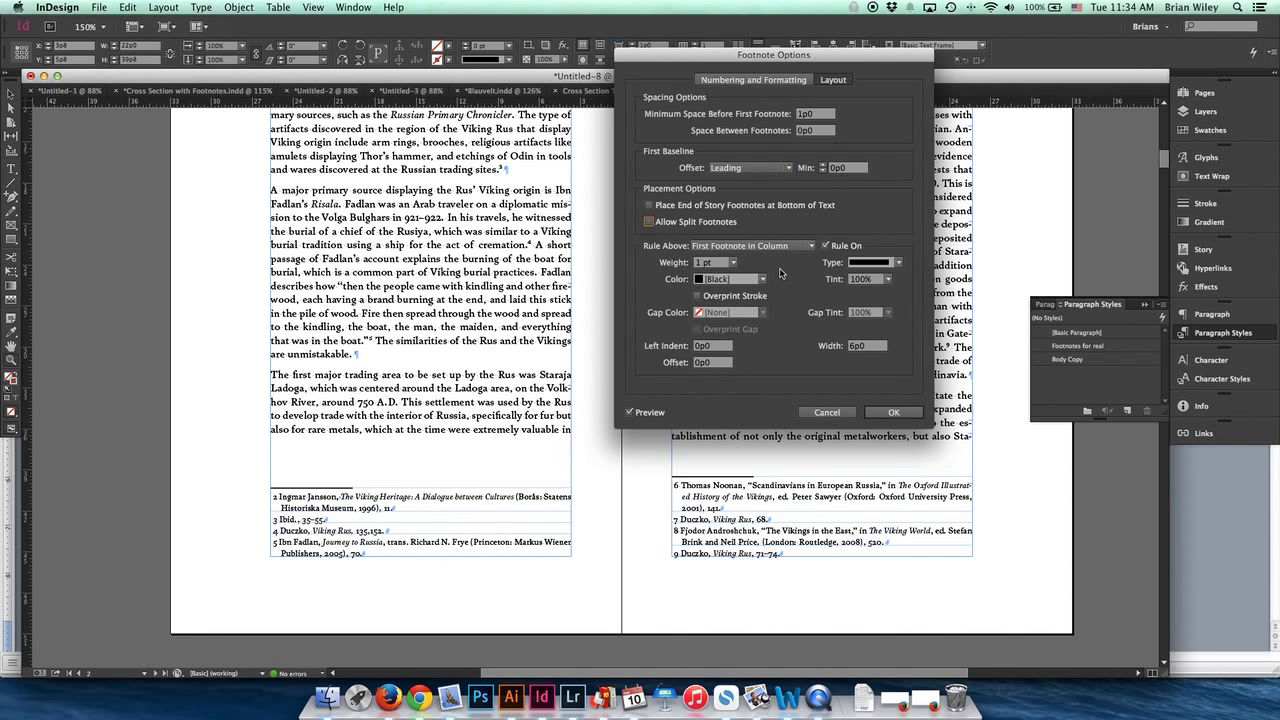
{"action": "left_click", "coordinate": [807, 131]}
{"action": "type", "text": "0p2"}
{"action": "key", "text": "Tab"}
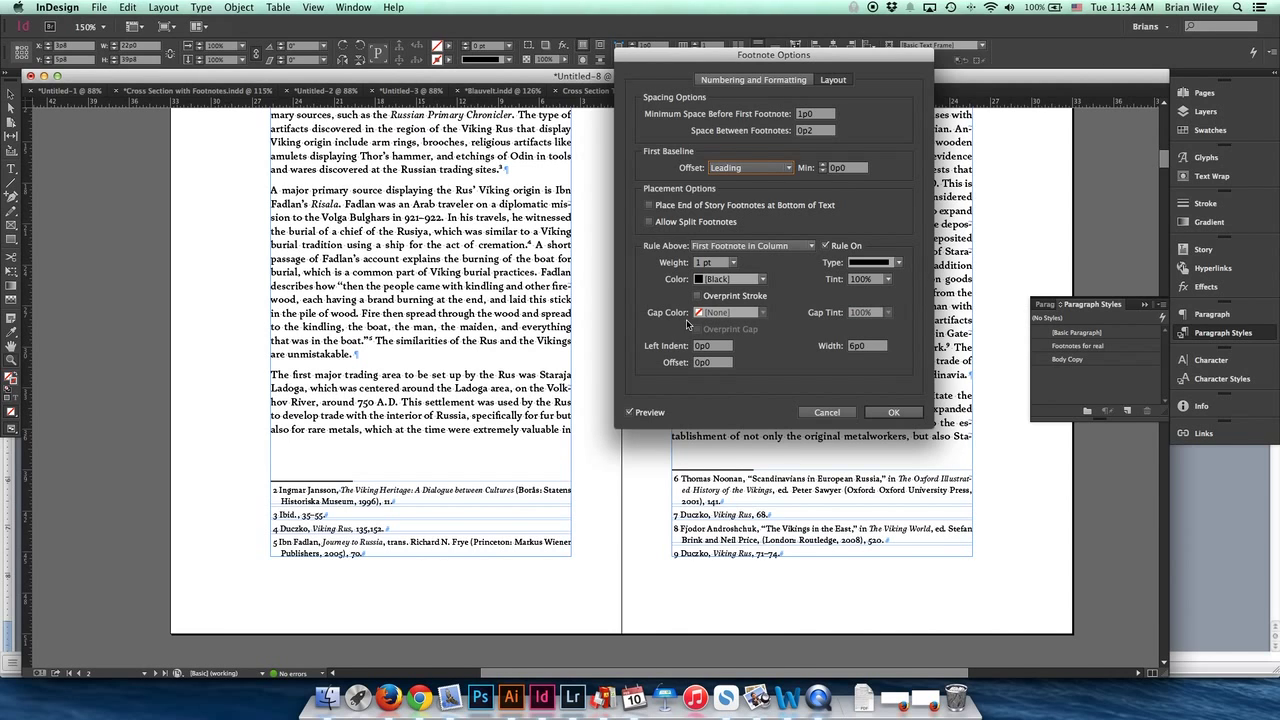
{"action": "left_click", "coordinate": [917, 414]}
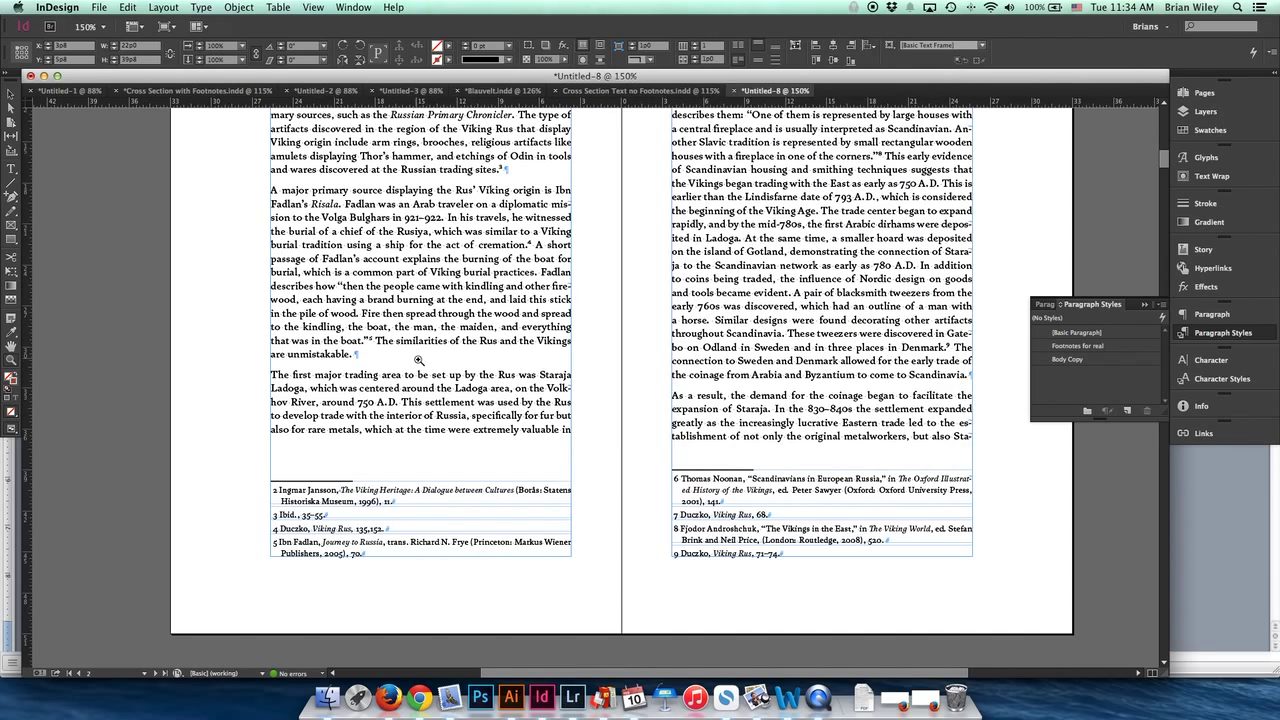
{"action": "scroll", "coordinate": [421, 356], "scroll_direction": "down", "scroll_amount": 3}
{"action": "scroll", "coordinate": [421, 356], "scroll_direction": "down", "scroll_amount": 15}
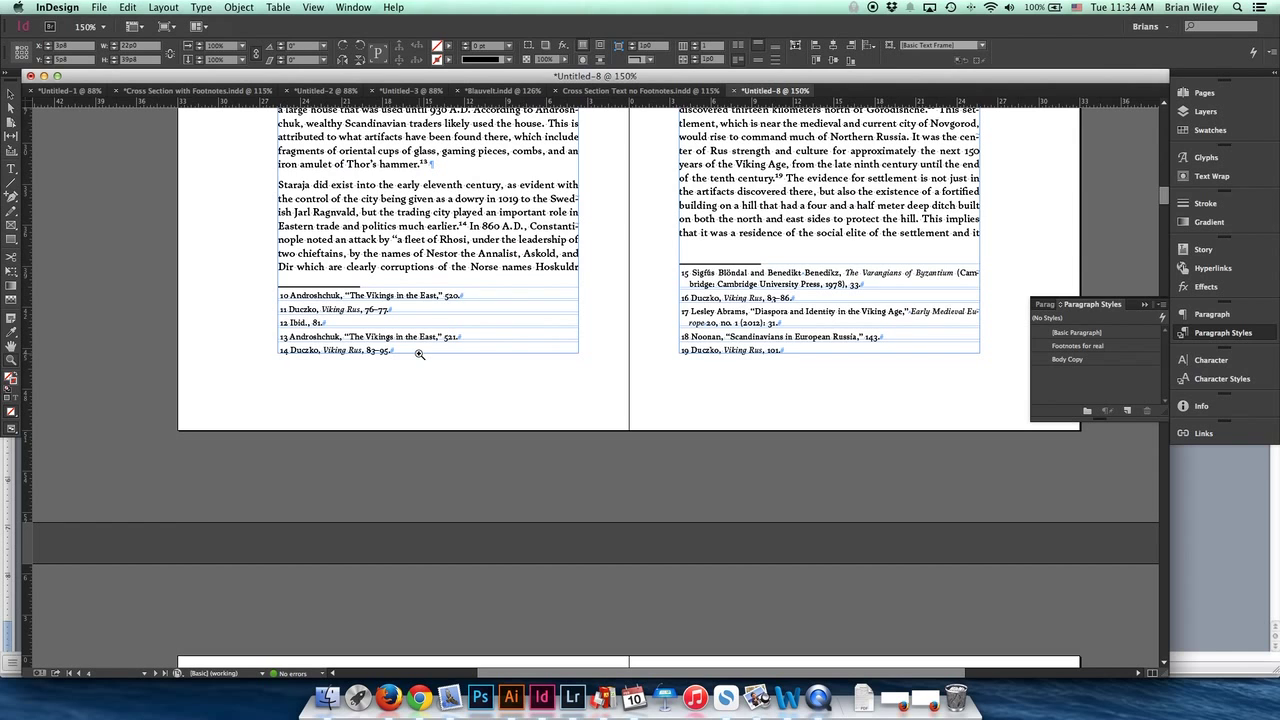
{"action": "scroll", "coordinate": [419, 353], "scroll_direction": "up", "scroll_amount": 20}
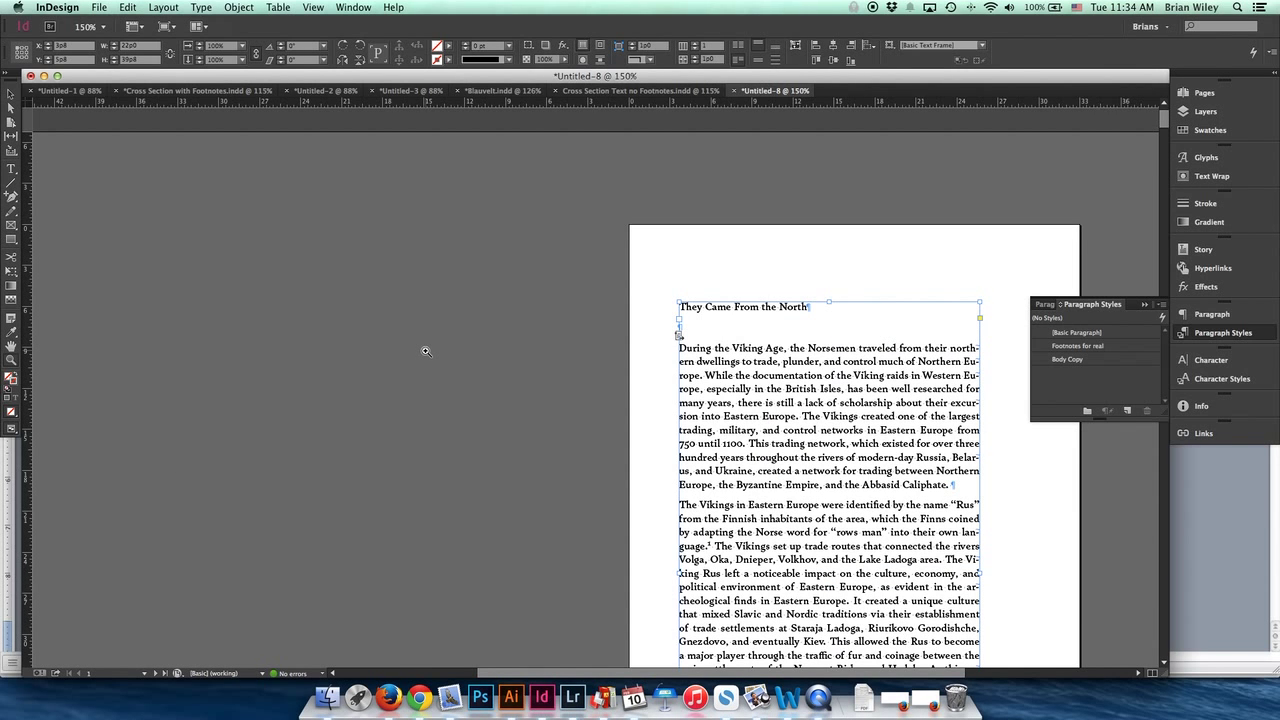